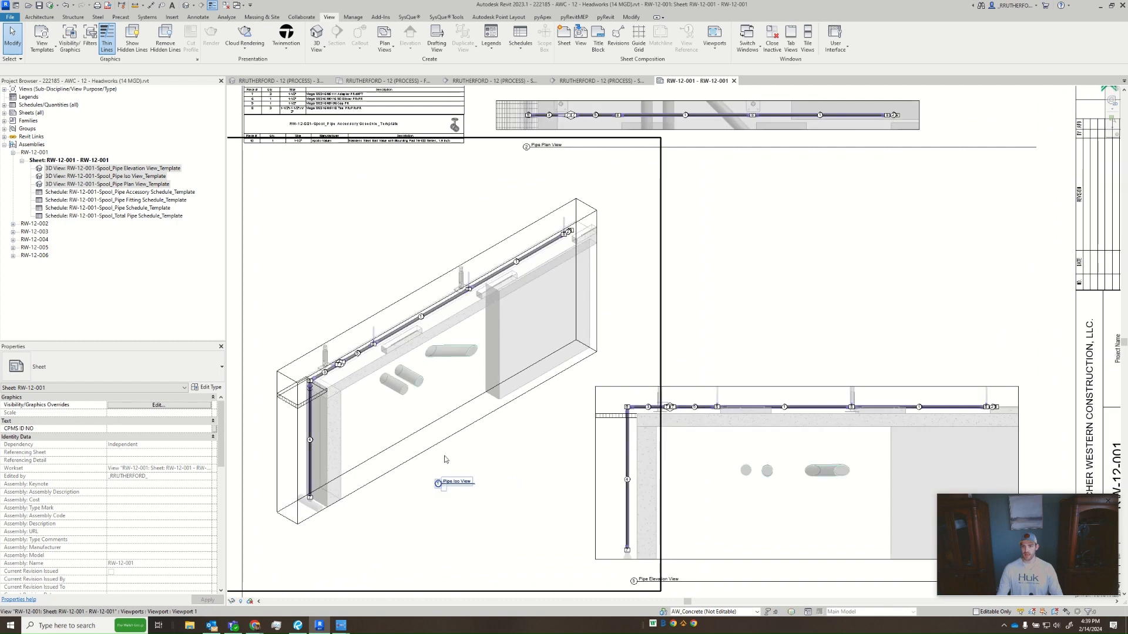
- Open the Spool_Pipe Iso View_Template 3D view of assembly RW-12-001 and compare it with the RW-12-001 sheet
middle_click(479, 432)
middle_click(479, 431)
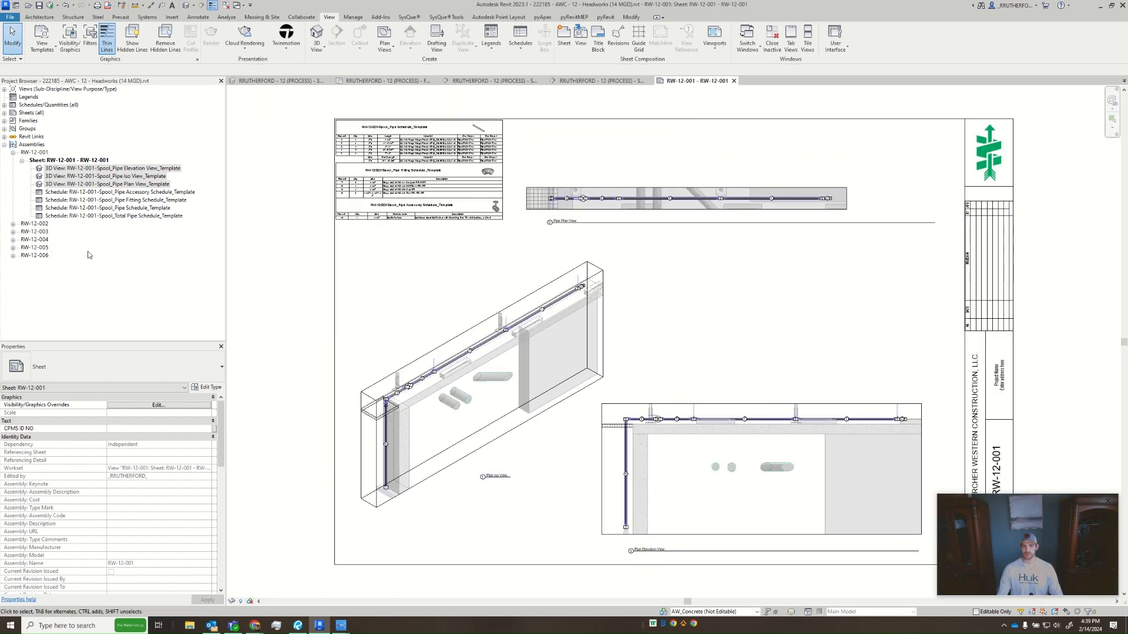
click(131, 266)
click(118, 176)
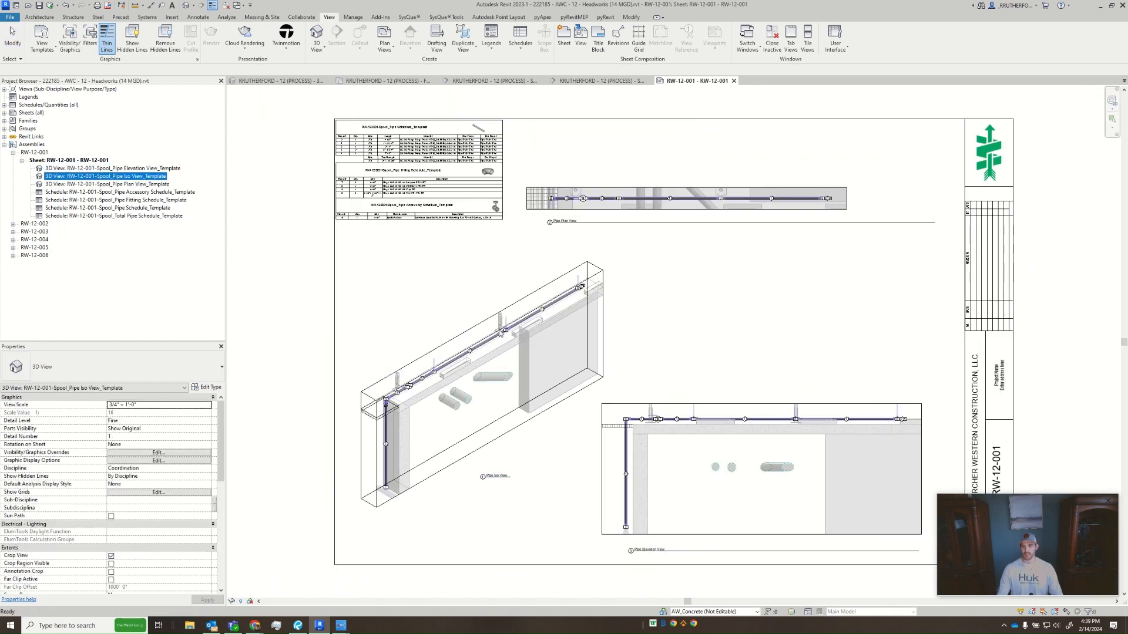
double_click(148, 180)
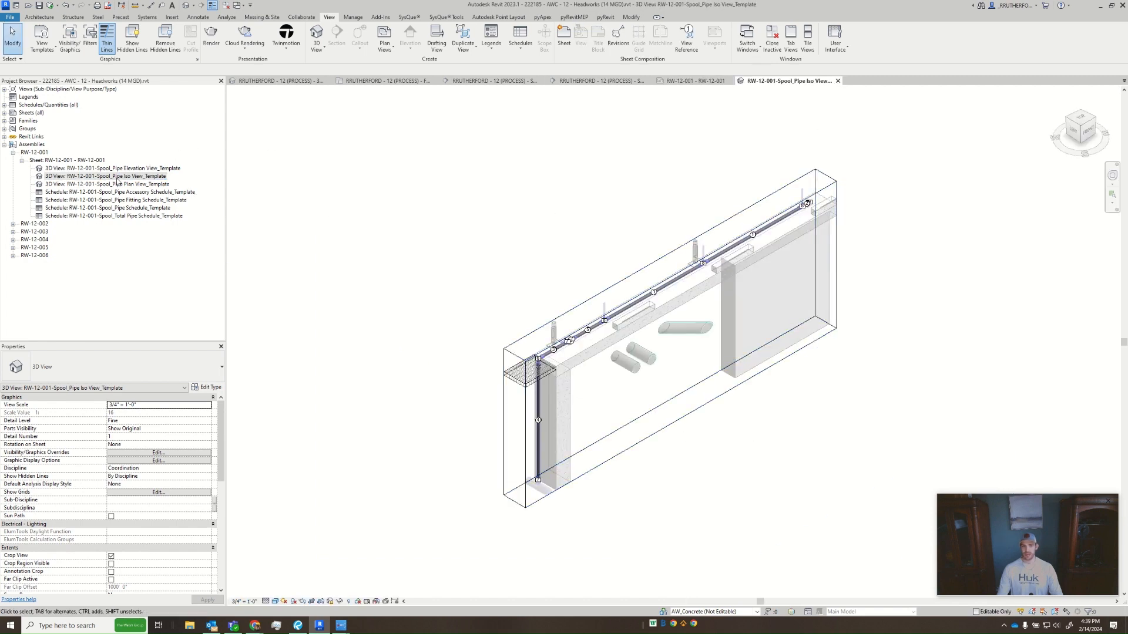
click(696, 80)
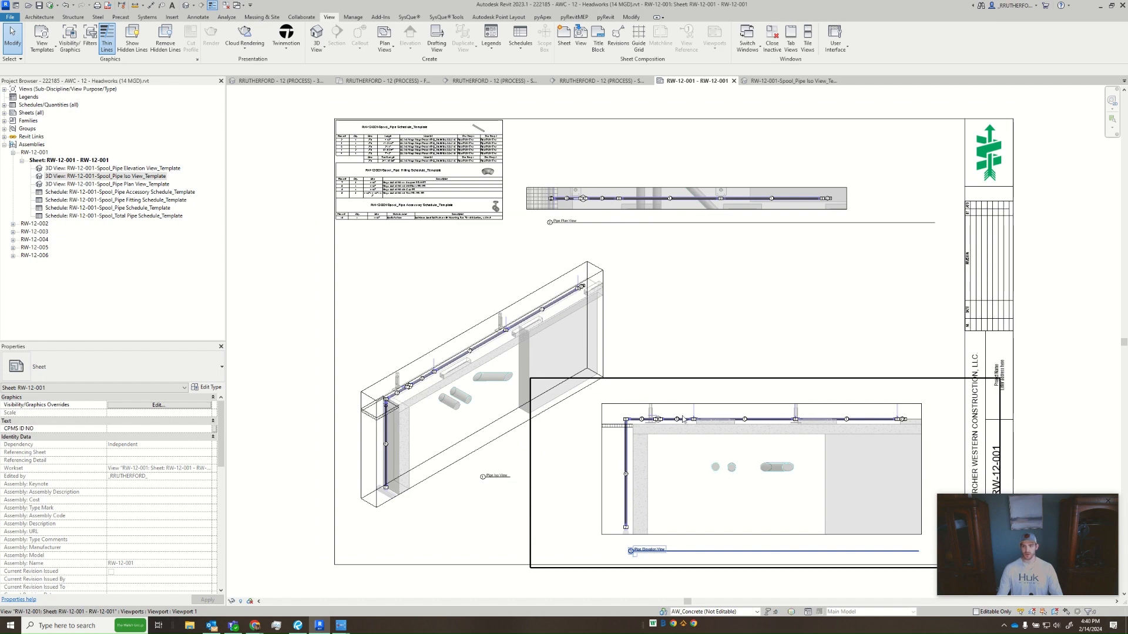
click(810, 82)
- Enlarge the iso view's section box at its top, front, bottom and back faces to include more surrounding structure
click(637, 444)
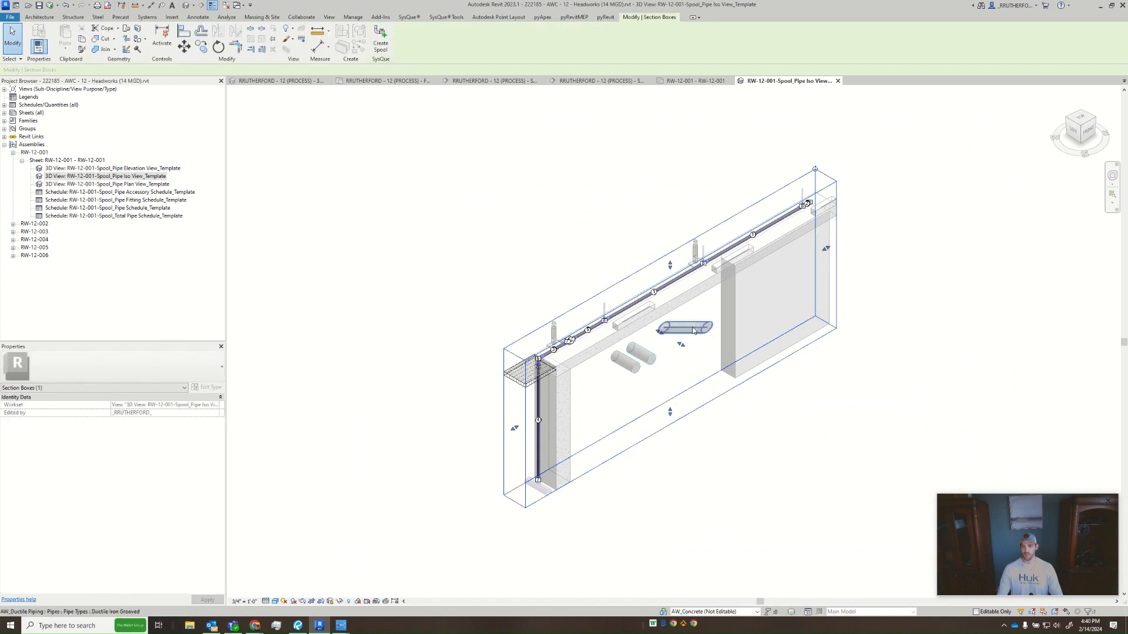
drag(670, 248, 670, 233)
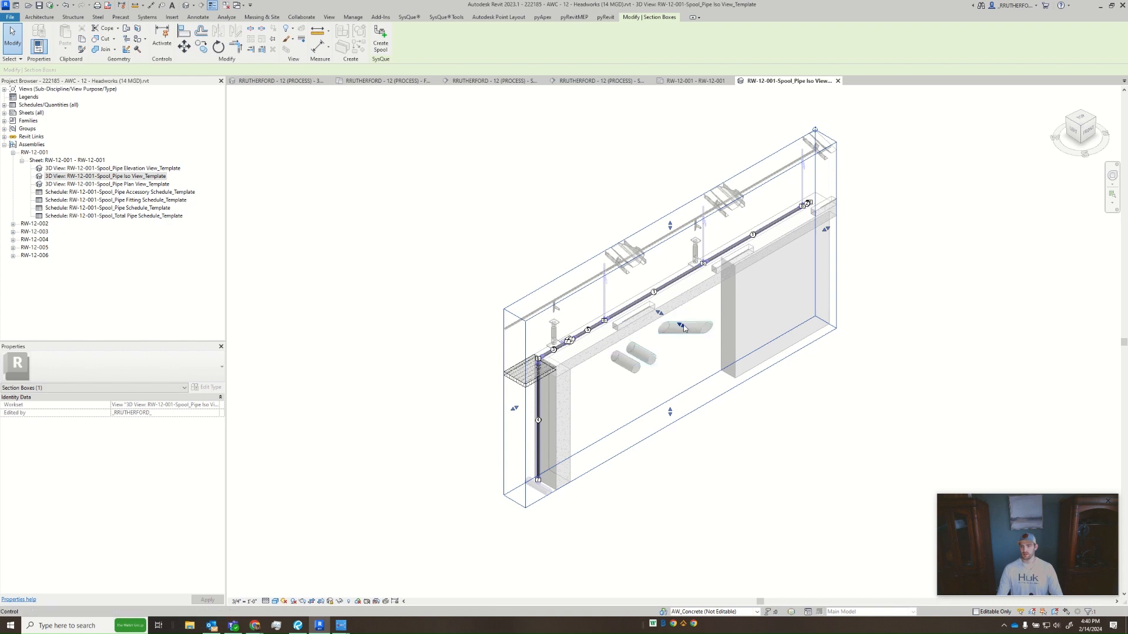
drag(681, 326, 716, 355)
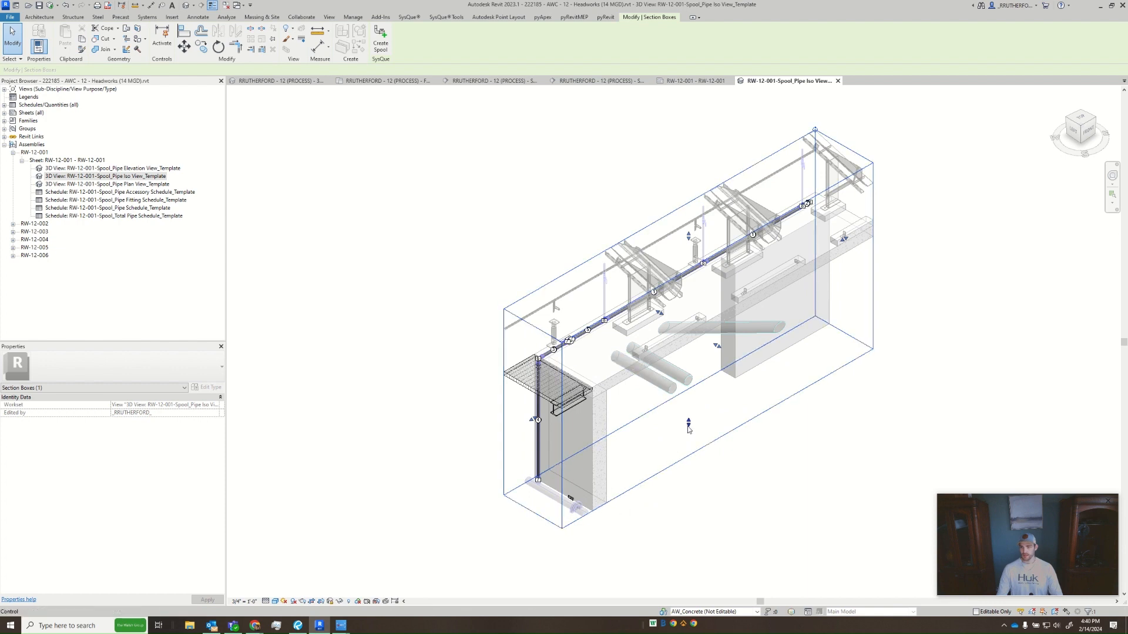
drag(689, 429, 688, 441)
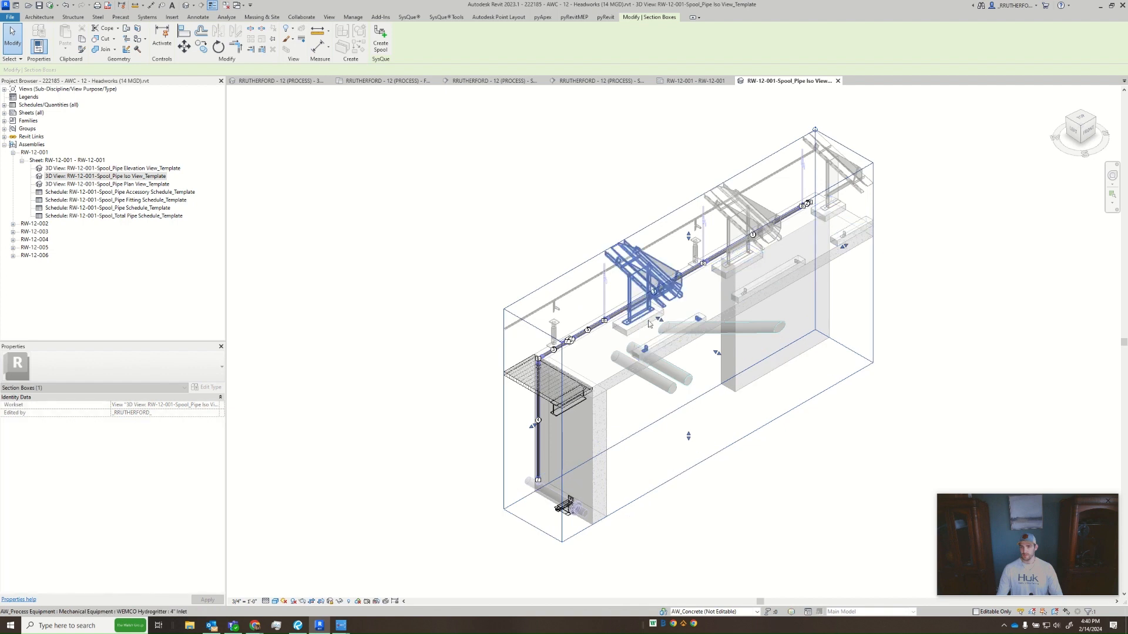
drag(570, 499, 562, 507)
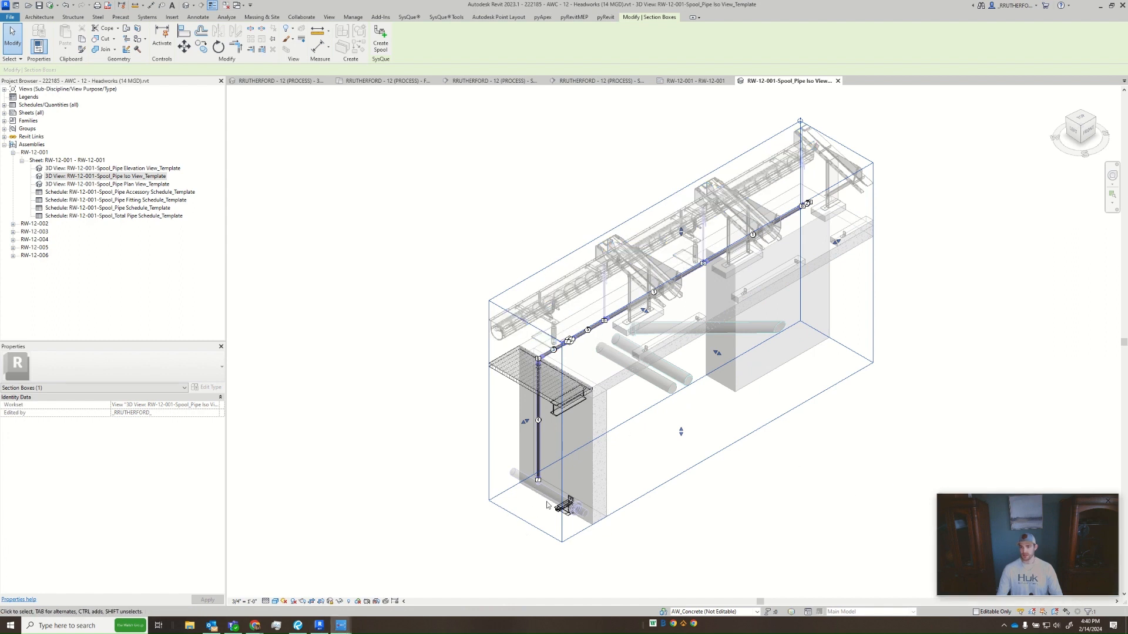
- Unlock the iso view and orbit the model slightly, restoring the saved orientation and lock
scroll(653, 376, up, 4)
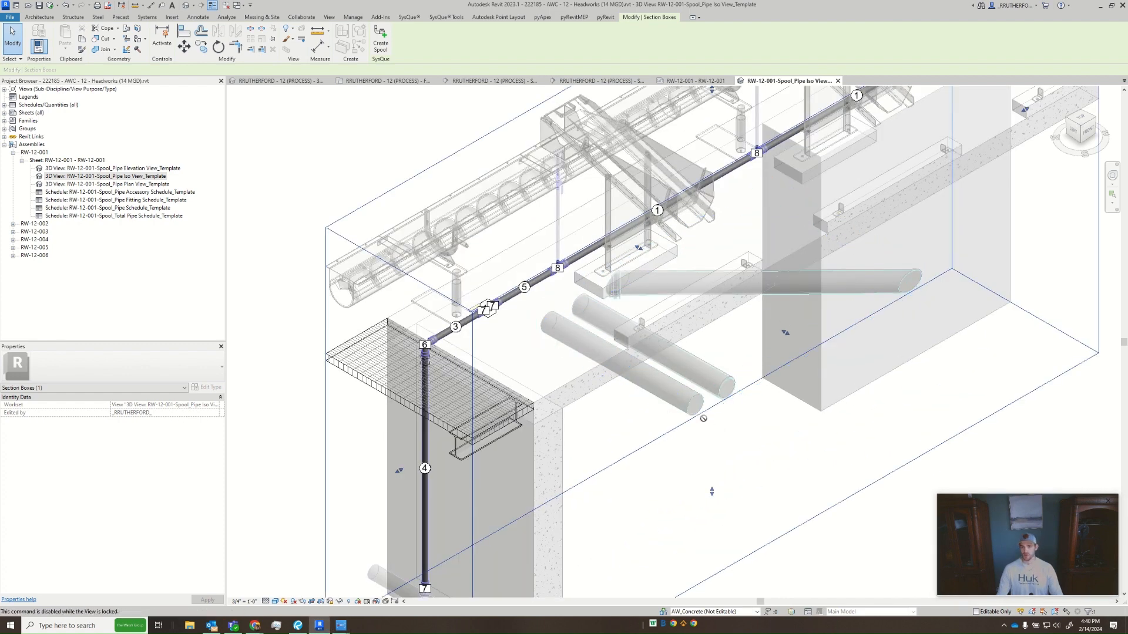
middle_drag(787, 440, 701, 433)
scroll(701, 434, down, 3)
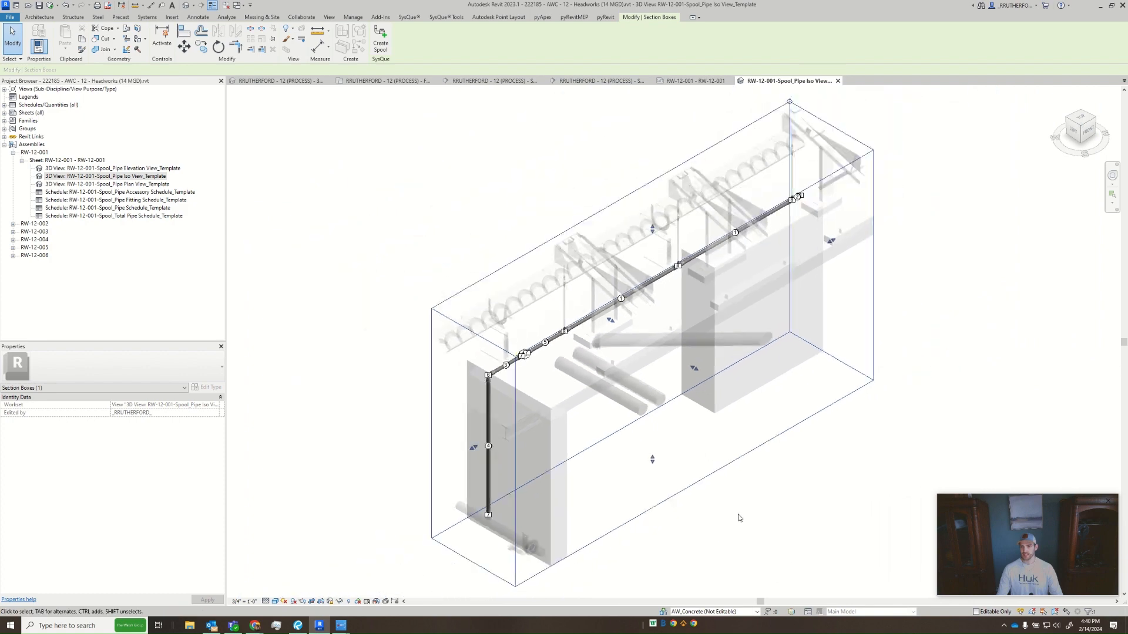
click(369, 555)
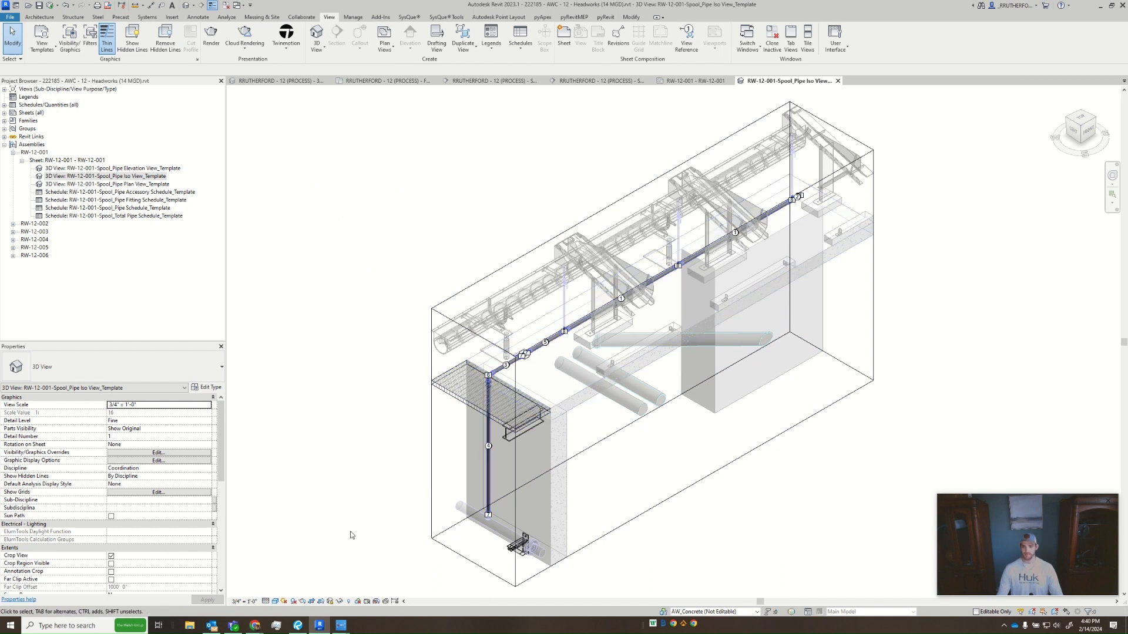
click(339, 600)
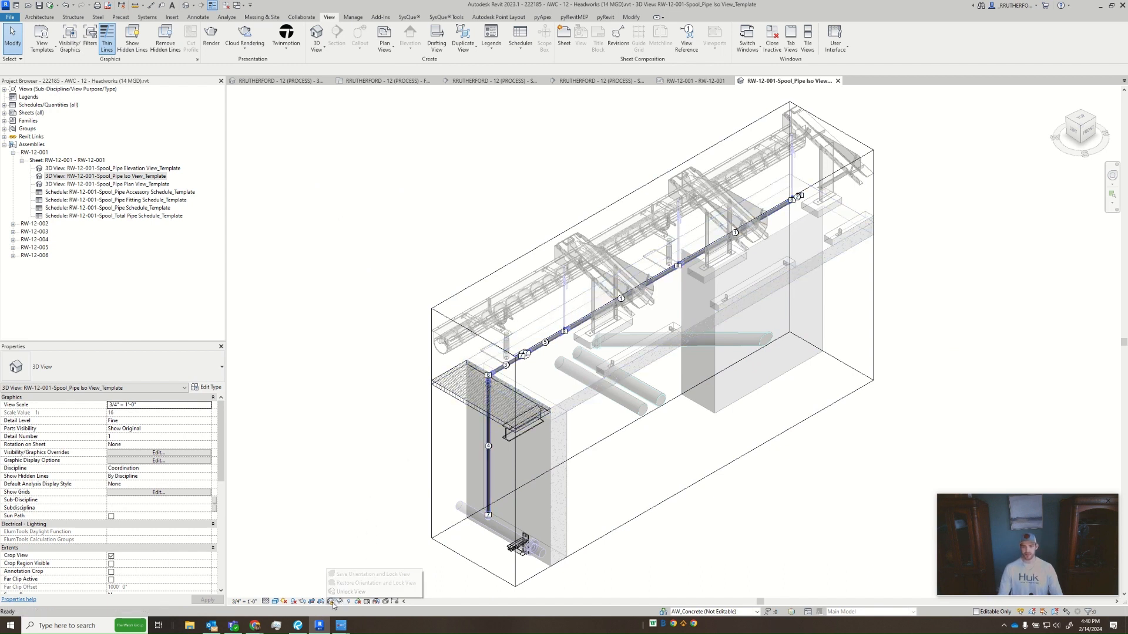
click(347, 592)
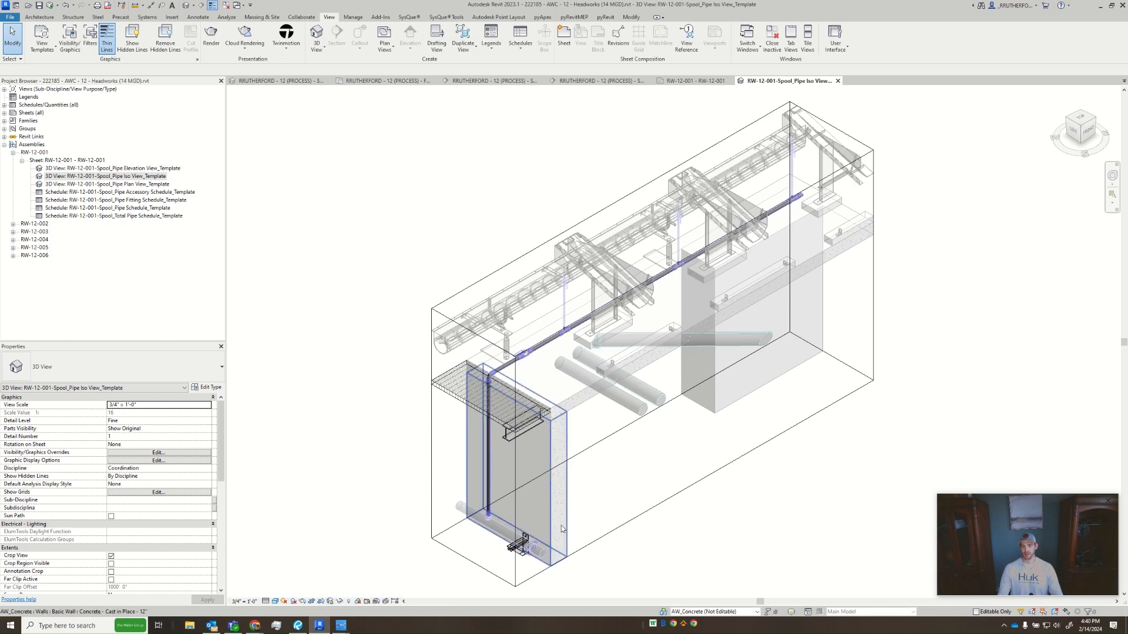
mouse_move(605, 501)
shift+middle_down()
mouse_move(577, 466)
mouse_move(521, 468)
mouse_move(504, 524)
mouse_move(571, 529)
mouse_move(678, 472)
mouse_move(597, 443)
mouse_move(595, 502)
shift+middle_up()
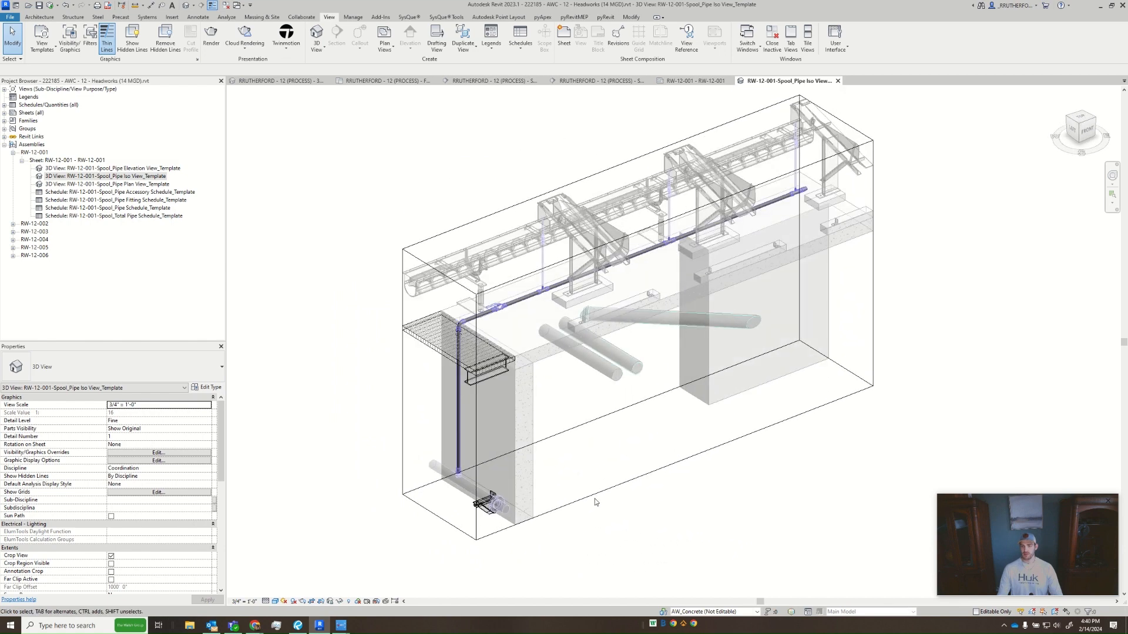
click(331, 602)
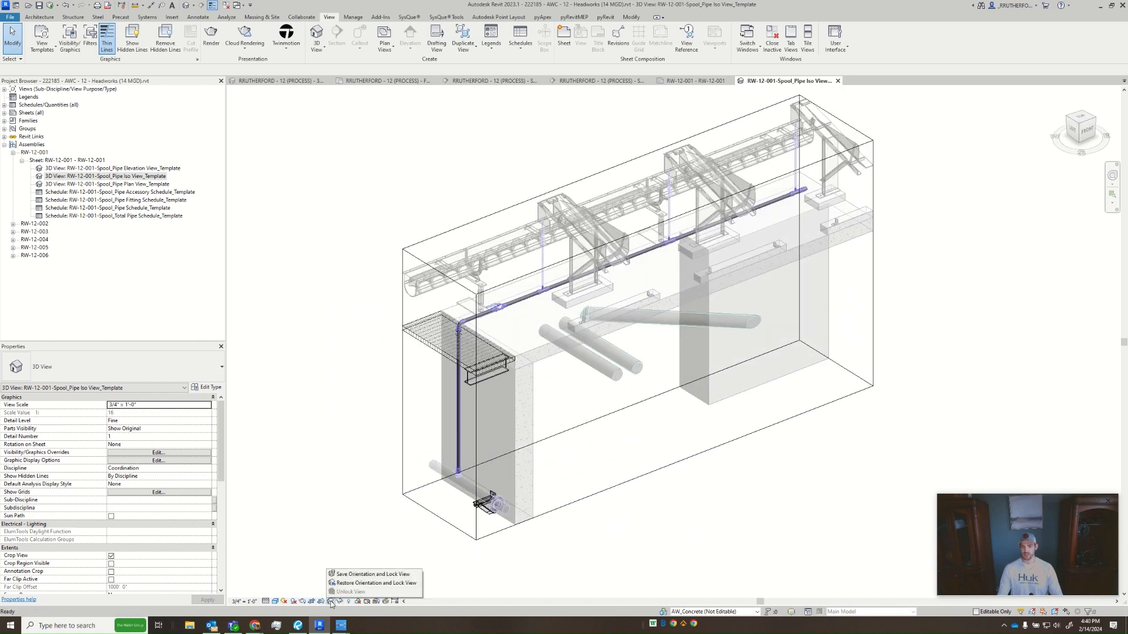
click(385, 585)
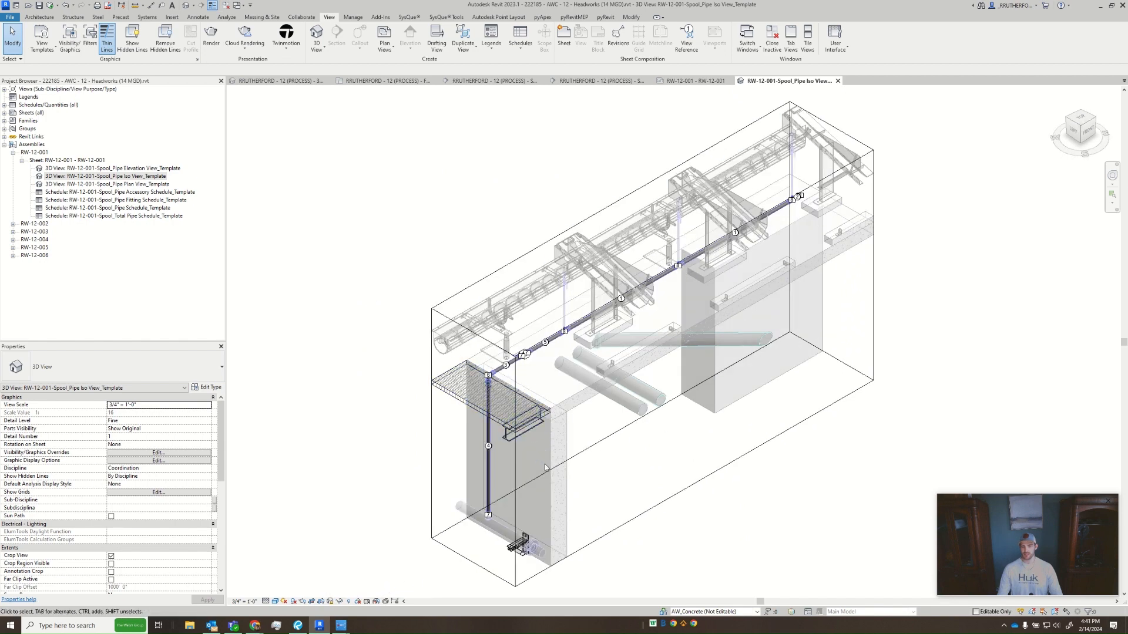
- Unlock the iso view and orient it to the Top view for access to the section box's end
click(645, 518)
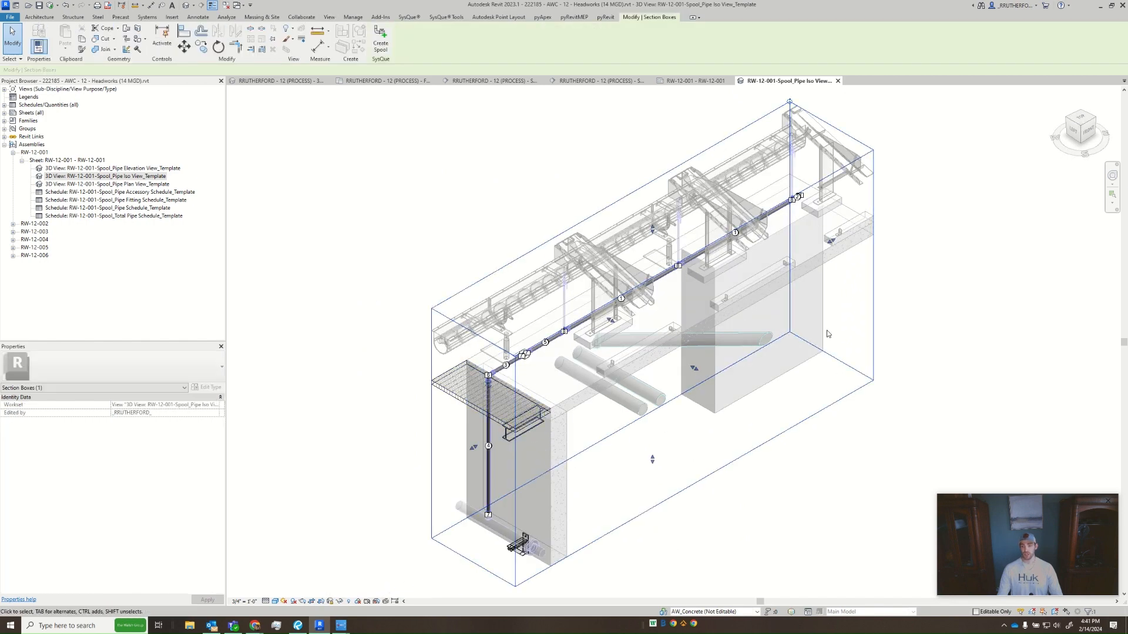
click(353, 562)
click(330, 601)
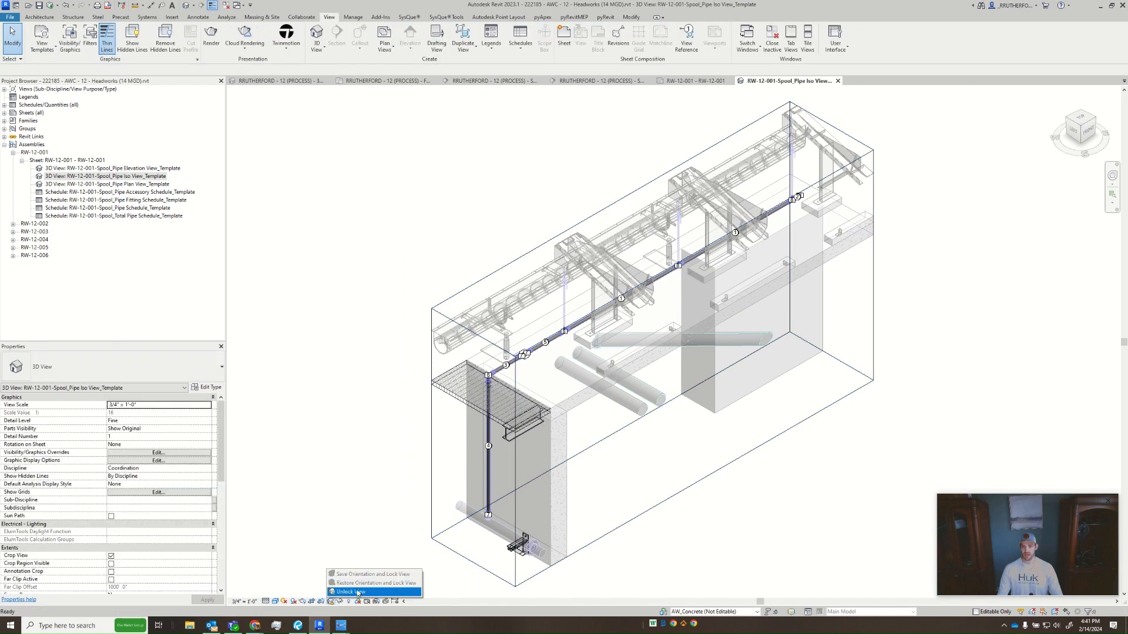
click(358, 593)
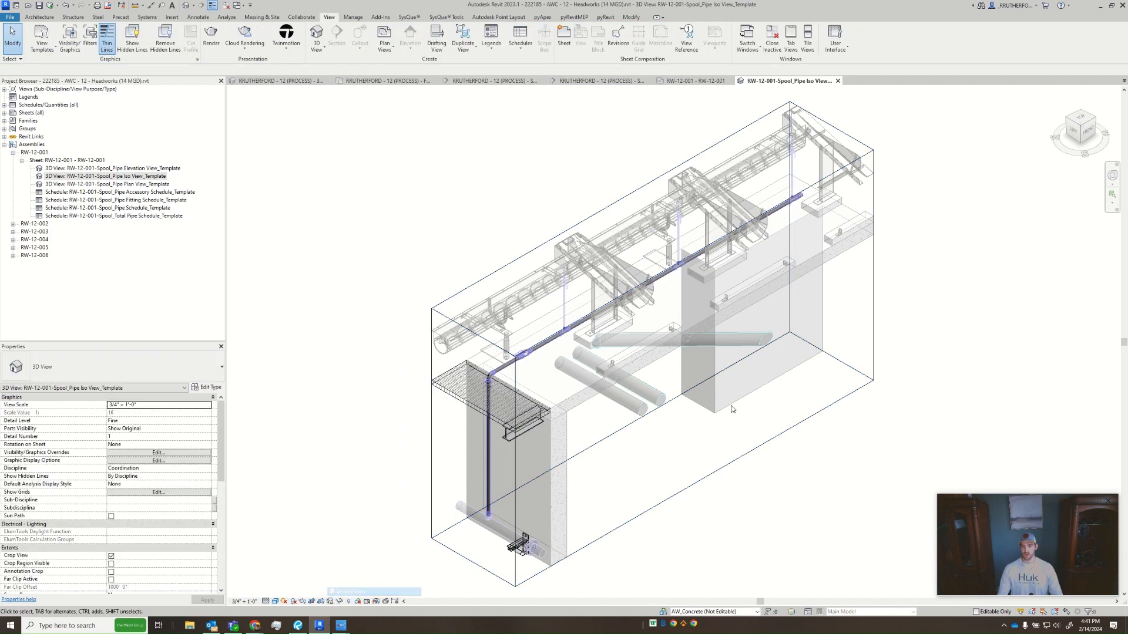
click(1080, 121)
- Turn off Crop View for the iso view
scroll(713, 359, up, 2)
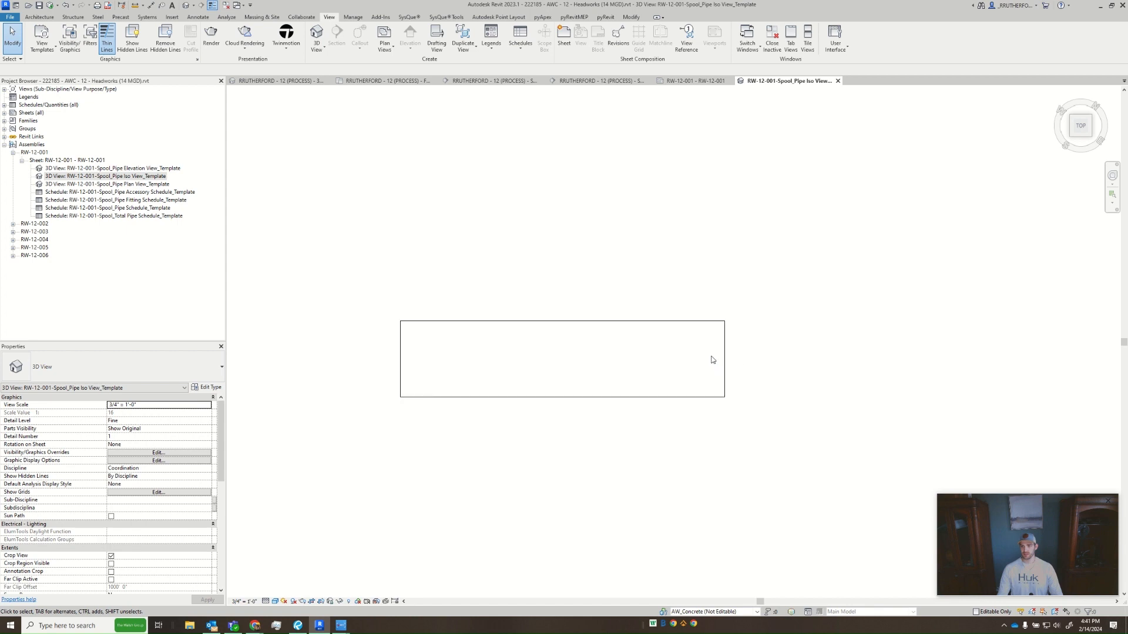
scroll(461, 430, down, 1)
scroll(111, 538, down, 1)
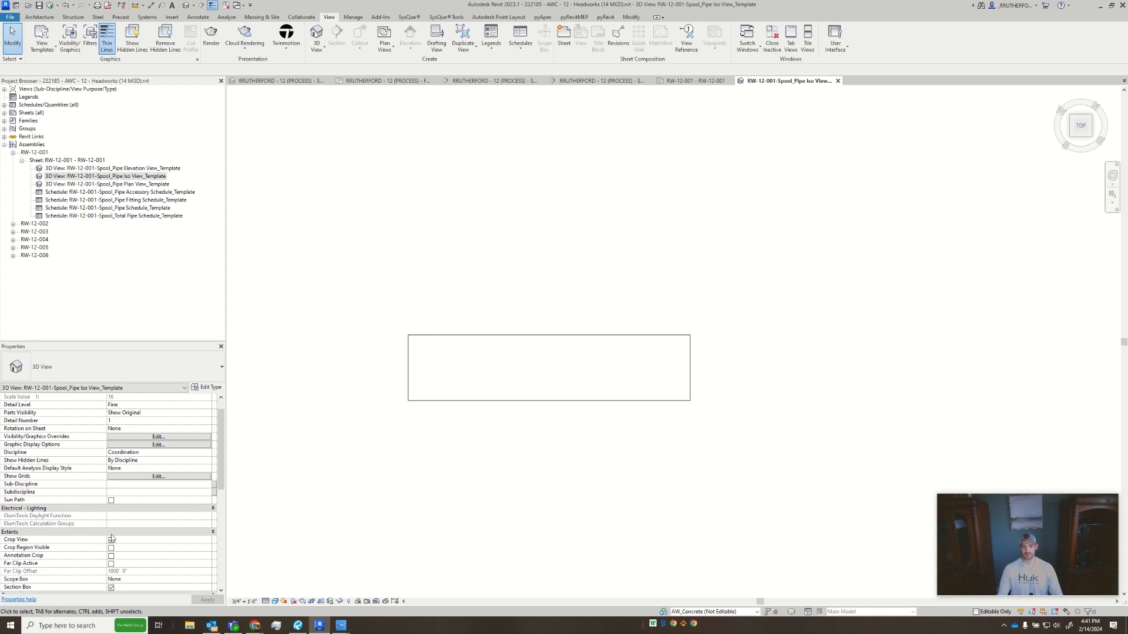
click(111, 540)
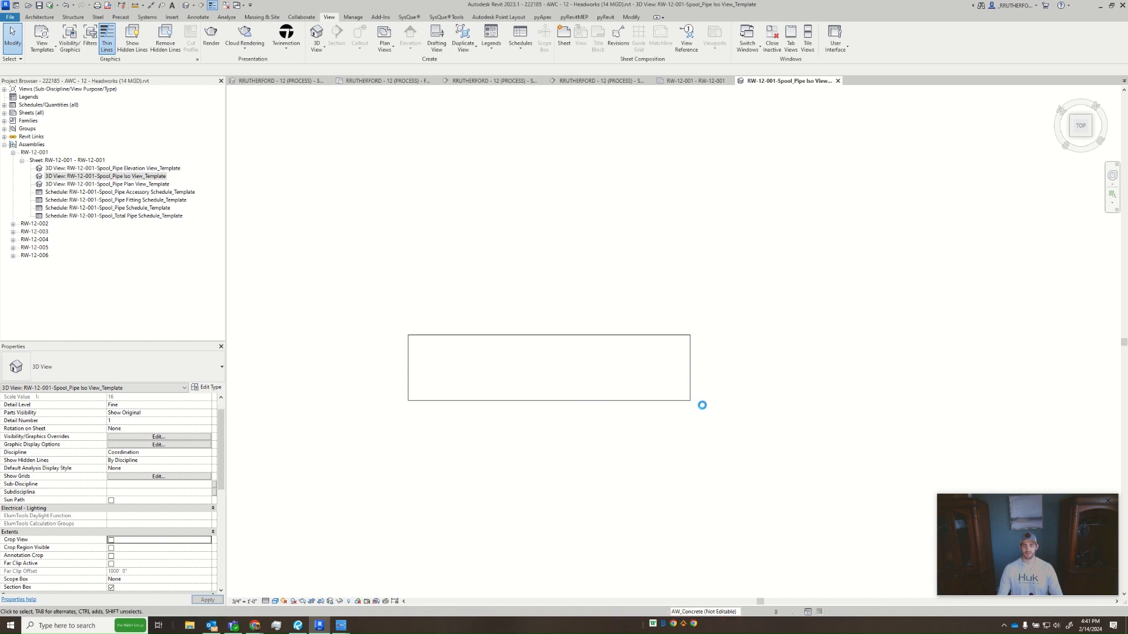
- Extend the section box lengthwise beyond the pipe's far end, past the last equipment support
click(745, 435)
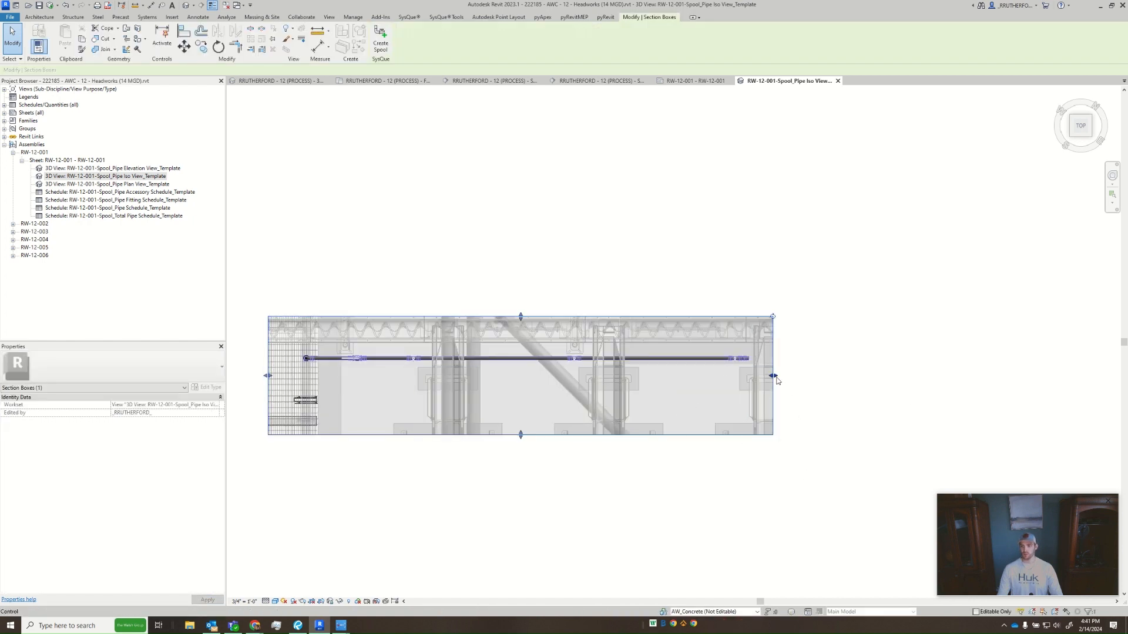
drag(774, 377, 774, 428)
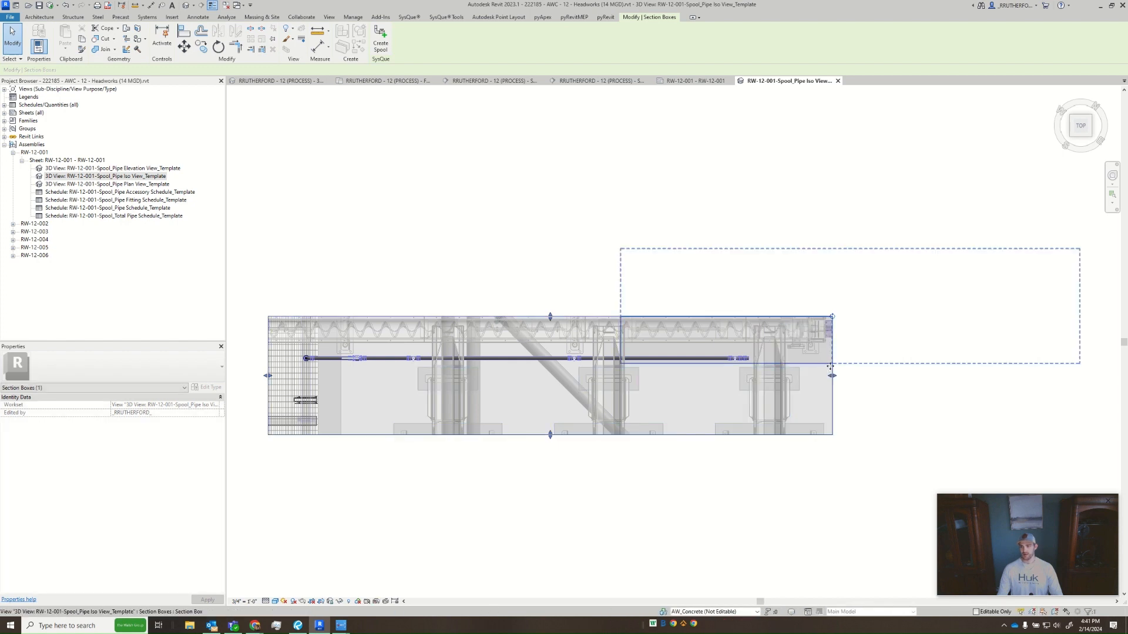
drag(833, 376, 826, 376)
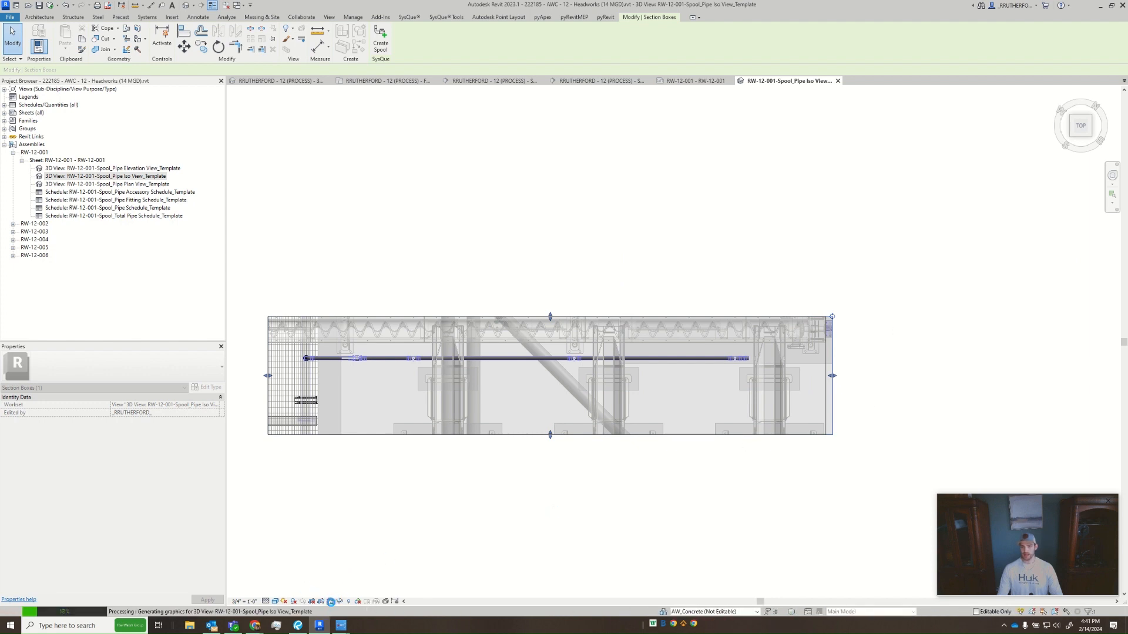
- Restore the iso view's saved orientation and lock, and turn on Crop View and Crop Region Visible
click(331, 601)
click(344, 585)
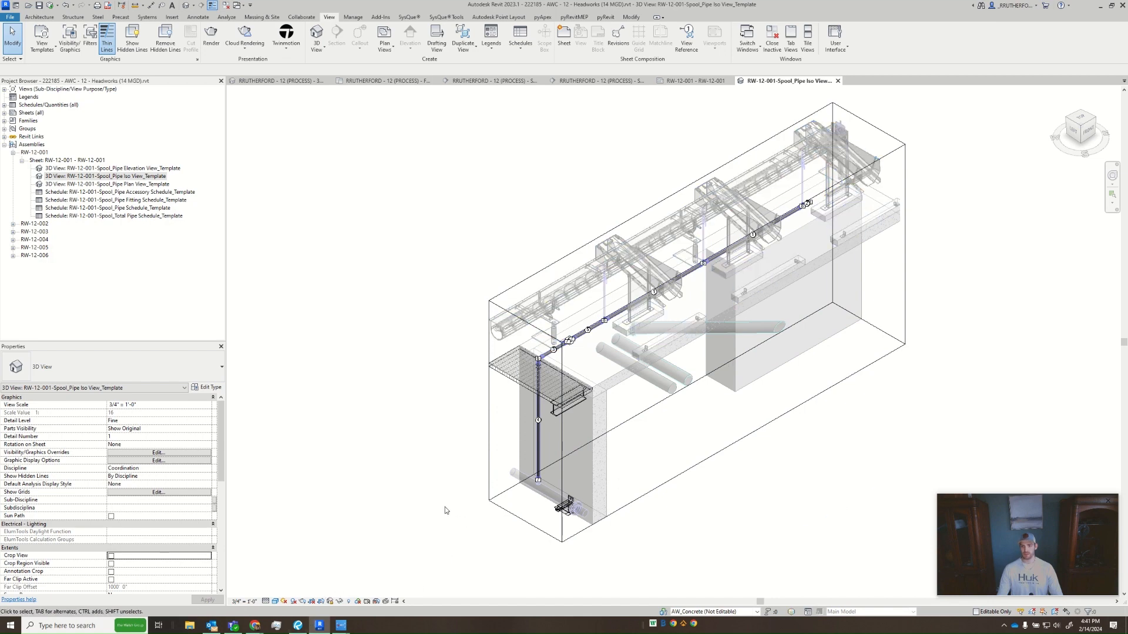
middle_drag(445, 506, 398, 523)
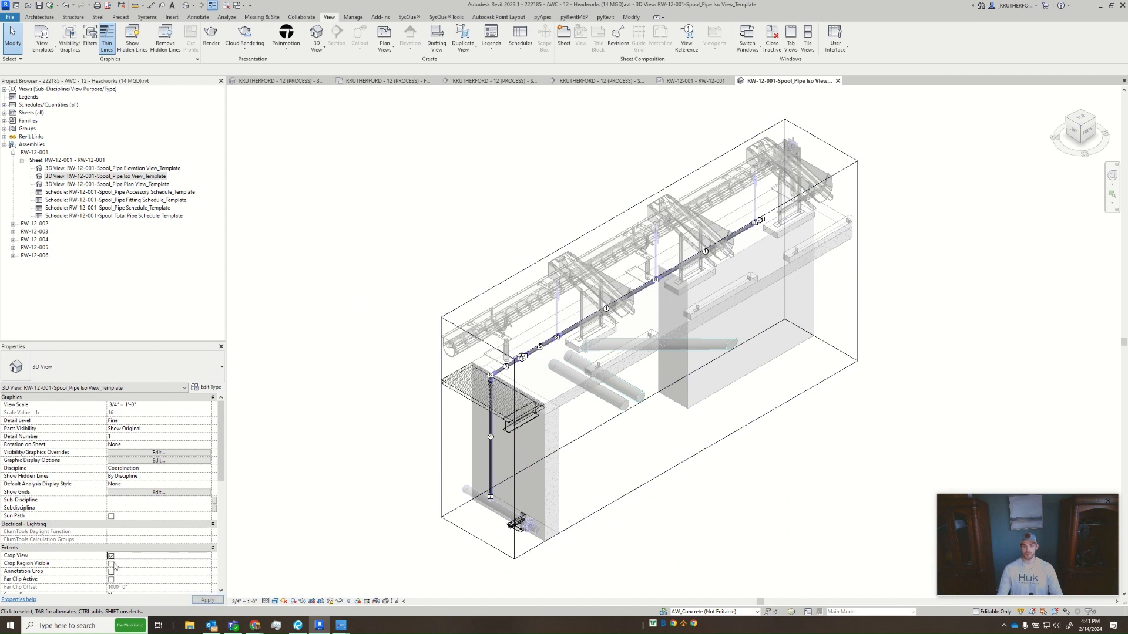
click(111, 556)
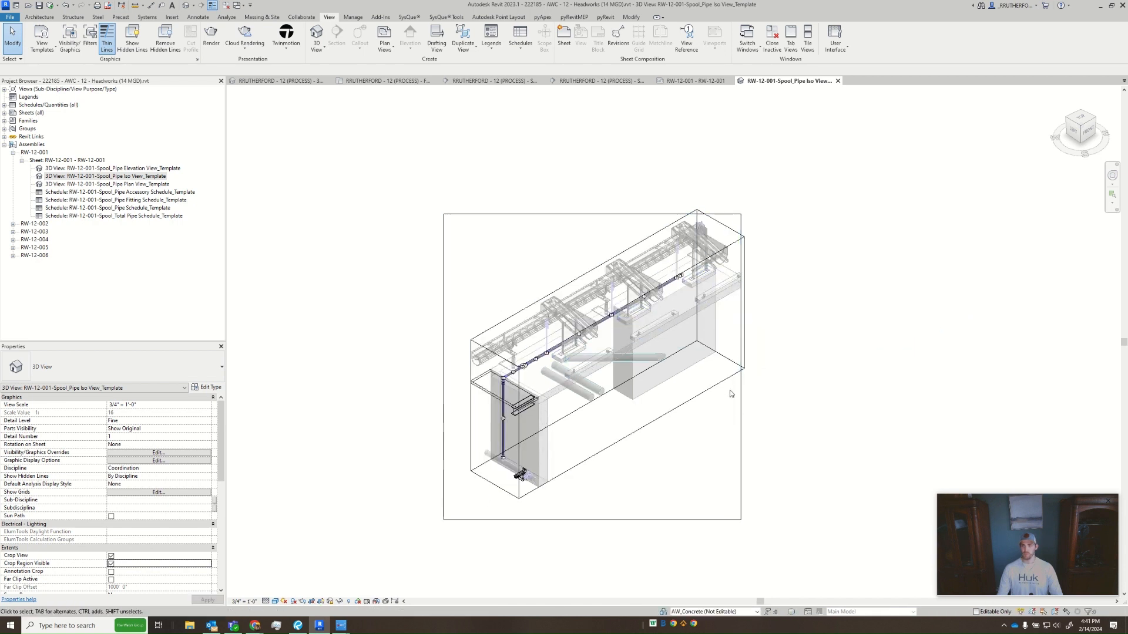
- Resize the crop region, extending its right and top edges and pulling in its bottom and left edges around the section box
click(741, 401)
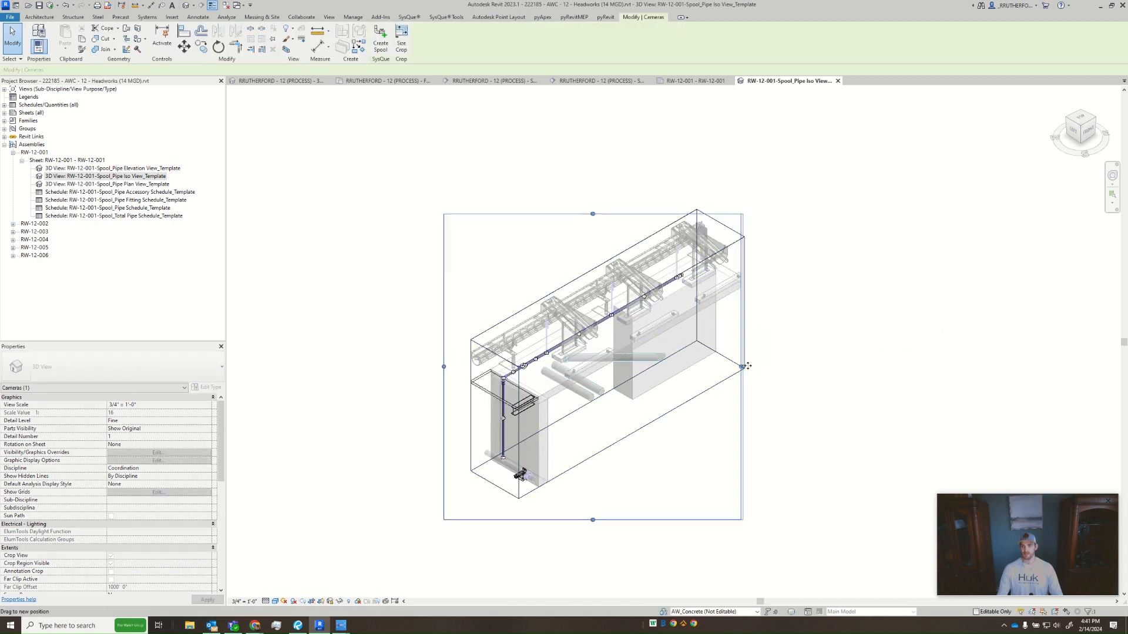
drag(747, 365, 748, 366)
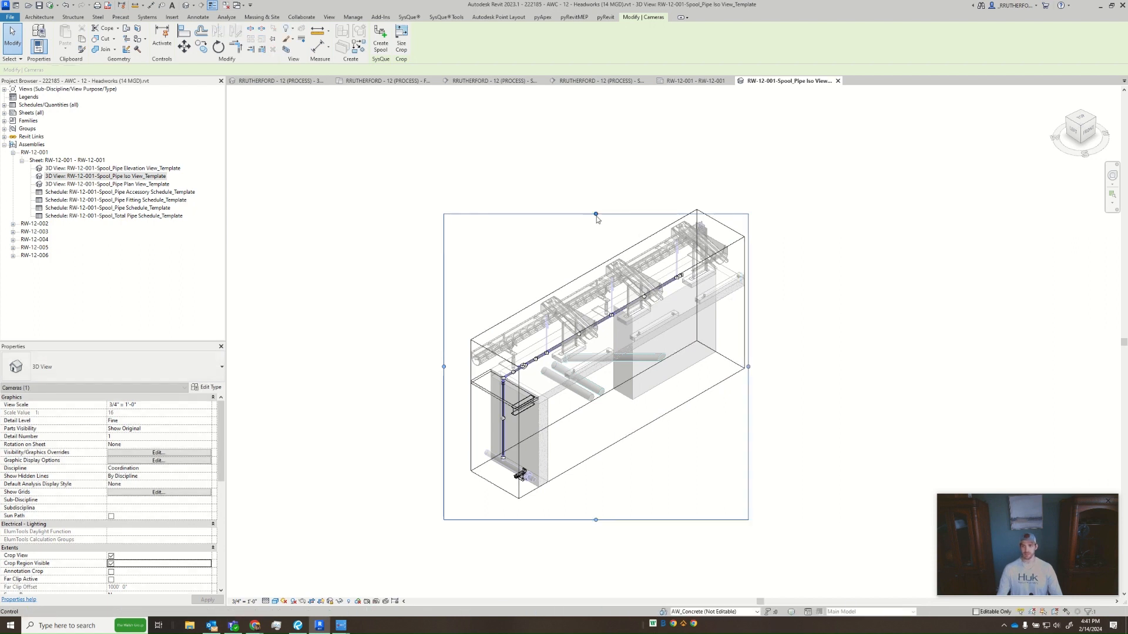
drag(596, 217, 596, 212)
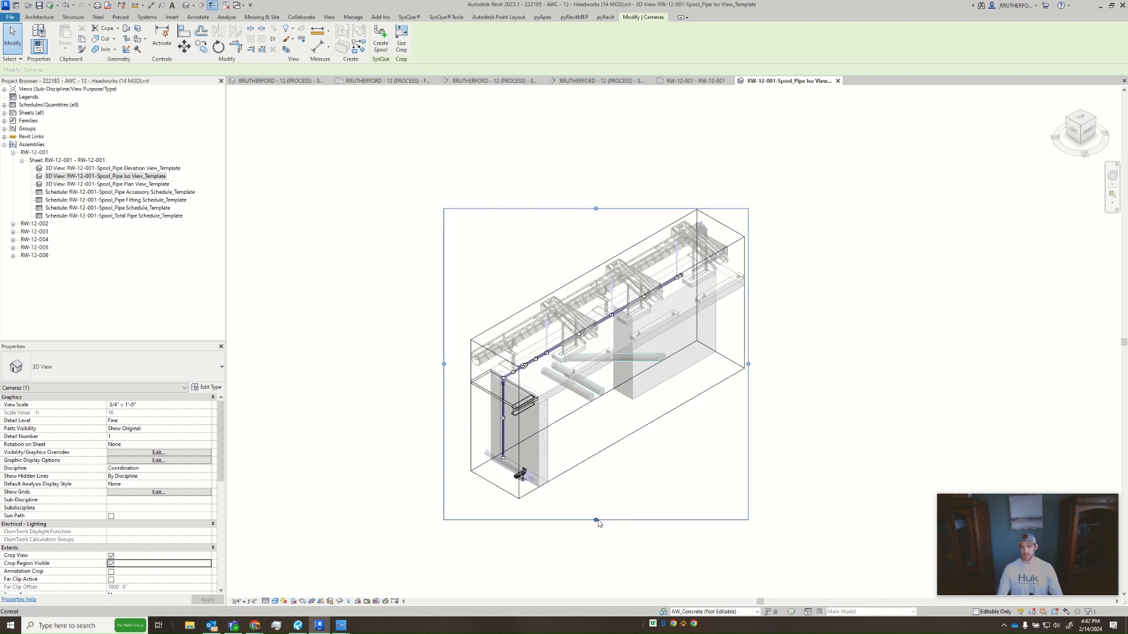
drag(596, 520, 596, 494)
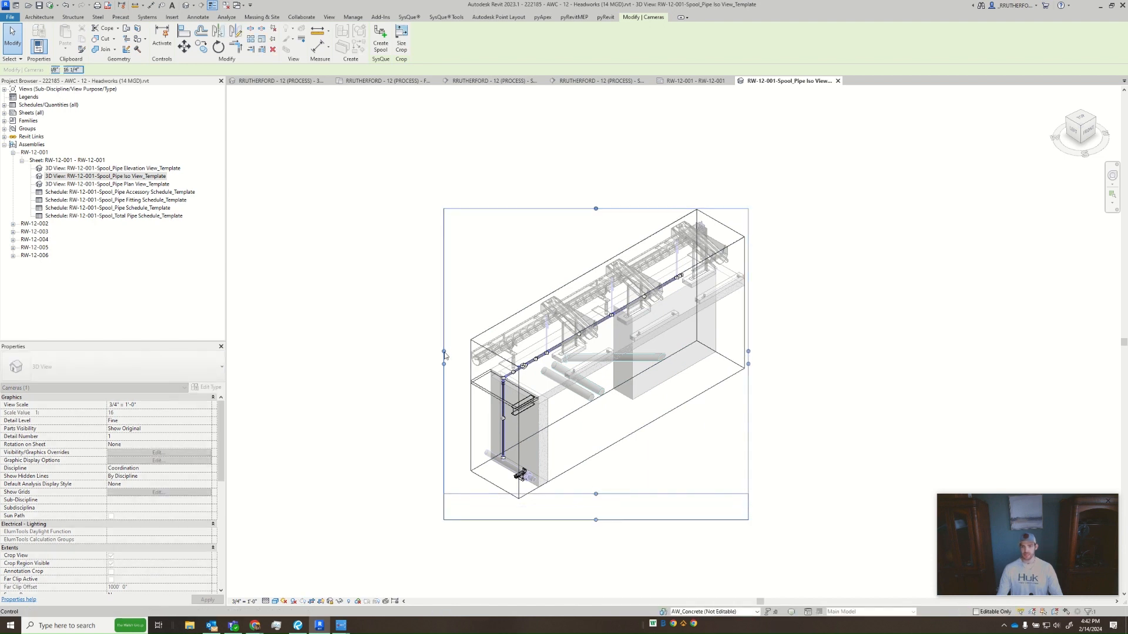
drag(444, 352, 468, 353)
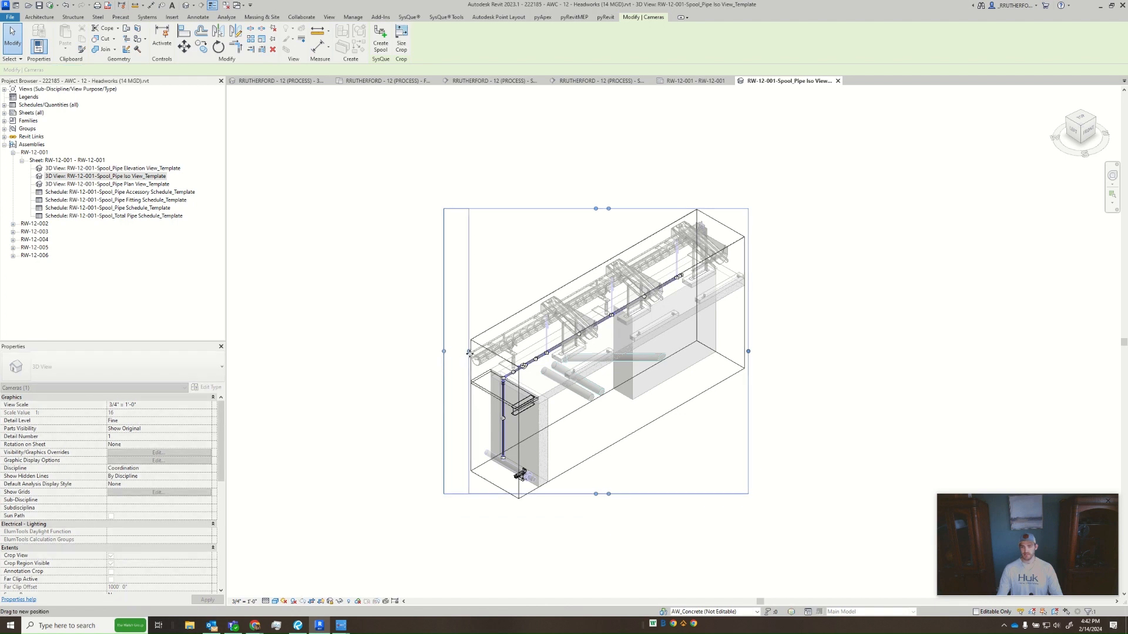
click(806, 332)
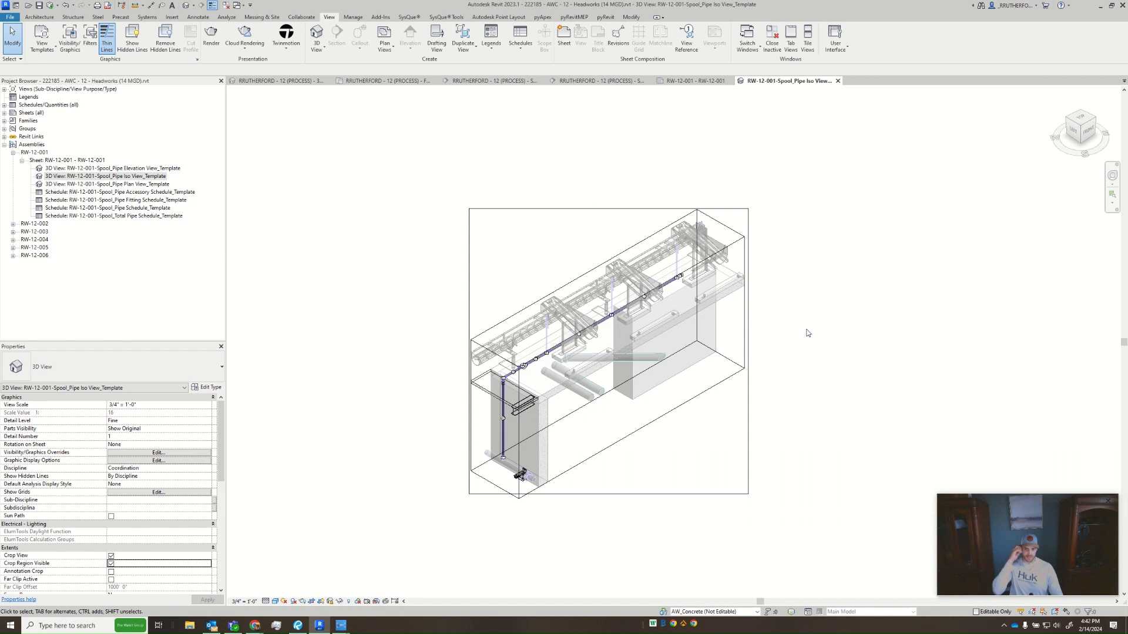
- Turn off Crop View, unlock the iso view, and switch it to the Front orientation
click(111, 556)
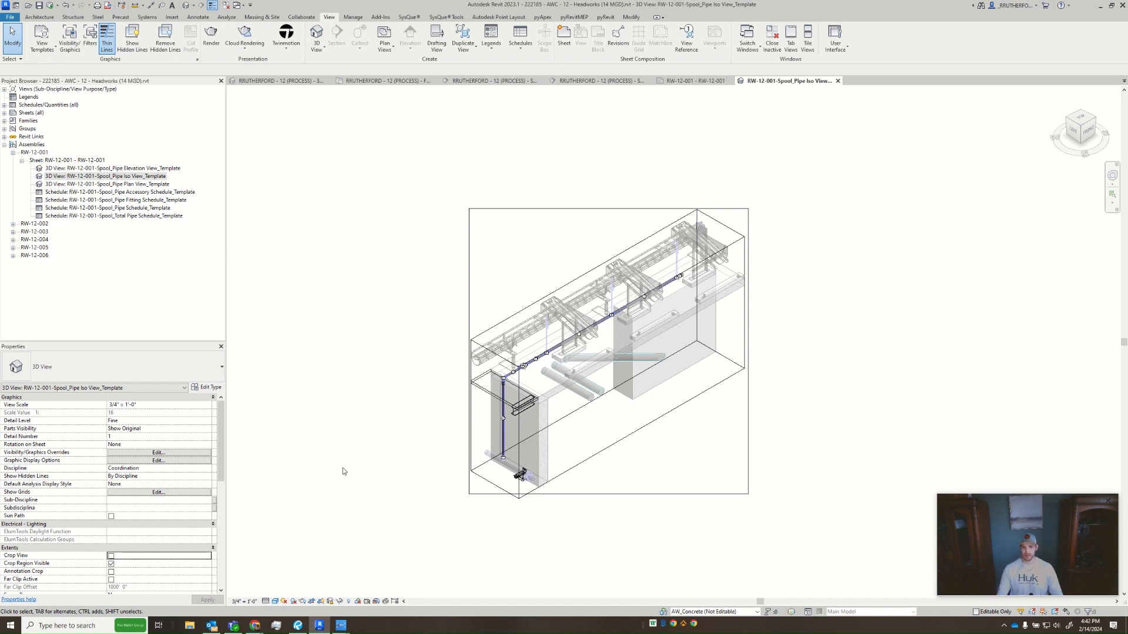
click(330, 601)
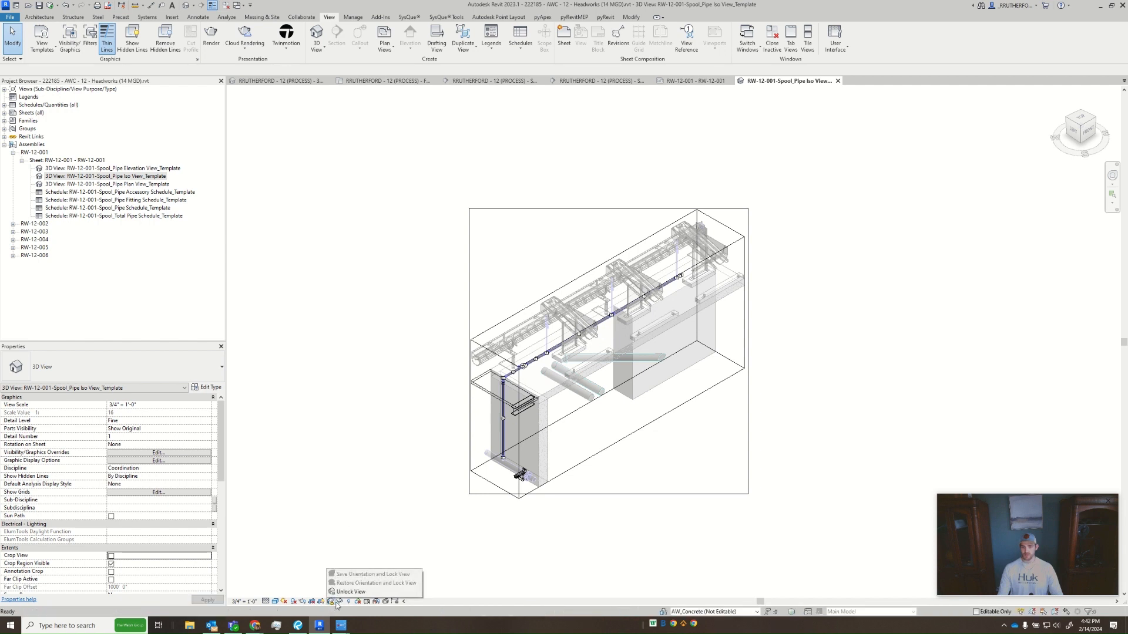
click(357, 592)
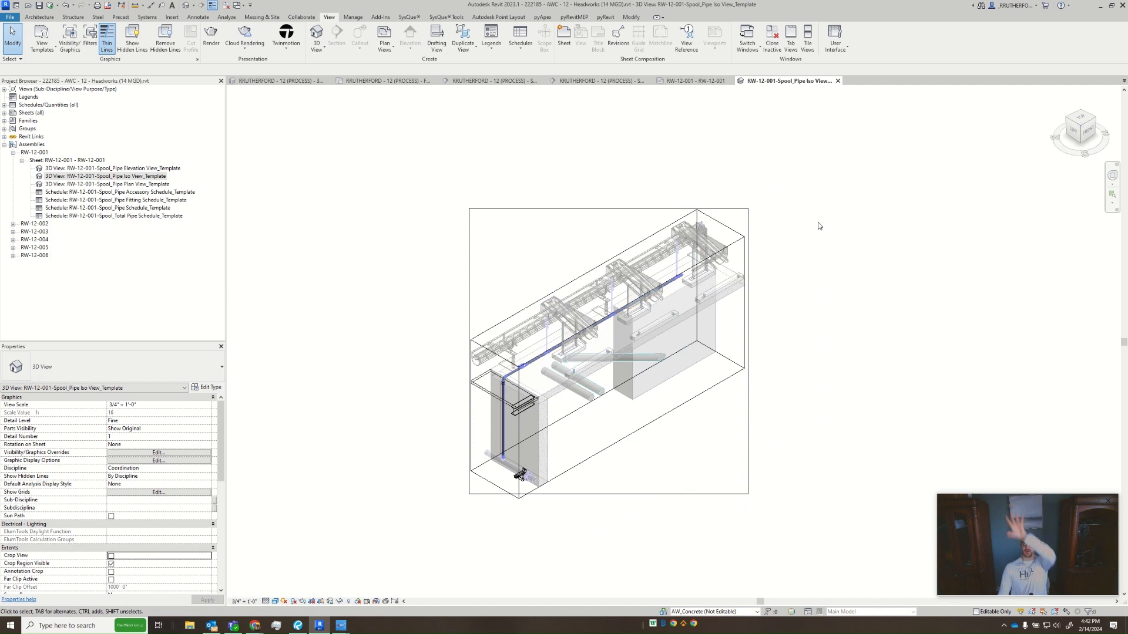
click(1089, 134)
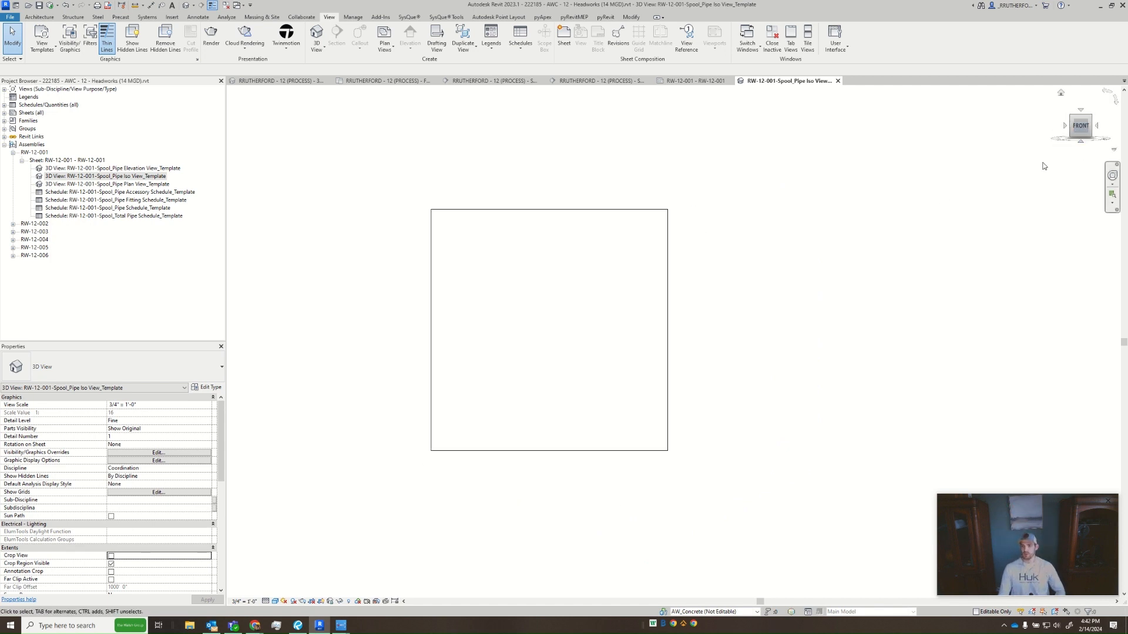
middle_drag(798, 403, 638, 351)
scroll(638, 351, down, 3)
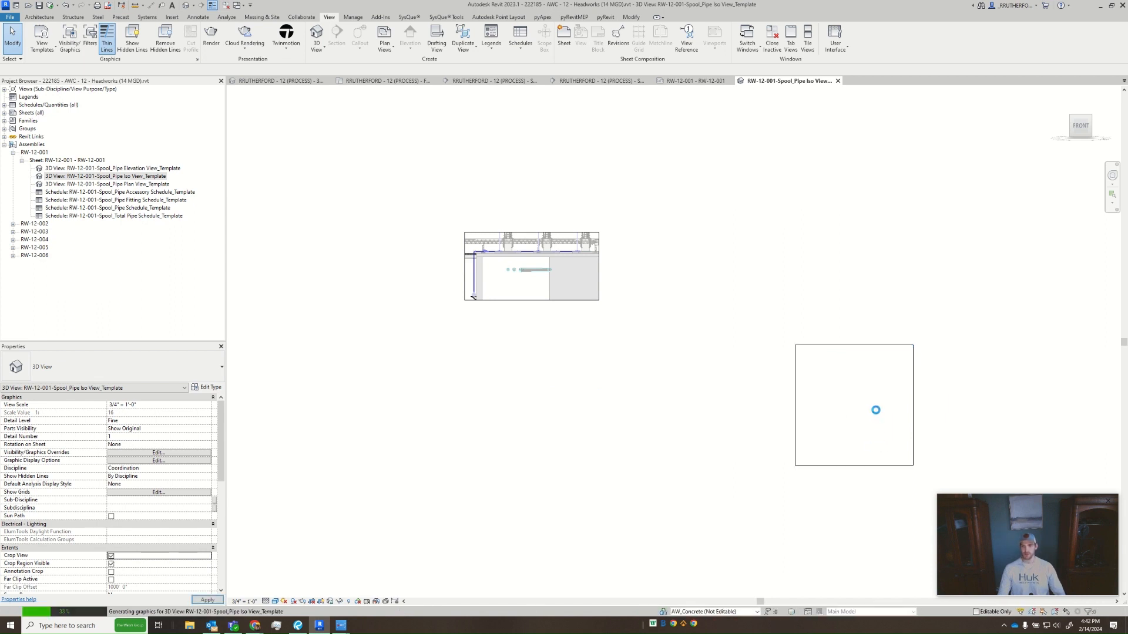
- With Crop View off, move the crop region toward the model in the front orientation
click(111, 556)
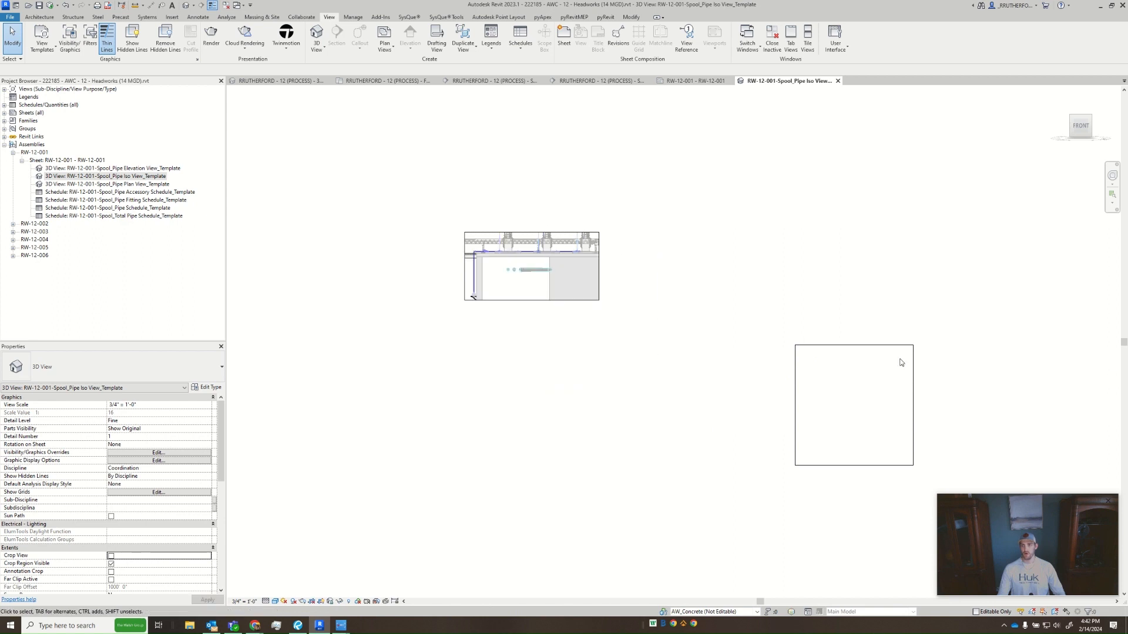
drag(872, 347, 638, 277)
drag(513, 209, 821, 360)
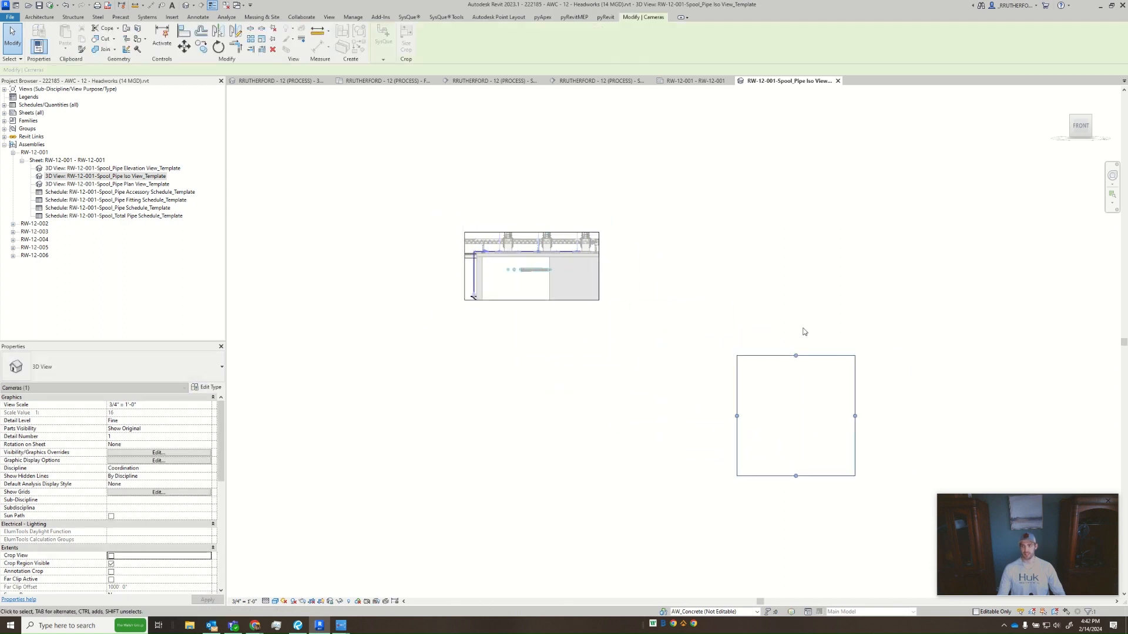
click(814, 330)
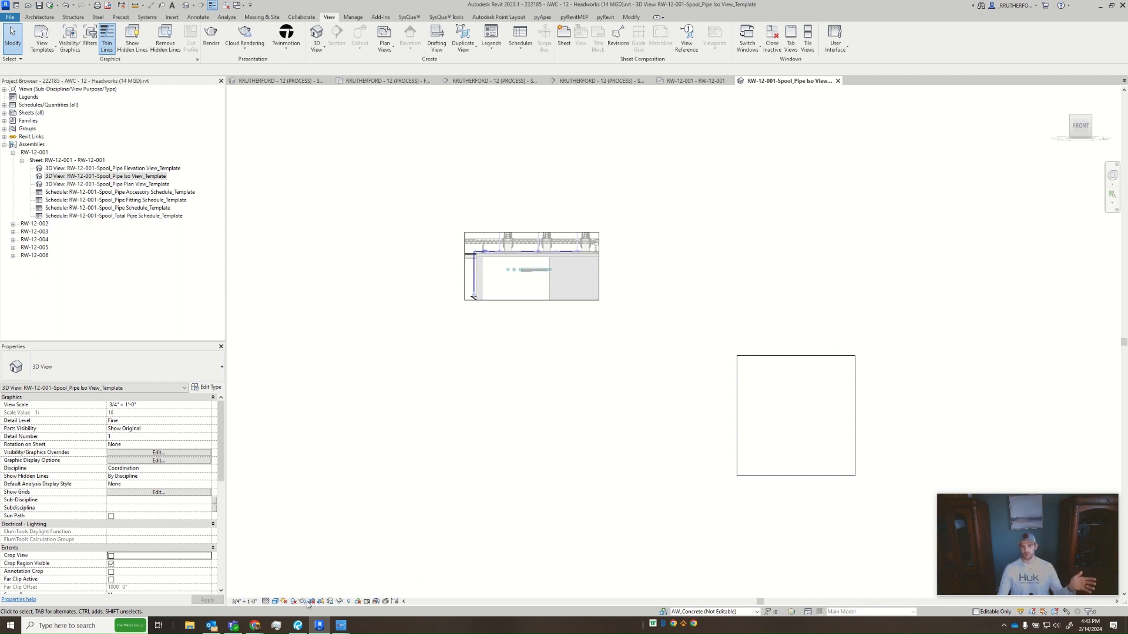
- Restore the iso view's saved orientation and lock, turn on Crop View, and turn off Crop Region Visible
click(330, 602)
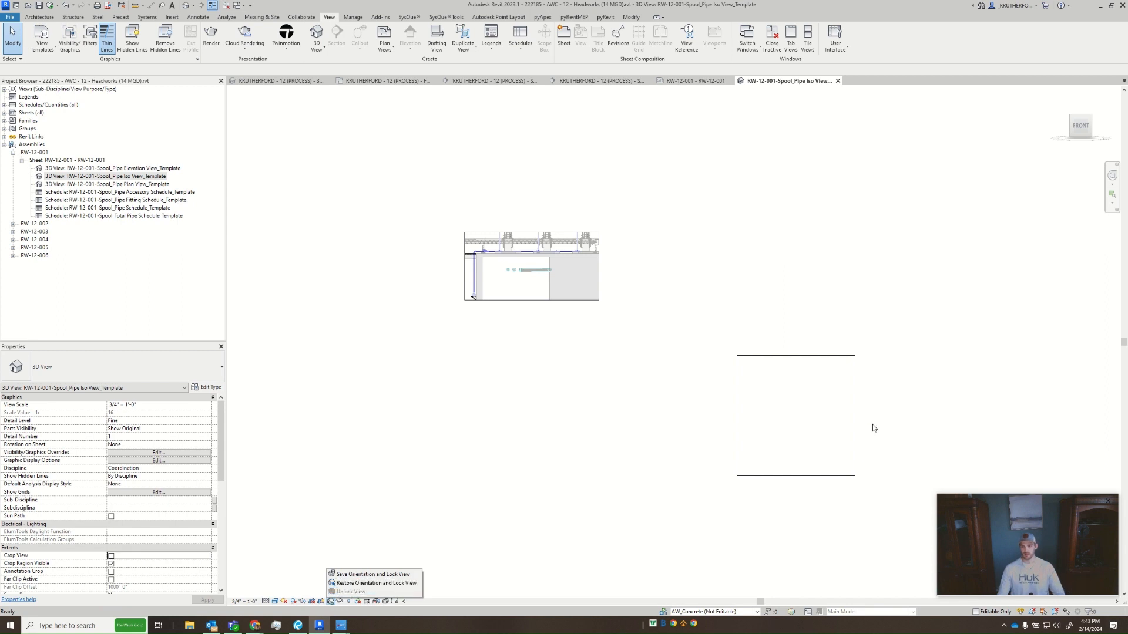
click(376, 583)
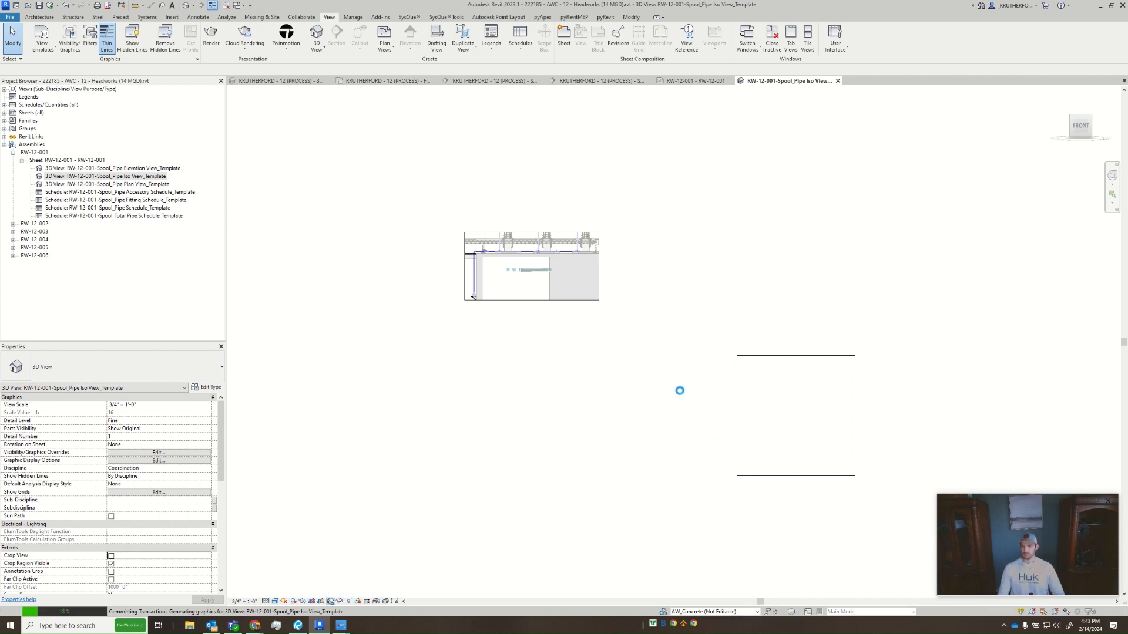
scroll(918, 369, up, 6)
middle_drag(919, 369, 798, 300)
scroll(797, 301, down, 1)
click(111, 556)
click(111, 563)
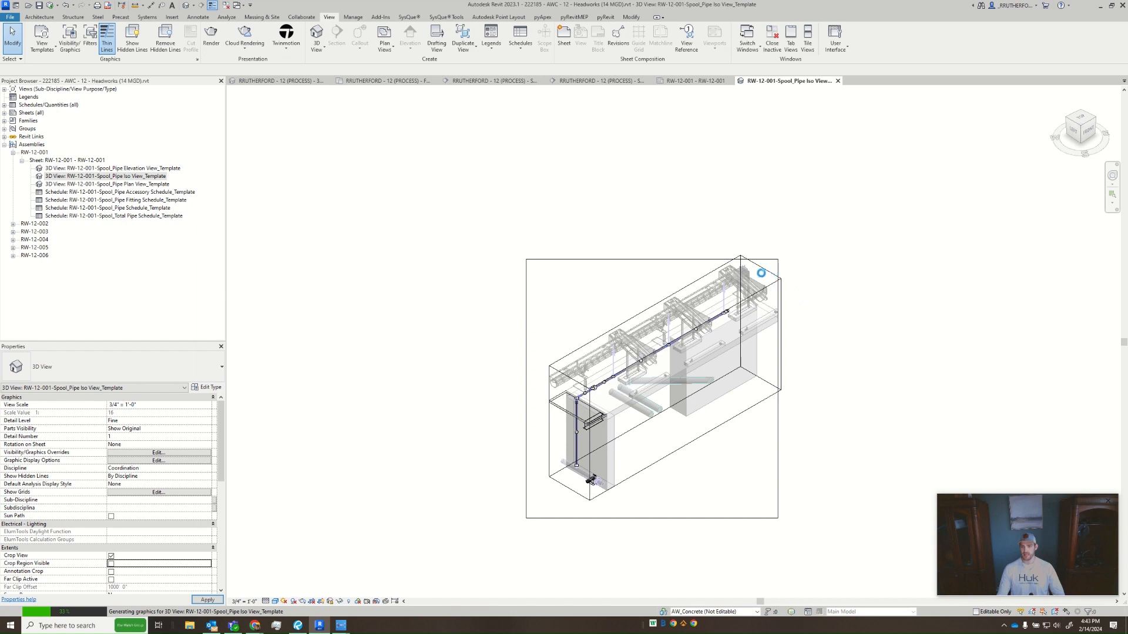
- Pull in the section box's far end so it cuts through the last equipment support
scroll(758, 270, up, 7)
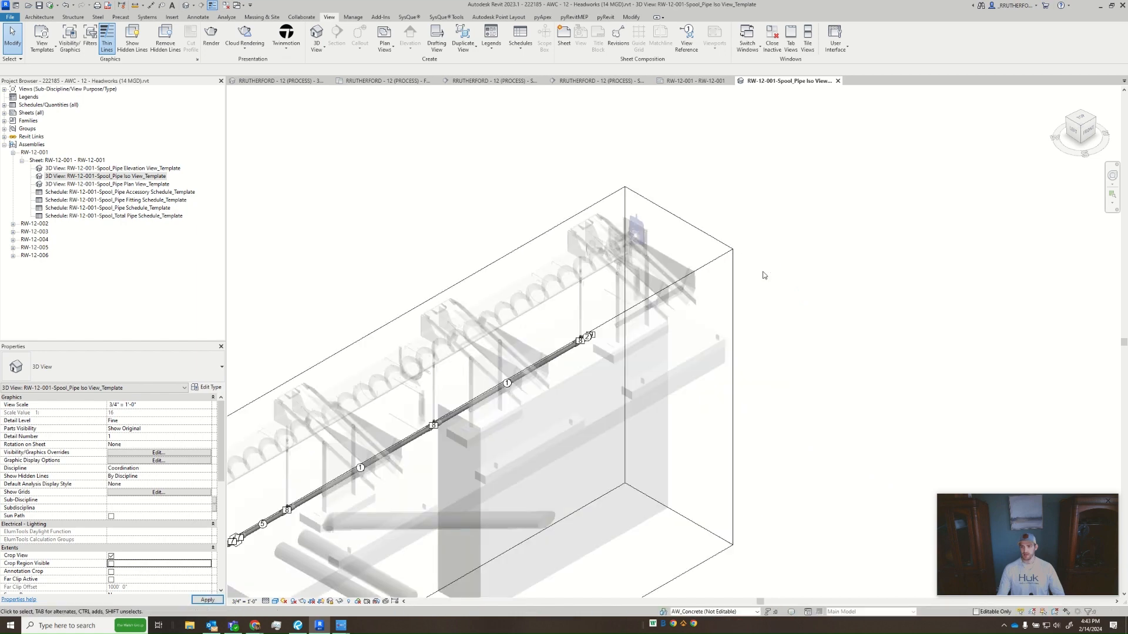
click(714, 240)
drag(679, 366, 642, 395)
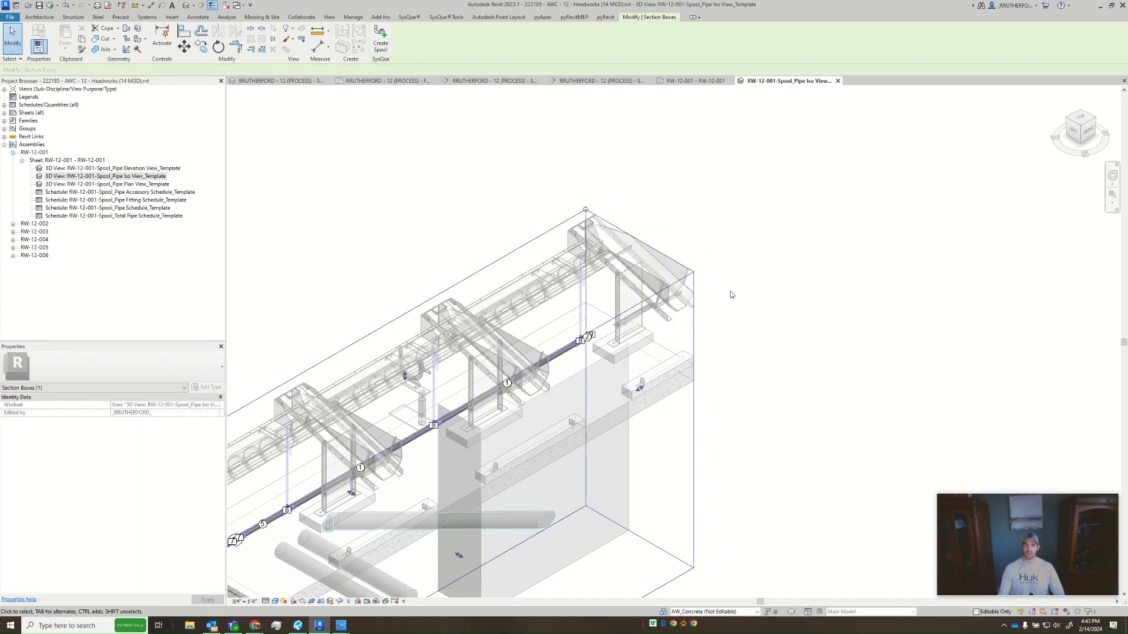
middle_drag(621, 372, 676, 332)
click(865, 318)
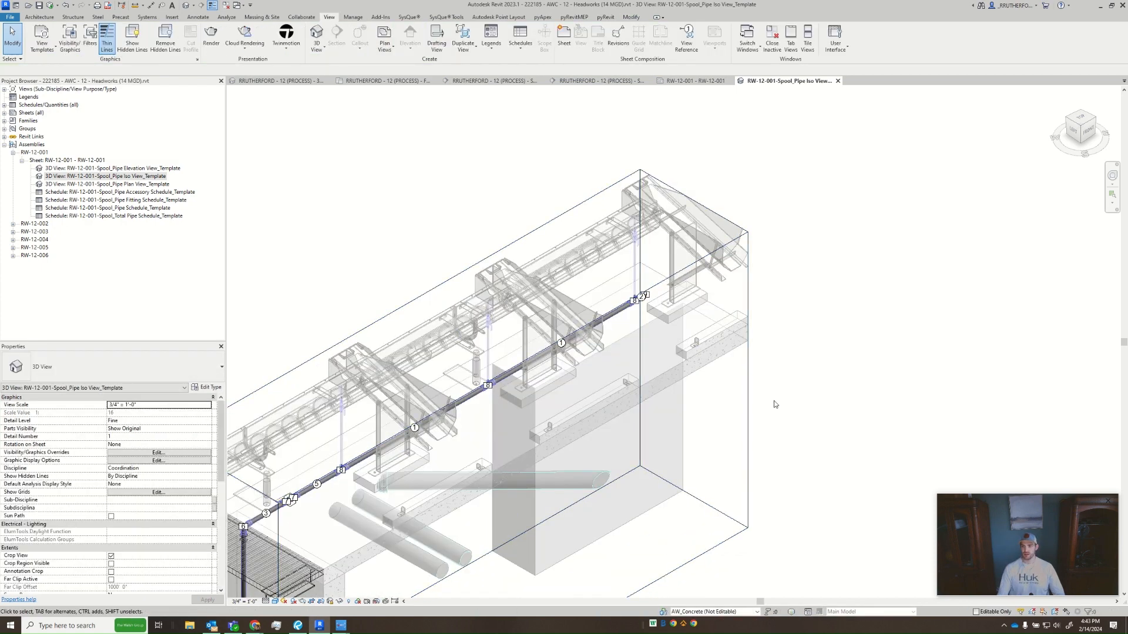
- Hide the Section Boxes annotation category in the iso view's visibility overrides
middle_drag(773, 402, 818, 255)
scroll(818, 255, down, 2)
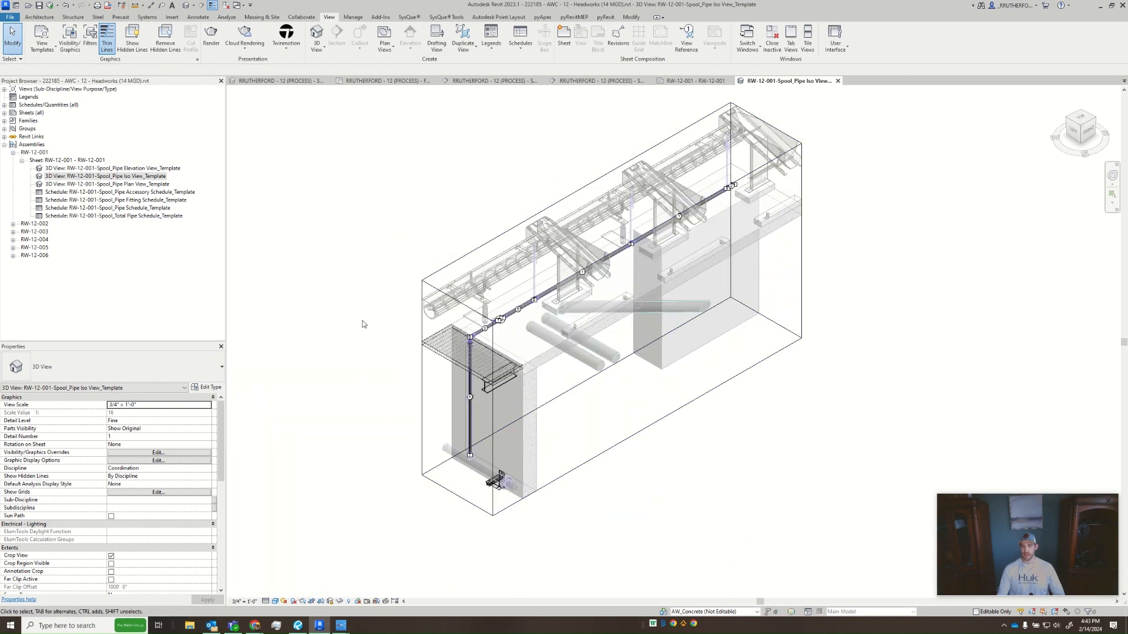
middle_drag(360, 322, 345, 380)
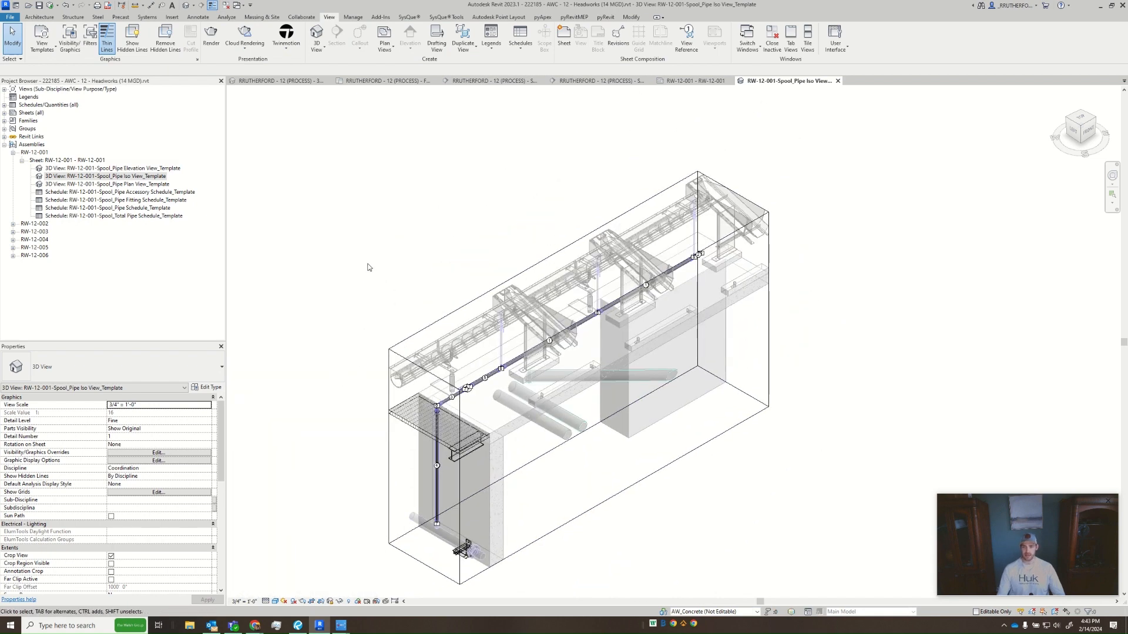
key(v)
key(v)
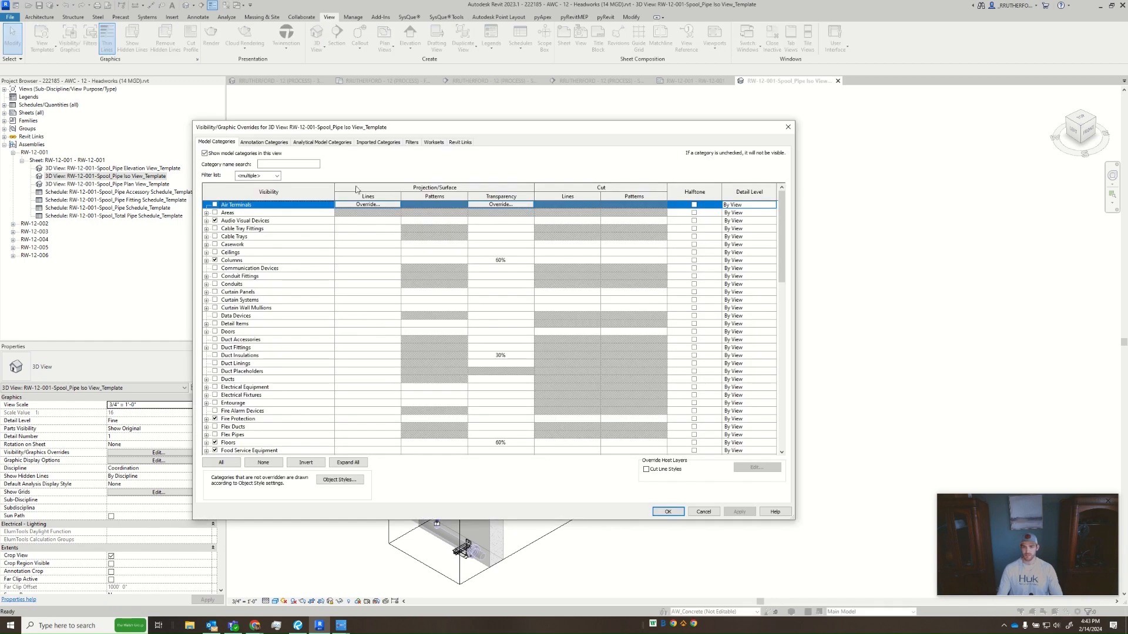
click(265, 142)
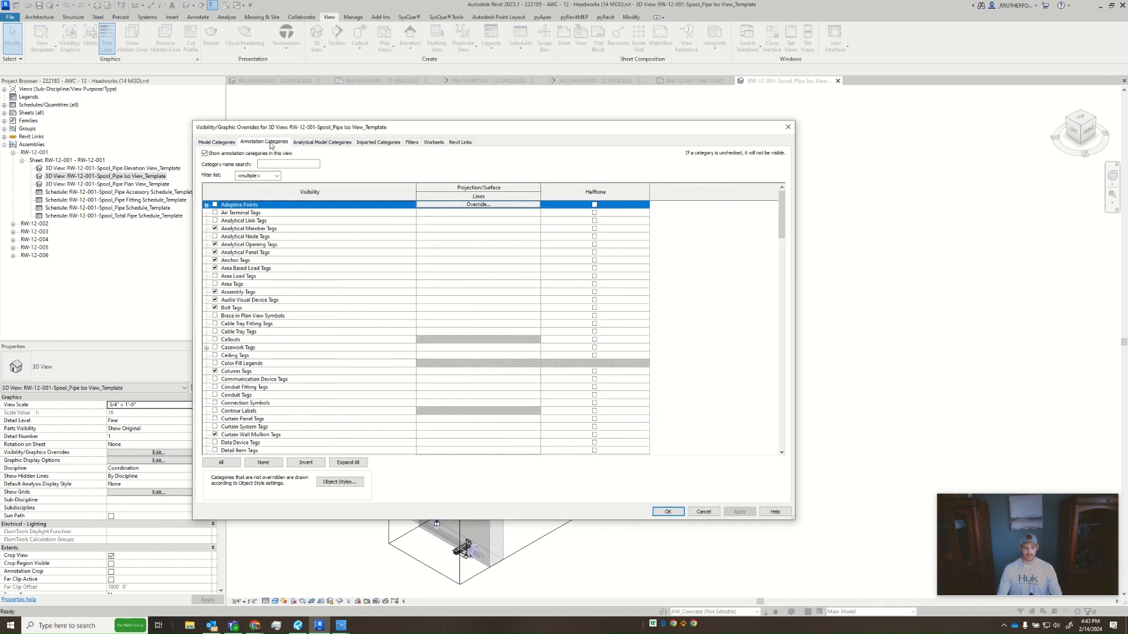
key(s)
key(e)
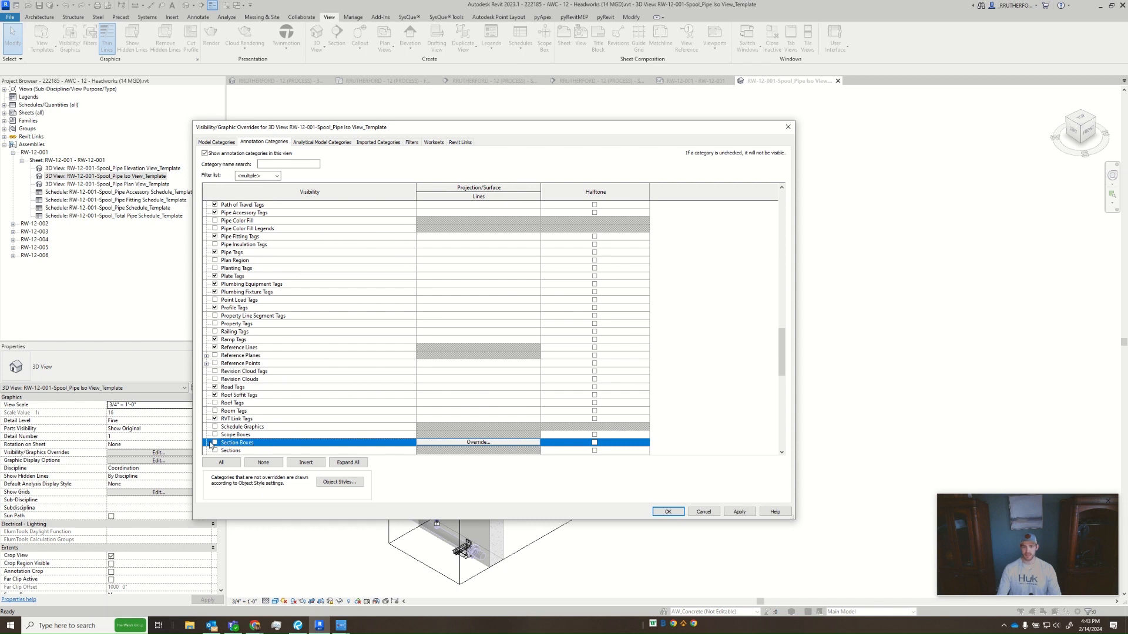
click(754, 513)
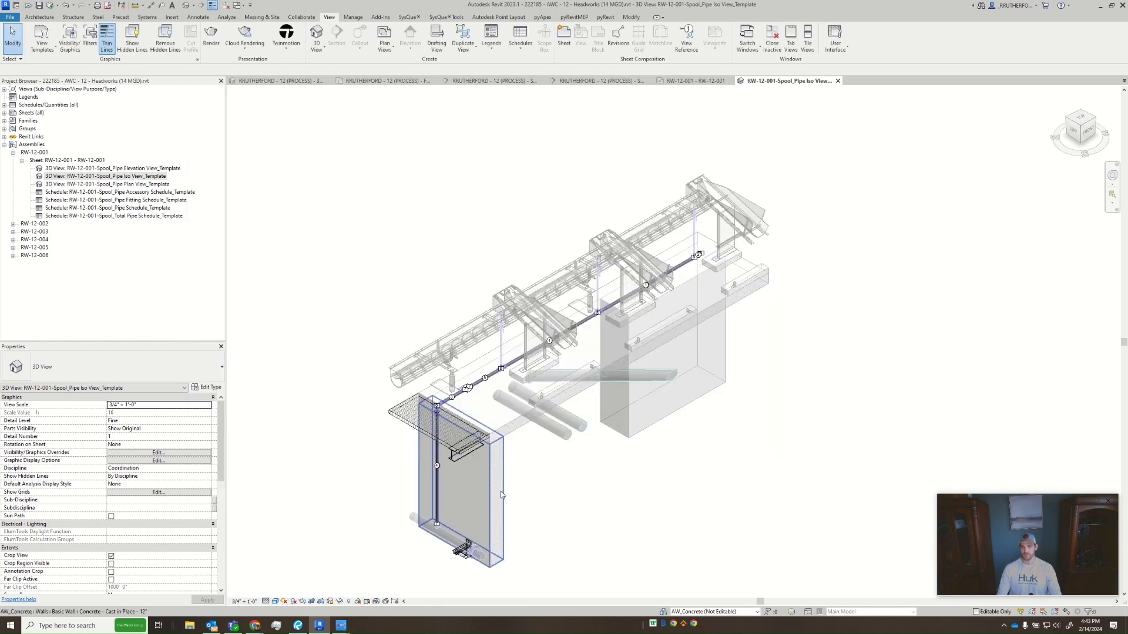
- Select the model and its tags, filter the selection to Pipe Tags, Pipe Fitting Tags and Pipe Accessory Tags, and delete them
middle_drag(501, 491, 460, 487)
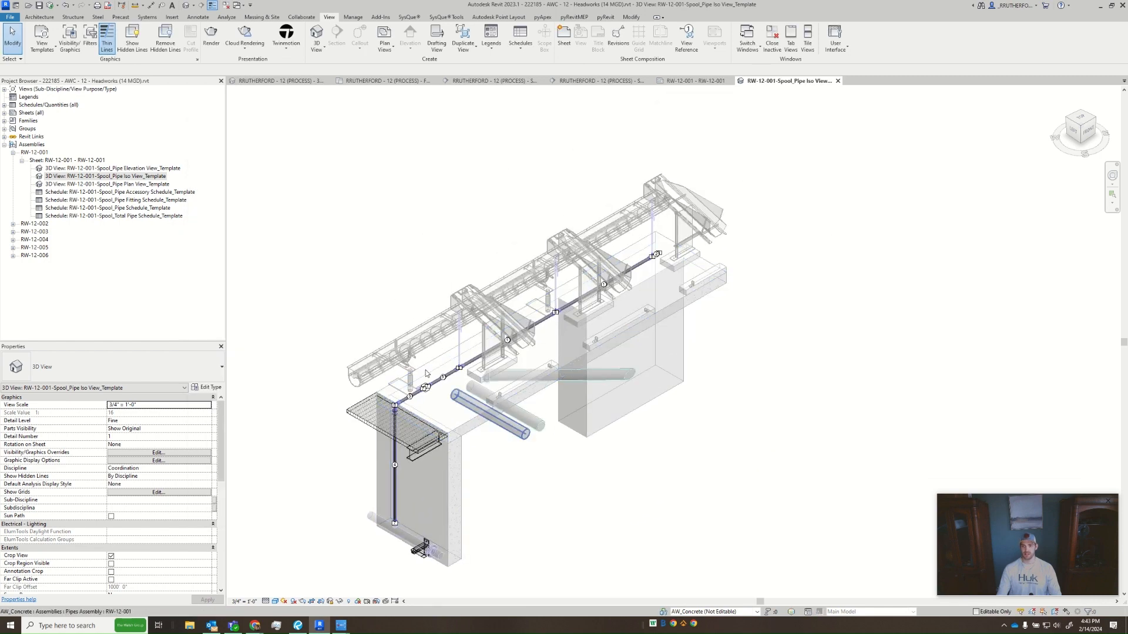
drag(303, 176, 779, 573)
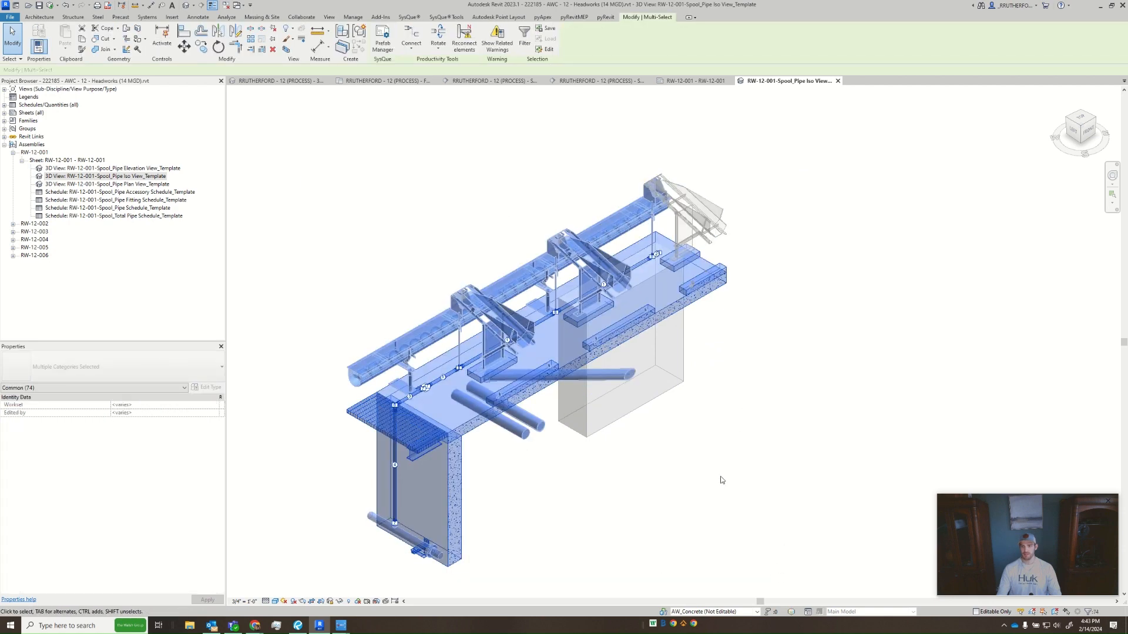
click(525, 39)
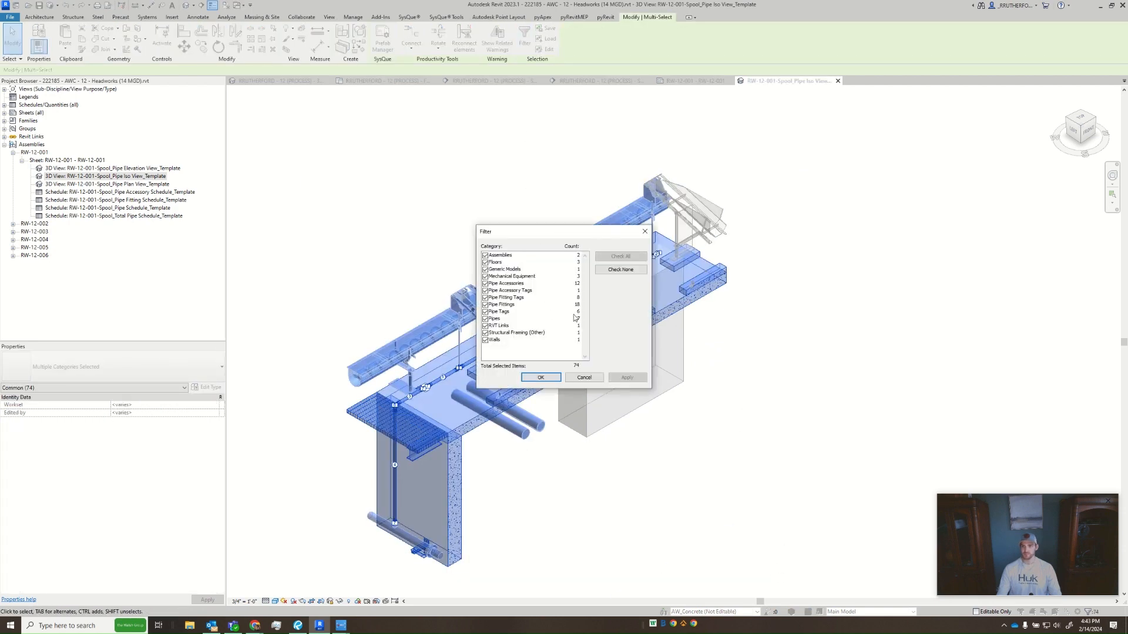
click(619, 269)
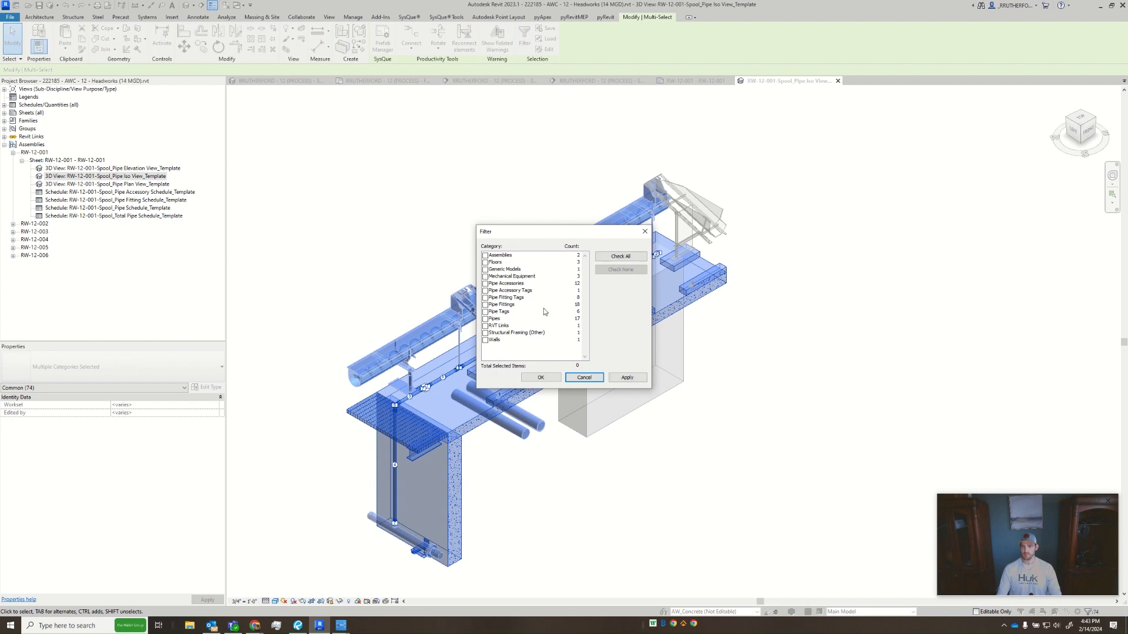
click(487, 311)
click(490, 297)
click(518, 290)
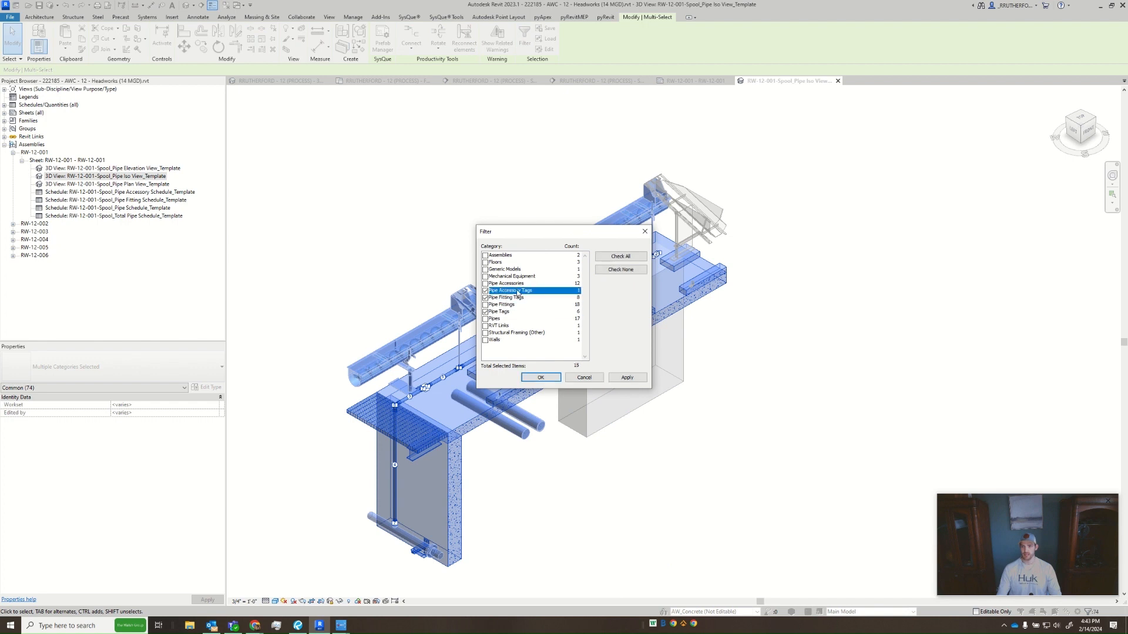
click(626, 377)
click(540, 377)
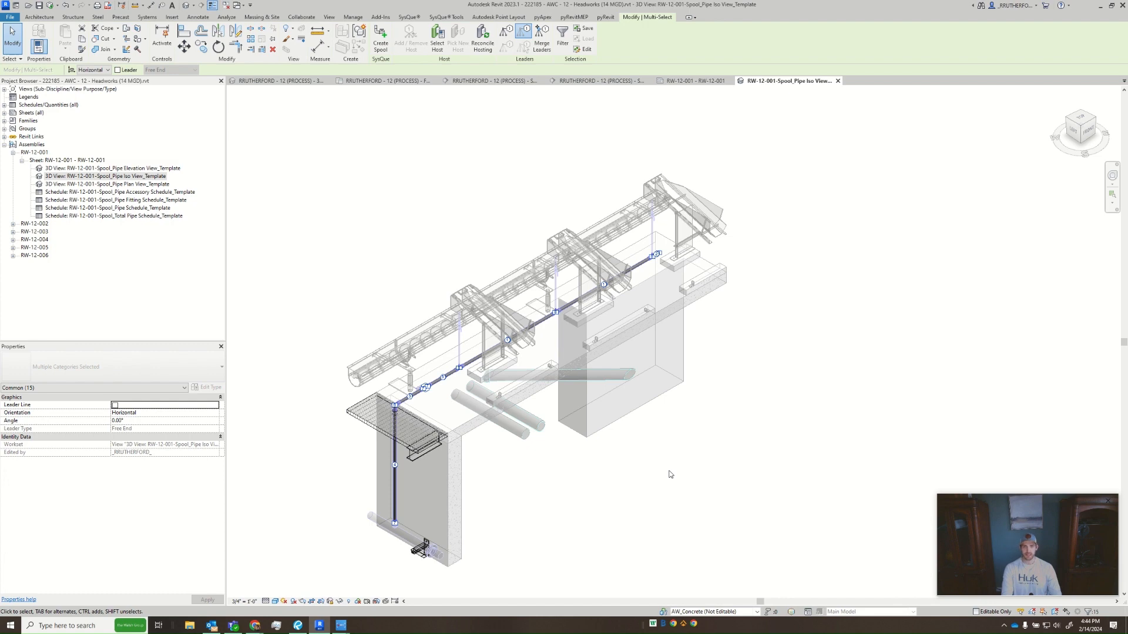
key(Delete)
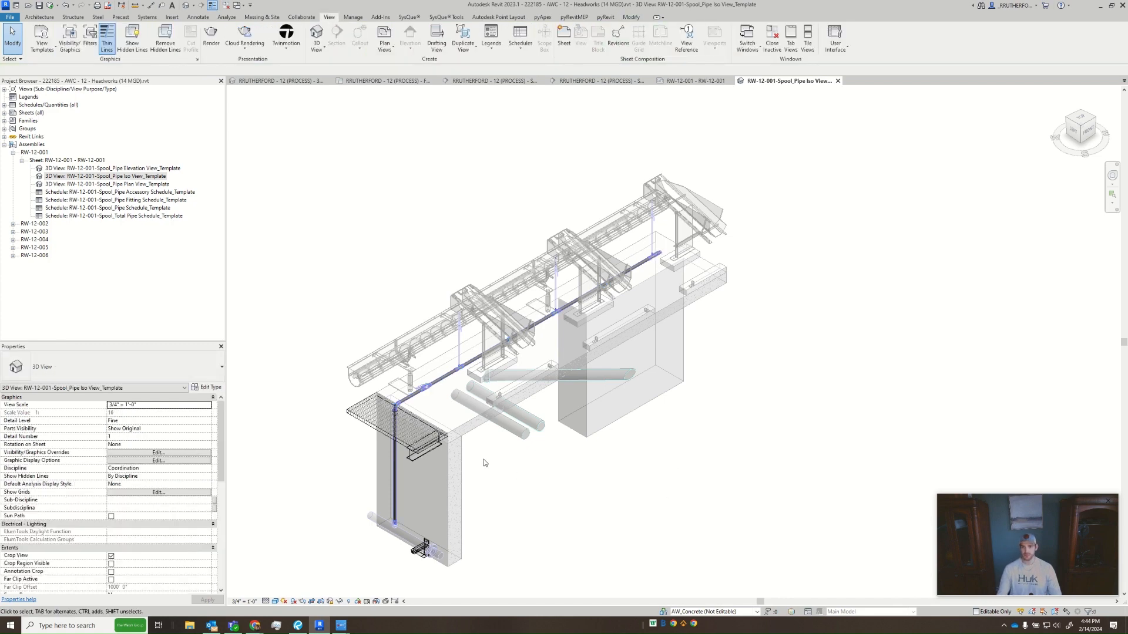
- Start Tag by Category and review which tag families are loaded for each category
scroll(484, 462, up, 2)
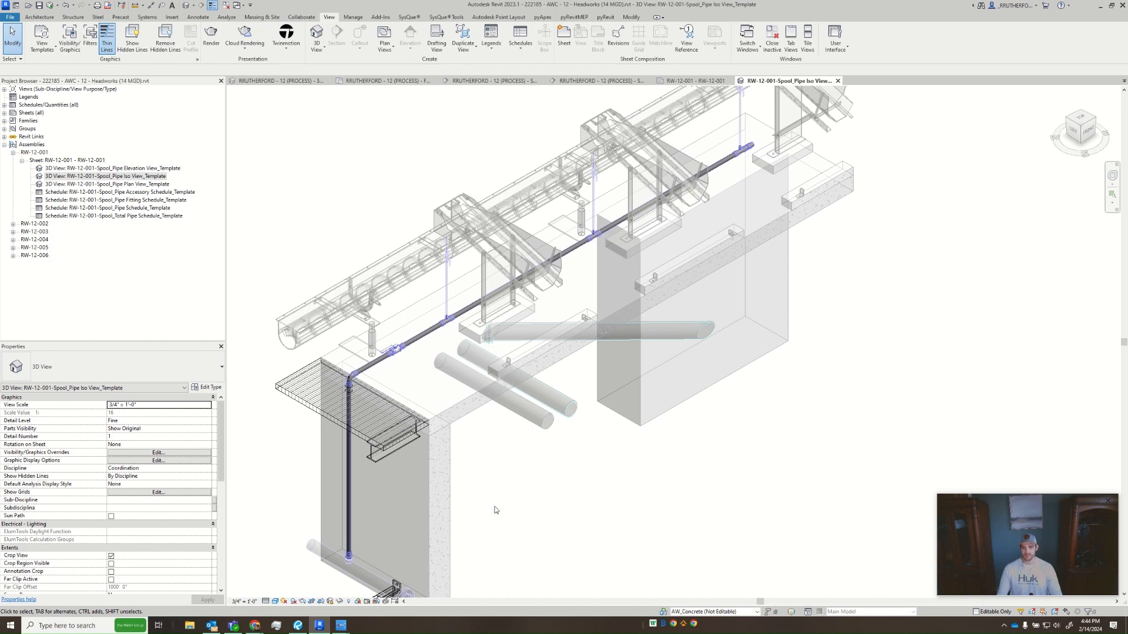
scroll(502, 516, up, 4)
scroll(661, 463, down, 4)
middle_drag(502, 516, 625, 486)
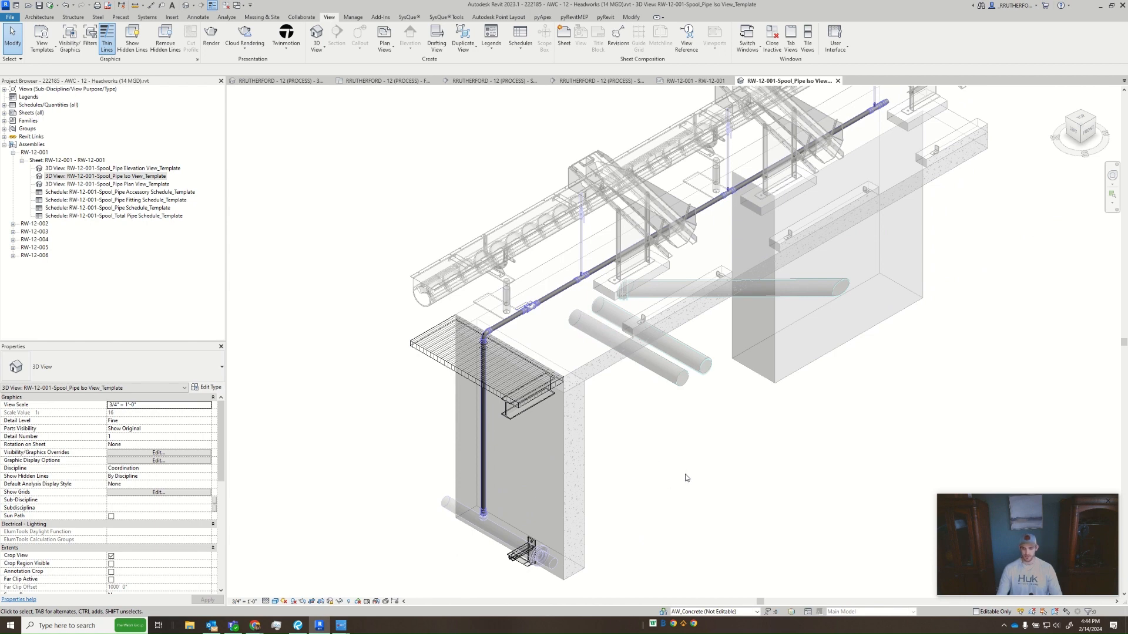
key(t)
key(g)
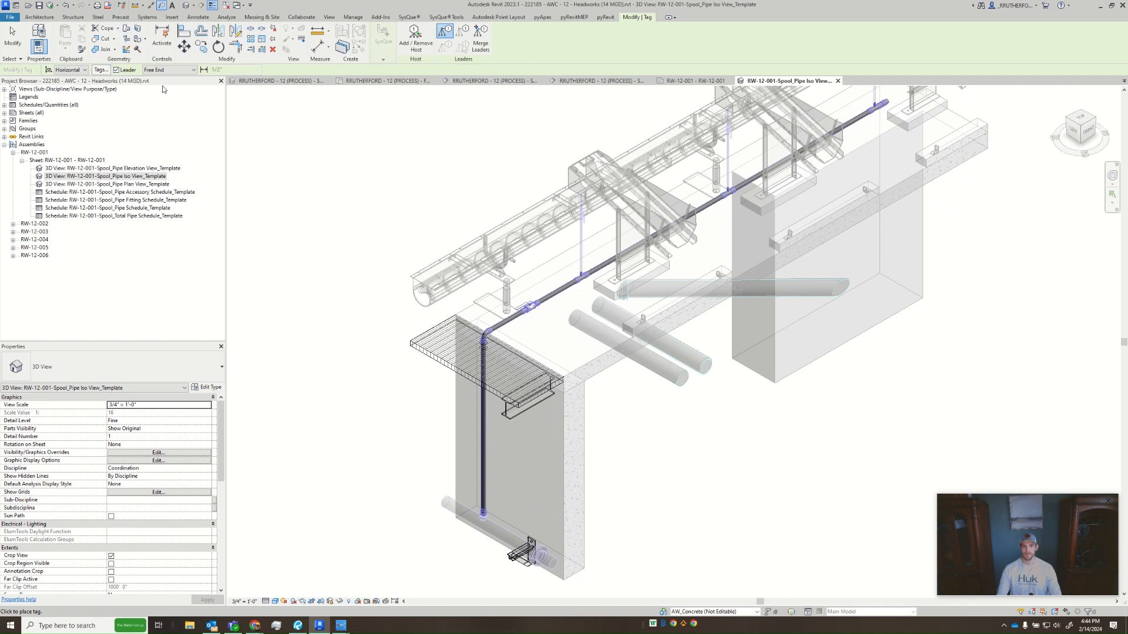
click(99, 70)
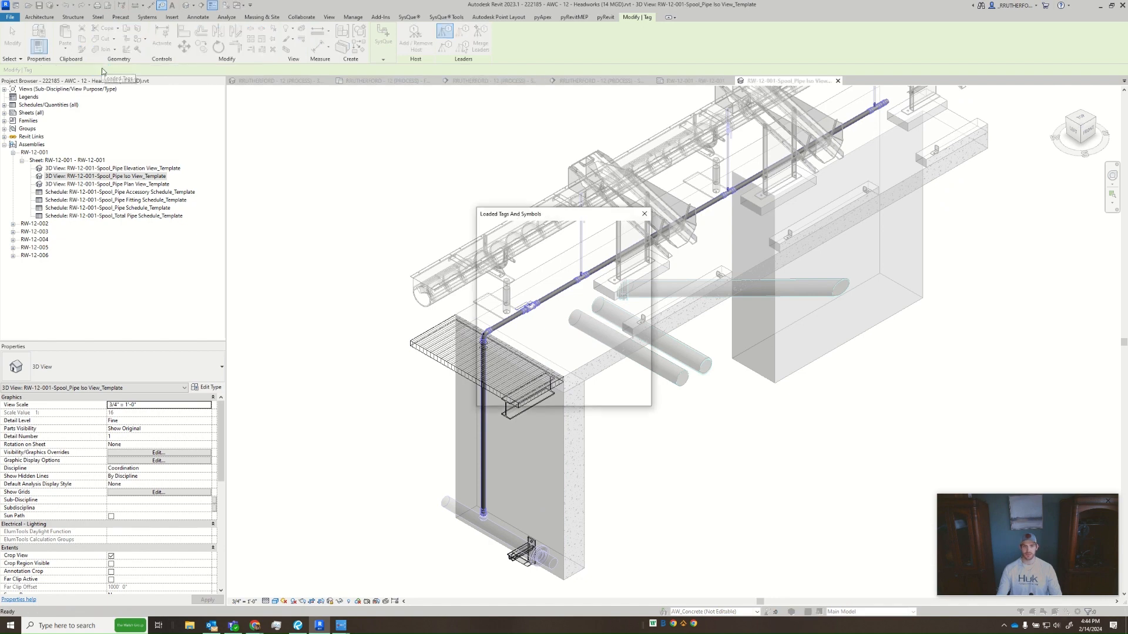
drag(648, 409, 902, 539)
drag(692, 211, 571, 158)
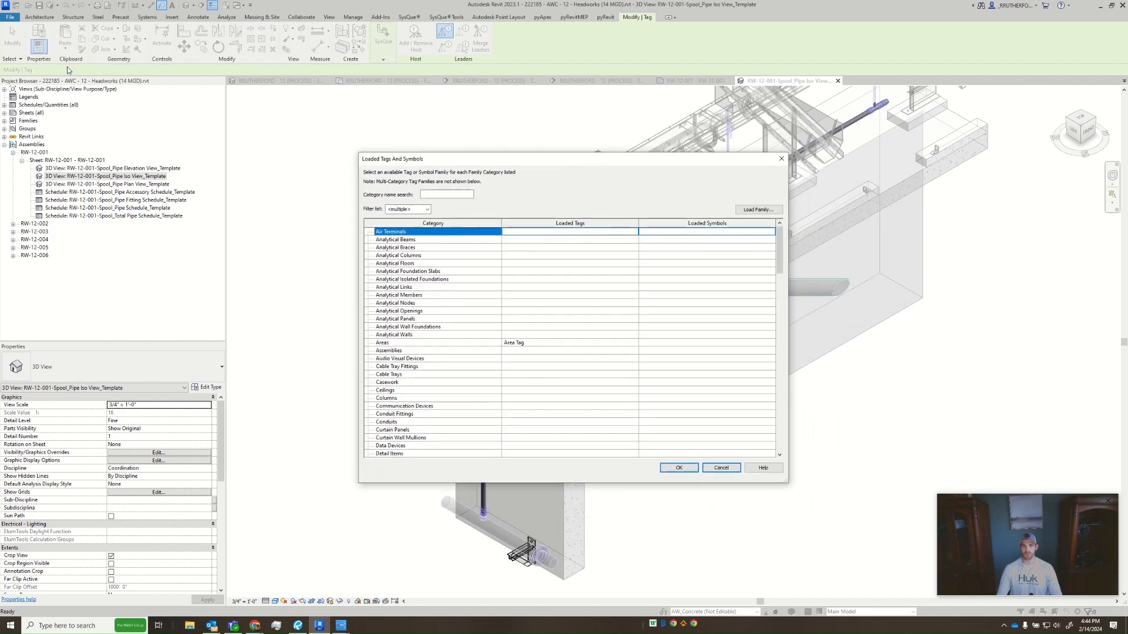
click(782, 160)
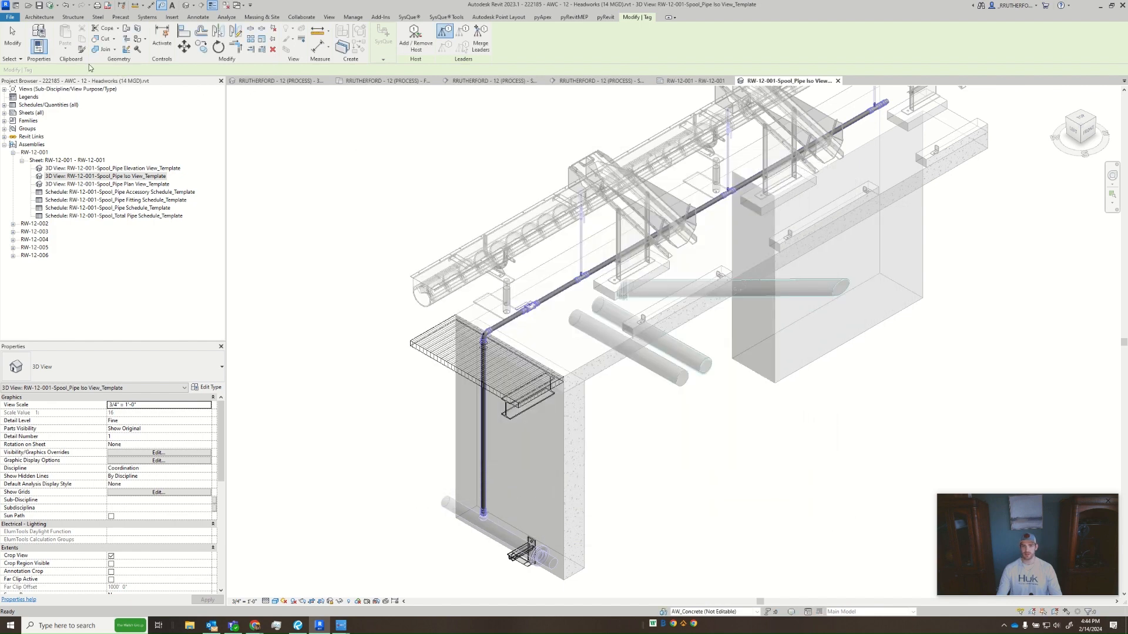
click(101, 70)
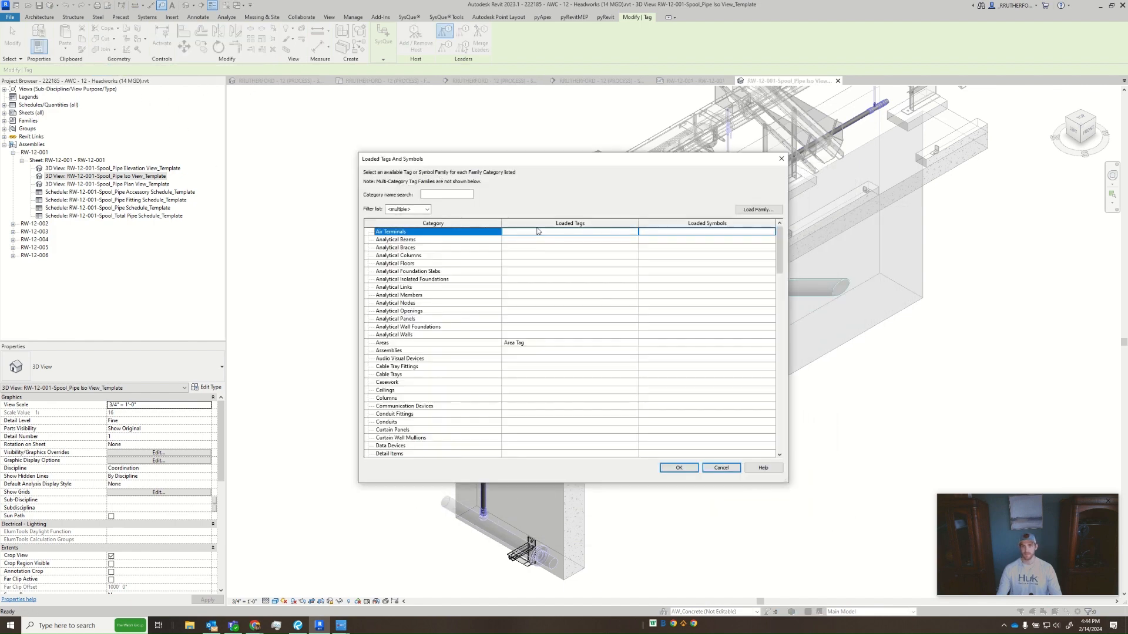
drag(780, 252, 793, 344)
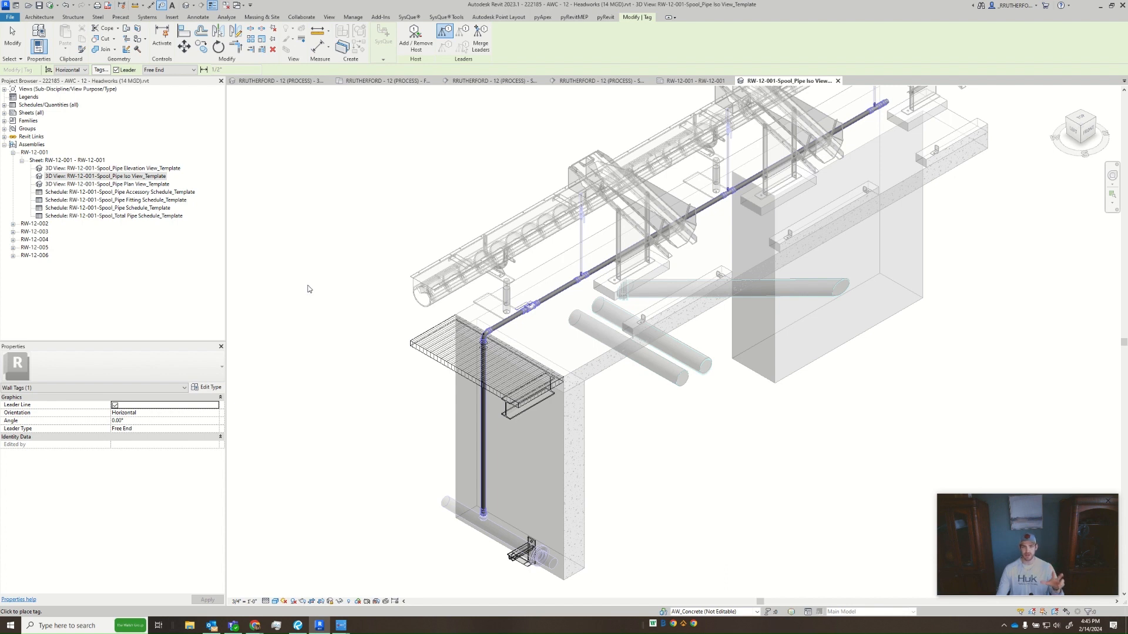
- Turn off the tag leader and place a pipe tag directly on the vertical pipe below the elbow
click(188, 72)
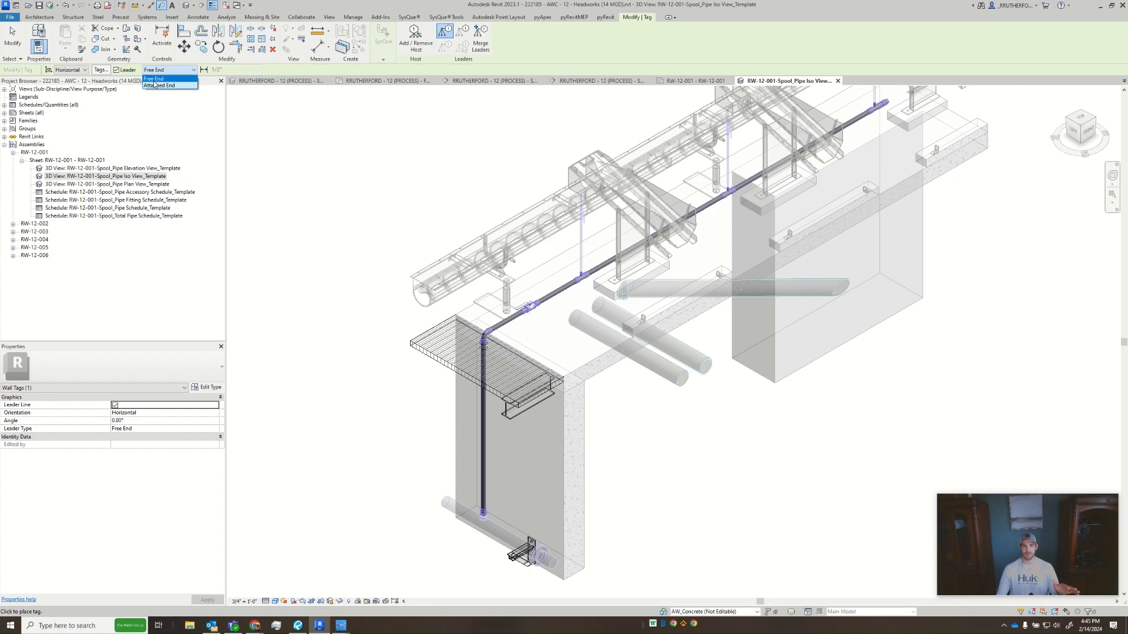
click(113, 72)
click(116, 69)
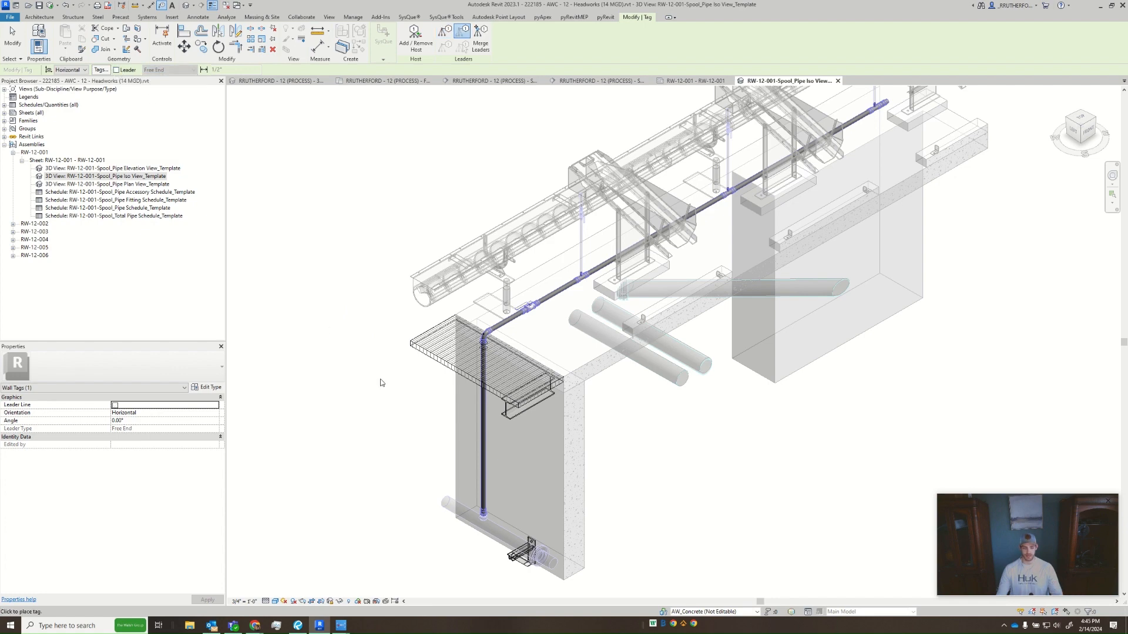
click(484, 427)
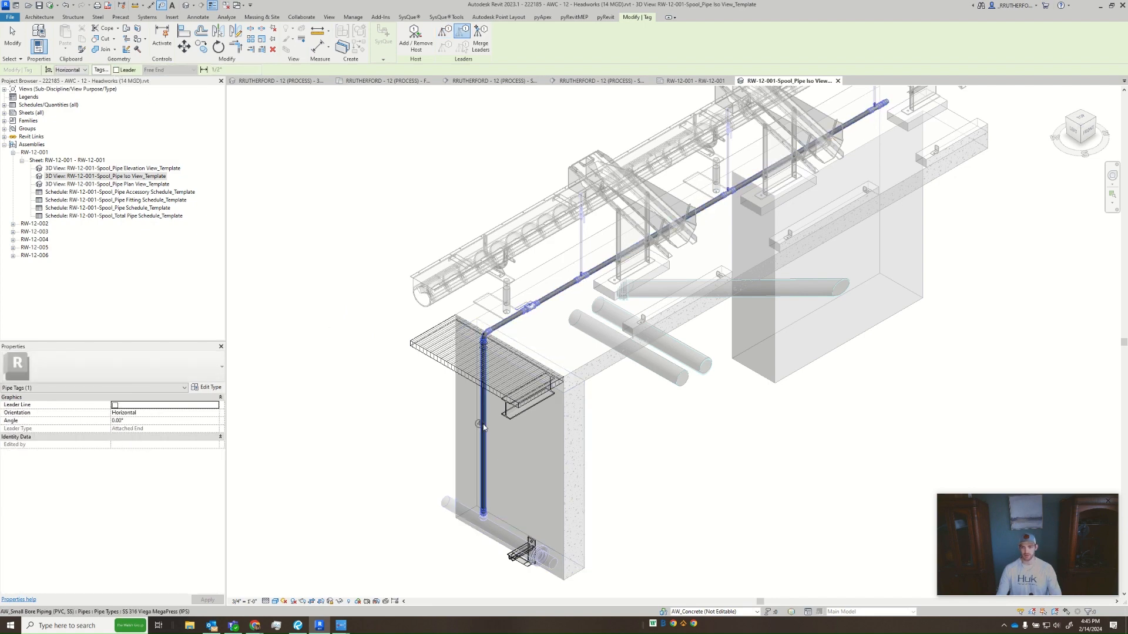
scroll(484, 428, up, 5)
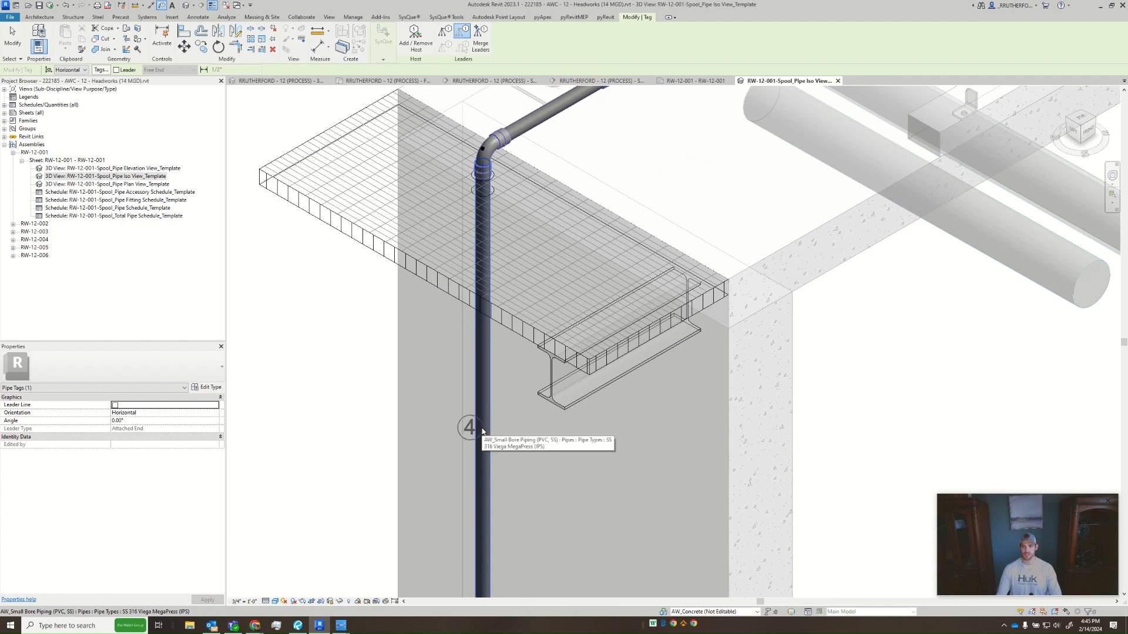
click(465, 429)
scroll(466, 443, up, 2)
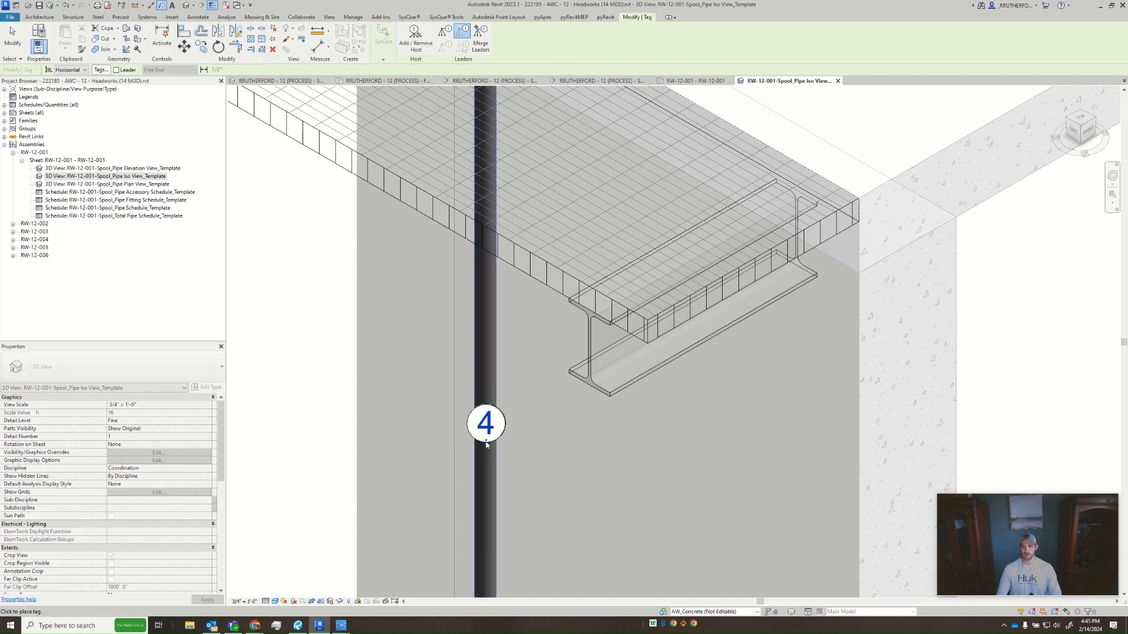
- Tag the two short horizontal pipes on either side of the valve, centering each leaderless tag on its pipe
scroll(470, 446, down, 5)
click(479, 377)
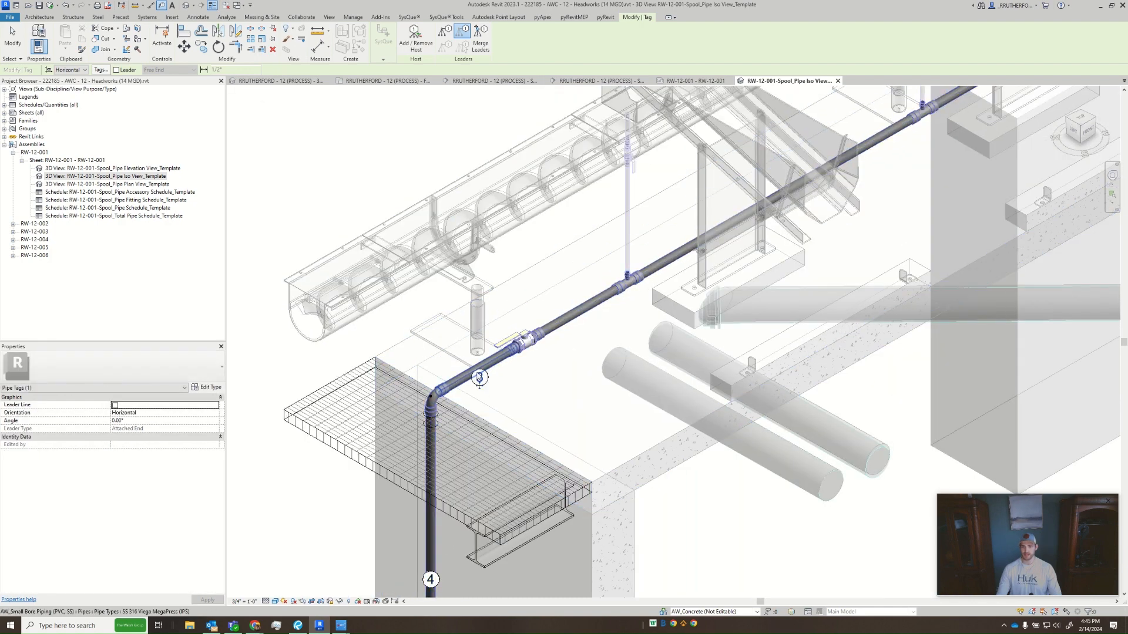
drag(476, 377, 477, 376)
click(586, 314)
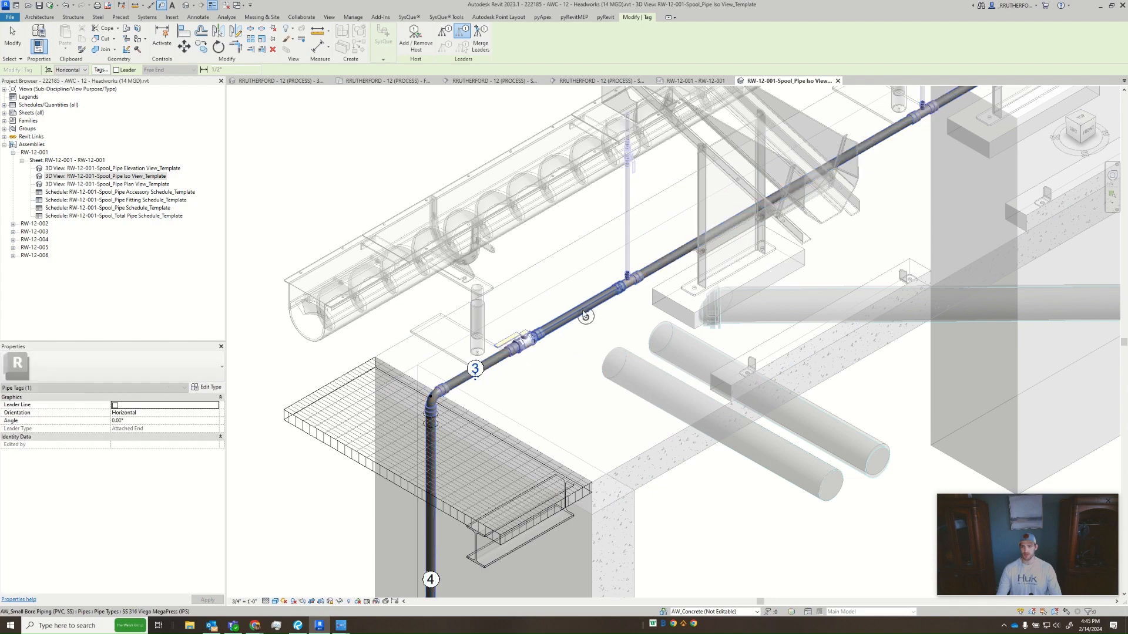
drag(585, 325, 581, 316)
middle_drag(585, 318, 435, 479)
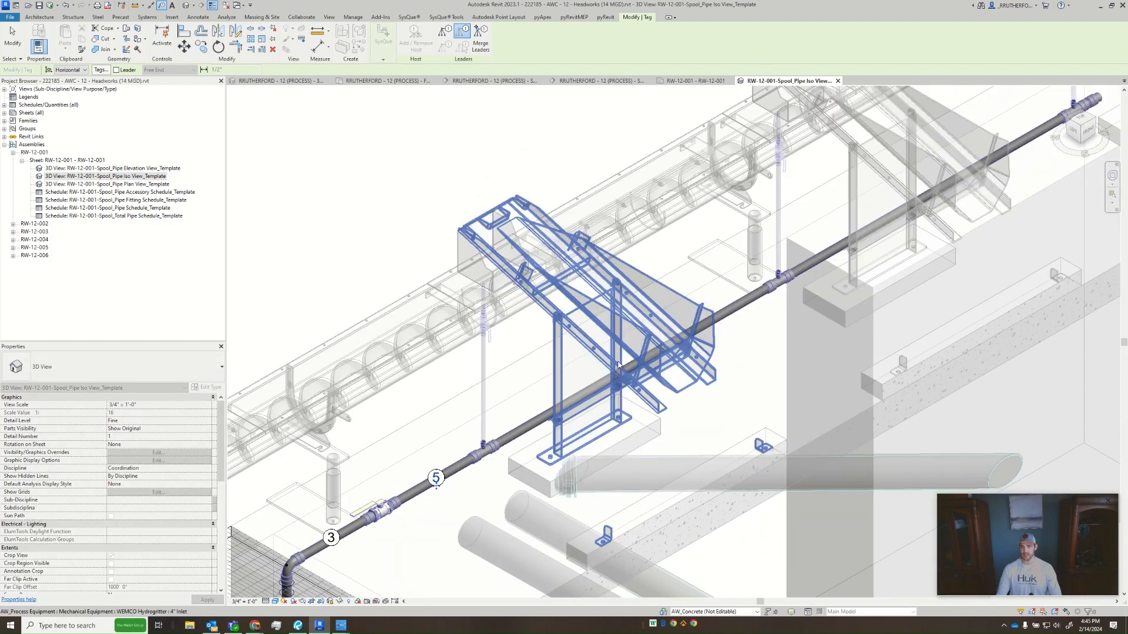
- Tag the two long horizontal pipe runs between the tees with leaderless pipe tags placed on the pipes
click(631, 368)
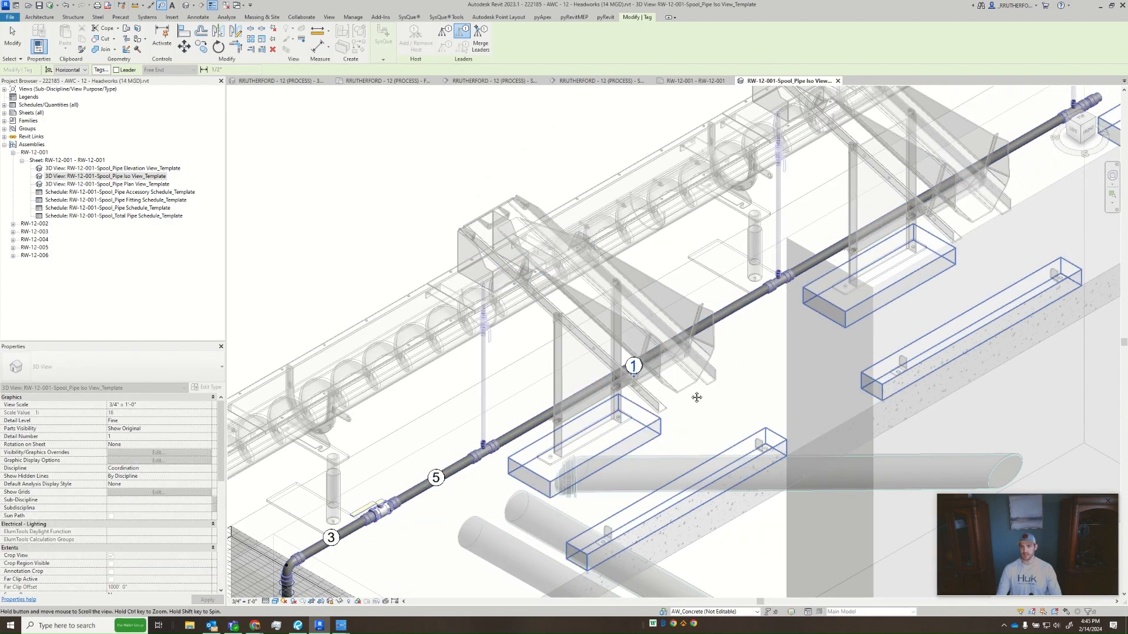
scroll(793, 250, up, 5)
click(609, 392)
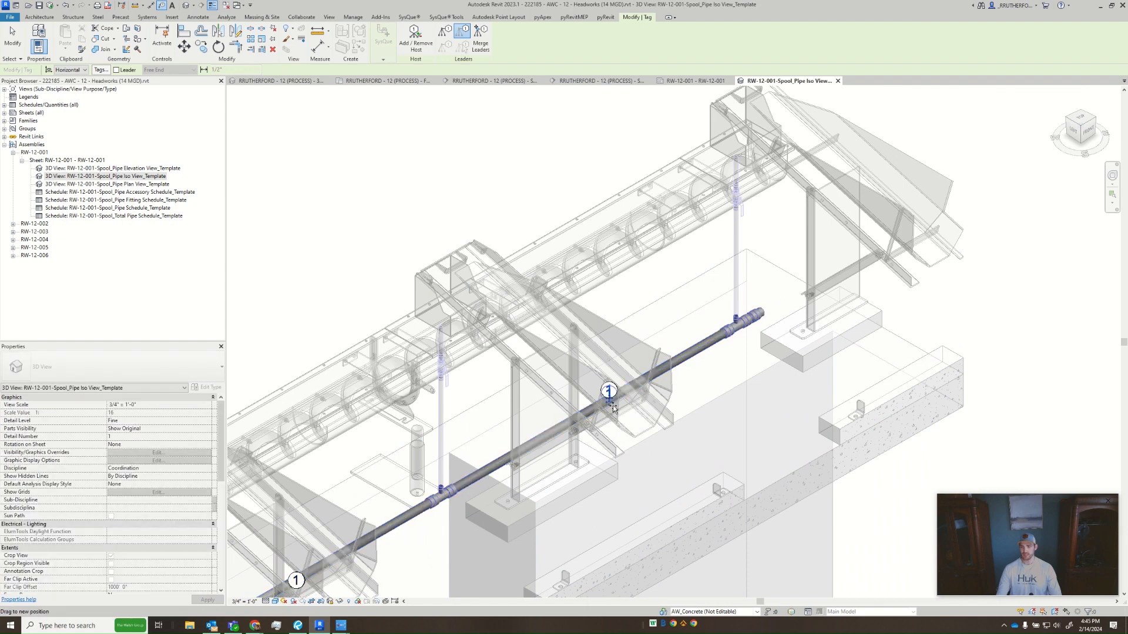
middle_drag(785, 294, 678, 382)
- Try a leaderless tag on the short pipe piece between the last tee and the end cap, and delete it
scroll(678, 383, up, 5)
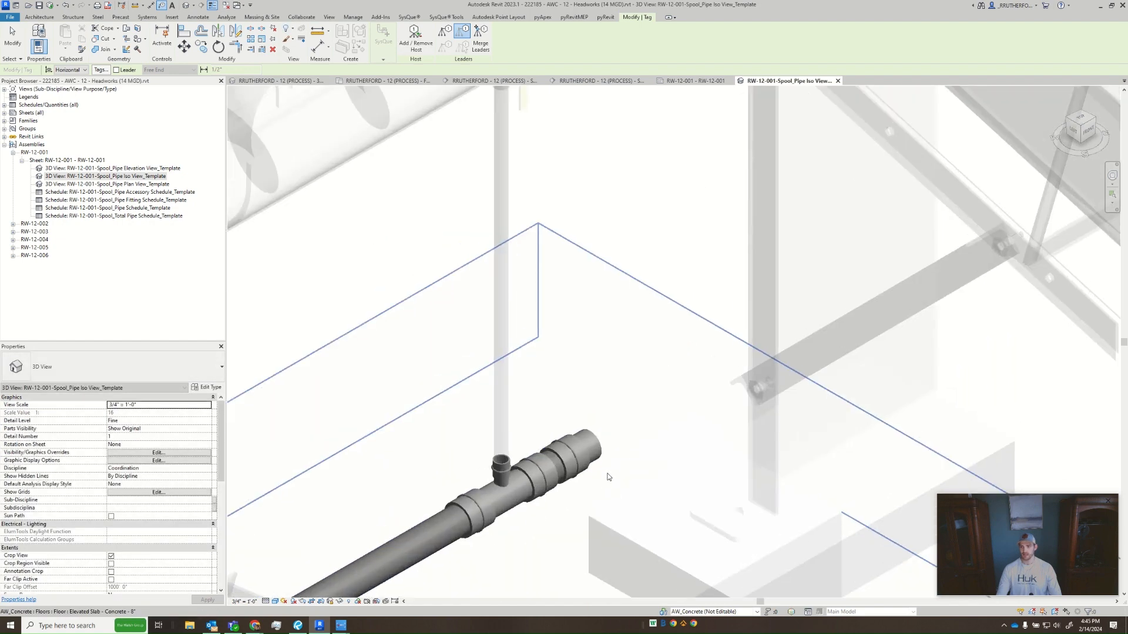
click(556, 467)
click(557, 467)
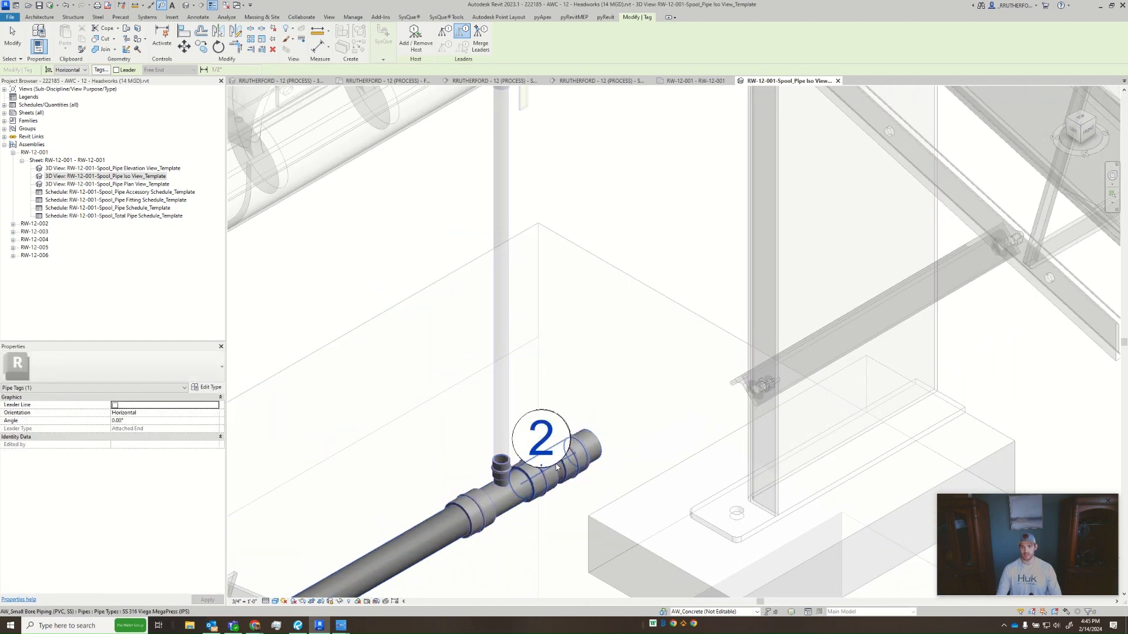
drag(542, 468, 565, 492)
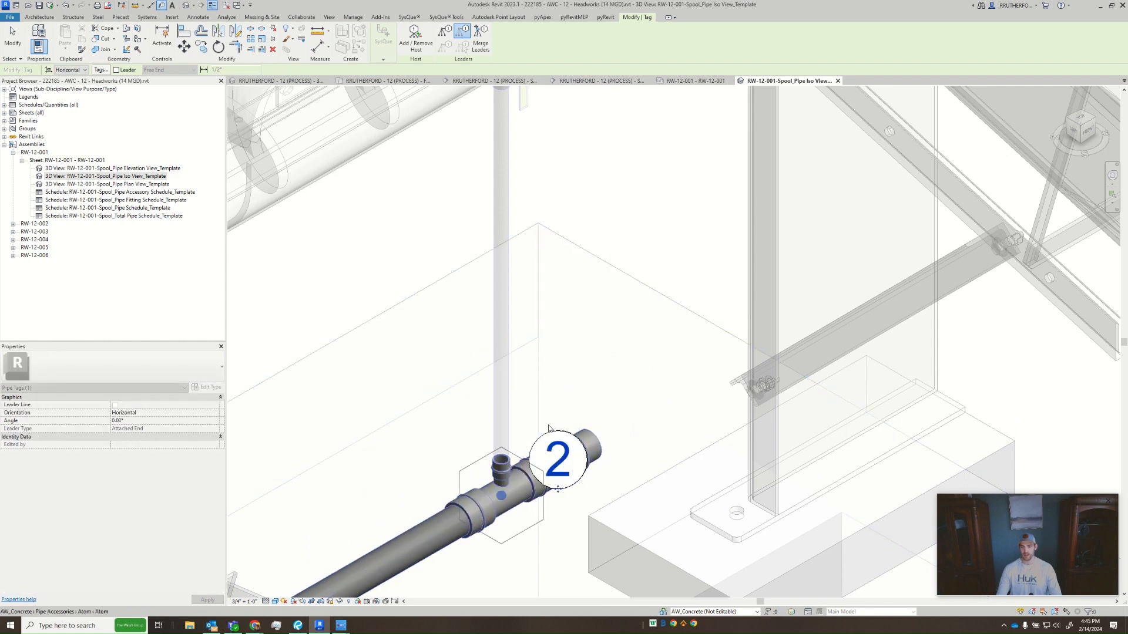
key(Escape)
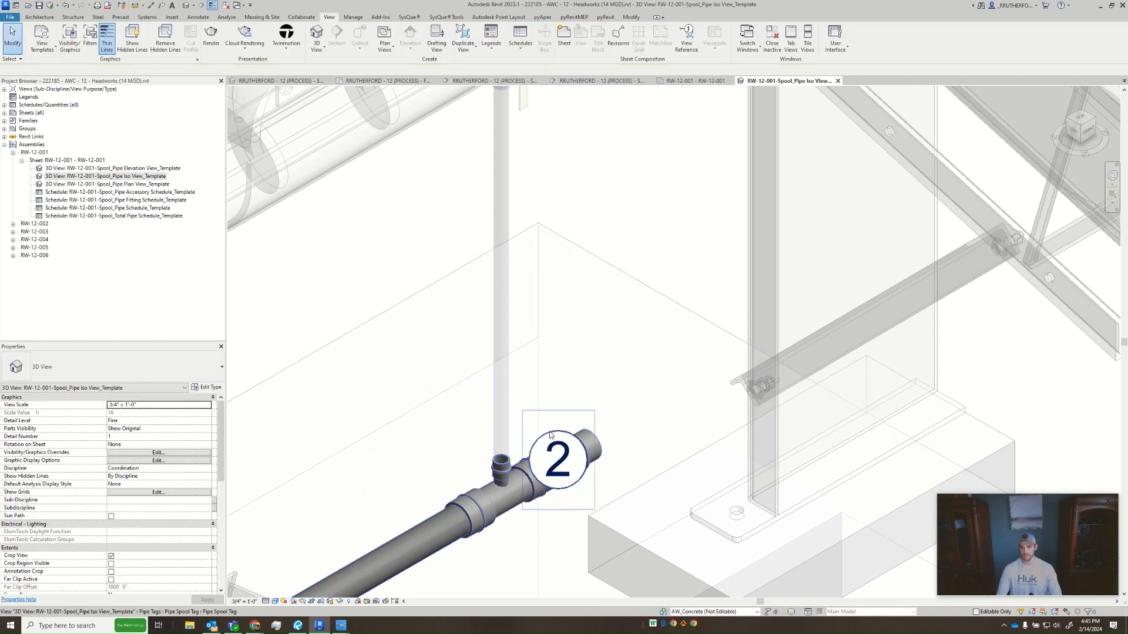
click(557, 438)
key(Delete)
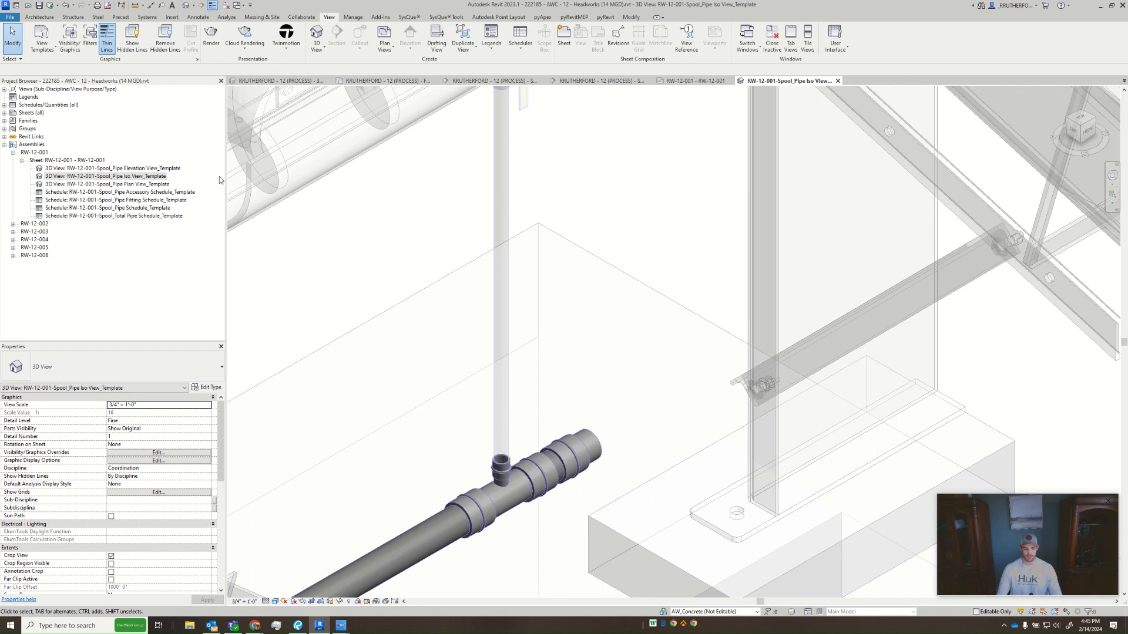
- Restart Tag by Category with the leader on and tag the short pipe beside the end cap, placing the tag above it
key(t)
key(g)
click(117, 70)
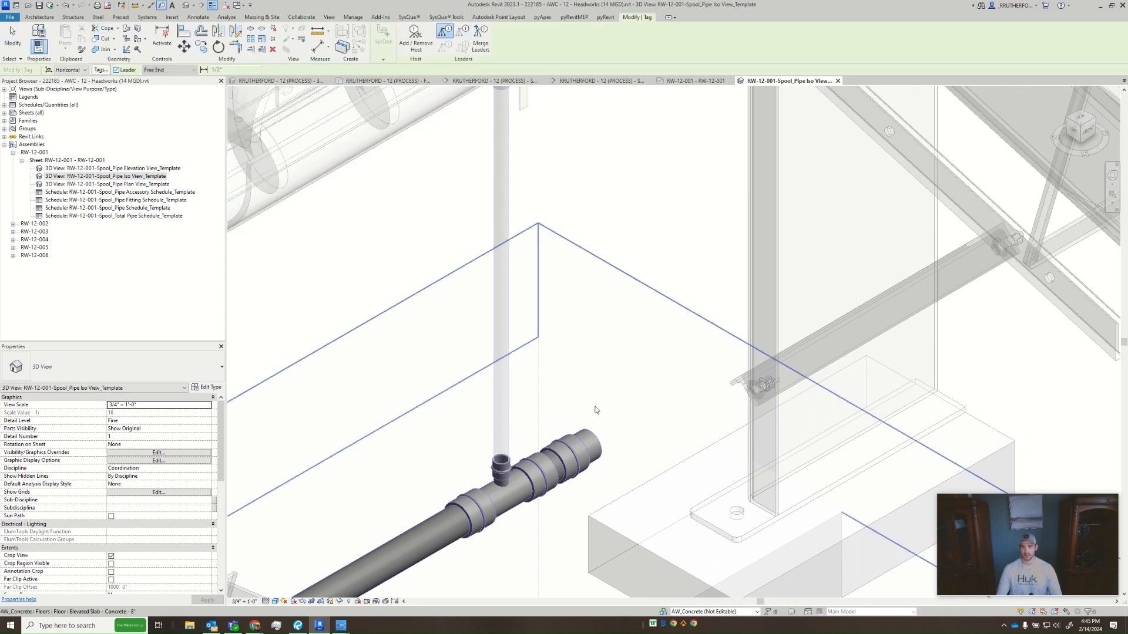
click(554, 460)
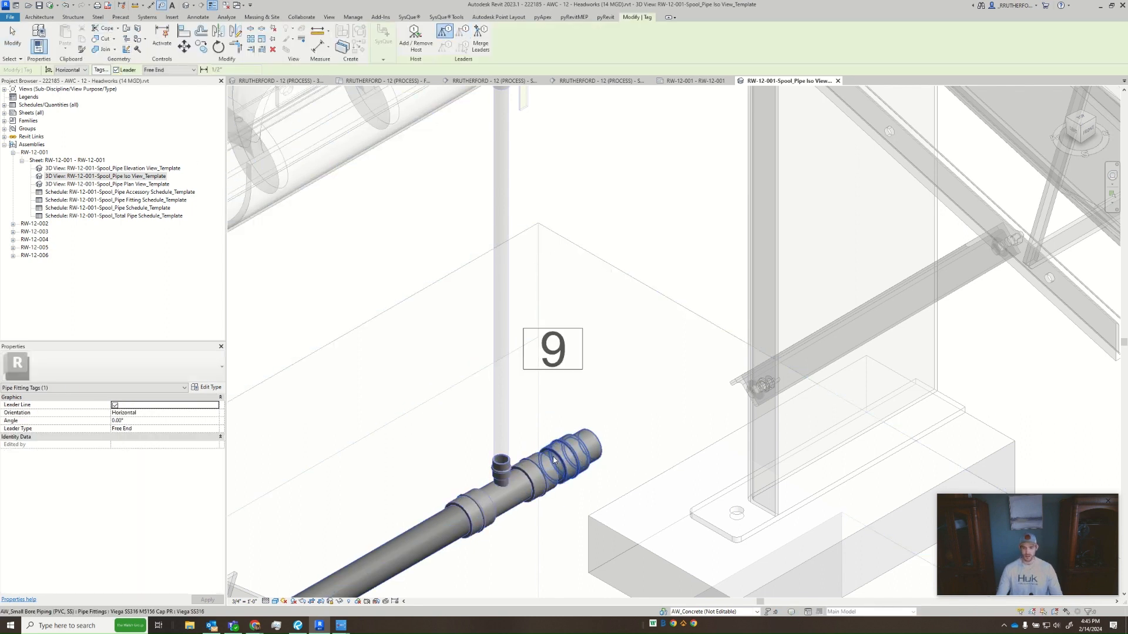
click(552, 440)
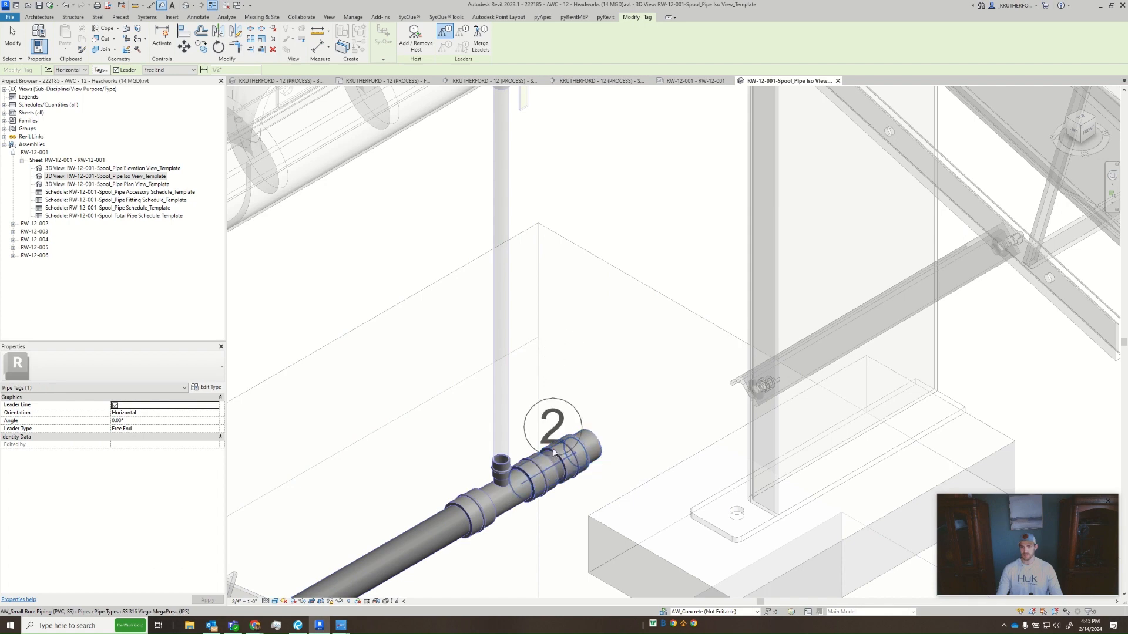
scroll(552, 318, down, 1)
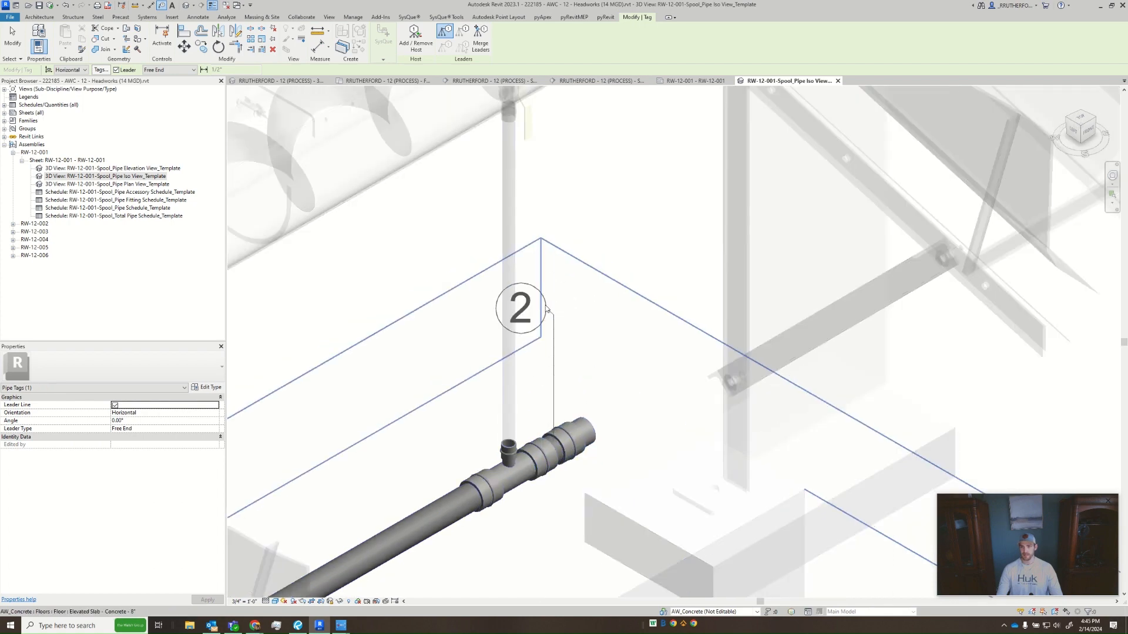
click(551, 313)
scroll(526, 276, down, 3)
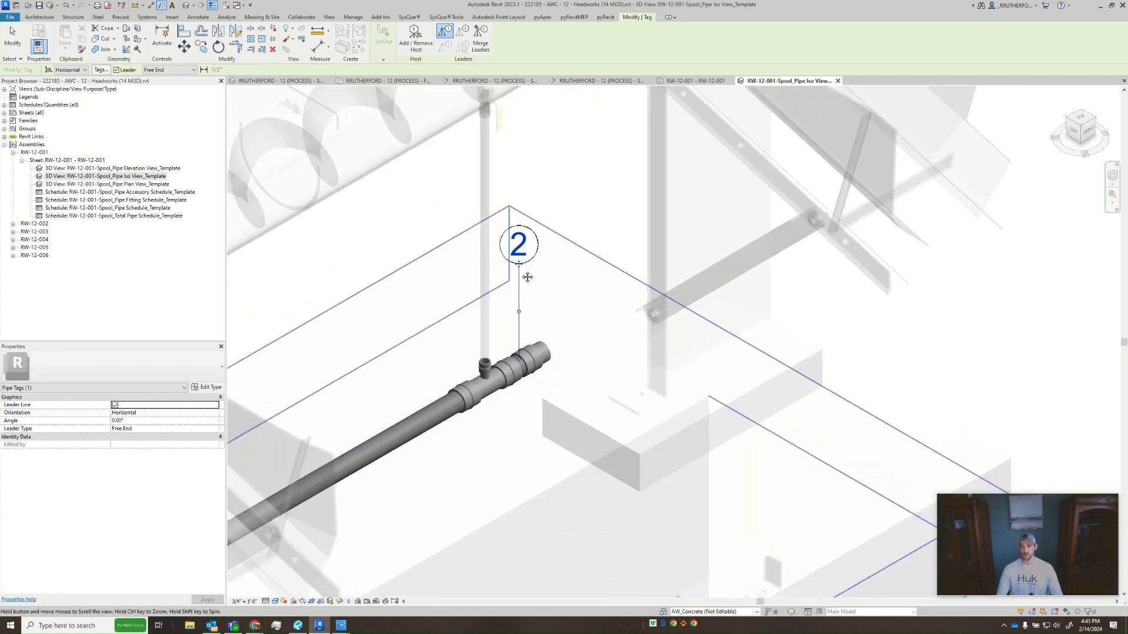
- Tag the end cap and the adjacent tee with leadered fitting tags on either side of the short pipe's tag
middle_drag(554, 298, 670, 233)
scroll(670, 233, down, 1)
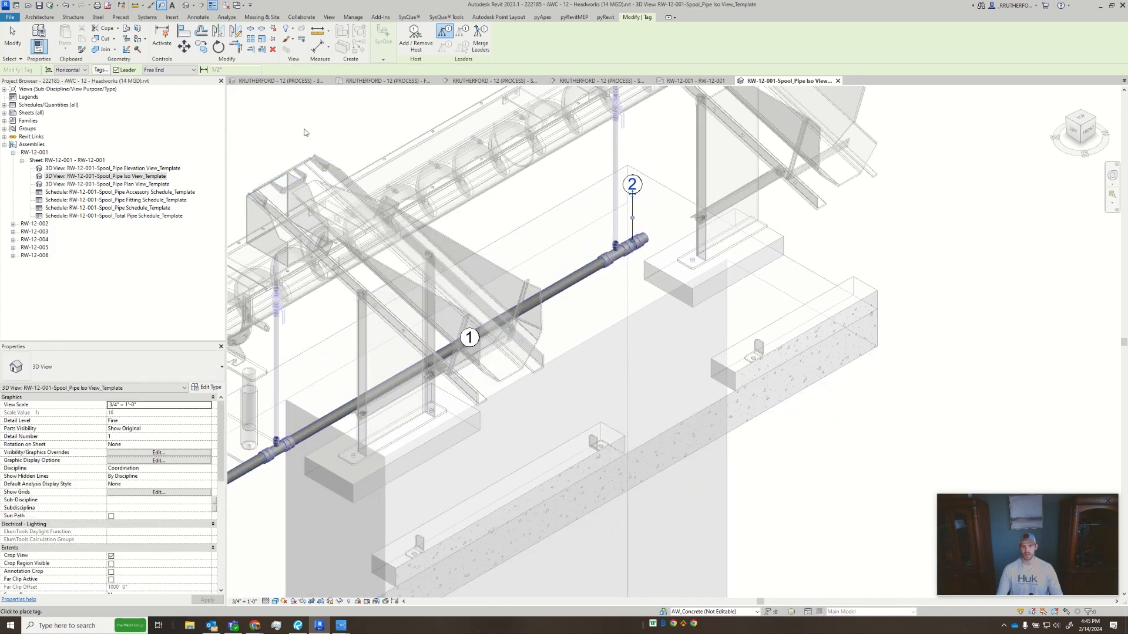
middle_drag(649, 238, 555, 321)
click(555, 320)
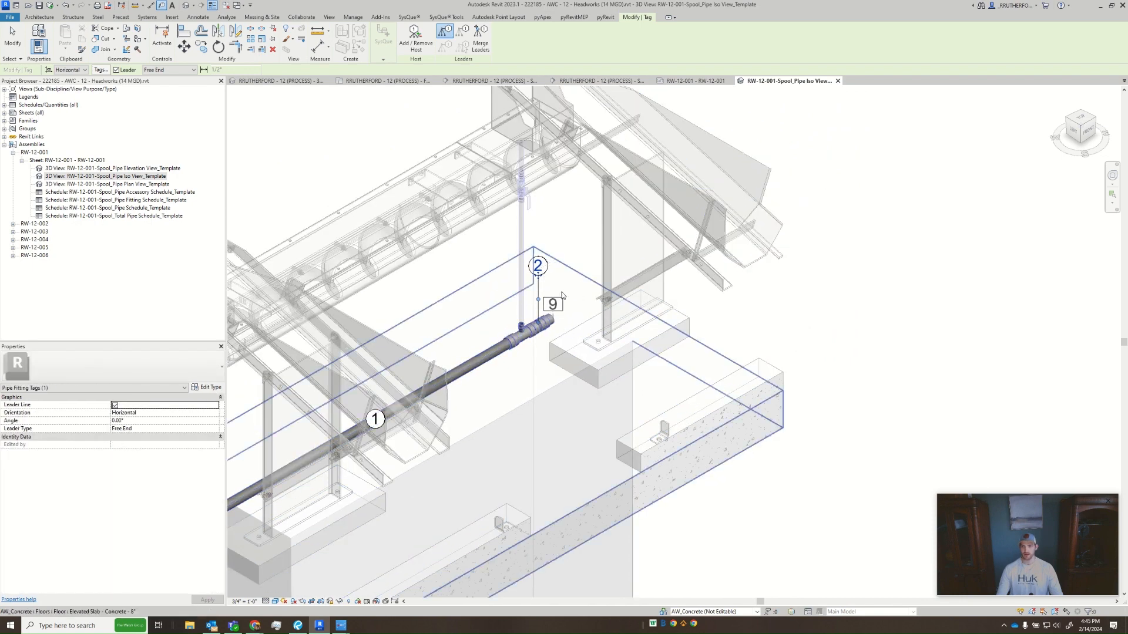
click(567, 277)
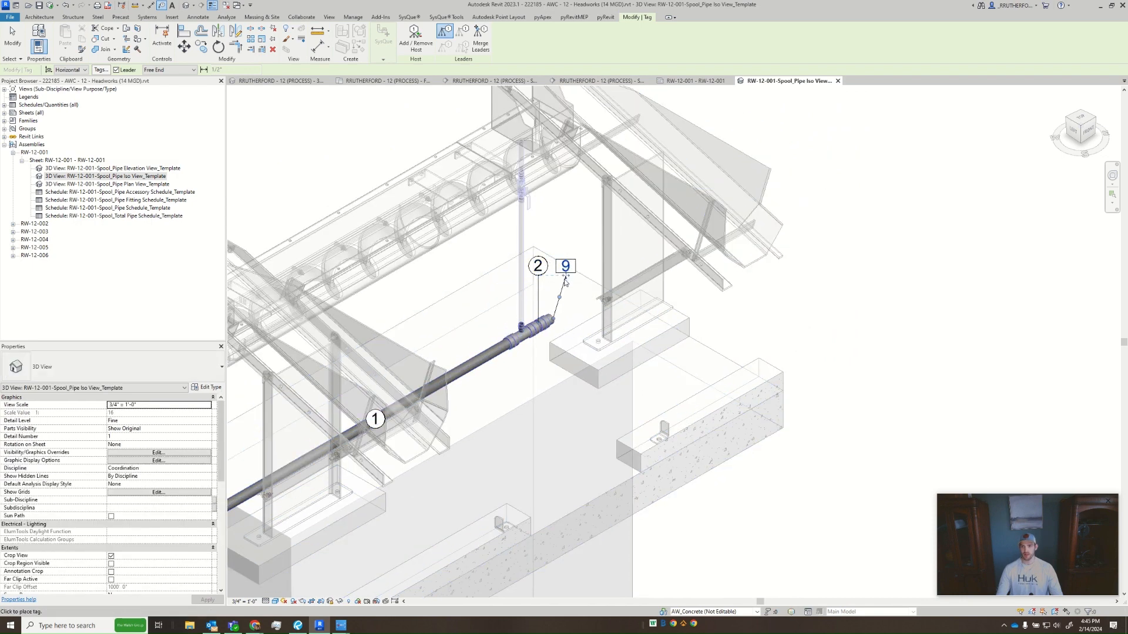
click(521, 332)
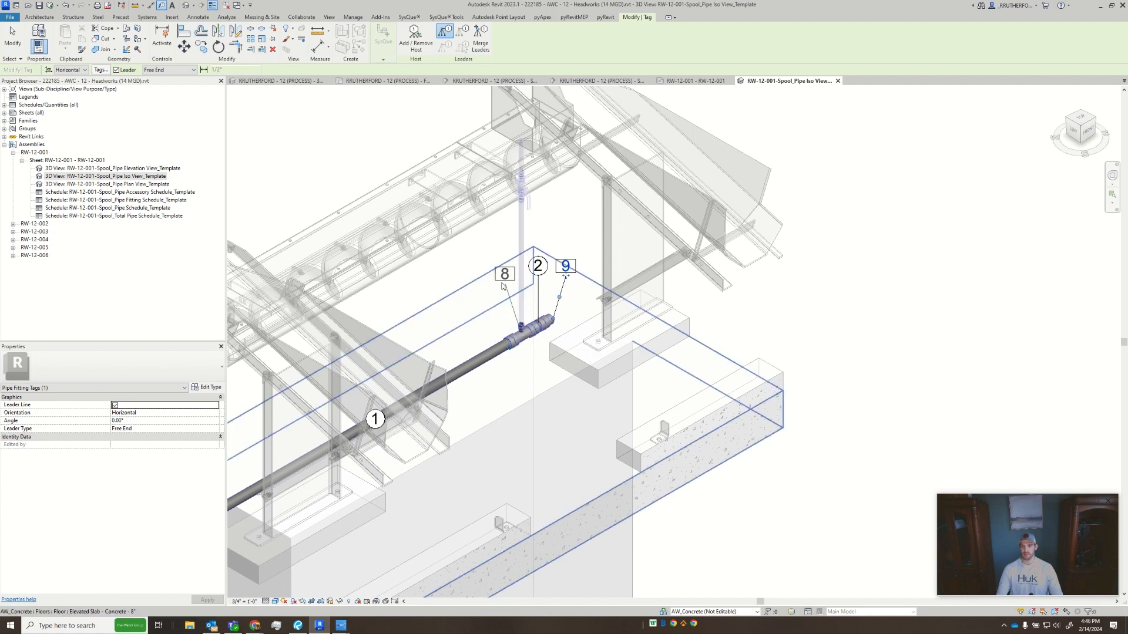
click(499, 279)
- Tag the two remaining tees along the horizontal run with leadered fitting tags placed above the pipe
middle_drag(426, 364, 501, 350)
middle_drag(265, 499, 490, 400)
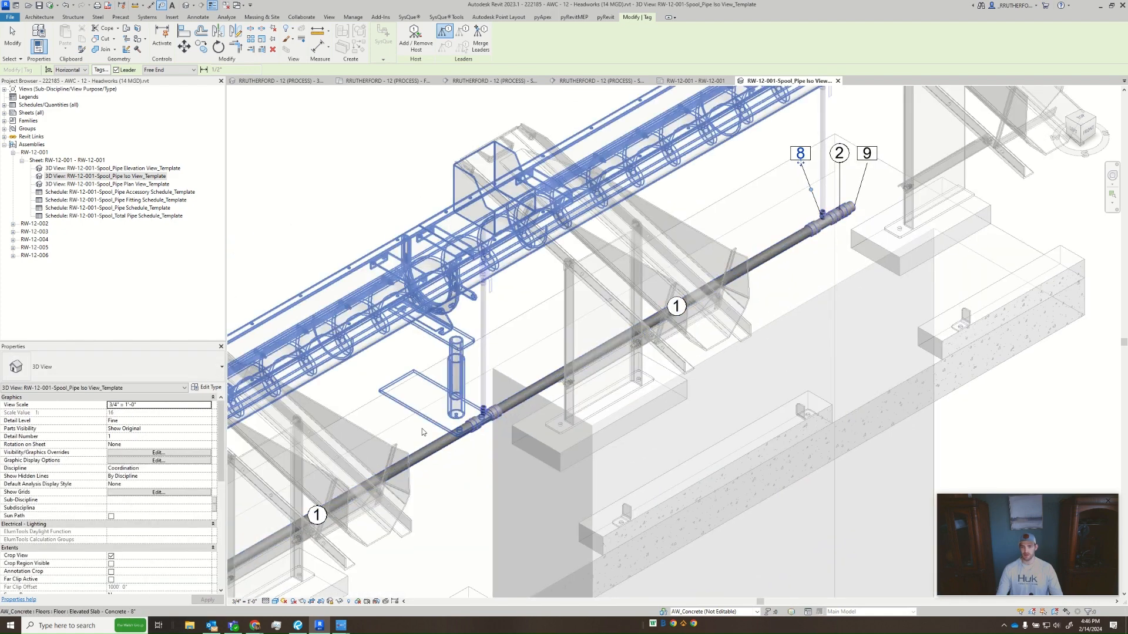
click(491, 412)
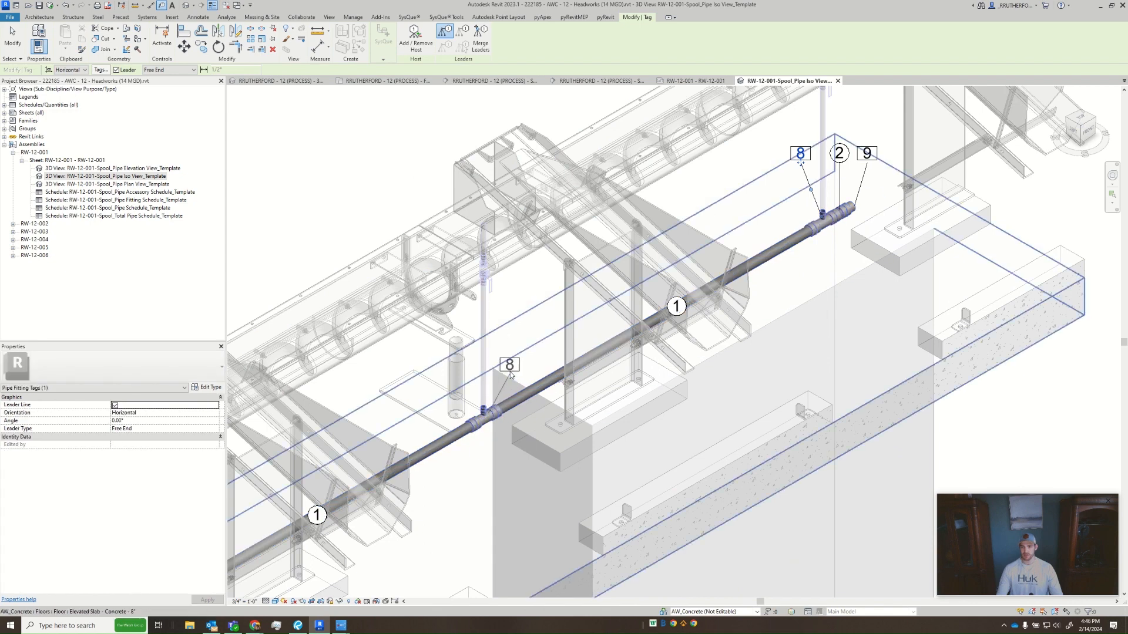
click(510, 354)
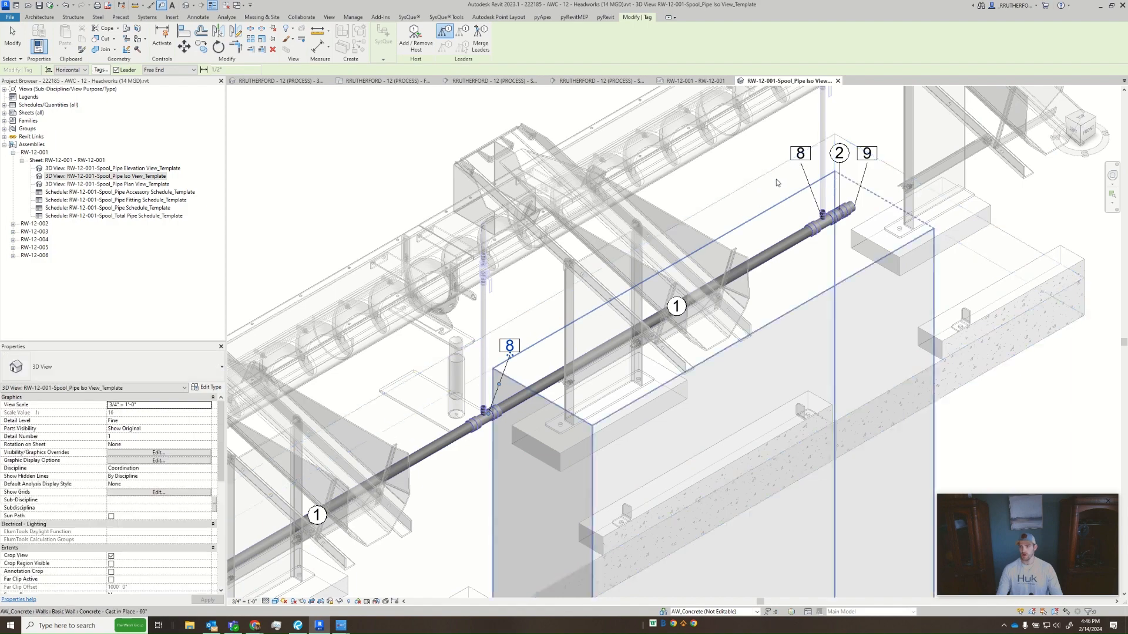
middle_drag(451, 451, 546, 376)
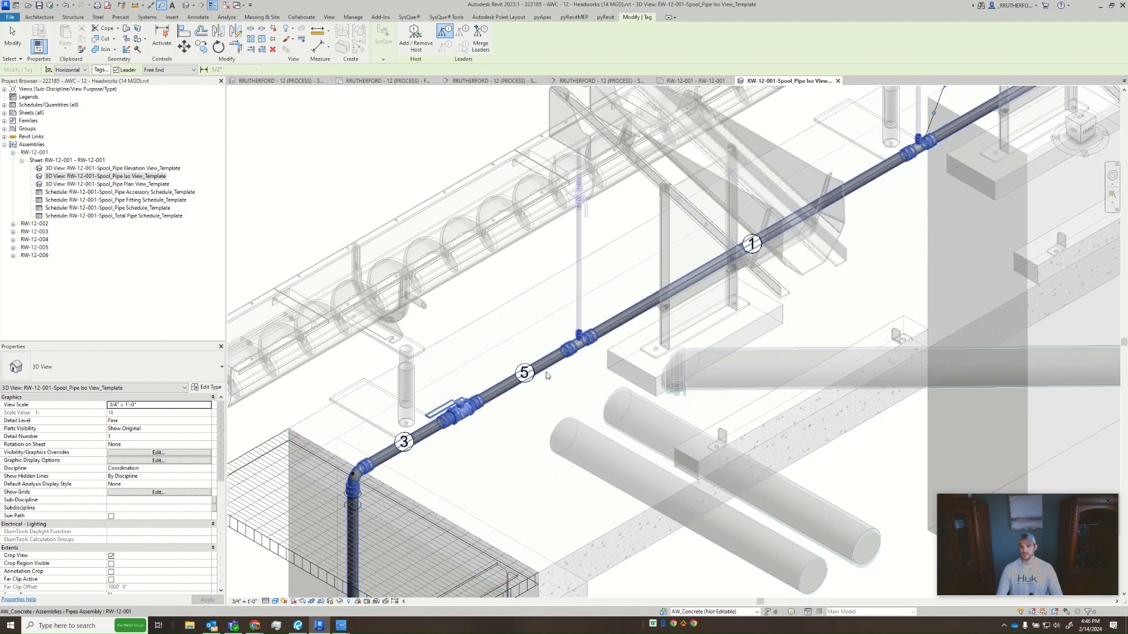
click(586, 345)
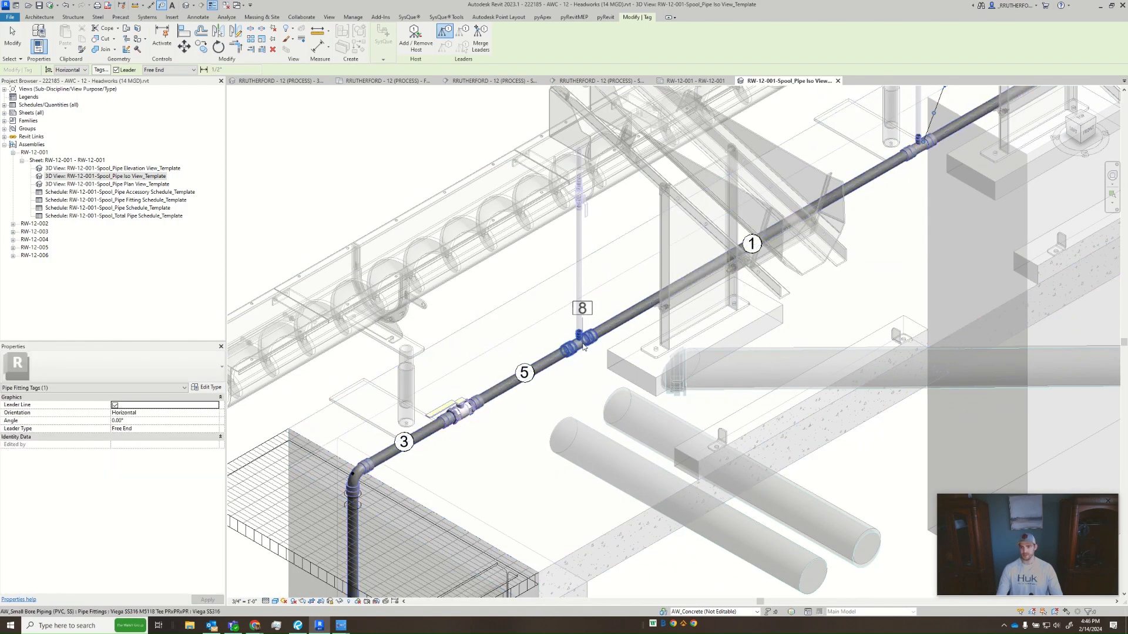
click(597, 299)
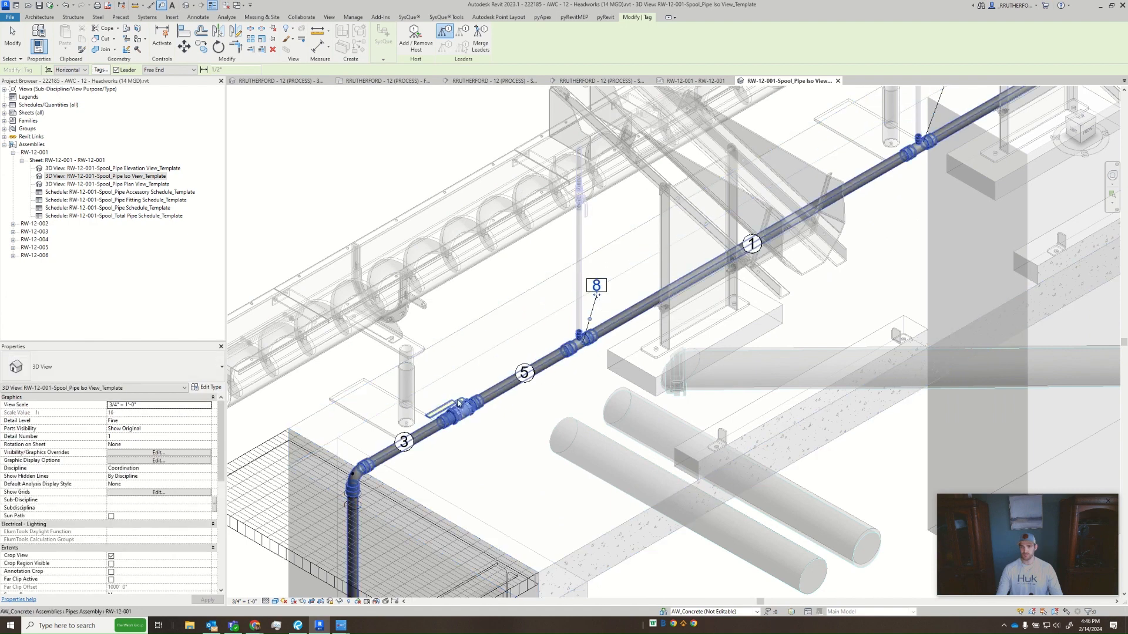
- Tag the fitting on the tee side of the valve and the valve itself, placing both leadered tags above the pipe
scroll(470, 402, up, 5)
click(478, 404)
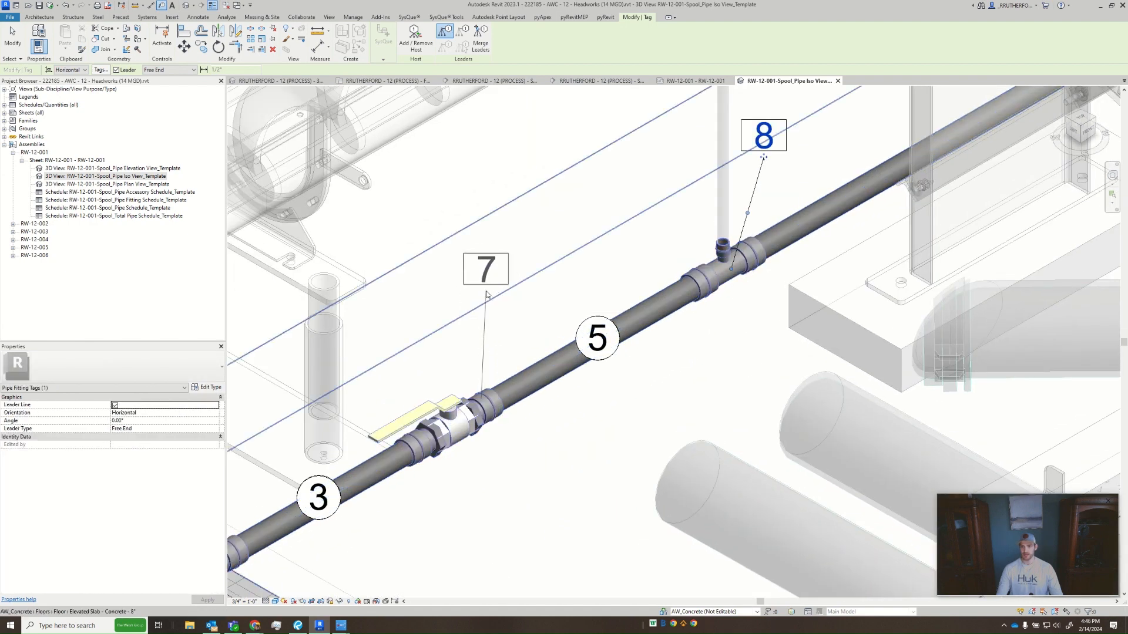
click(484, 297)
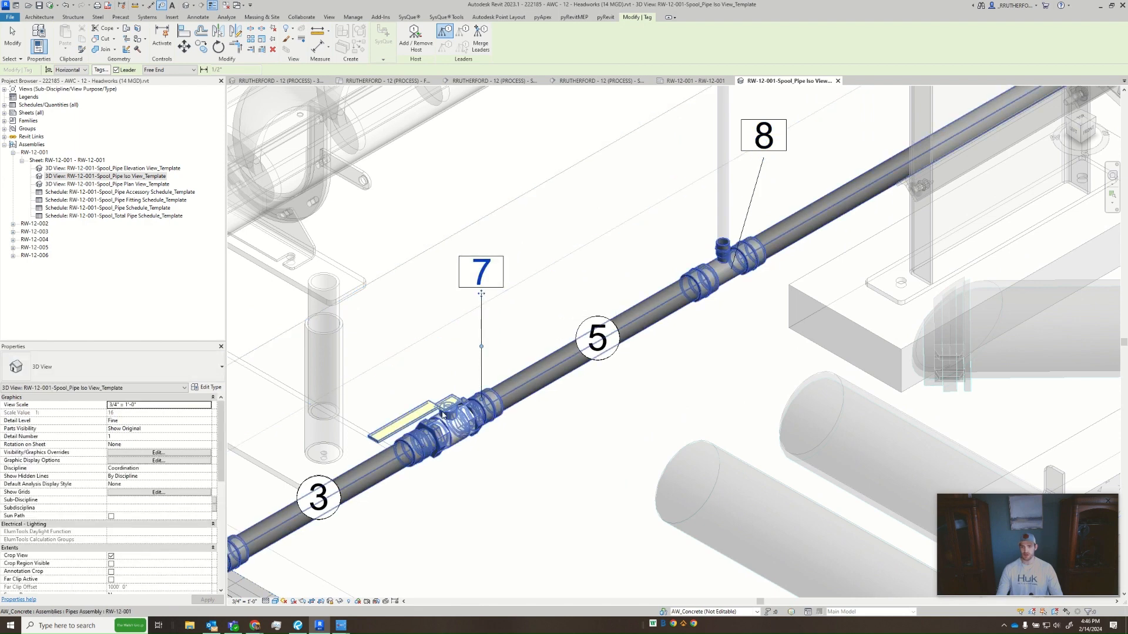
click(446, 414)
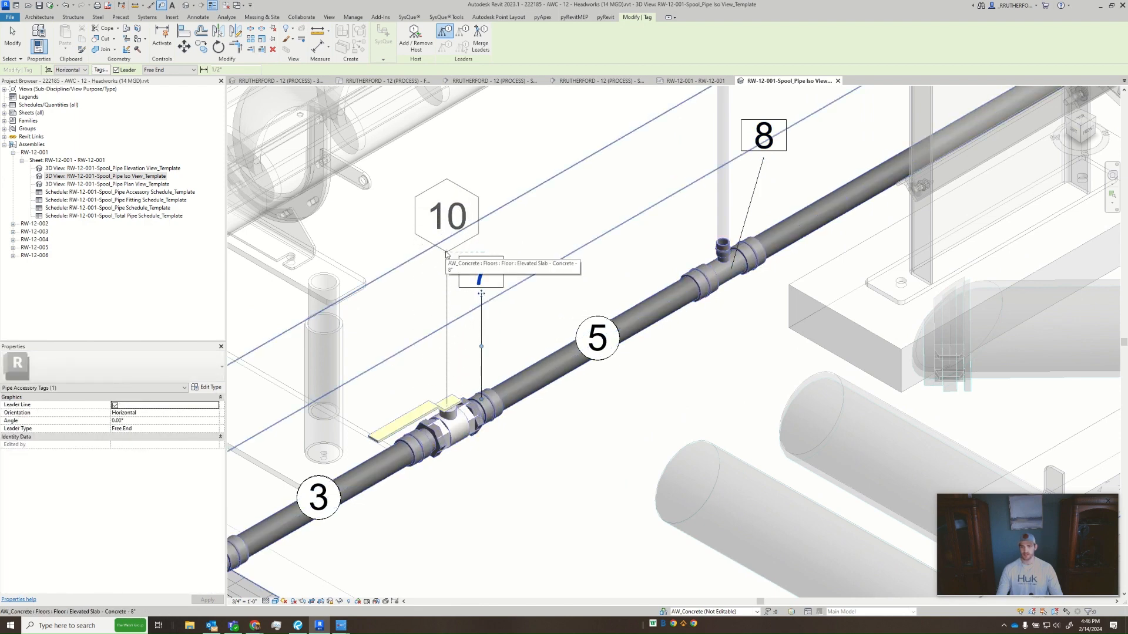
click(454, 248)
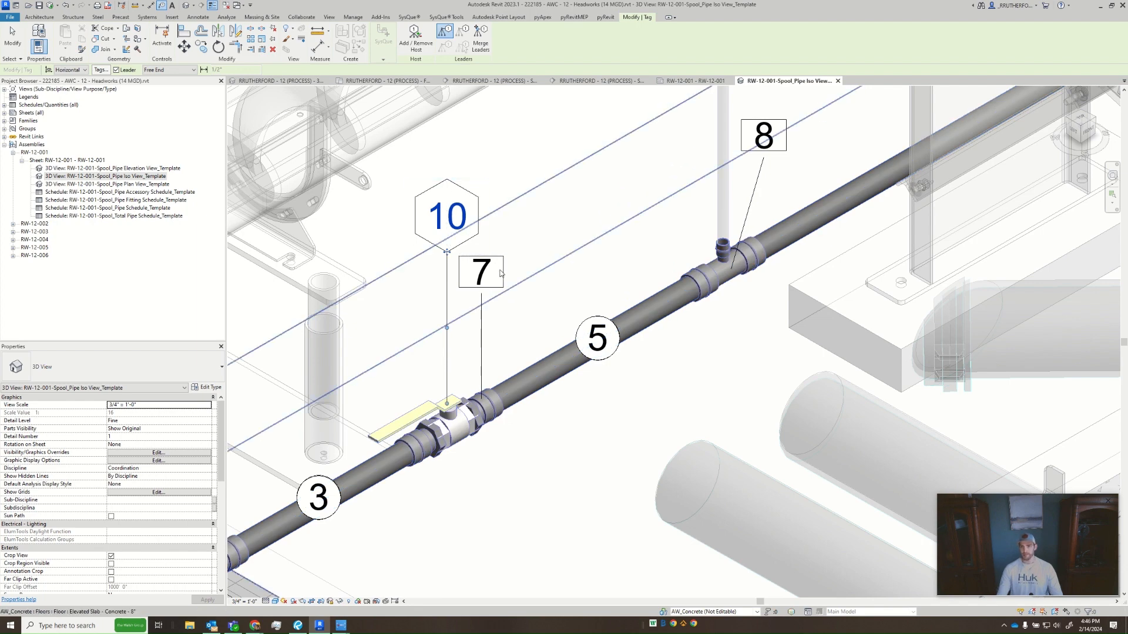
middle_drag(470, 416, 541, 407)
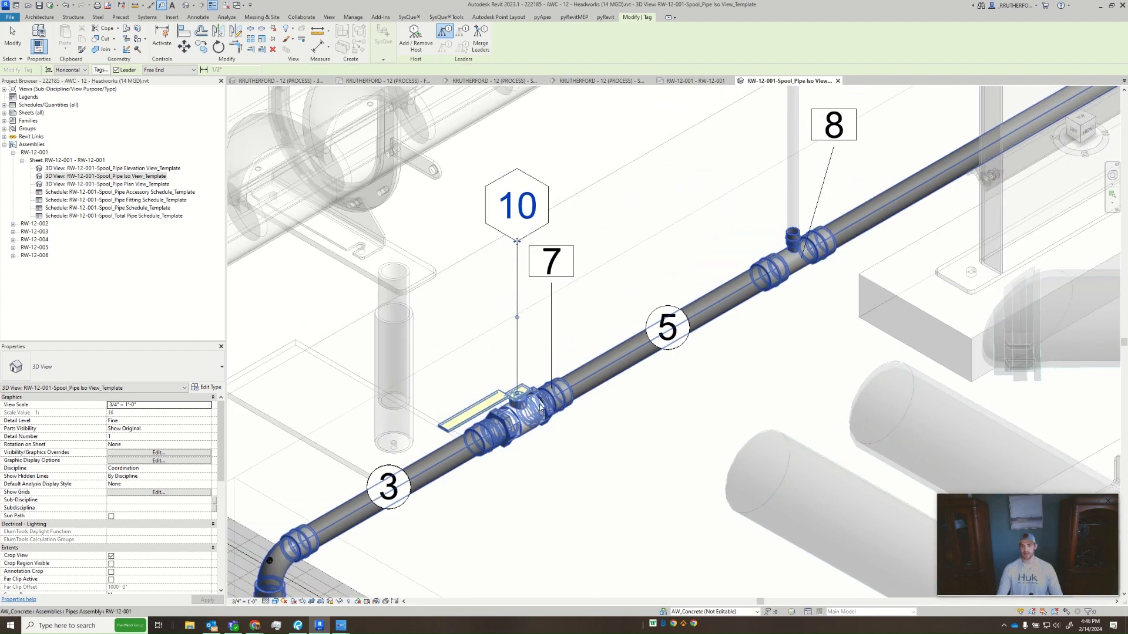
- Tag the fitting on the valve's elbow side and the elbow atop the vertical drop with leadered tags placed above each
click(494, 425)
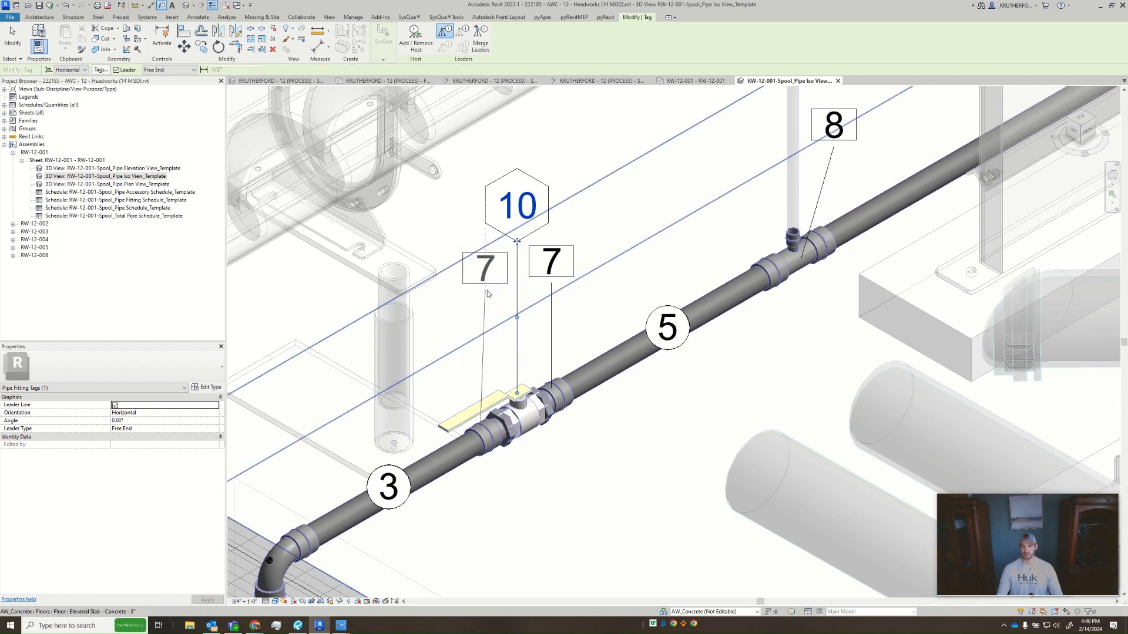
click(482, 285)
middle_drag(508, 402, 576, 363)
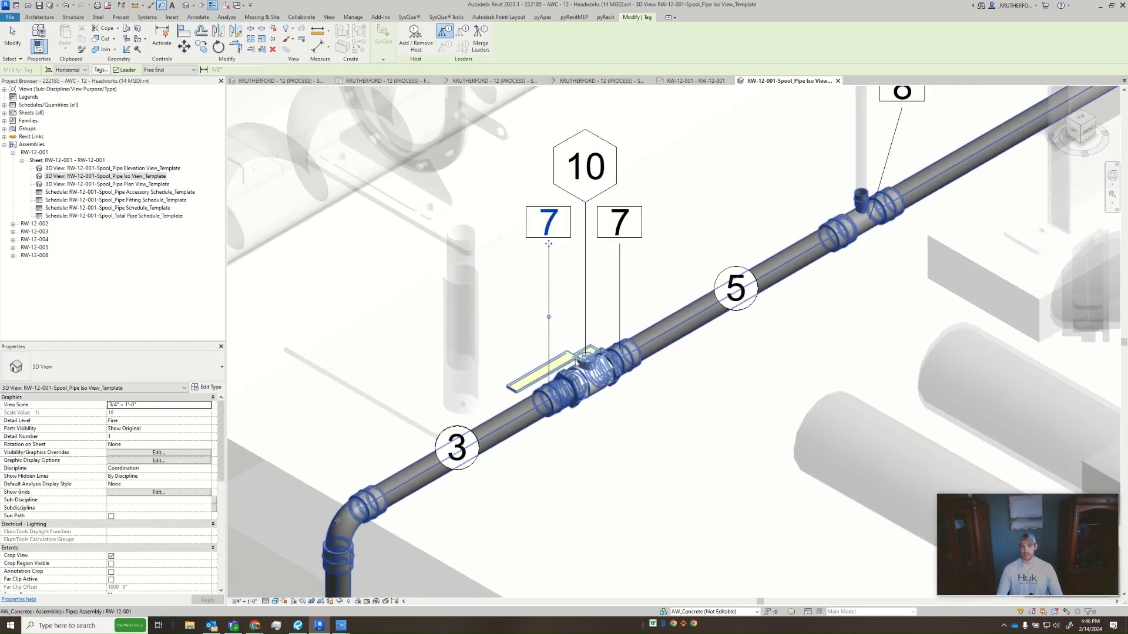
scroll(577, 361, down, 2)
click(452, 447)
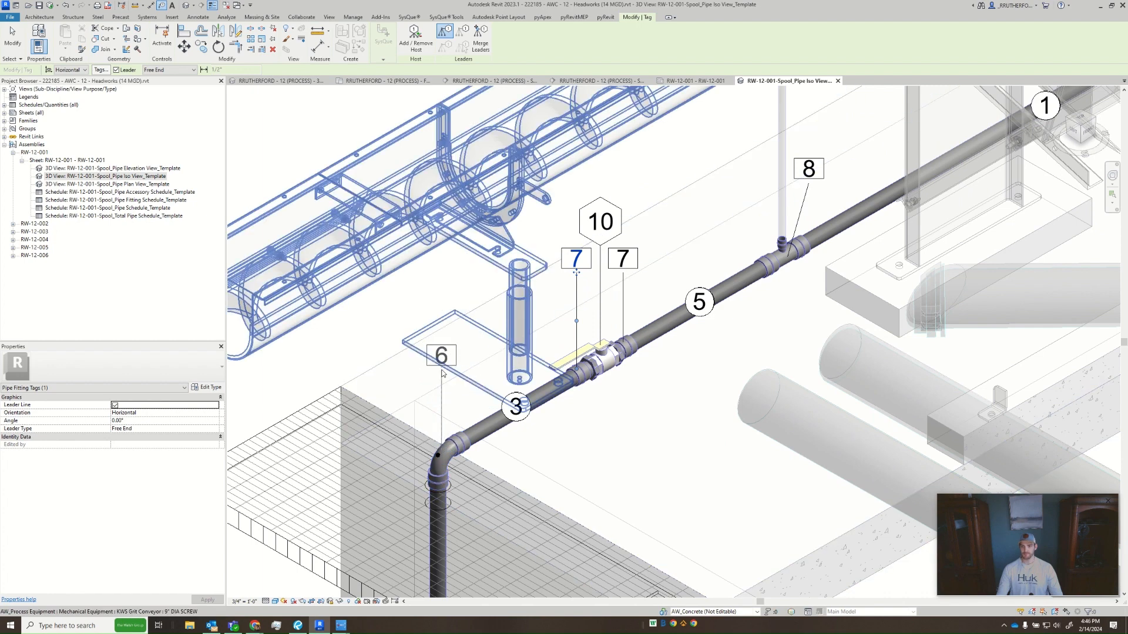
click(442, 369)
- Tag the adapter fitting at the foot of the vertical pipe with a leadered tag beside it, and finish tagging
scroll(552, 486, down, 1)
middle_drag(552, 486, 530, 354)
scroll(531, 354, down, 3)
middle_drag(519, 482, 479, 325)
scroll(441, 505, up, 4)
click(432, 464)
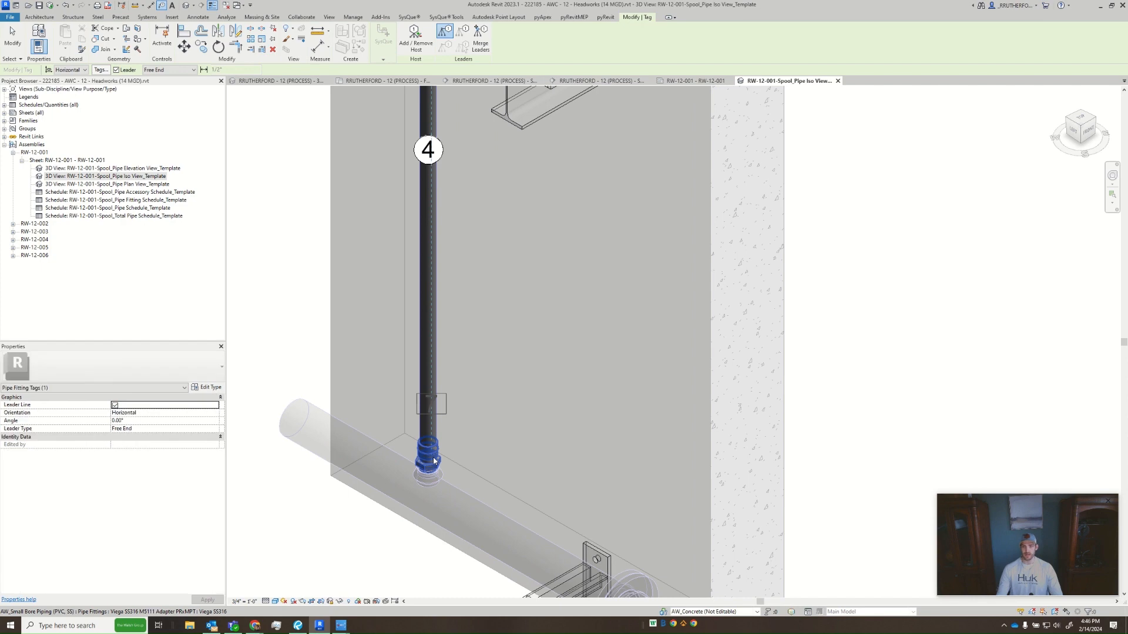
click(484, 462)
scroll(484, 462, down, 5)
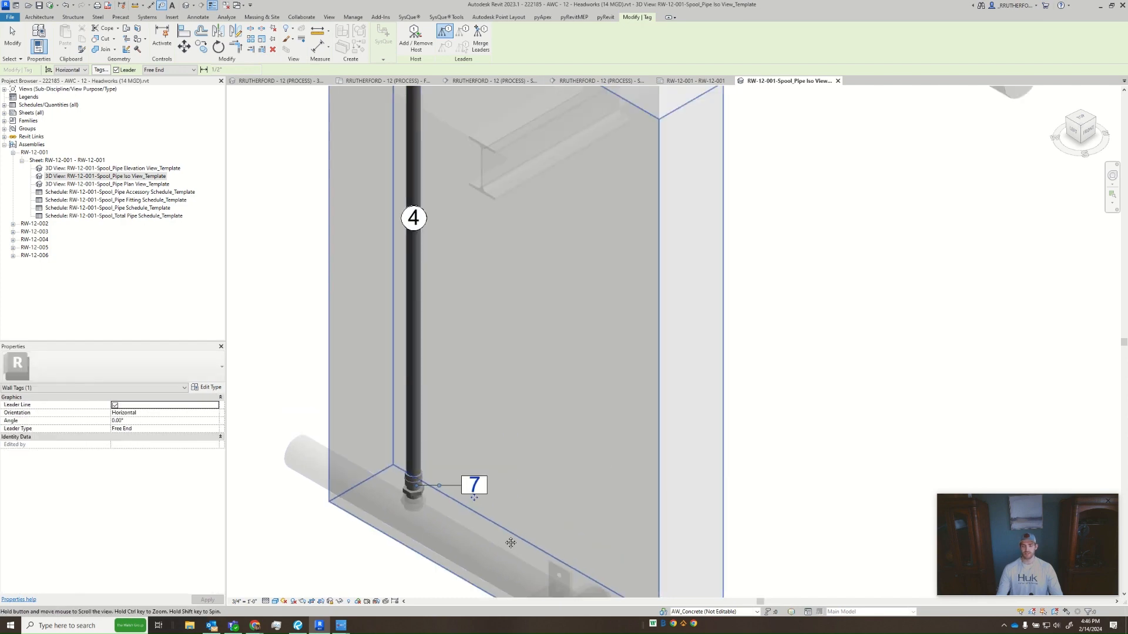
middle_drag(595, 290, 566, 415)
key(Escape)
key(Escape)
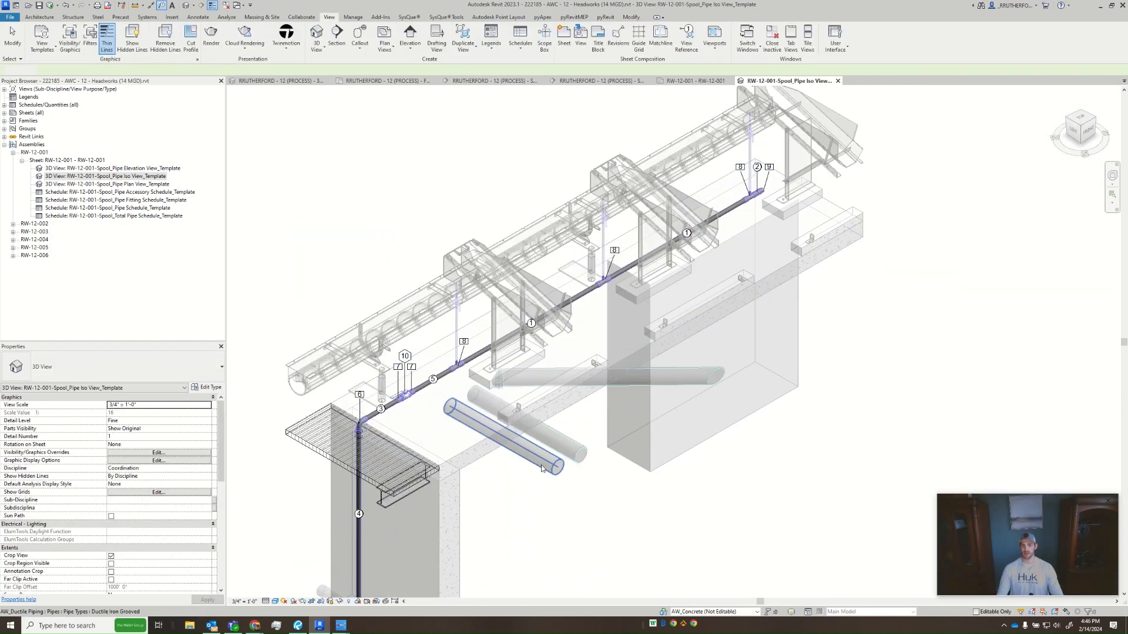
- Close the iso view and shift its viewport down and left on sheet RW-12-001, clear of the schedules
scroll(522, 426, down, 3)
middle_drag(527, 350, 525, 291)
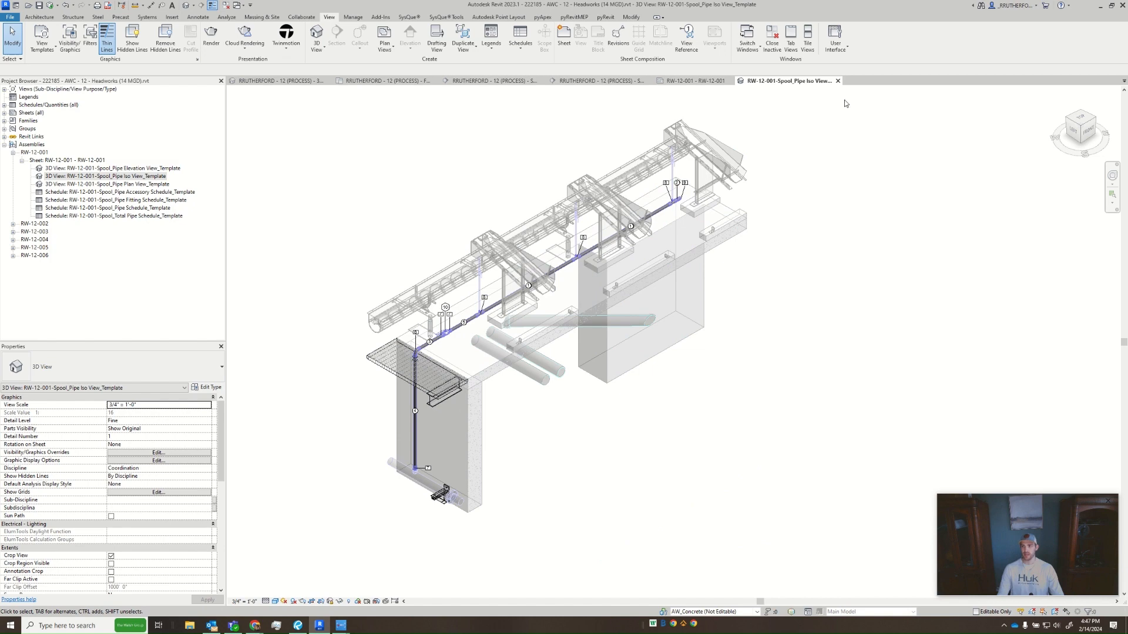
click(838, 82)
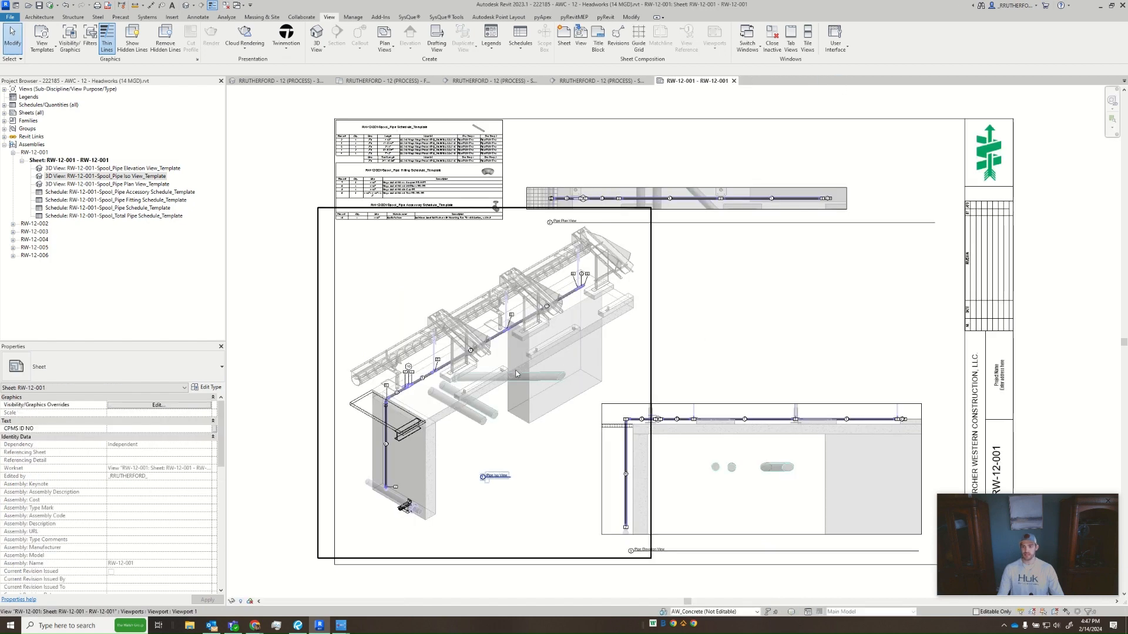
drag(414, 373, 410, 400)
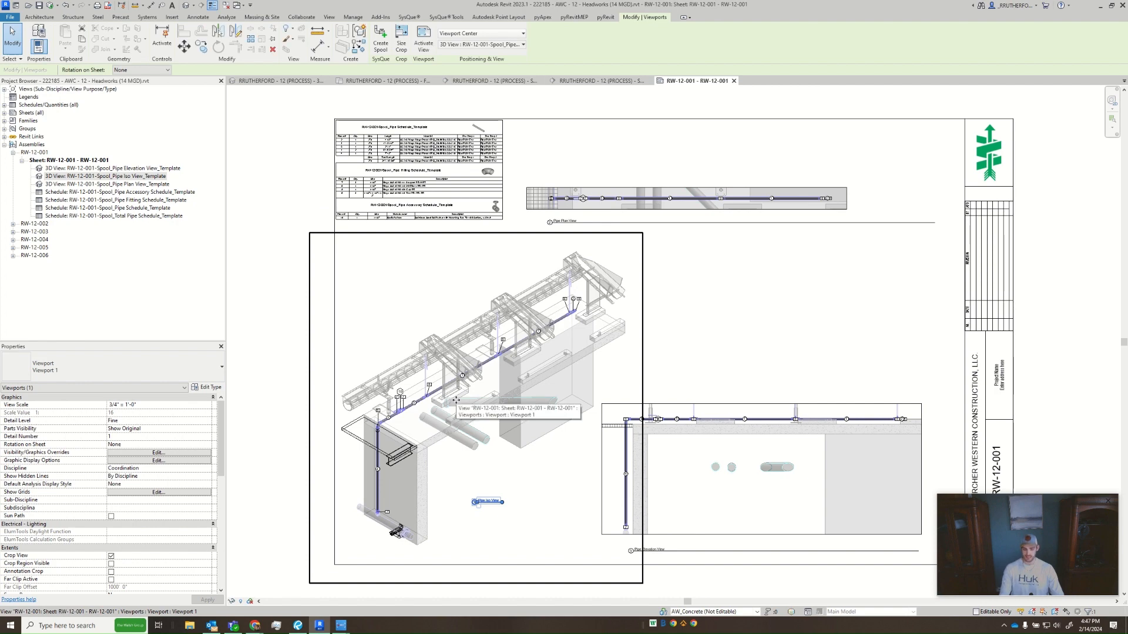
key(Down)
key(Down)
key(Left)
key(Left)
key(Down)
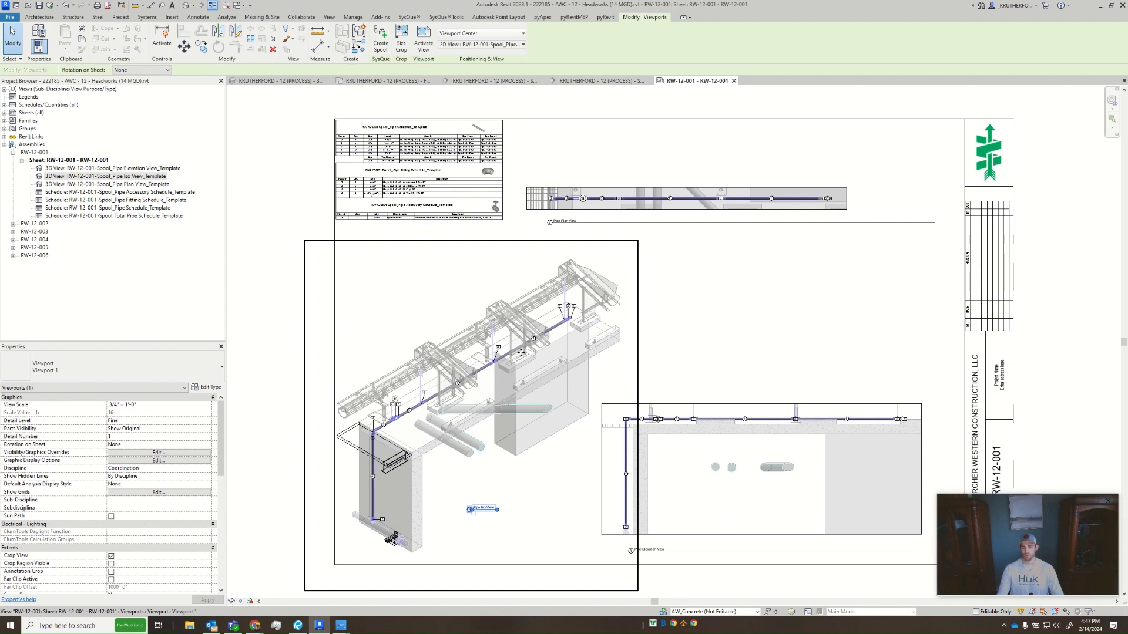
key(Escape)
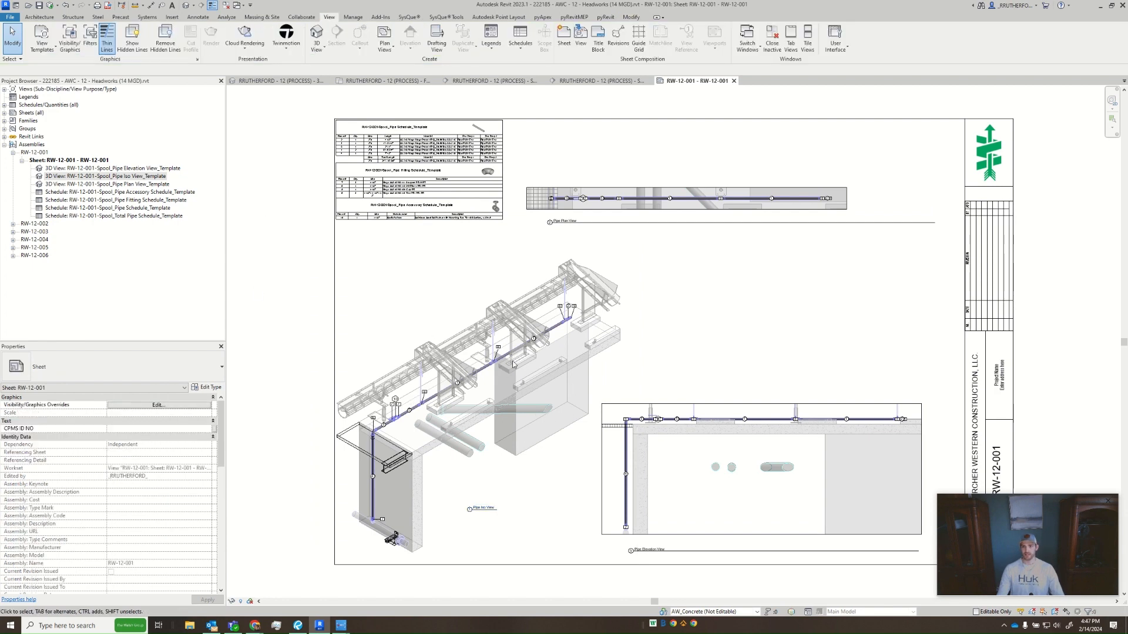
- Open the RW-12-001 Spool_Pipe Plan View_Template view, make its crop region visible and switch off view cropping
middle_drag(722, 313, 670, 317)
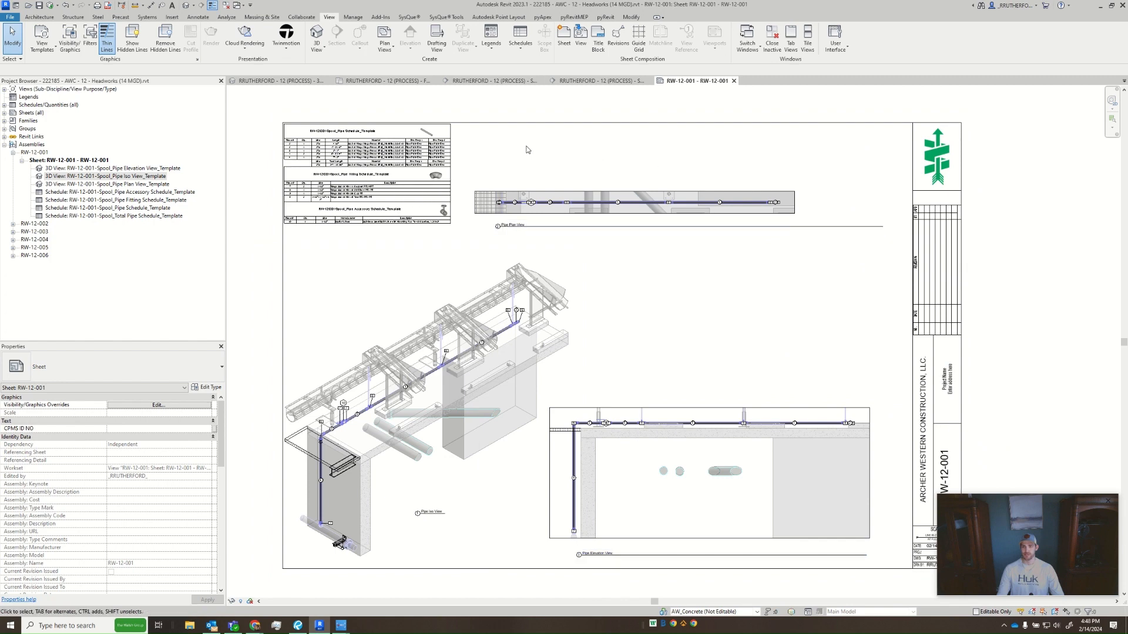
scroll(798, 360, up, 1)
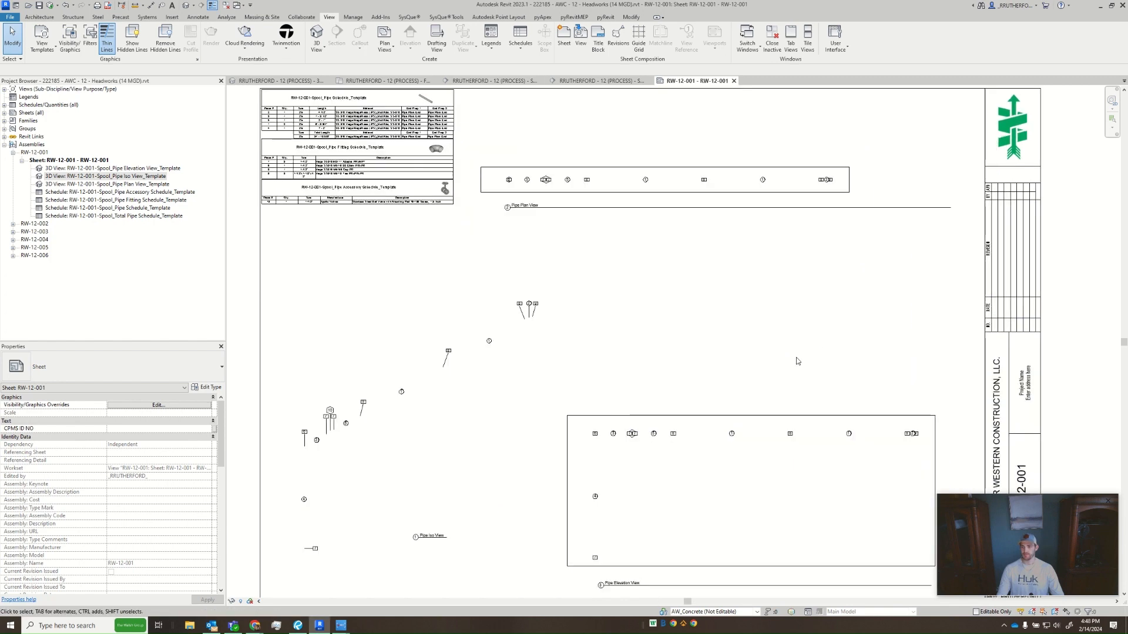
click(129, 183)
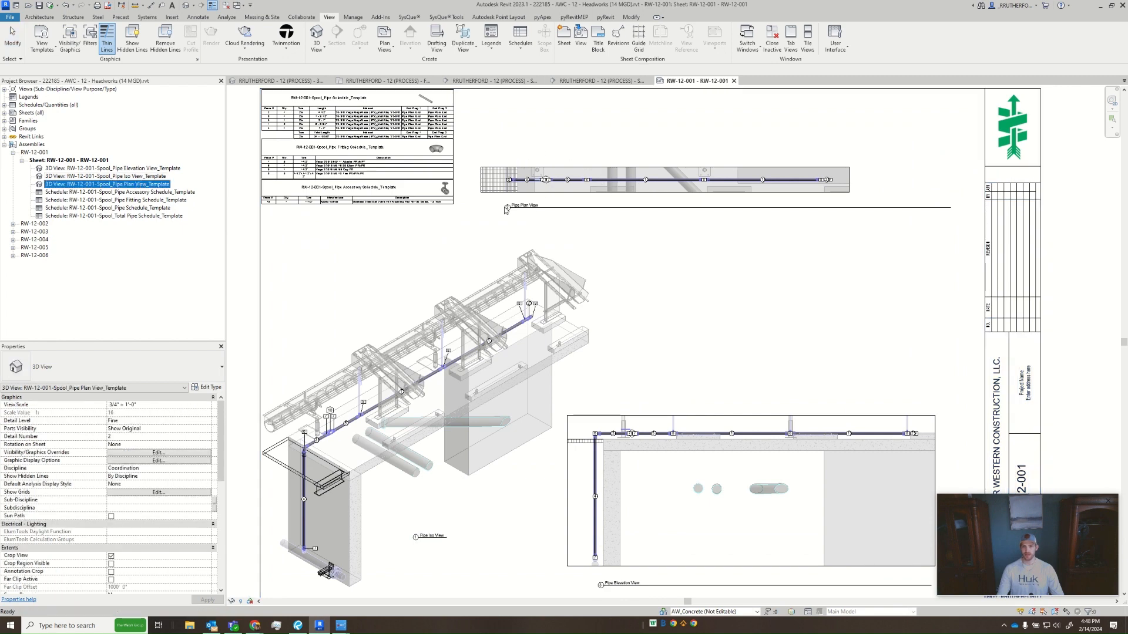
double_click(111, 182)
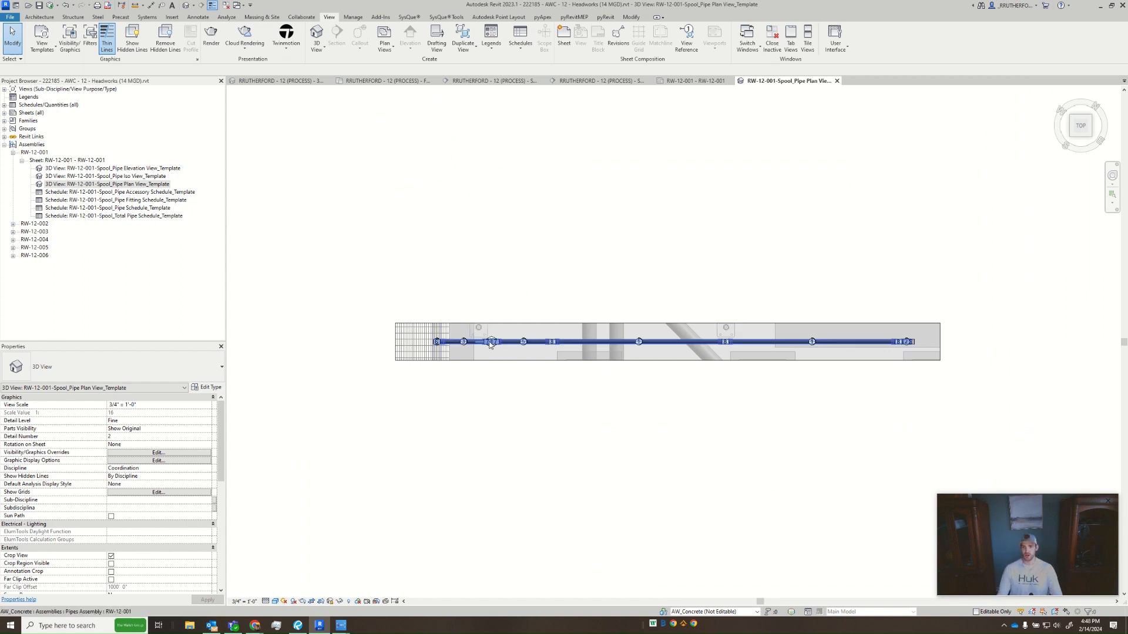
scroll(450, 332, up, 5)
scroll(390, 399, down, 6)
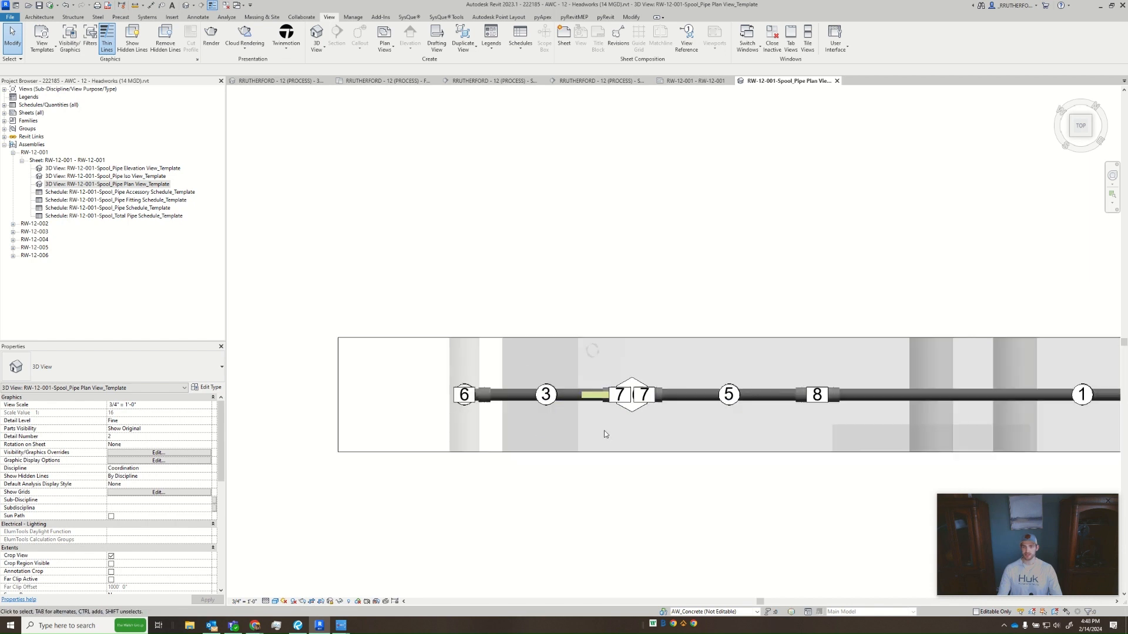
click(111, 565)
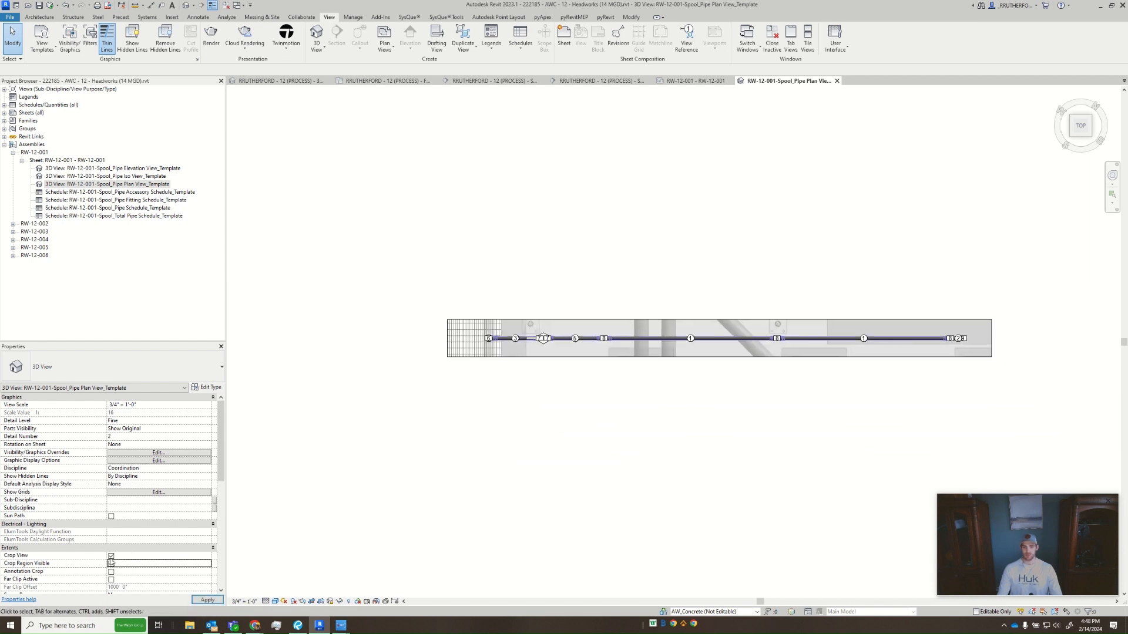
click(111, 557)
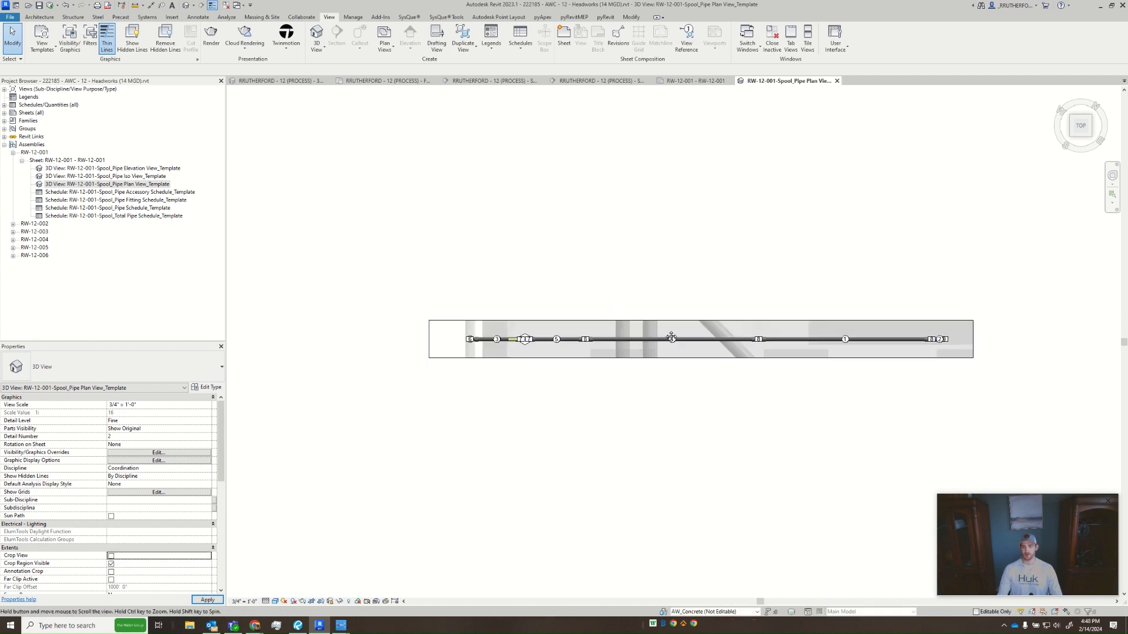
- Enlarge the plan view's crop region well beyond the model, above and below the pipe run
click(575, 358)
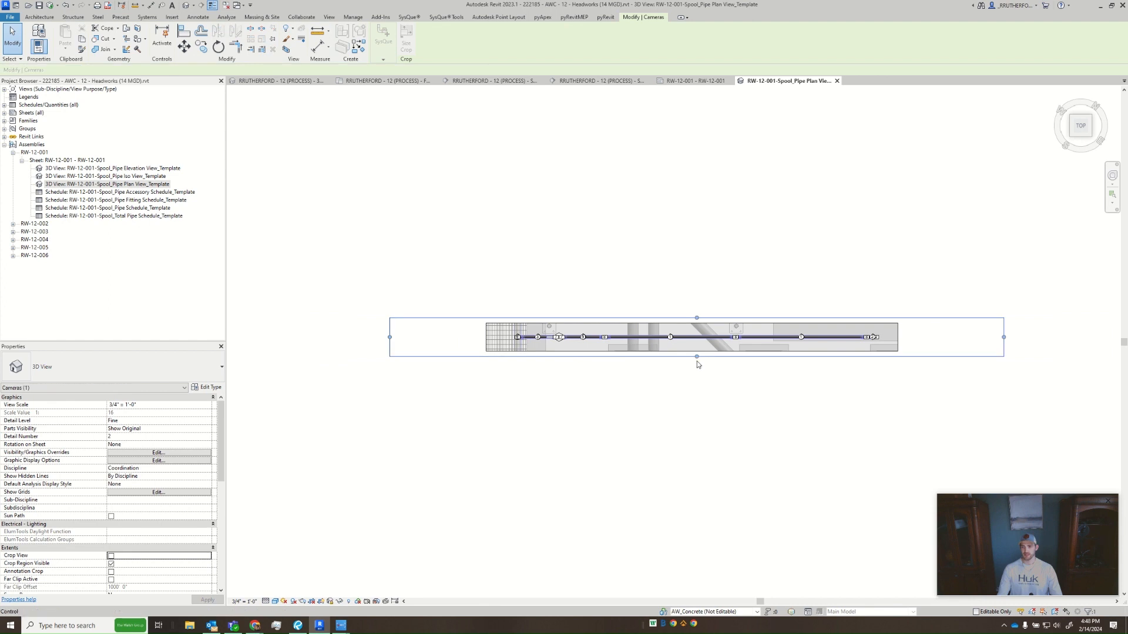
drag(696, 357, 696, 462)
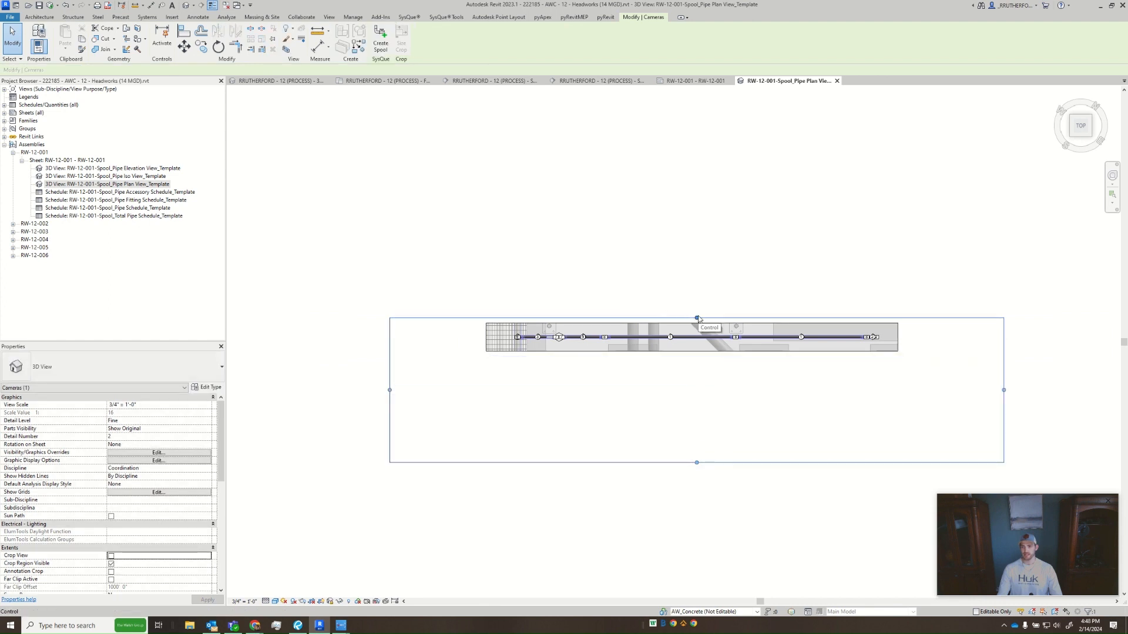
drag(696, 319, 696, 169)
click(689, 258)
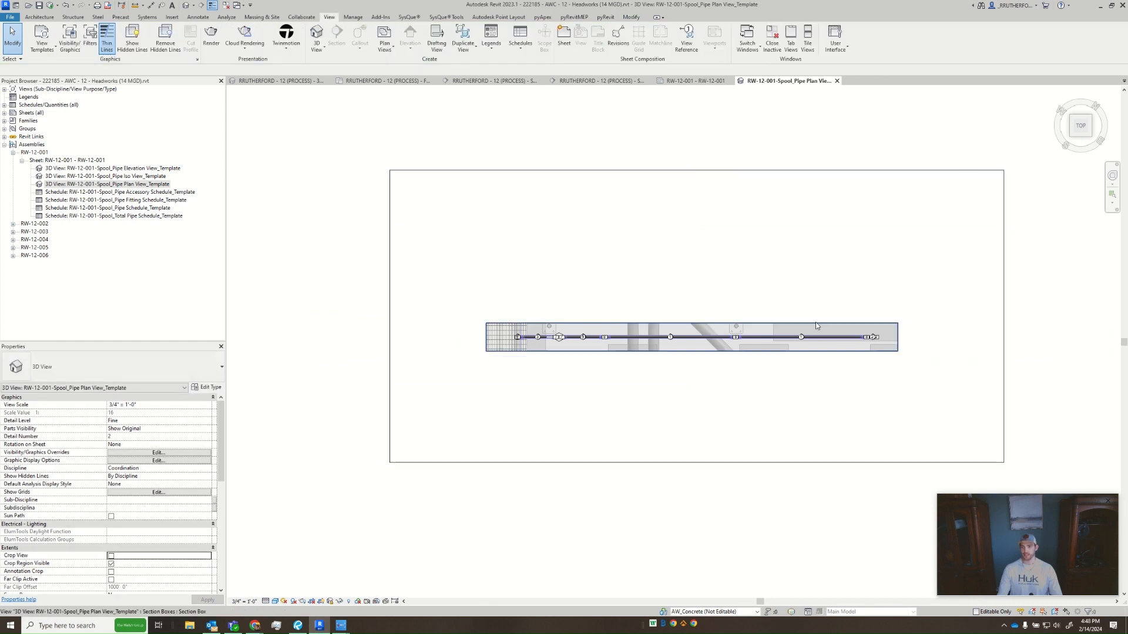
- Widen the plan view's section box on both sides of the pipe run to take in more of the surrounding model
click(815, 322)
drag(693, 350, 718, 413)
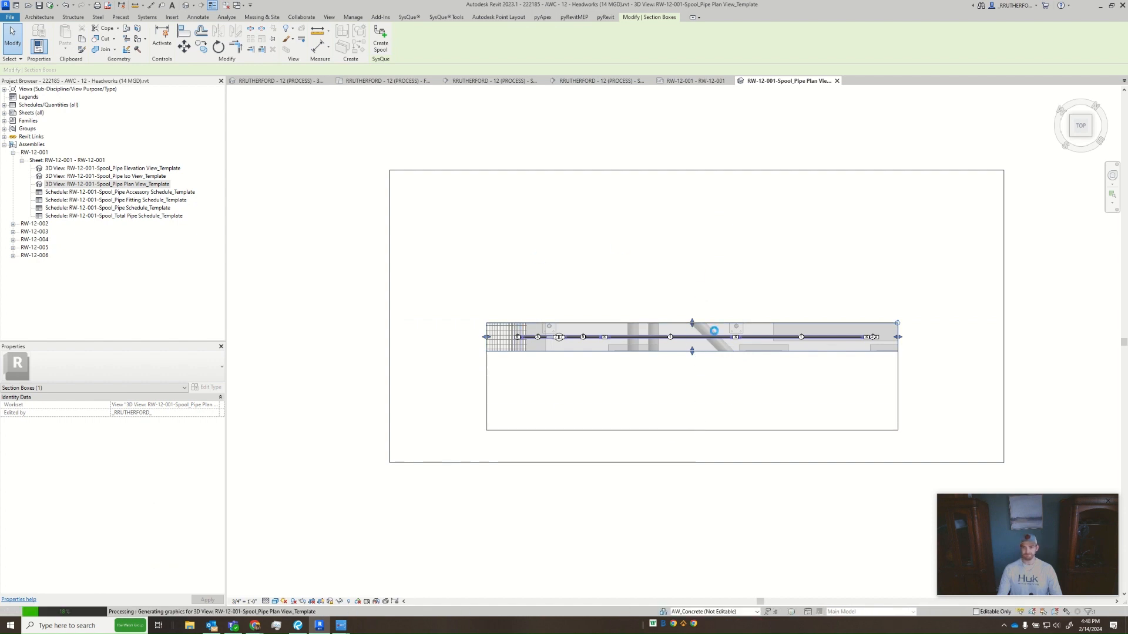
drag(692, 322, 686, 247)
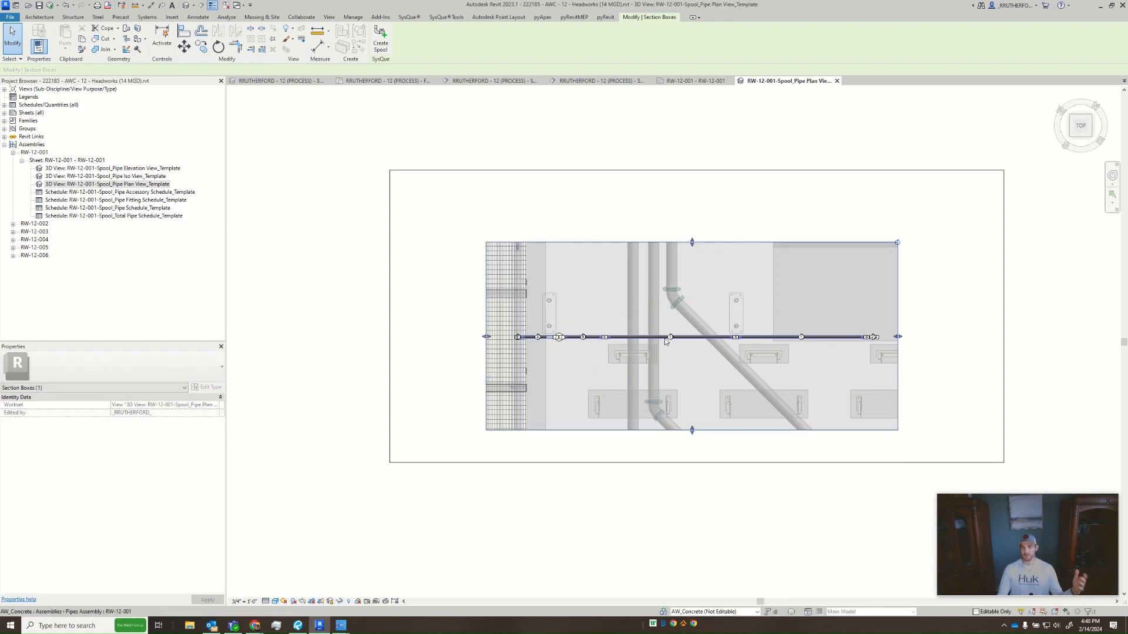
drag(692, 242, 693, 285)
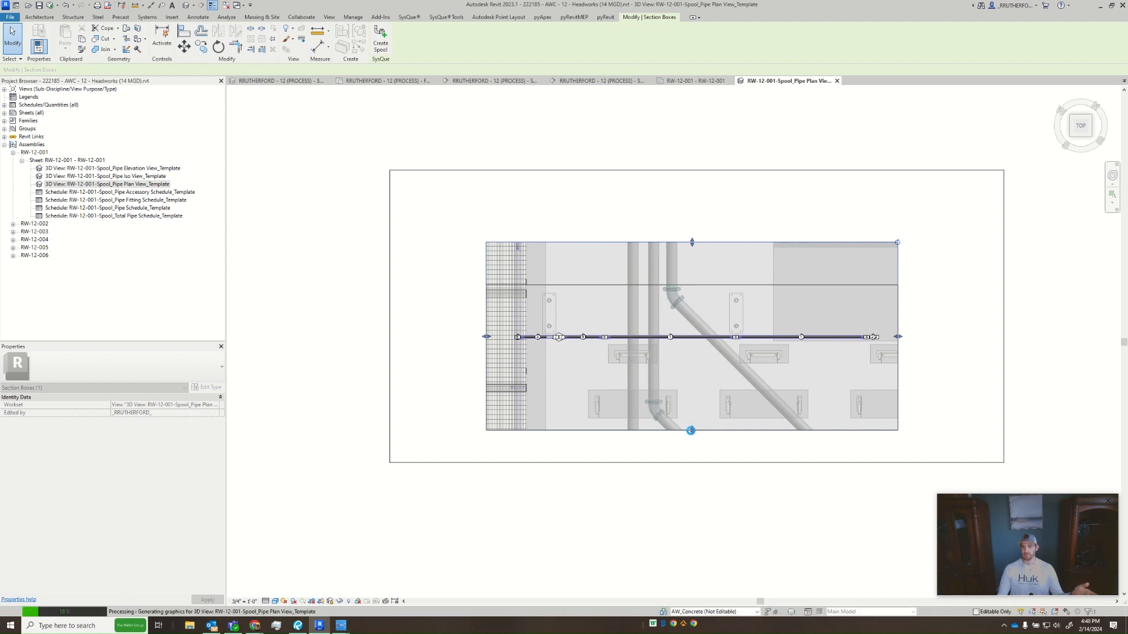
drag(690, 430, 689, 405)
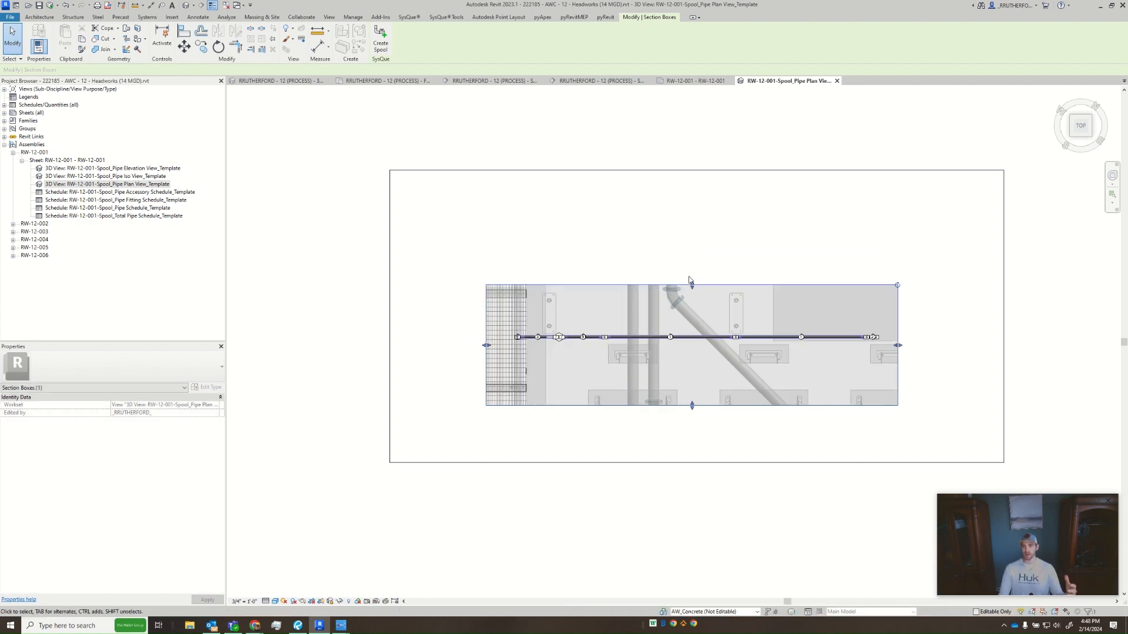
drag(691, 283, 693, 267)
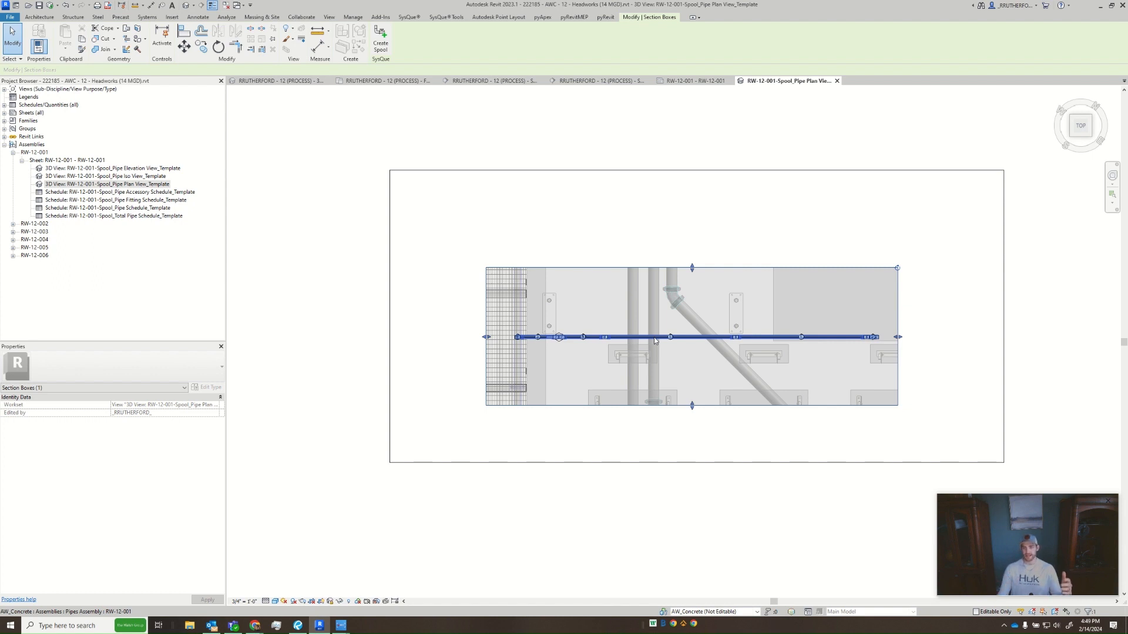
key(Escape)
- Unlock the 3D orientation of the spool plan view
scroll(605, 337, up, 4)
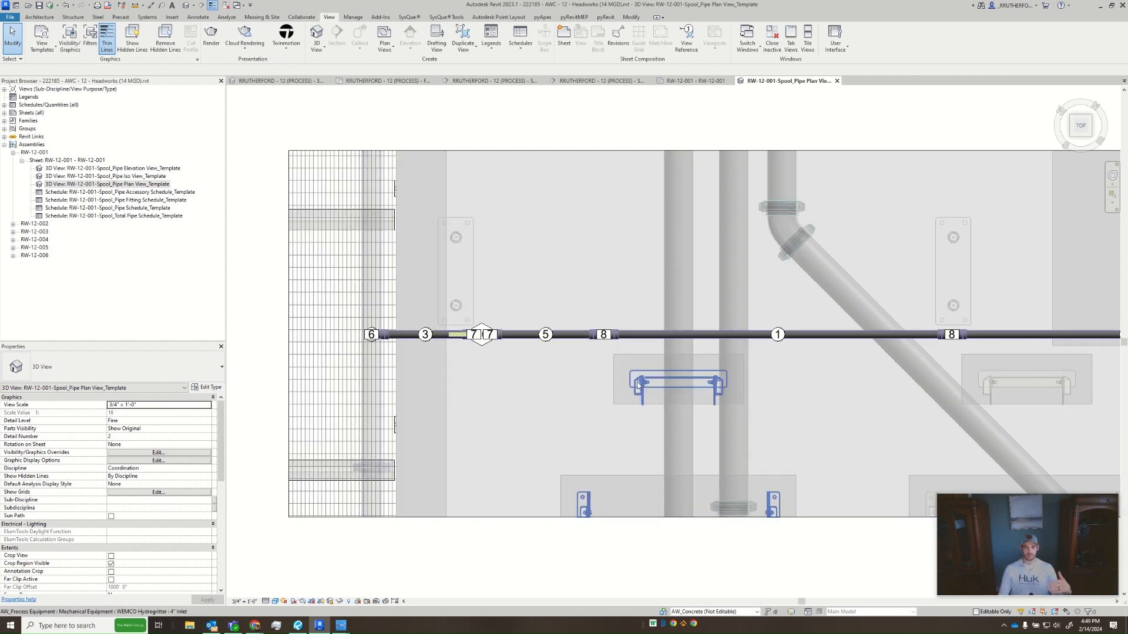
scroll(713, 391, down, 1)
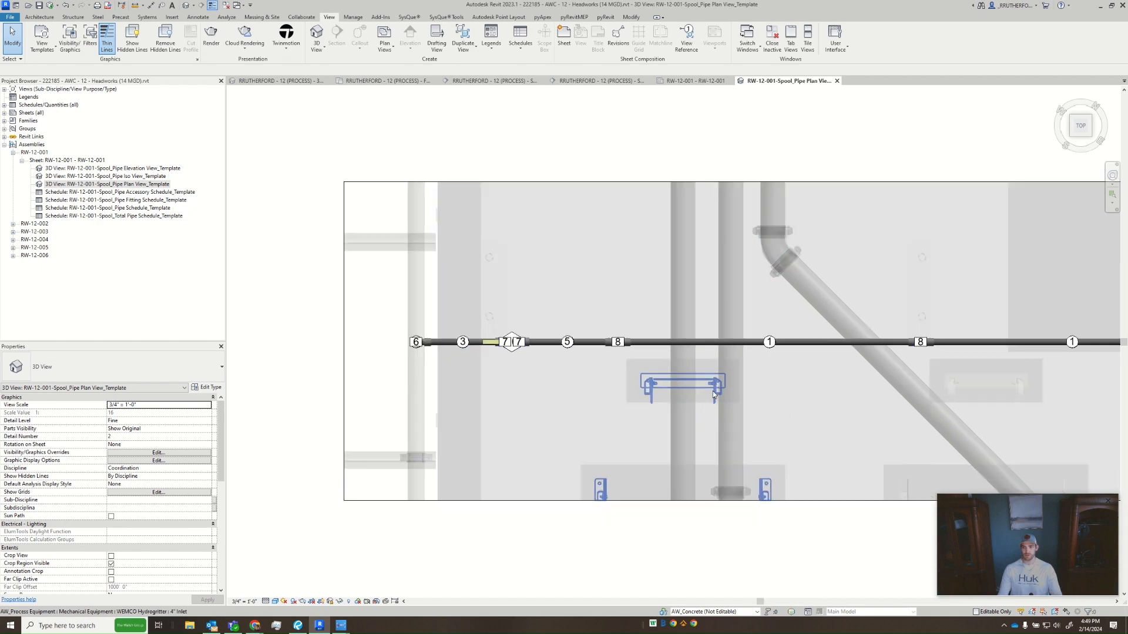
click(665, 389)
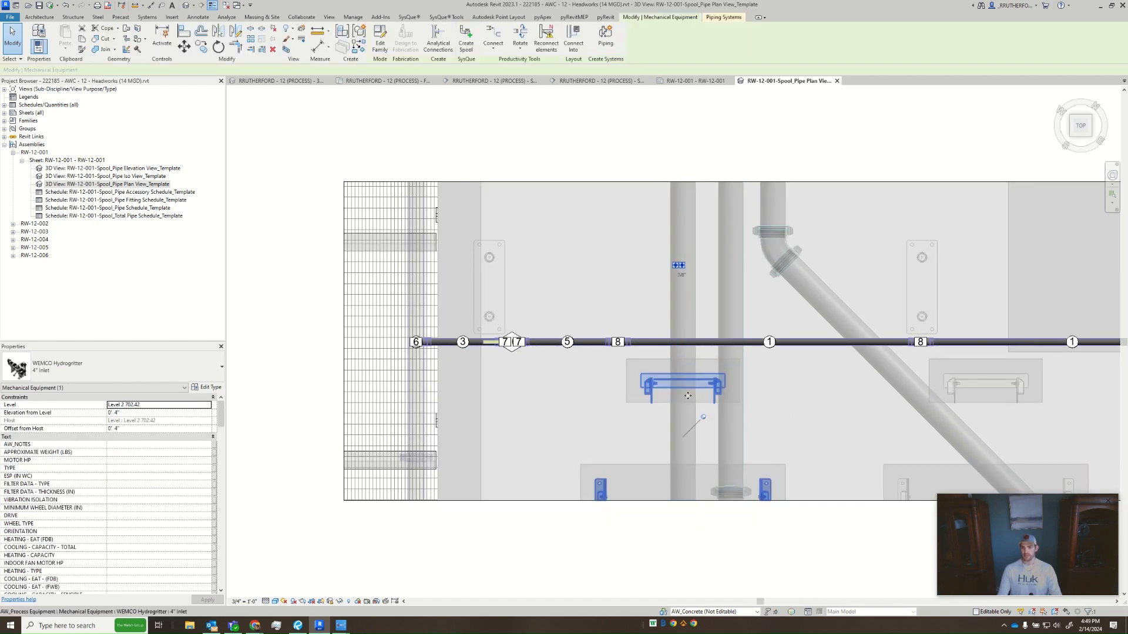
scroll(493, 376, down, 1)
click(335, 371)
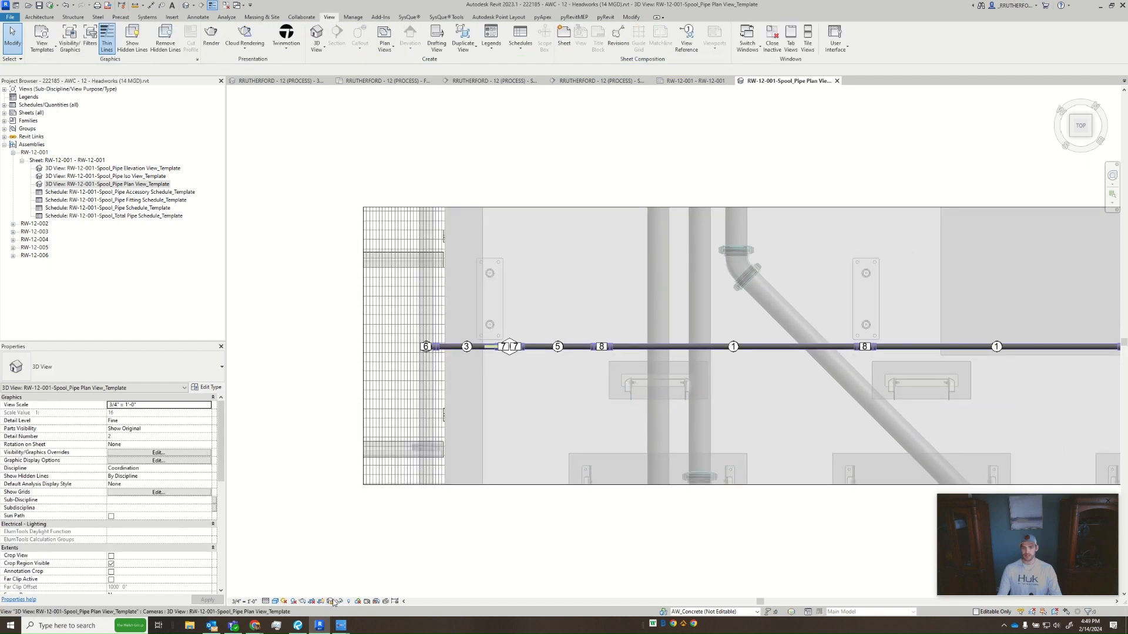
click(330, 601)
click(359, 593)
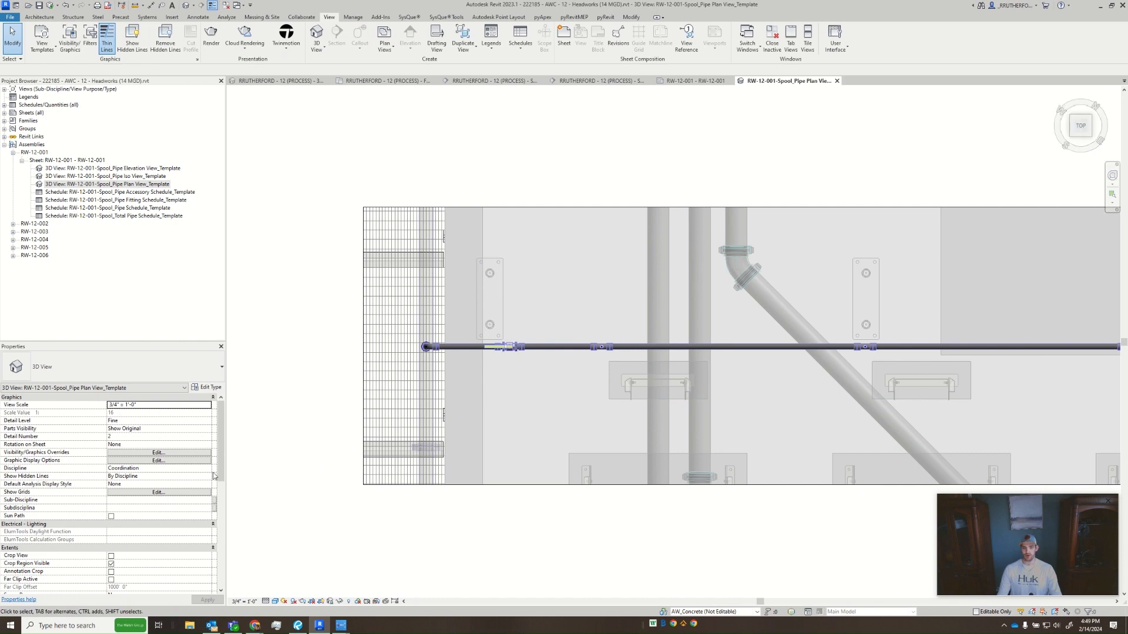
- Orbit the unlocked spool plan view to see the section box's depth, and orient it to the front
scroll(564, 559, down, 2)
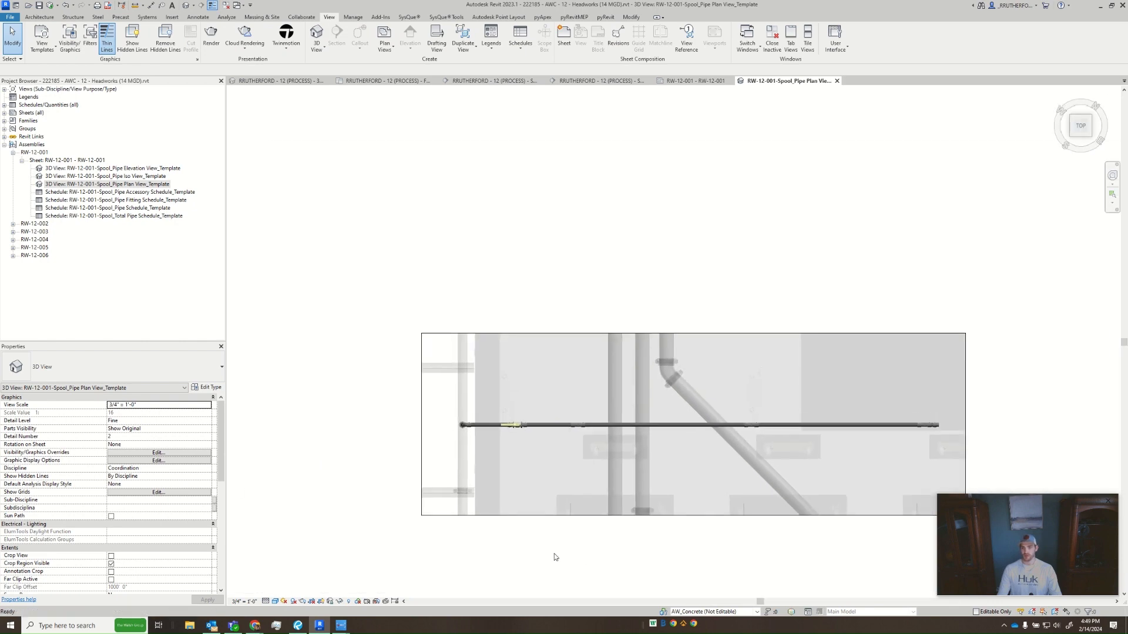
shift+middle_drag(554, 556, 605, 245)
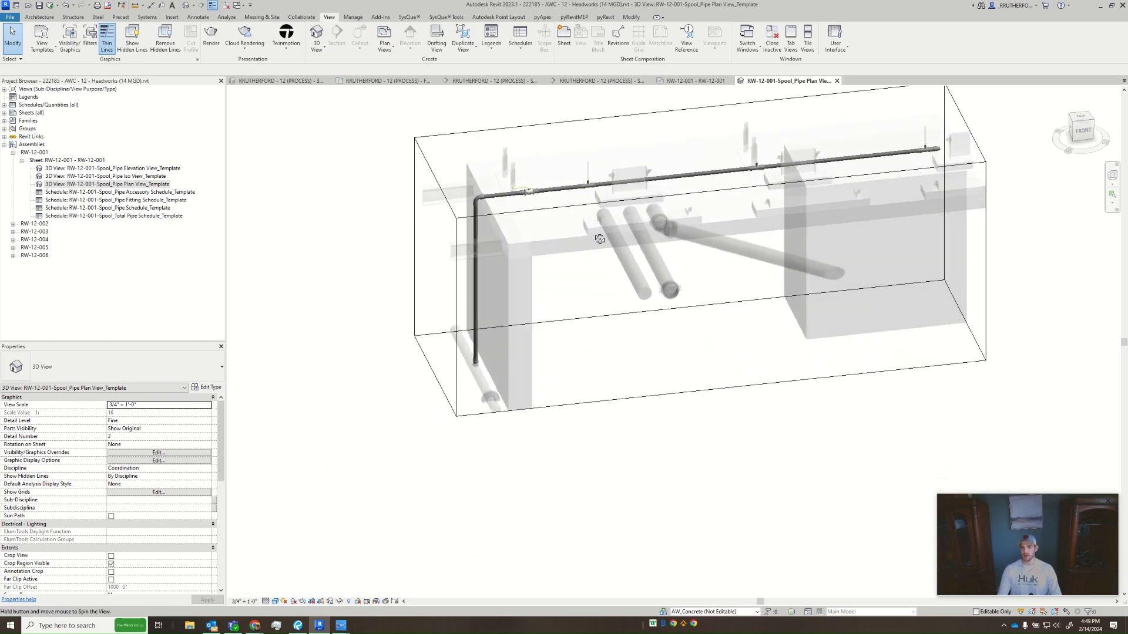
middle_drag(749, 337, 685, 492)
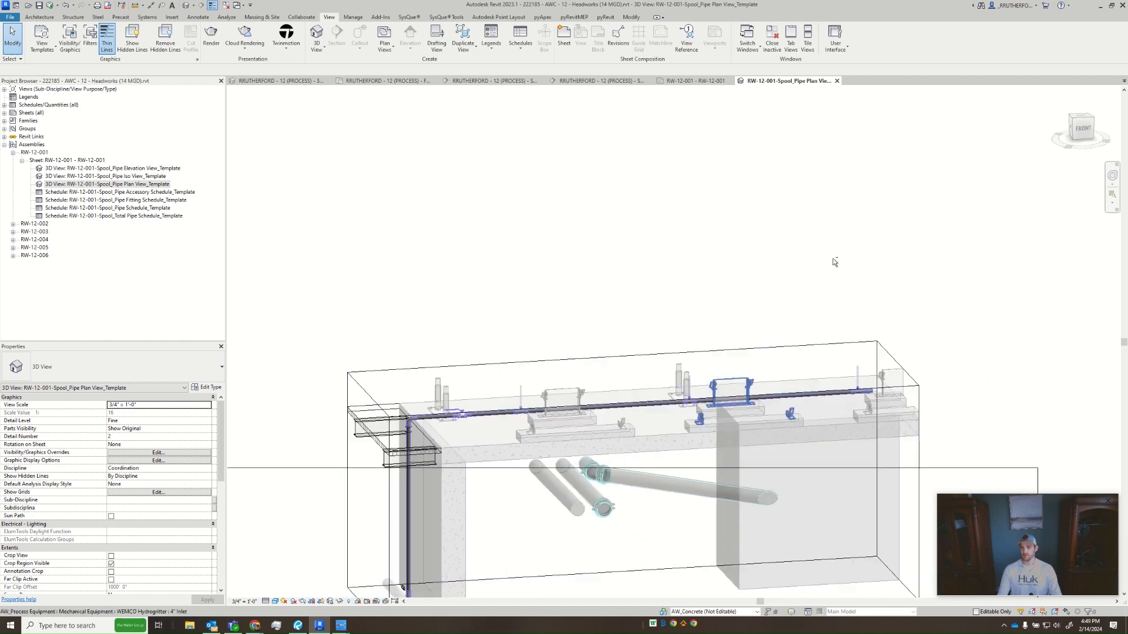
click(1082, 128)
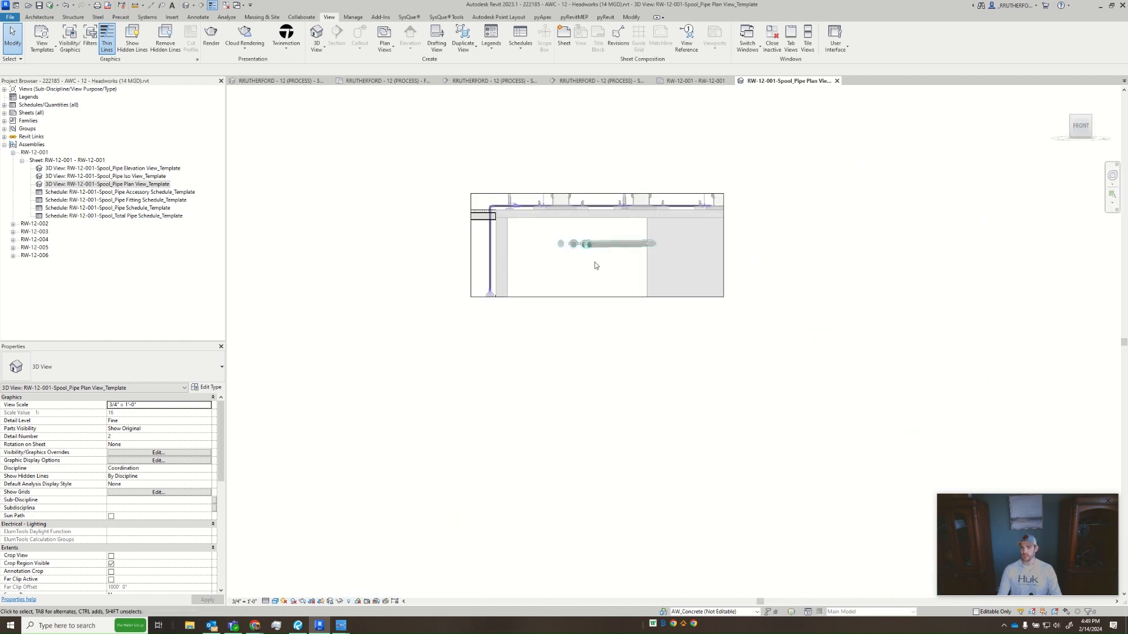
- Raise the top face of the plan view's section box a little above the pipe run
middle_drag(595, 266, 589, 476)
scroll(580, 470, up, 3)
click(569, 382)
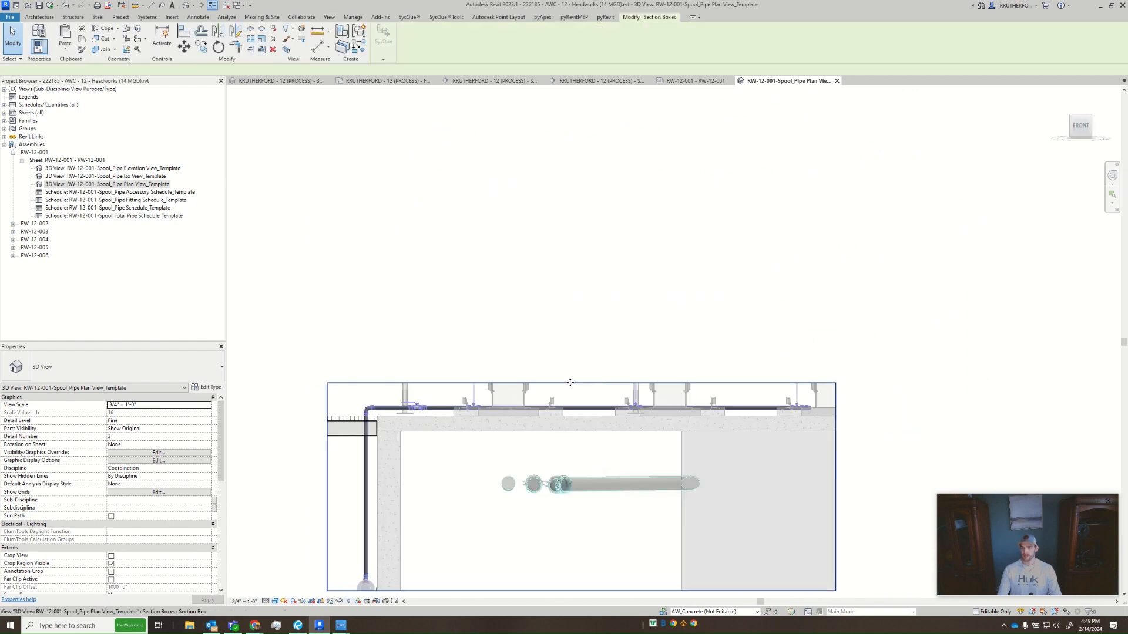
drag(582, 383, 583, 357)
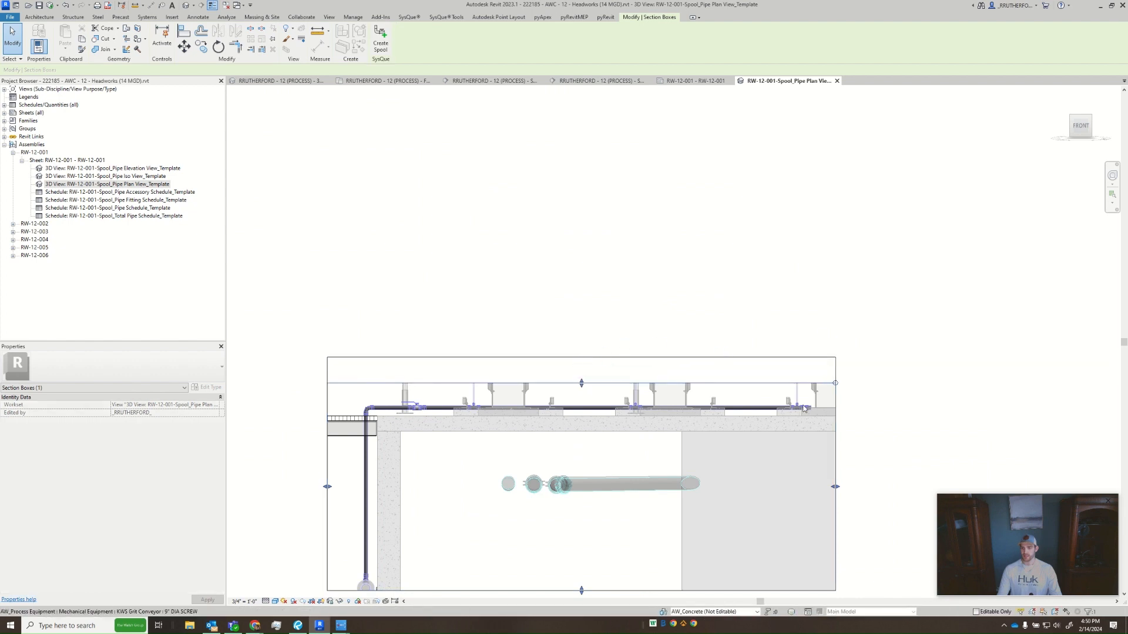
- Orient the plan view back to the top and lock its 3D orientation
click(1081, 111)
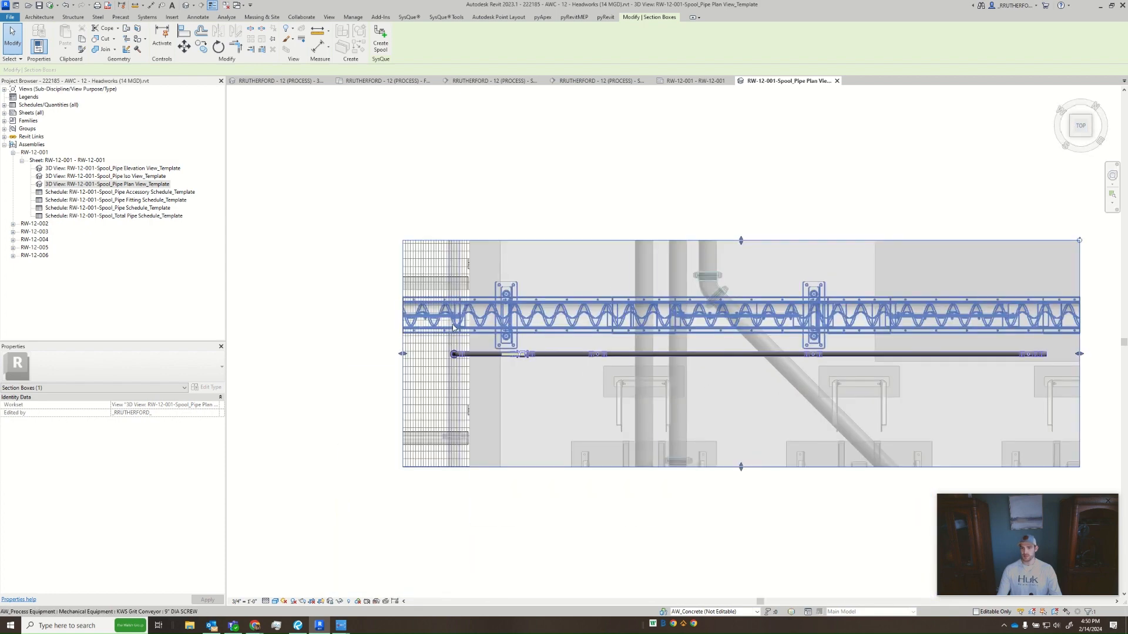
middle_drag(700, 412, 620, 408)
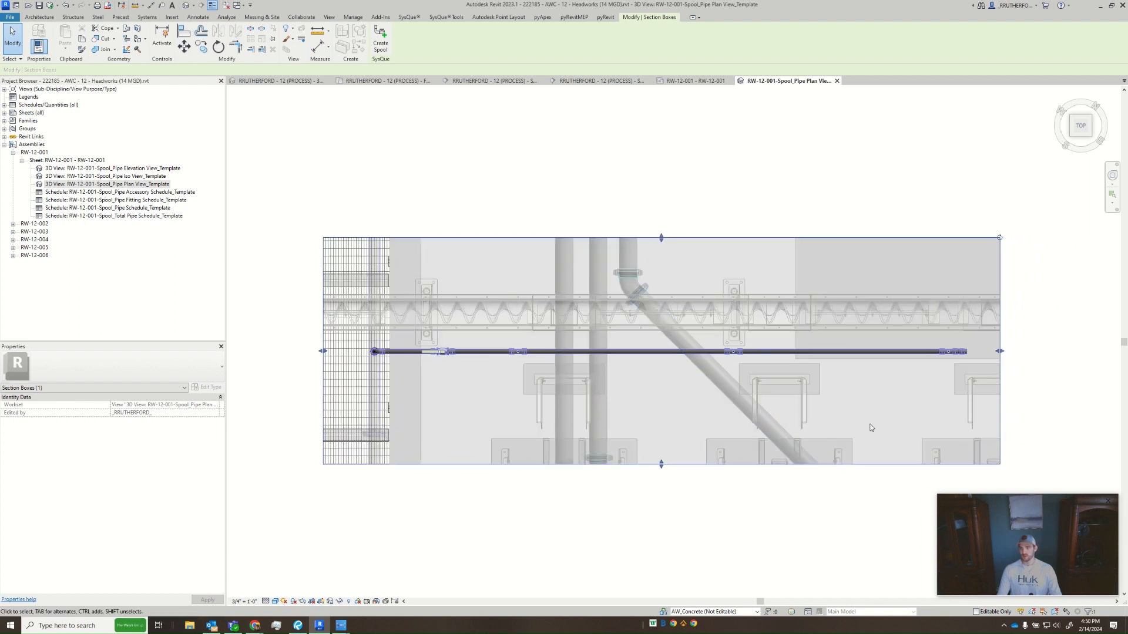
click(311, 588)
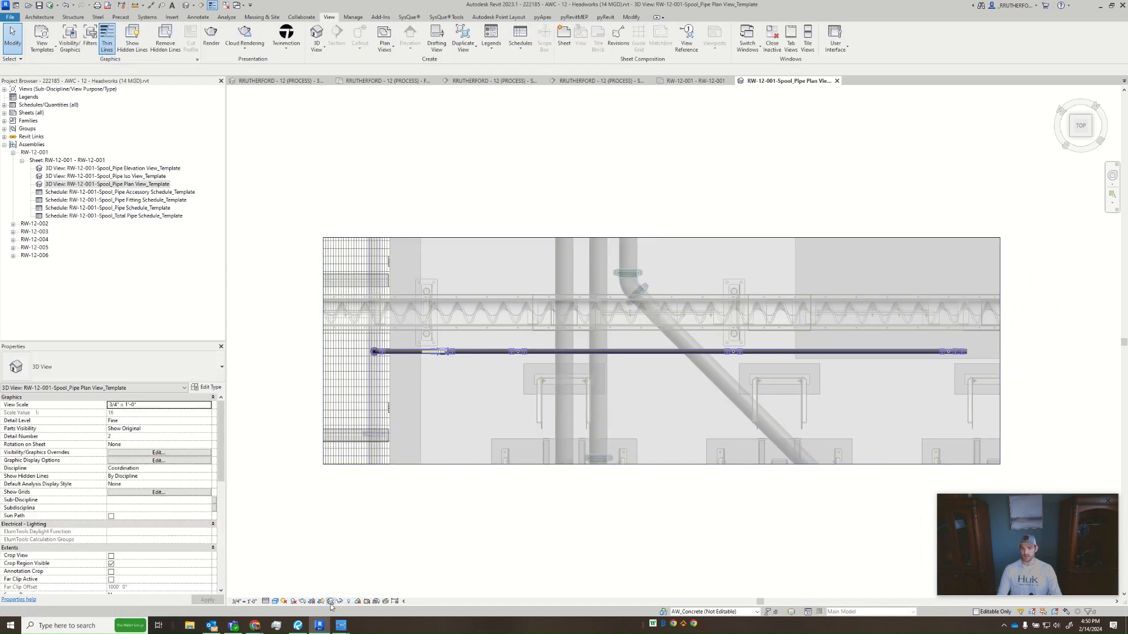
click(331, 604)
click(347, 583)
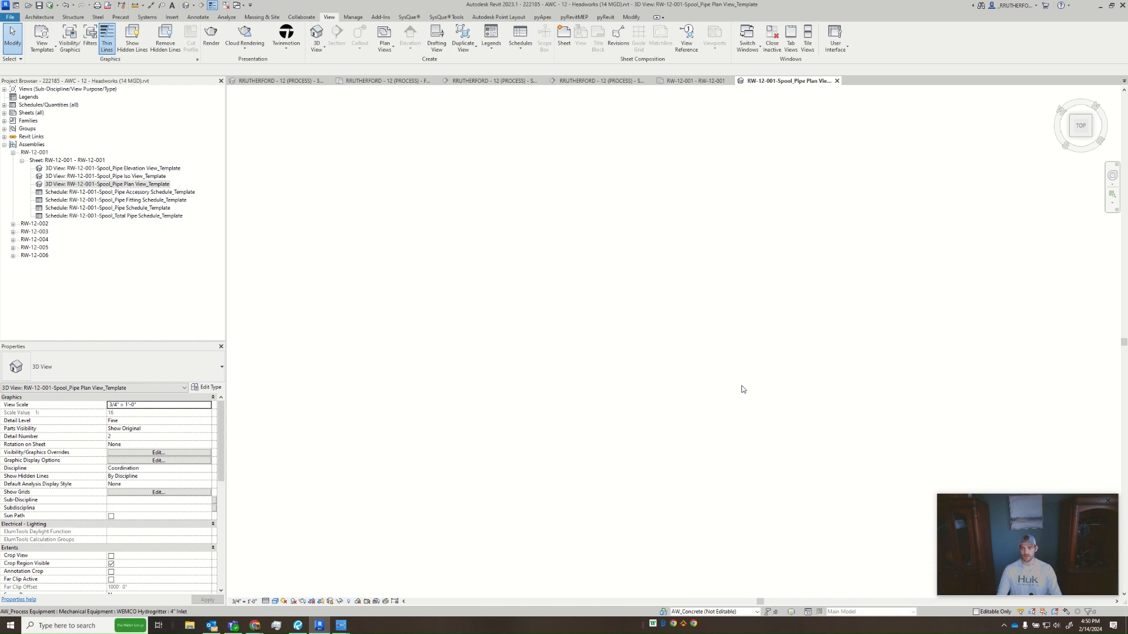
- Resize the plan view's crop region so its edges sit just outside the section box on all sides
drag(363, 368, 489, 299)
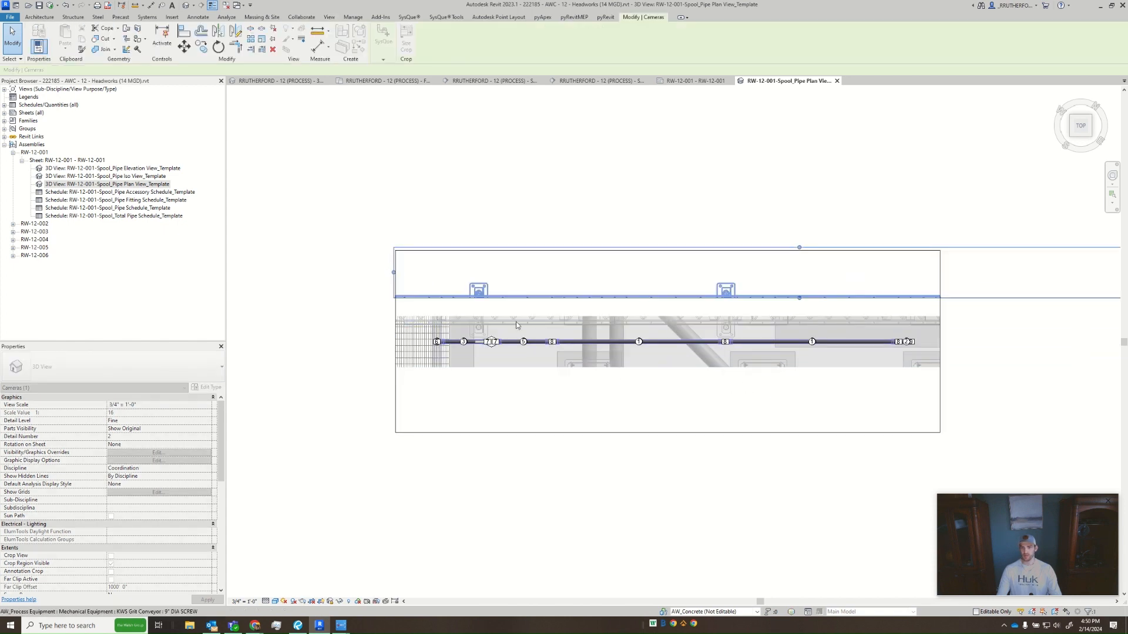
middle_drag(732, 452, 625, 397)
scroll(625, 398, down, 1)
drag(684, 268, 683, 383)
drag(1035, 310, 808, 303)
click(896, 388)
scroll(686, 421, up, 2)
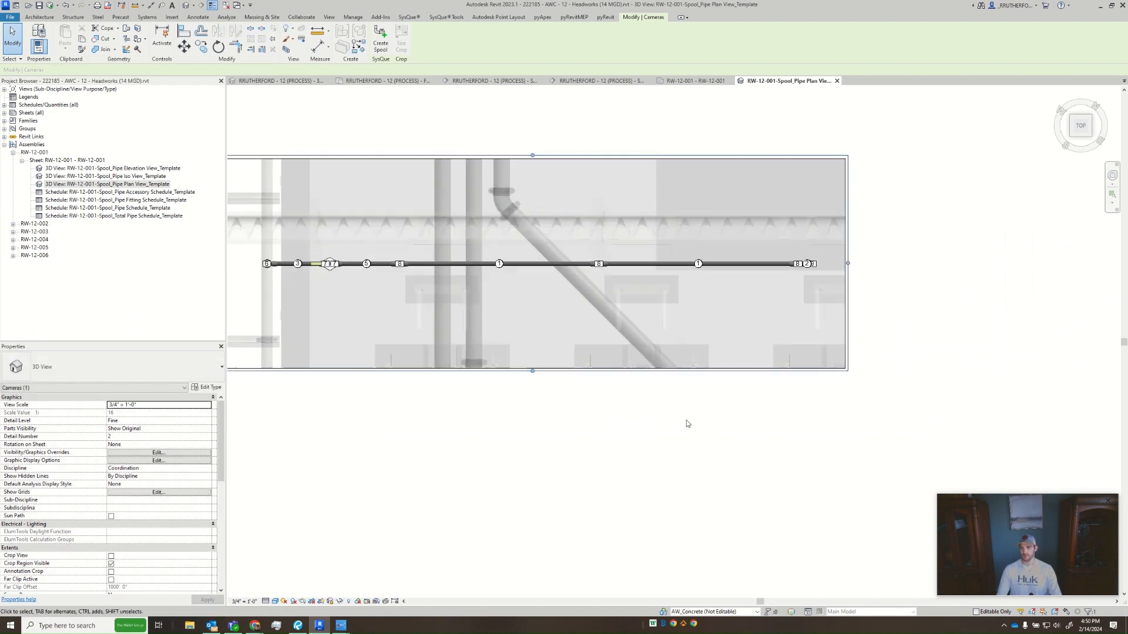
middle_drag(604, 435, 738, 486)
scroll(508, 353, up, 1)
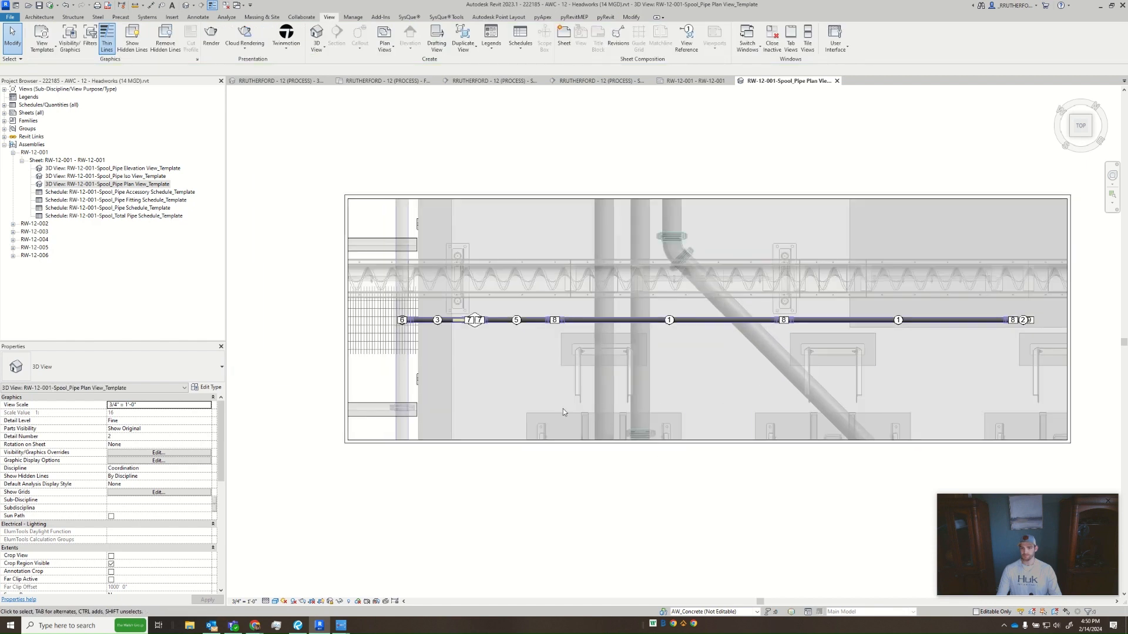
- Delete all pipe tags, pipe fitting tags and pipe accessory tags along the pipe run by filtering the selection
drag(286, 256, 1056, 379)
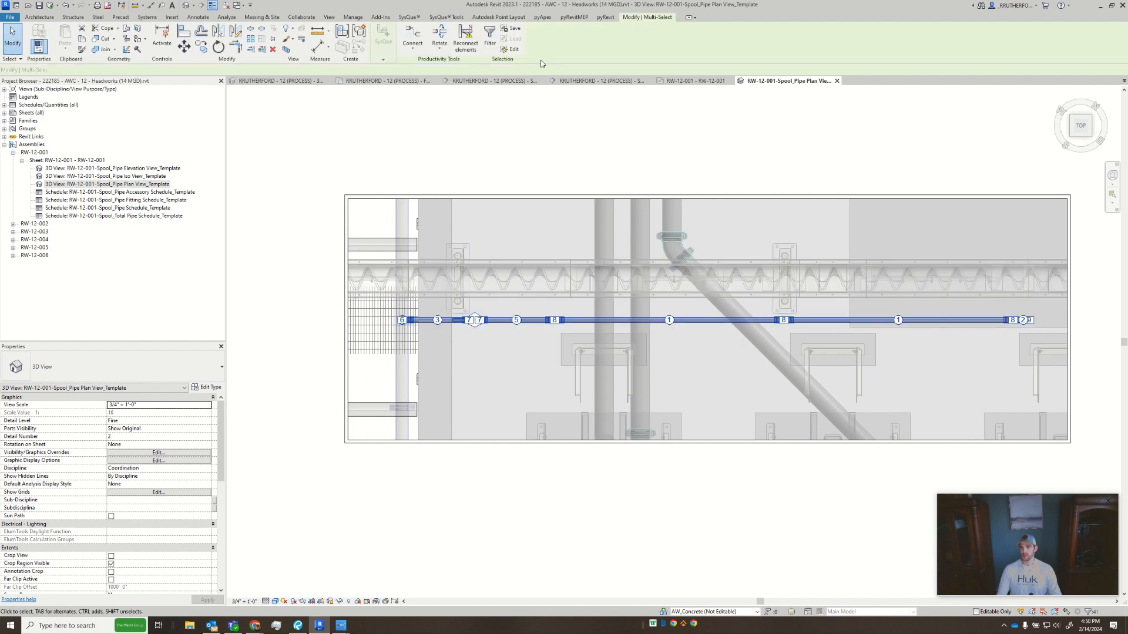
click(488, 38)
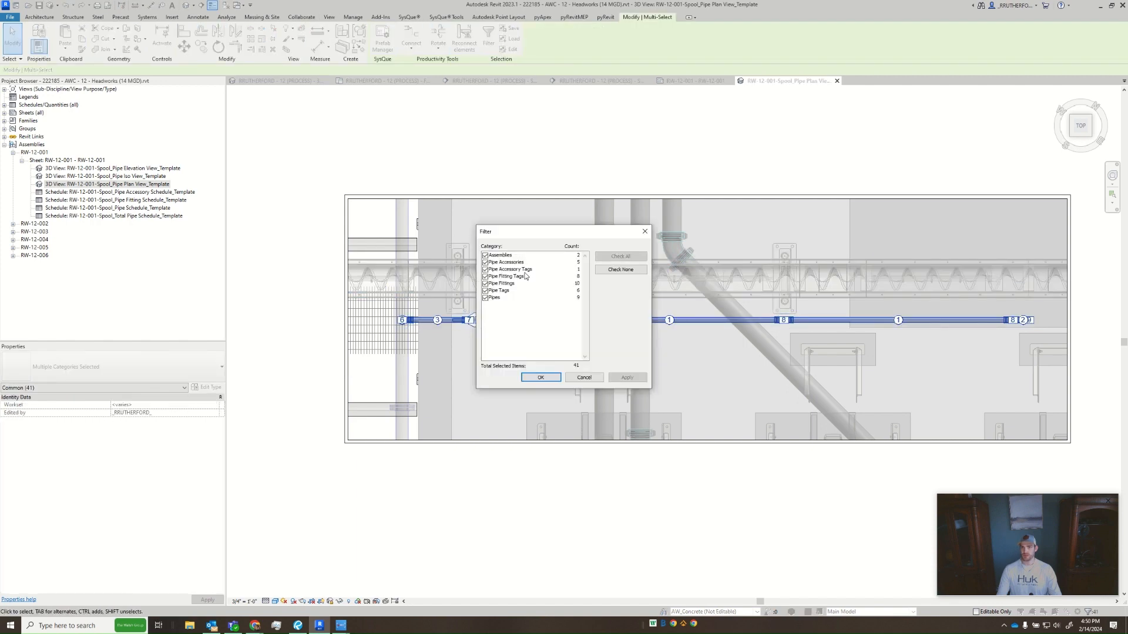
click(605, 269)
click(485, 290)
click(485, 276)
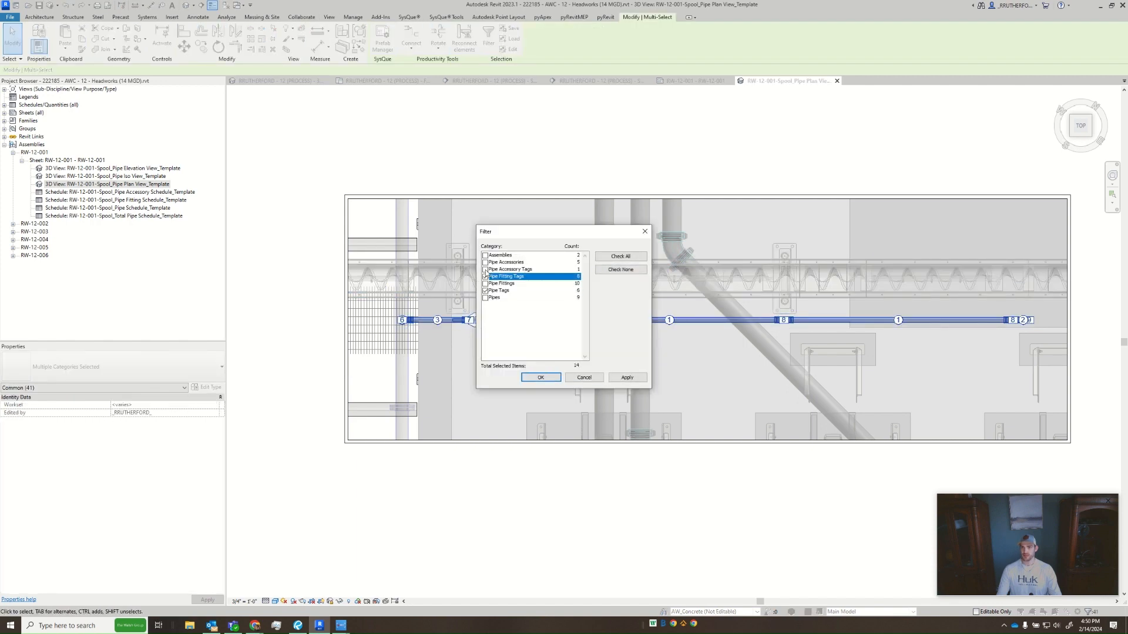
click(485, 269)
click(627, 378)
click(540, 378)
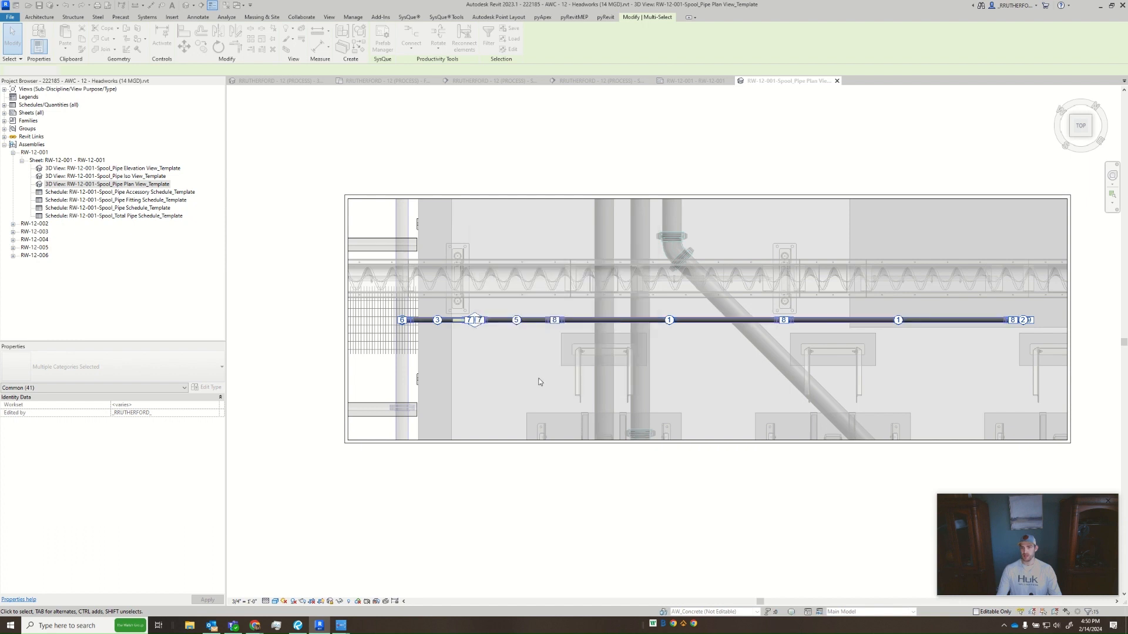
key(Delete)
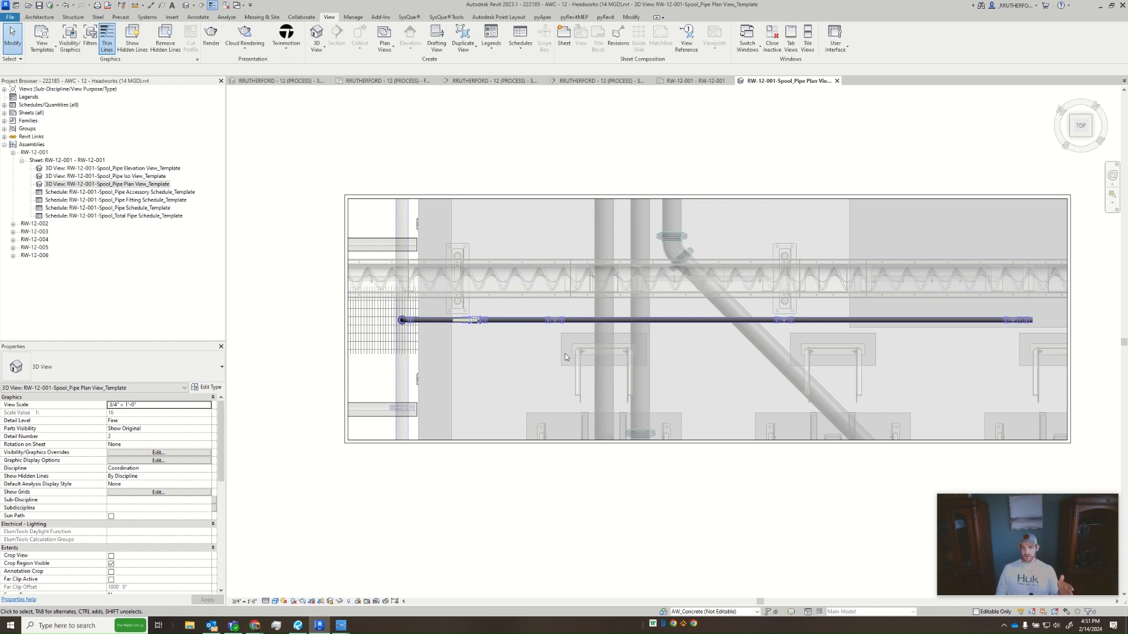
- Examine the tee fittings and the pipe connections along the run in the plan view
scroll(545, 319, up, 8)
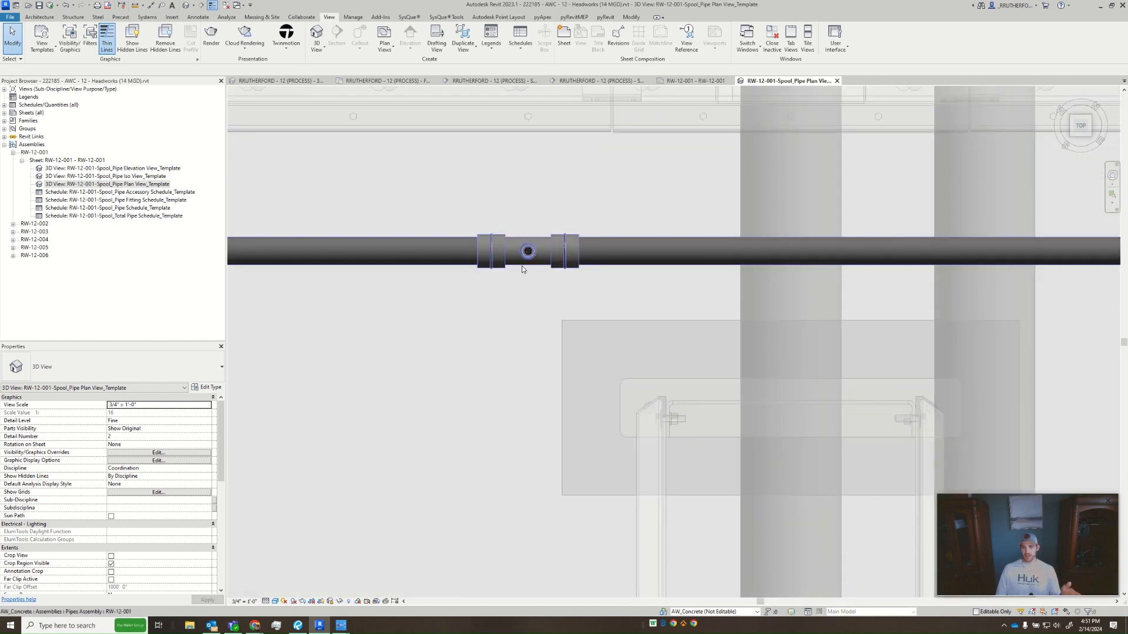
scroll(567, 356, down, 3)
scroll(602, 348, down, 4)
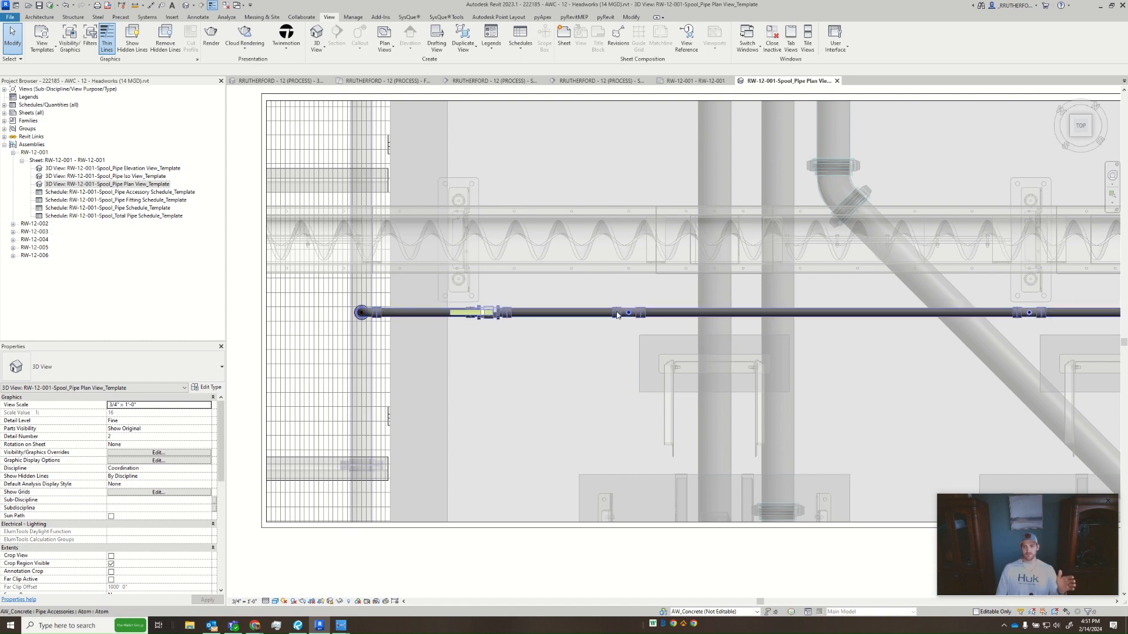
scroll(617, 312, up, 5)
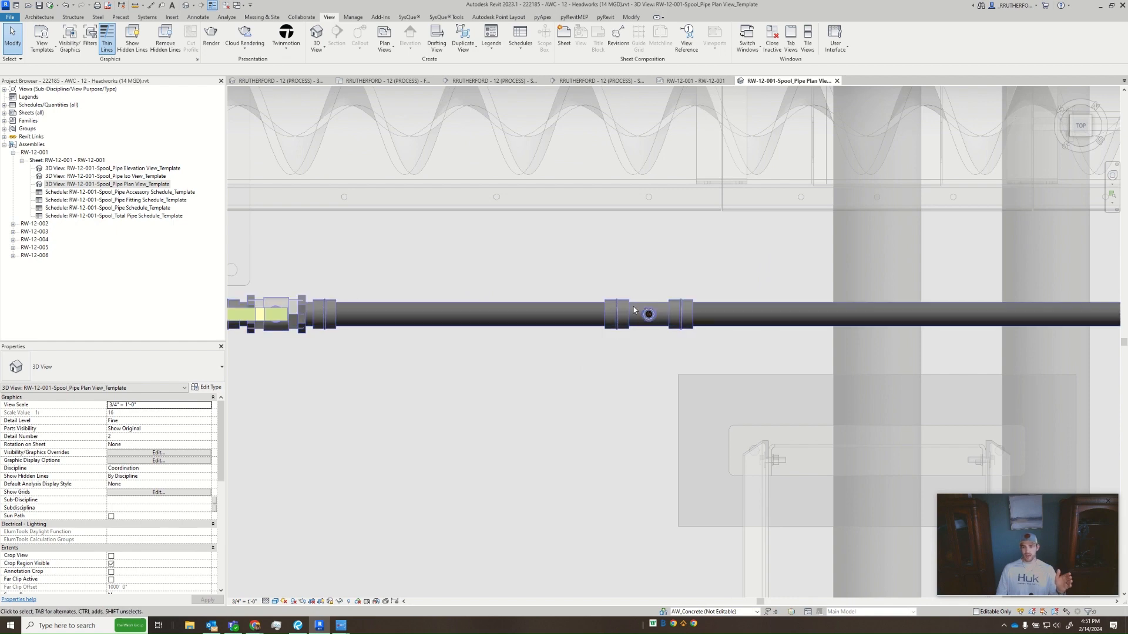
scroll(645, 366, down, 3)
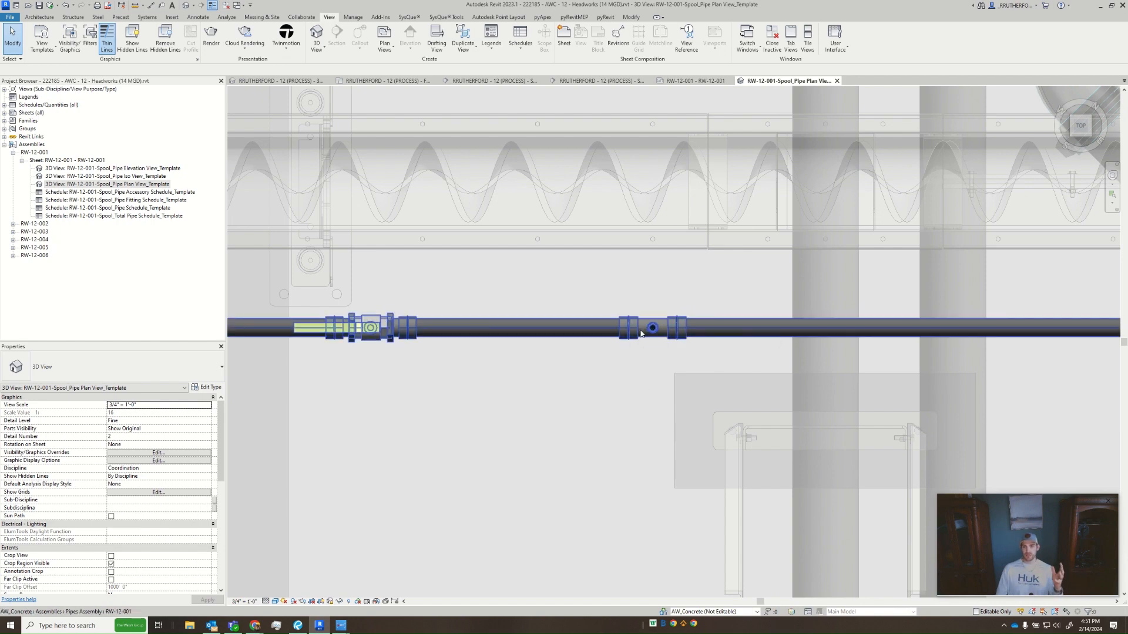
scroll(640, 333, down, 3)
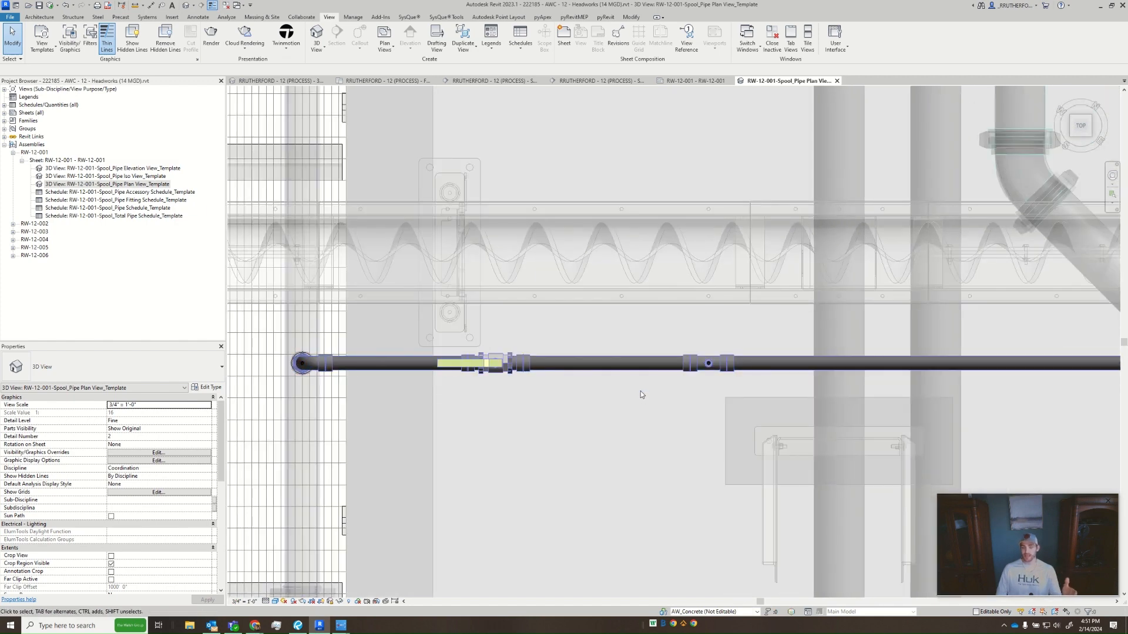
scroll(625, 429, up, 2)
scroll(630, 408, down, 2)
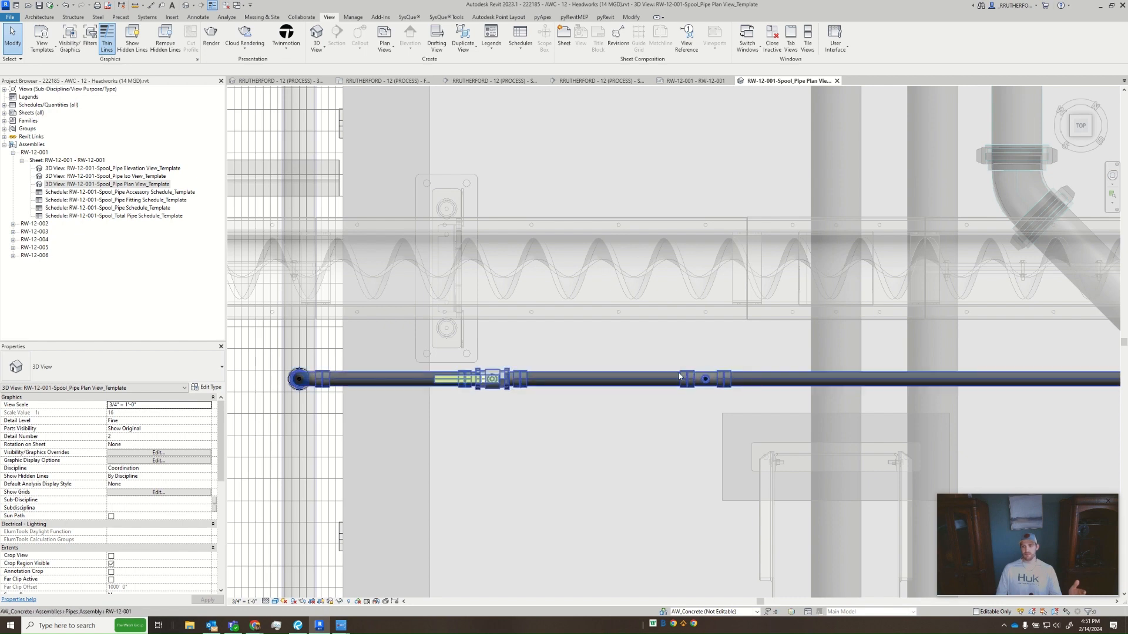
- Check the length property of the pipe between the valve and the first tee
click(634, 376)
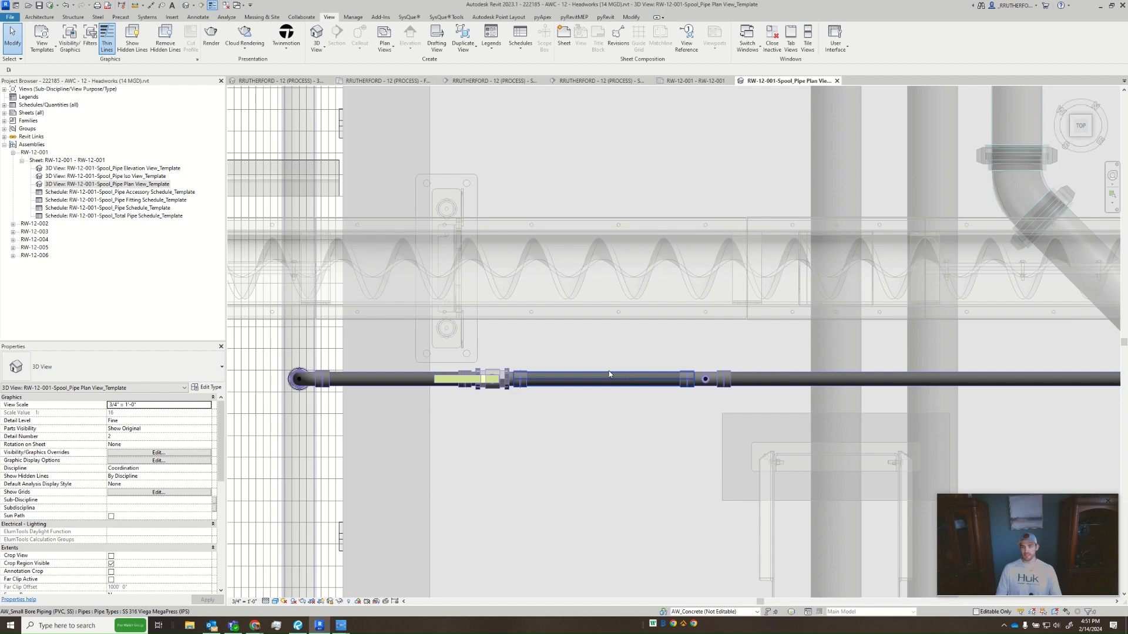
scroll(107, 460, down, 2)
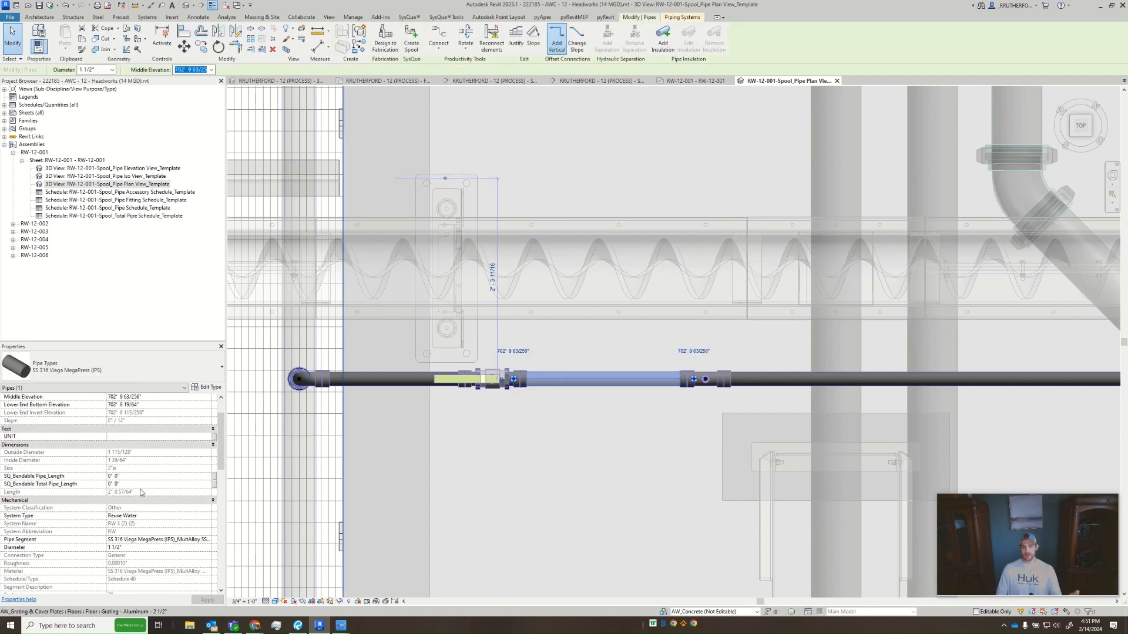
key(Escape)
scroll(558, 453, down, 3)
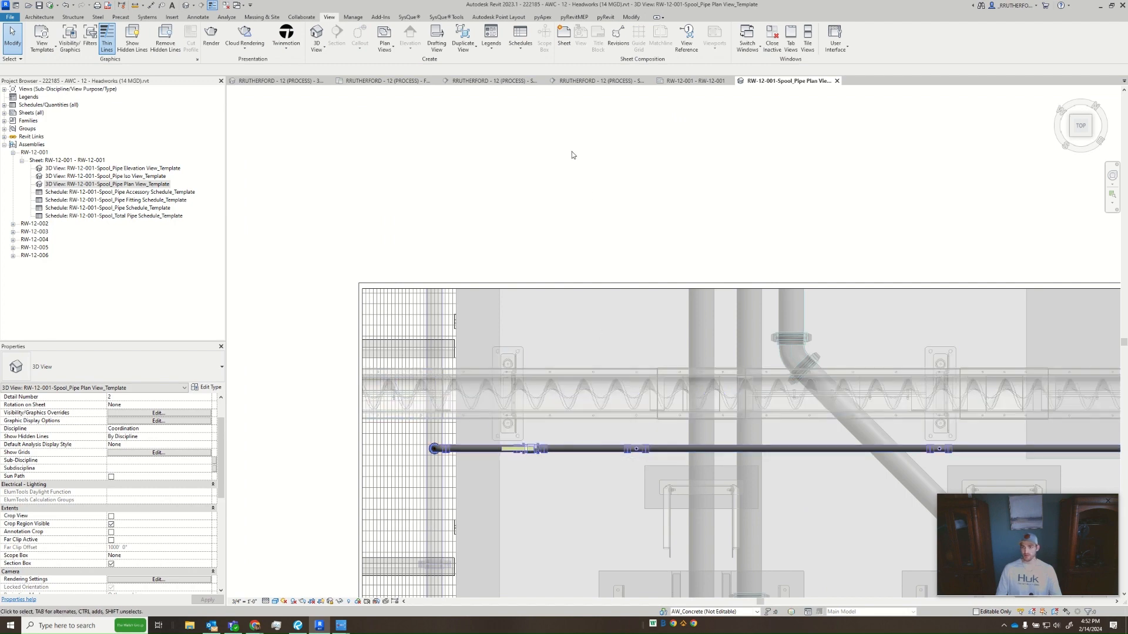
- Open the RW-12-001 sheet and read the piece lengths in its pipe schedule
click(696, 80)
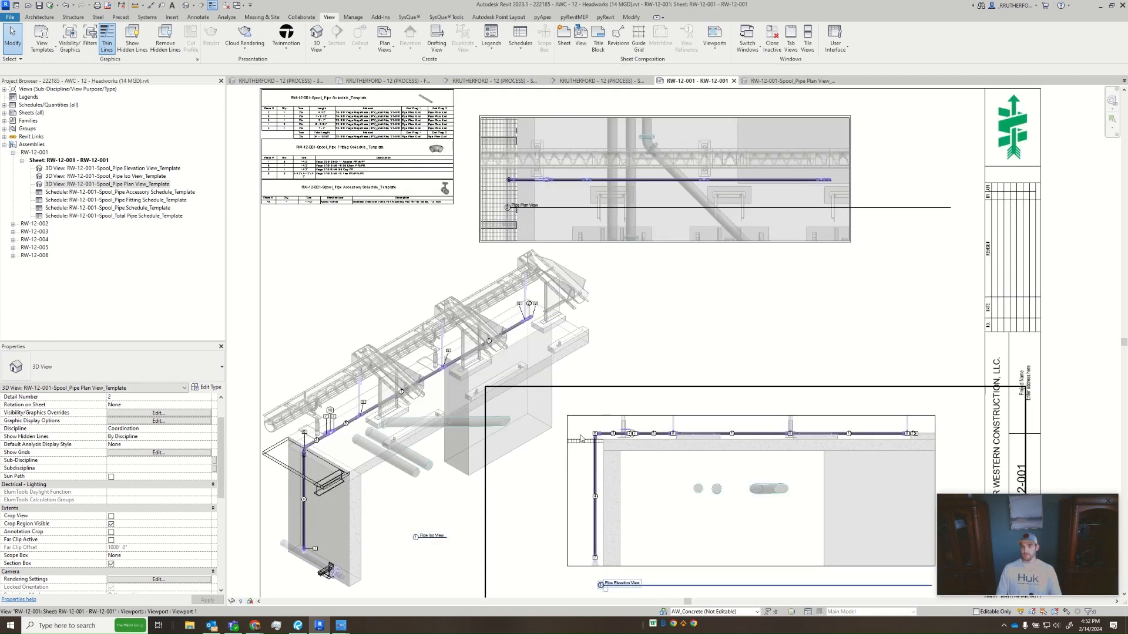
scroll(322, 431, up, 3)
scroll(376, 381, down, 4)
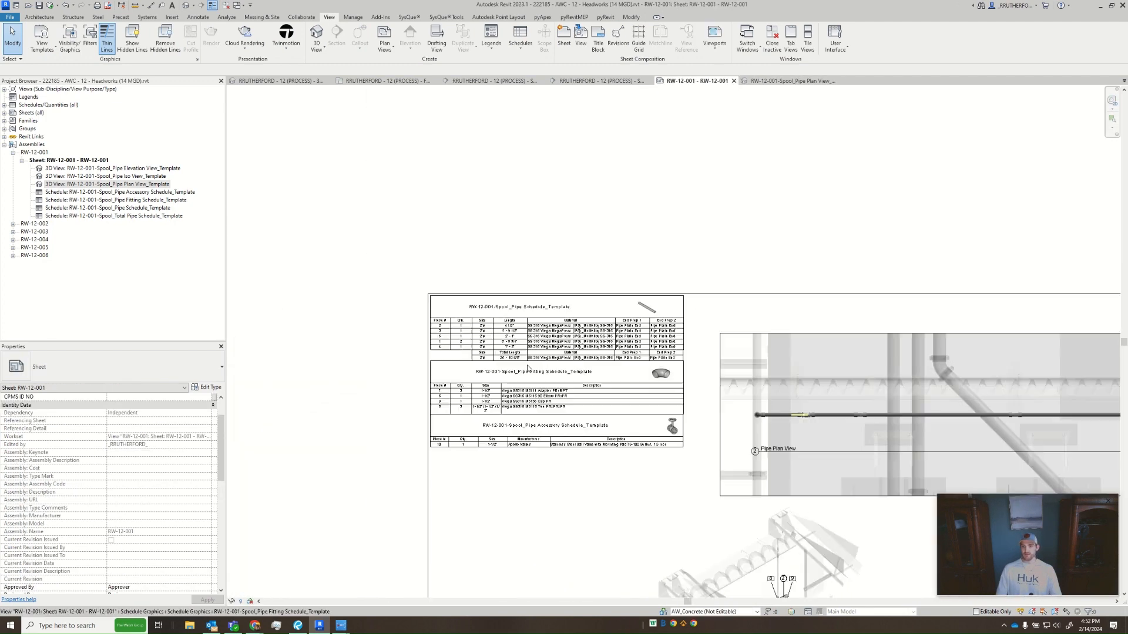
scroll(412, 330, up, 3)
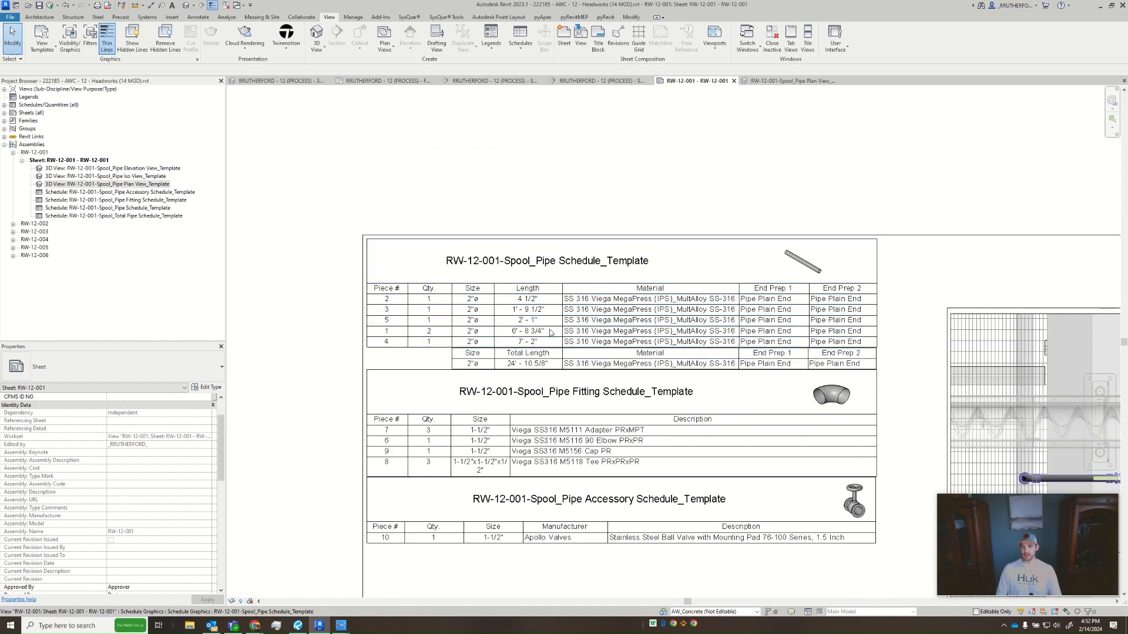
- Return to the spool plan view and recheck the modelled length of the pipe between valve and first tee against the schedule
click(790, 81)
key(Tab)
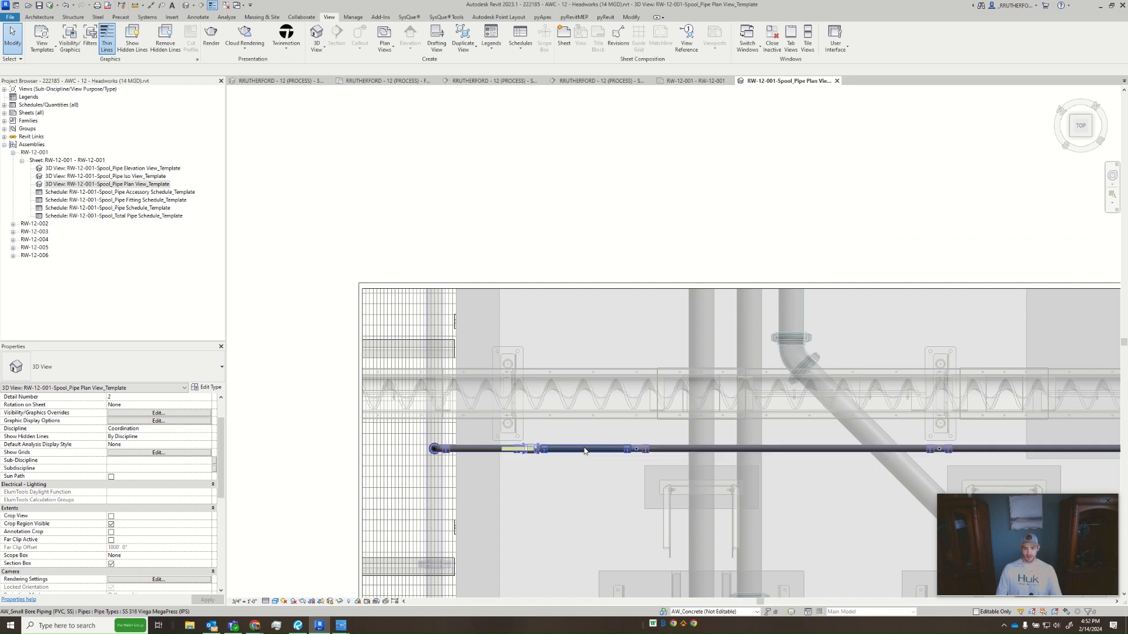
click(407, 457)
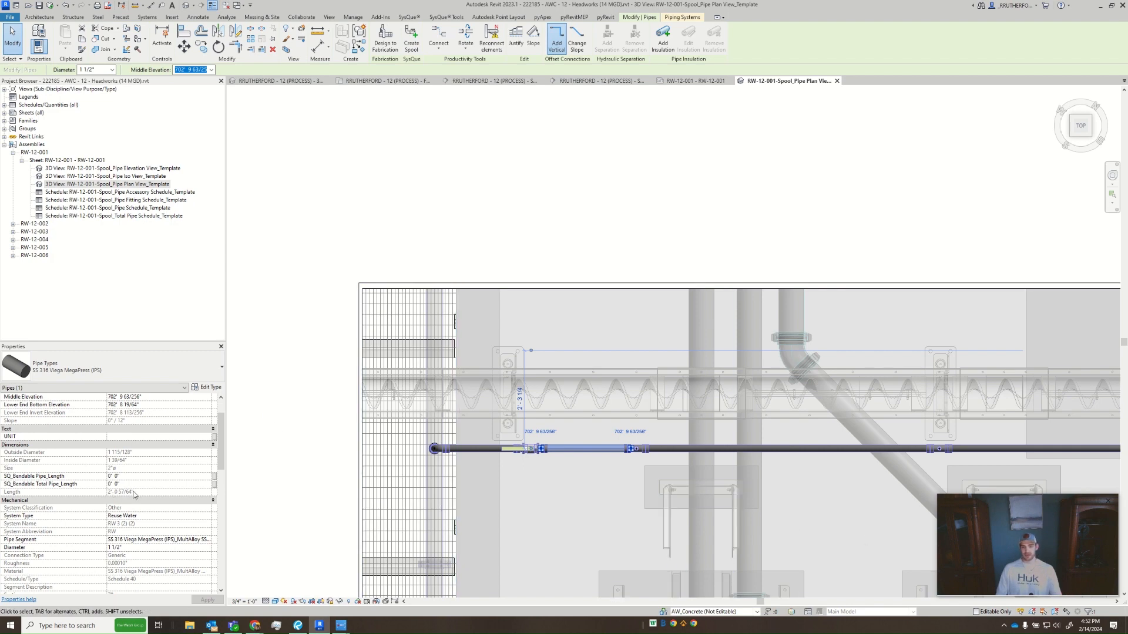
click(321, 438)
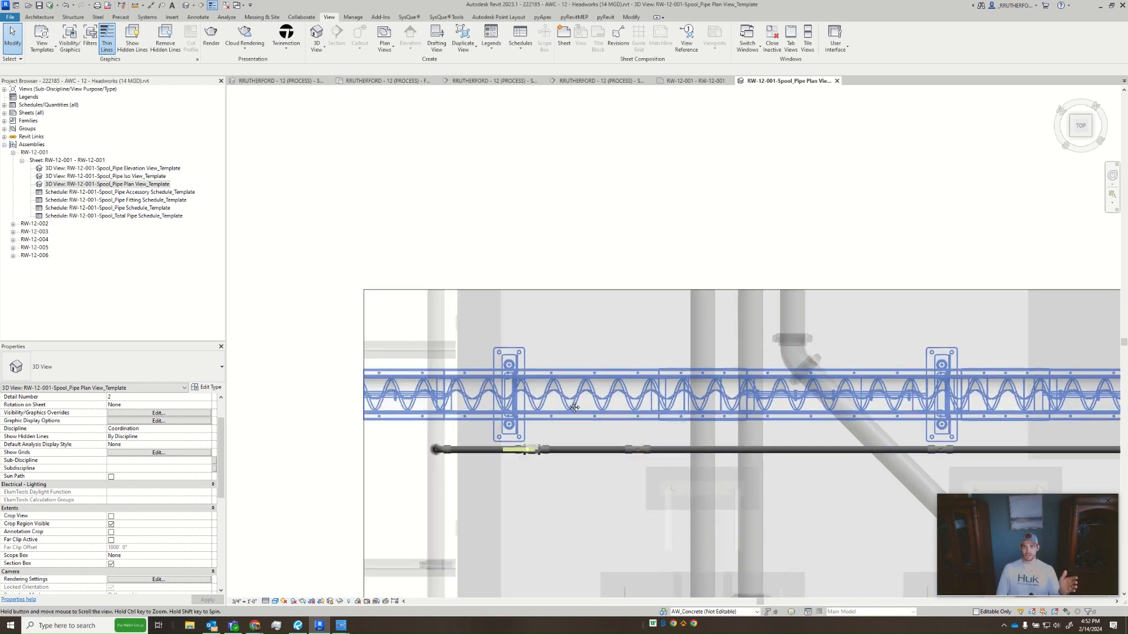
middle_drag(515, 463, 480, 376)
scroll(480, 376, down, 1)
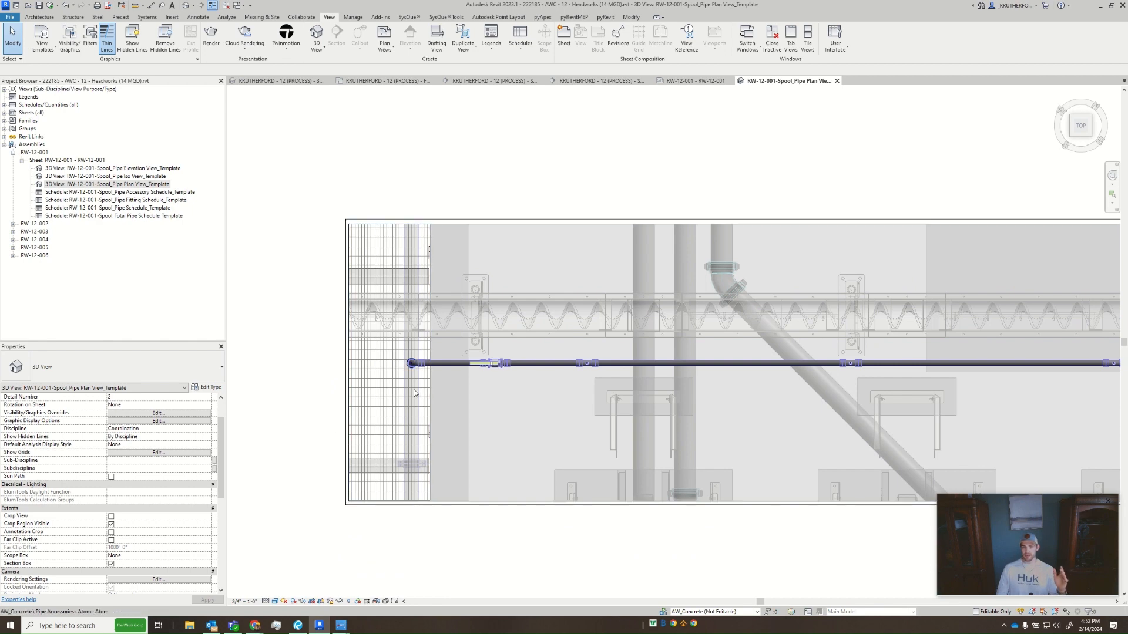
scroll(483, 368, up, 3)
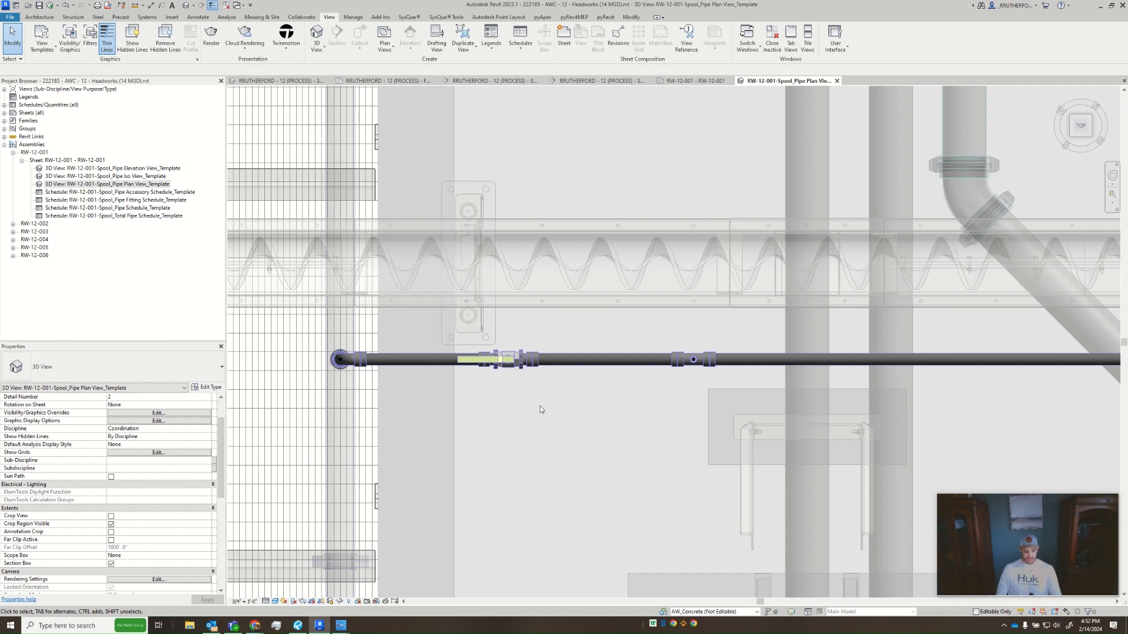
key(d)
key(i)
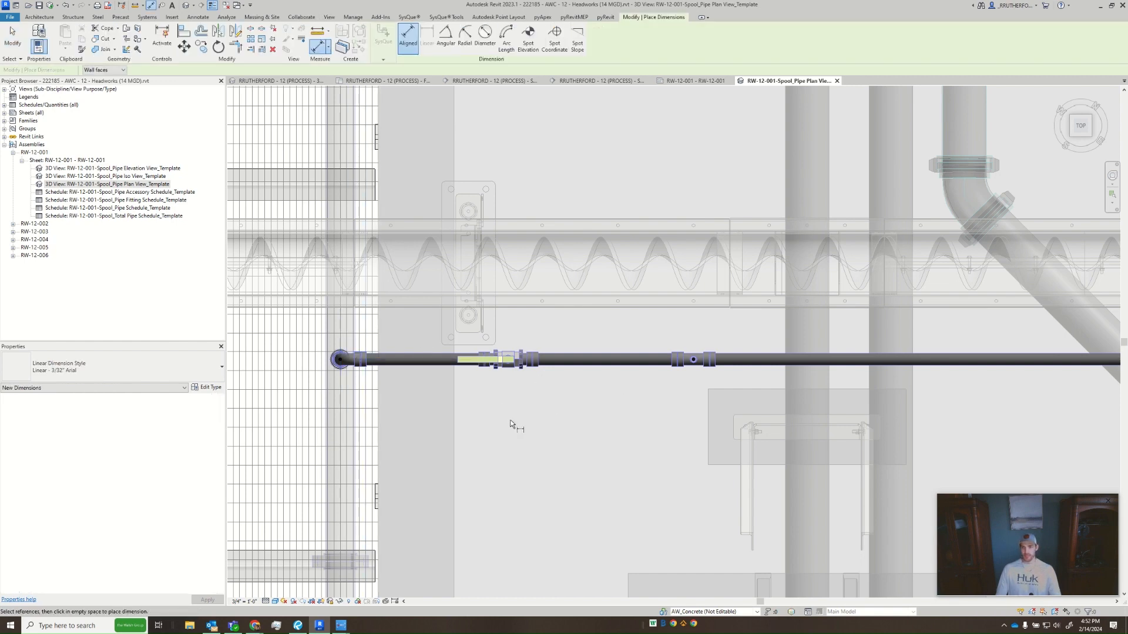
key(Escape)
- Select the Atom pipe accessory at the centre of the tee to inspect its properties
scroll(686, 368, up, 10)
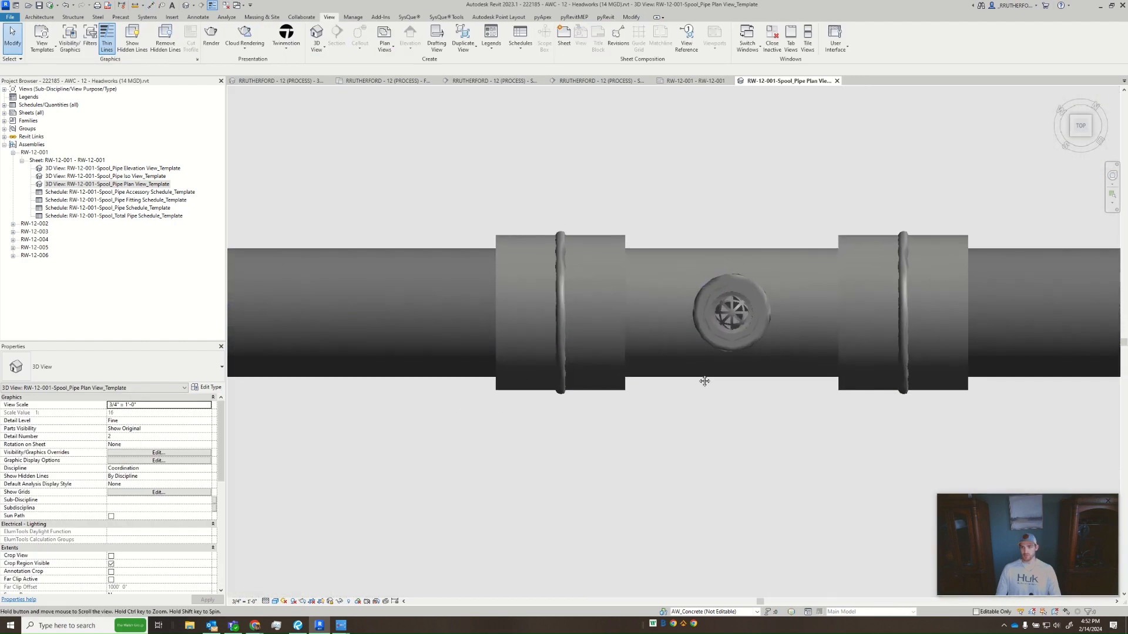
middle_drag(704, 382, 630, 473)
click(419, 18)
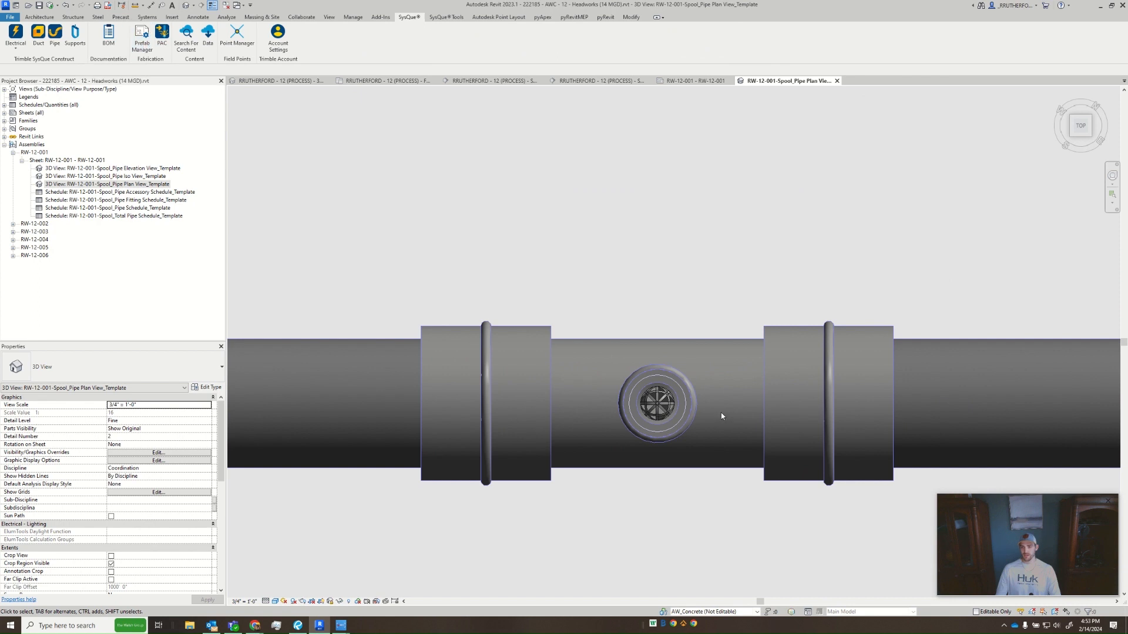
scroll(669, 395, down, 2)
click(668, 399)
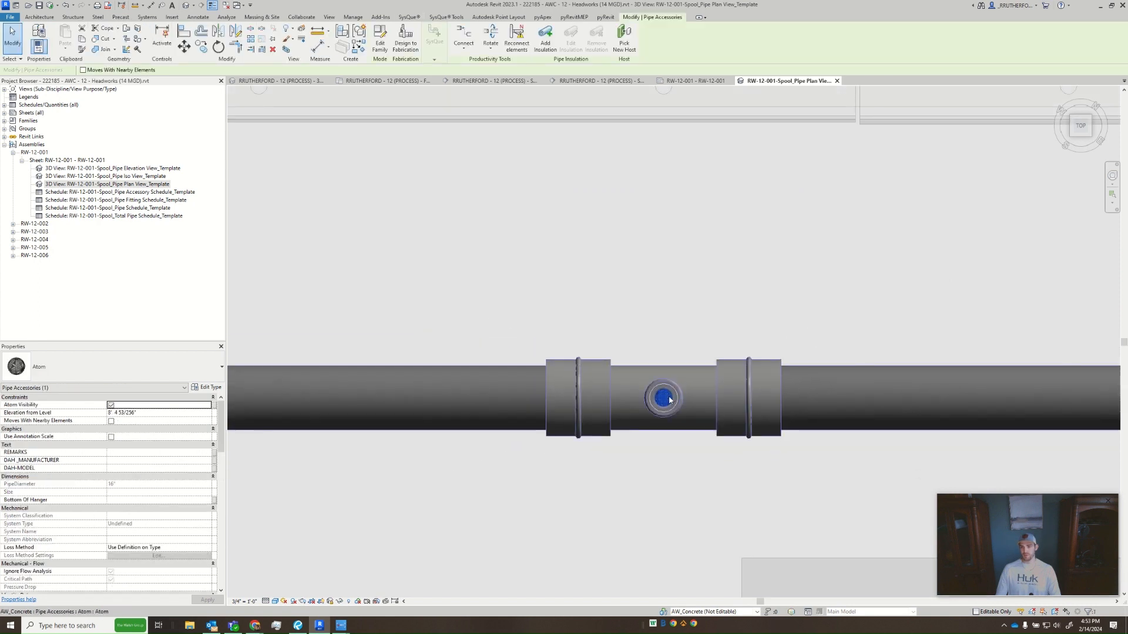
- Inspect the Atom pipe accessory at the centre of the elbow that starts the pipe run
scroll(649, 379, down, 2)
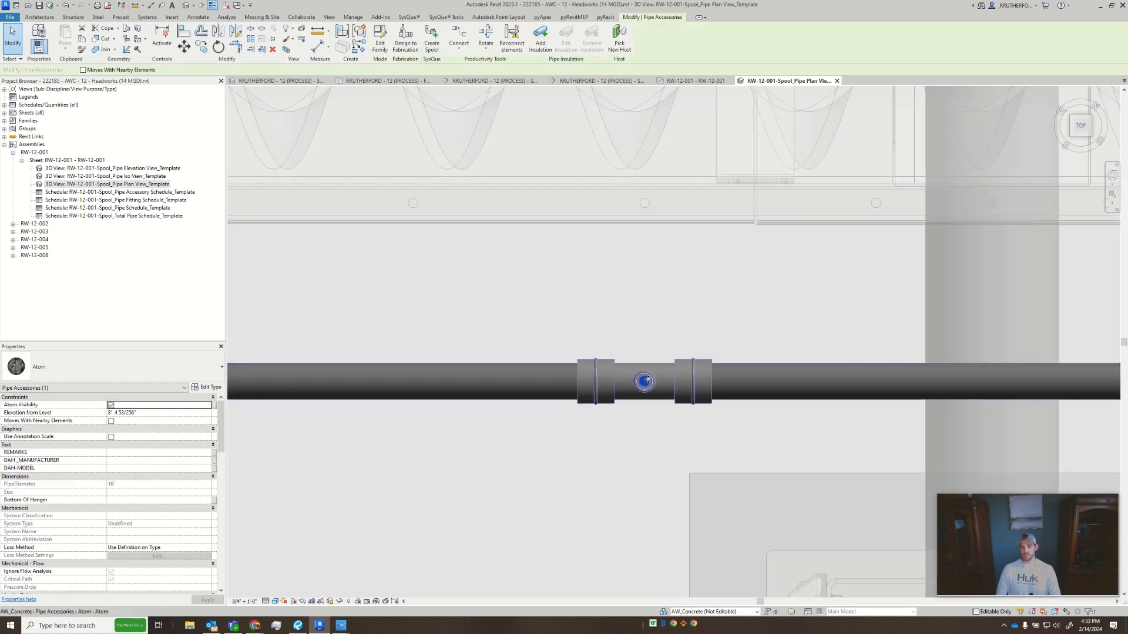
scroll(645, 385, down, 4)
middle_drag(584, 386, 858, 385)
scroll(861, 385, down, 1)
scroll(445, 382, up, 5)
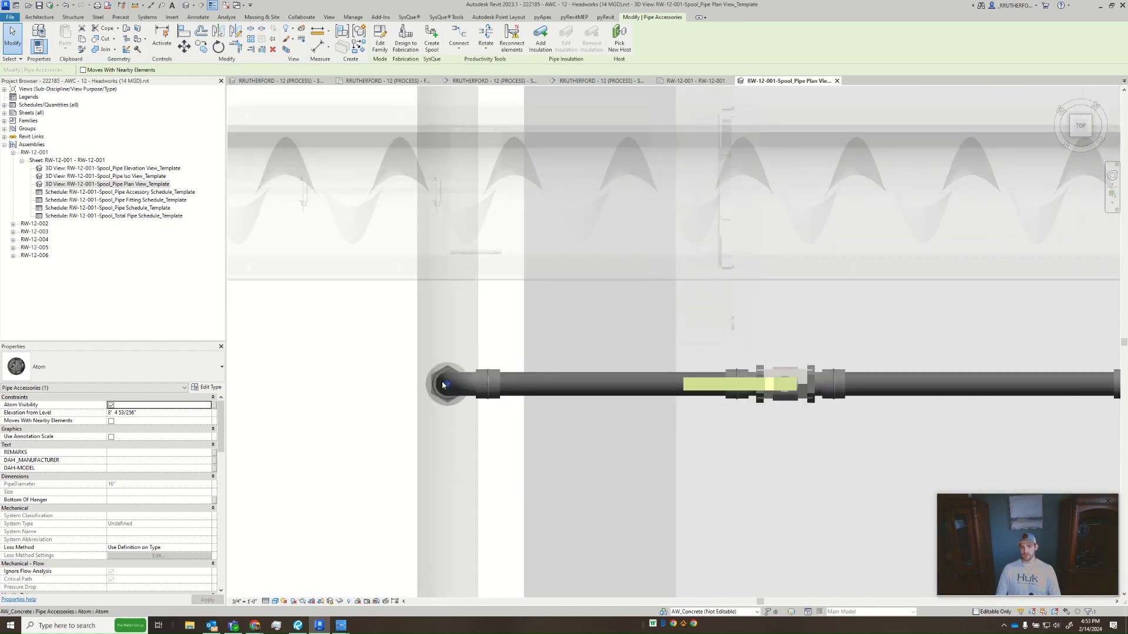
key(Escape)
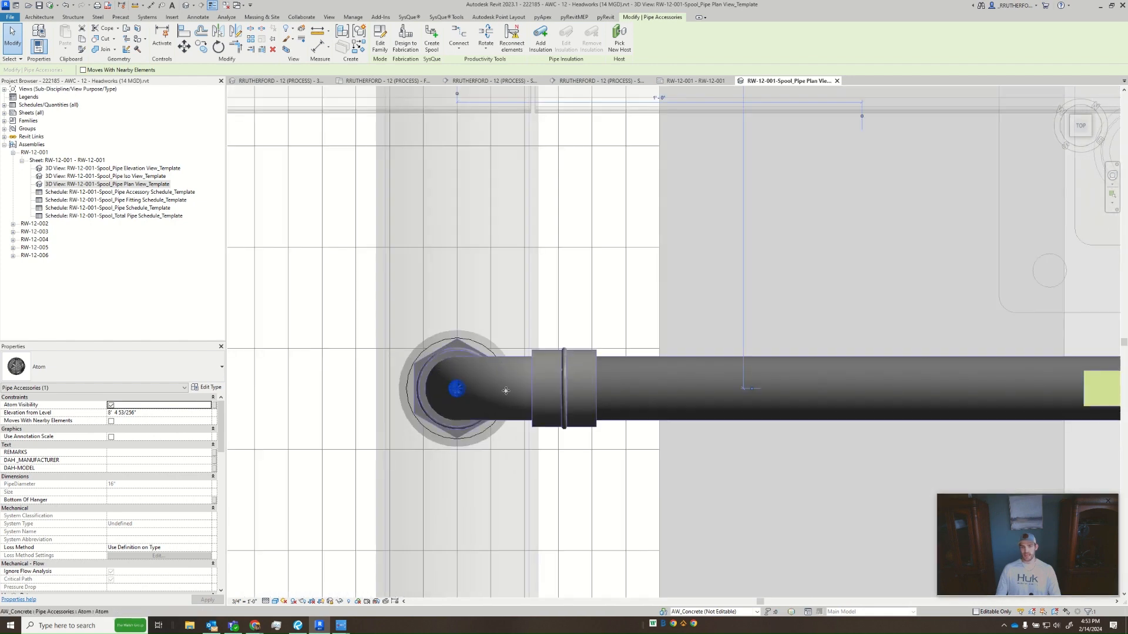
- Select the Atom accessory at the centre of a tee along the run and examine it up close
scroll(493, 388, down, 3)
middle_drag(666, 394, 210, 394)
middle_drag(889, 395, 513, 400)
scroll(512, 400, up, 3)
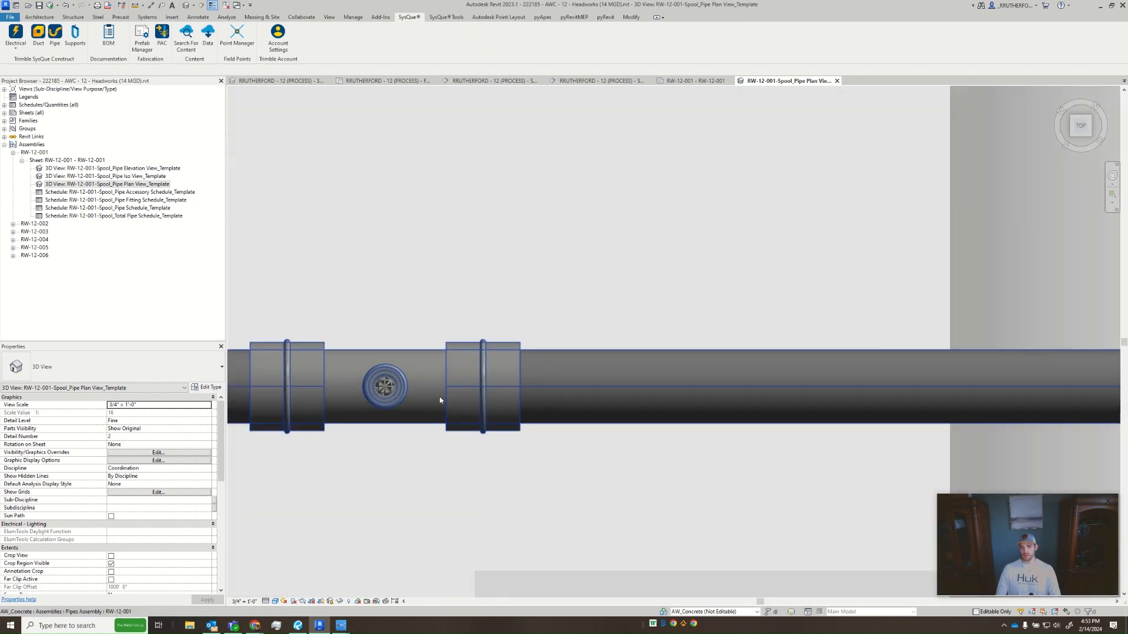
key(Tab)
click(388, 392)
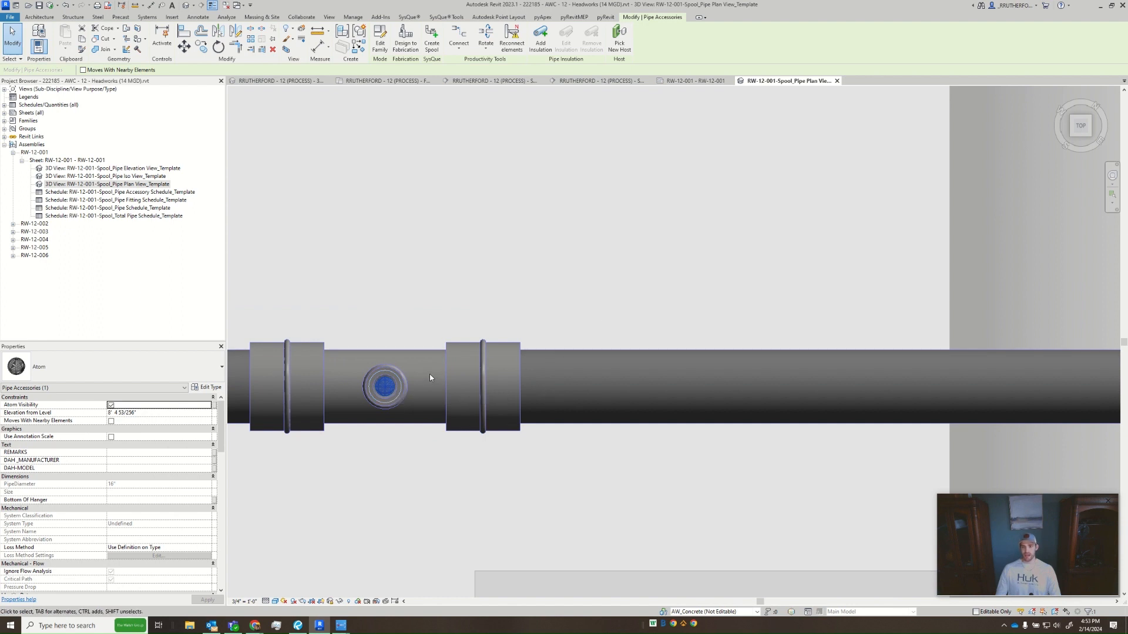
scroll(429, 377, down, 3)
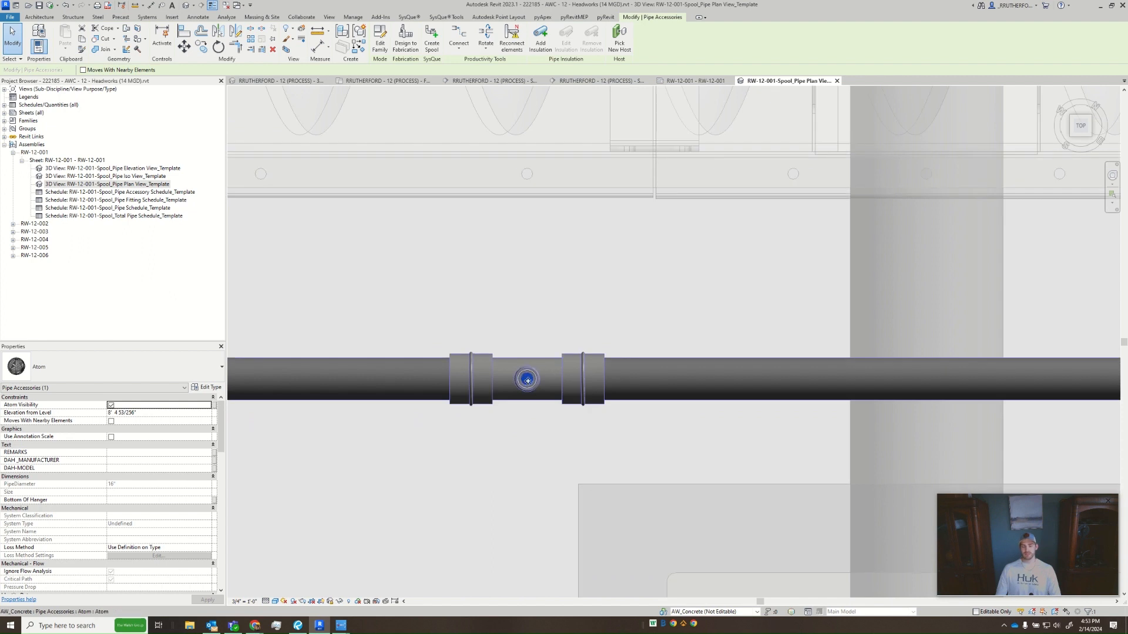
scroll(549, 375, up, 4)
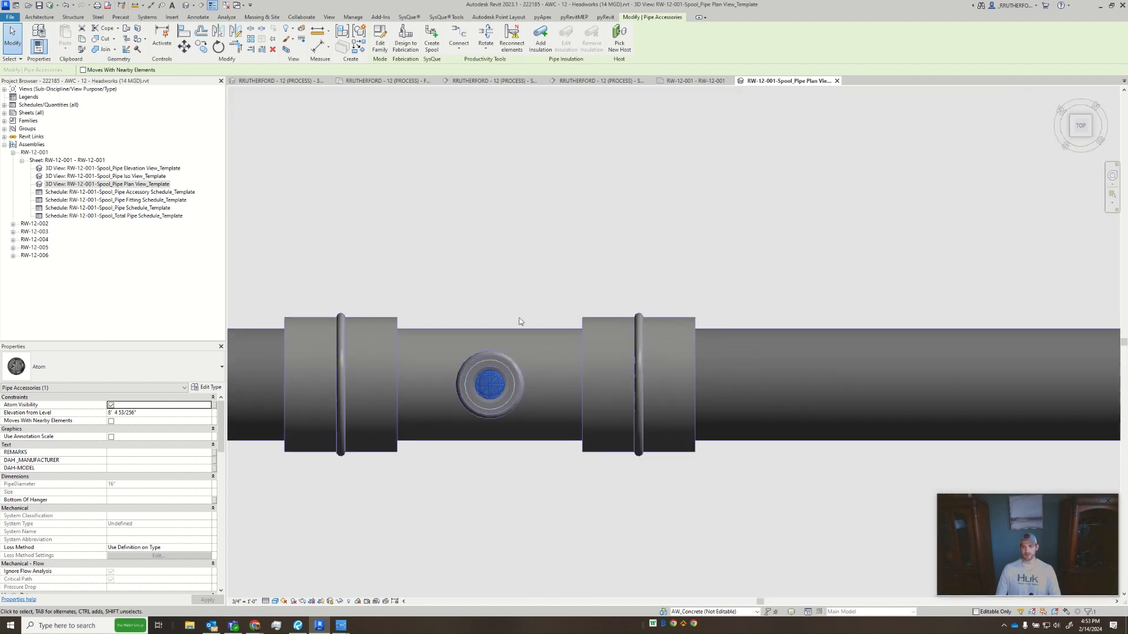
scroll(498, 376, up, 3)
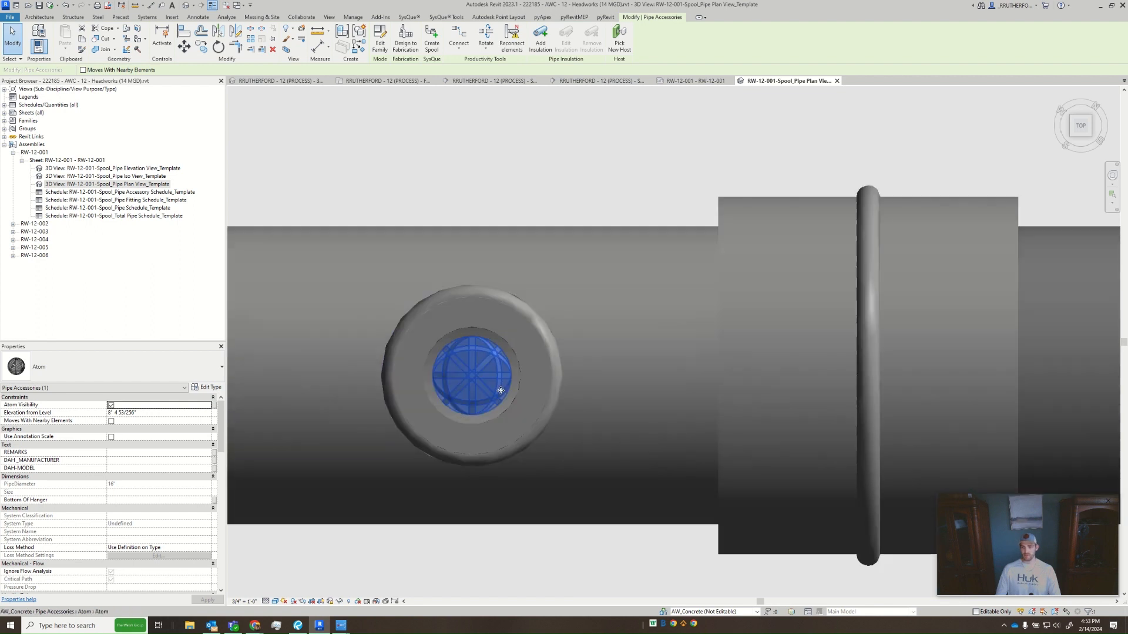
scroll(448, 409, down, 3)
click(501, 260)
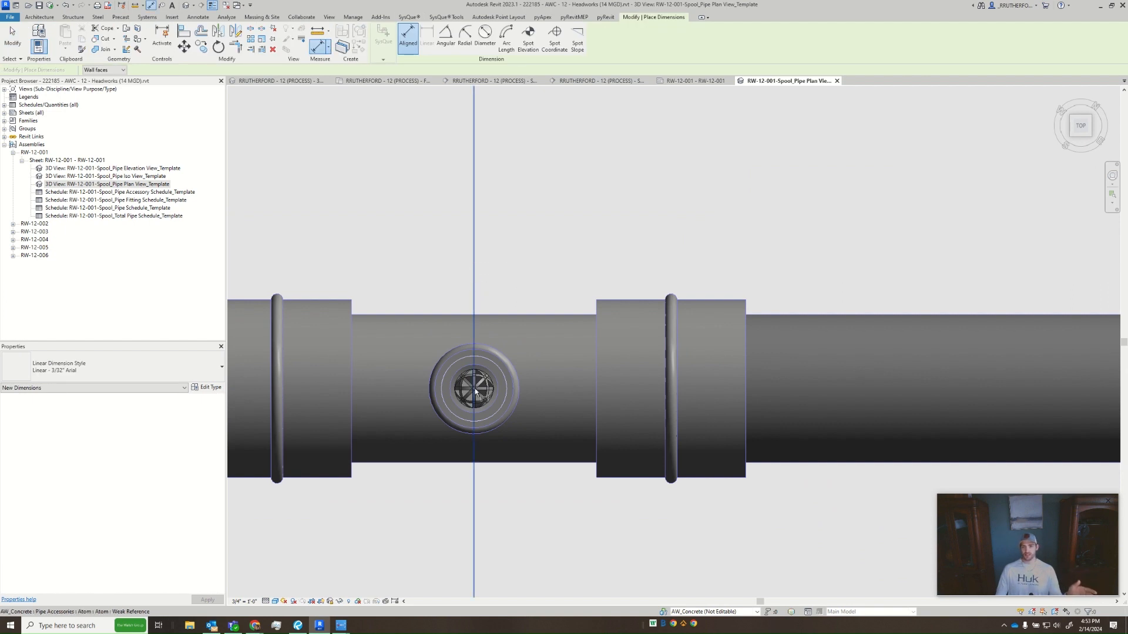
- Start an aligned dimension between the Atom reference at the first tee's centre and the one at the starting elbow
scroll(464, 371, up, 5)
scroll(458, 370, down, 7)
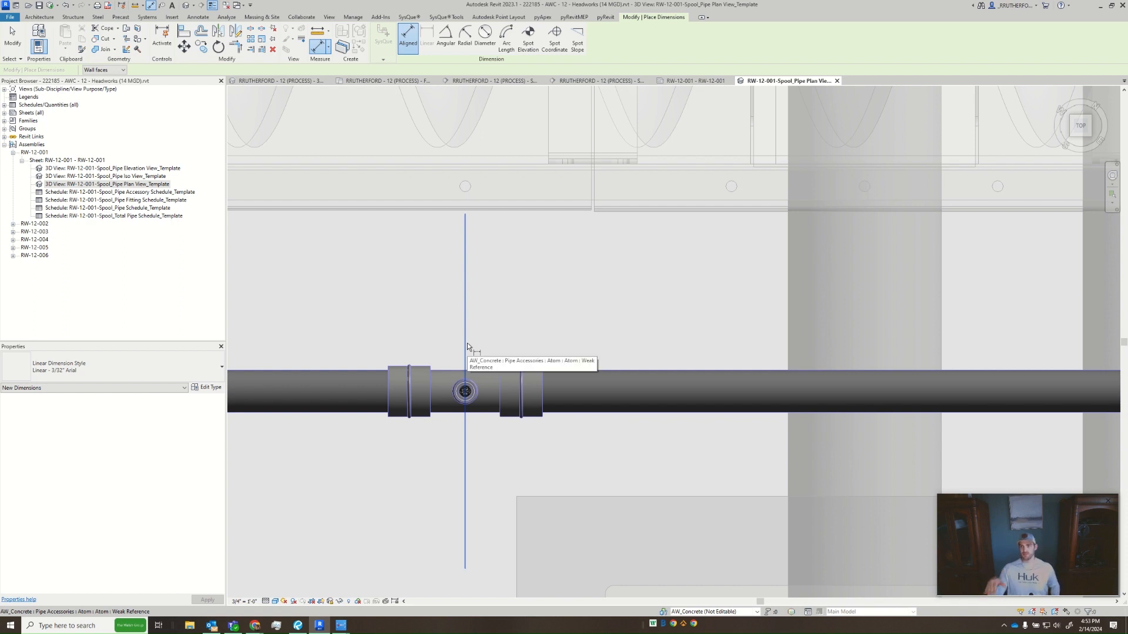
scroll(467, 344, down, 4)
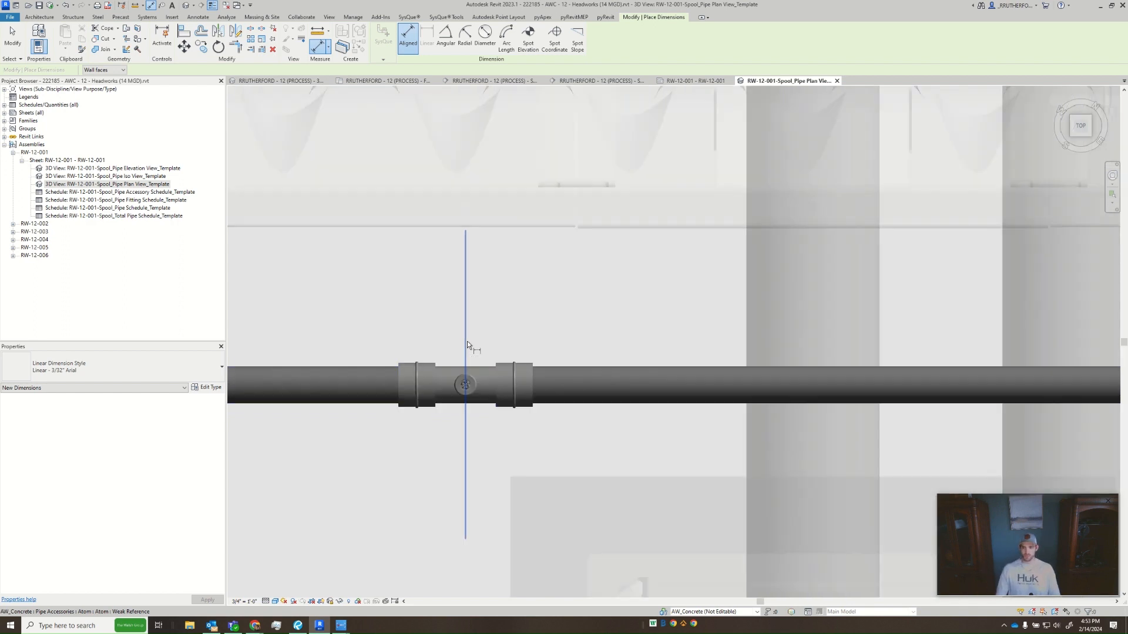
middle_drag(473, 347, 910, 357)
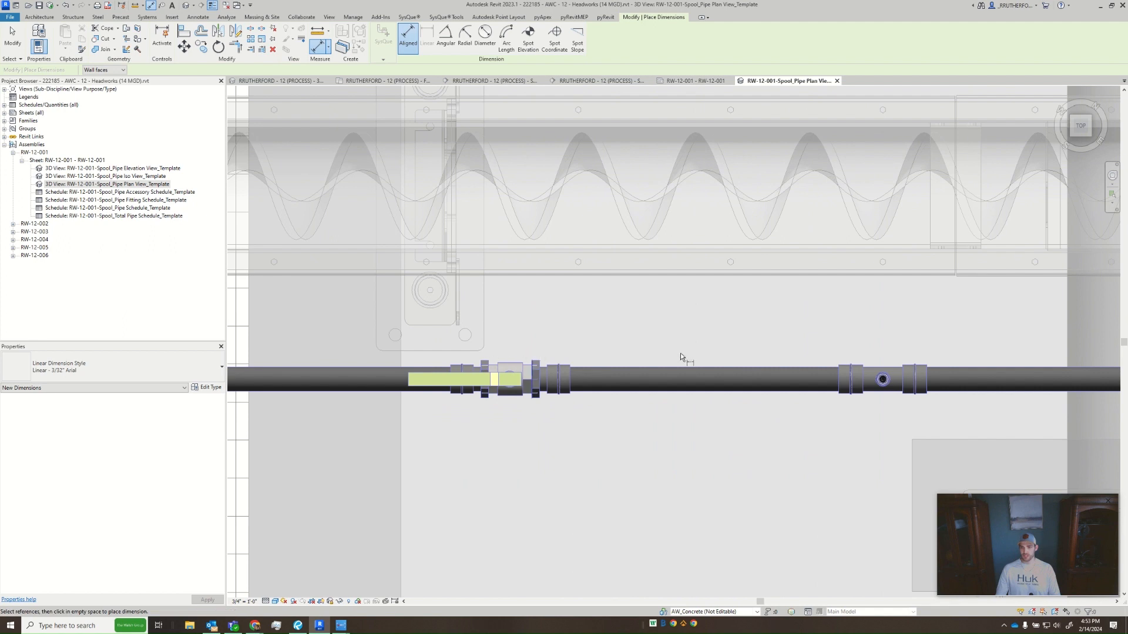
click(885, 351)
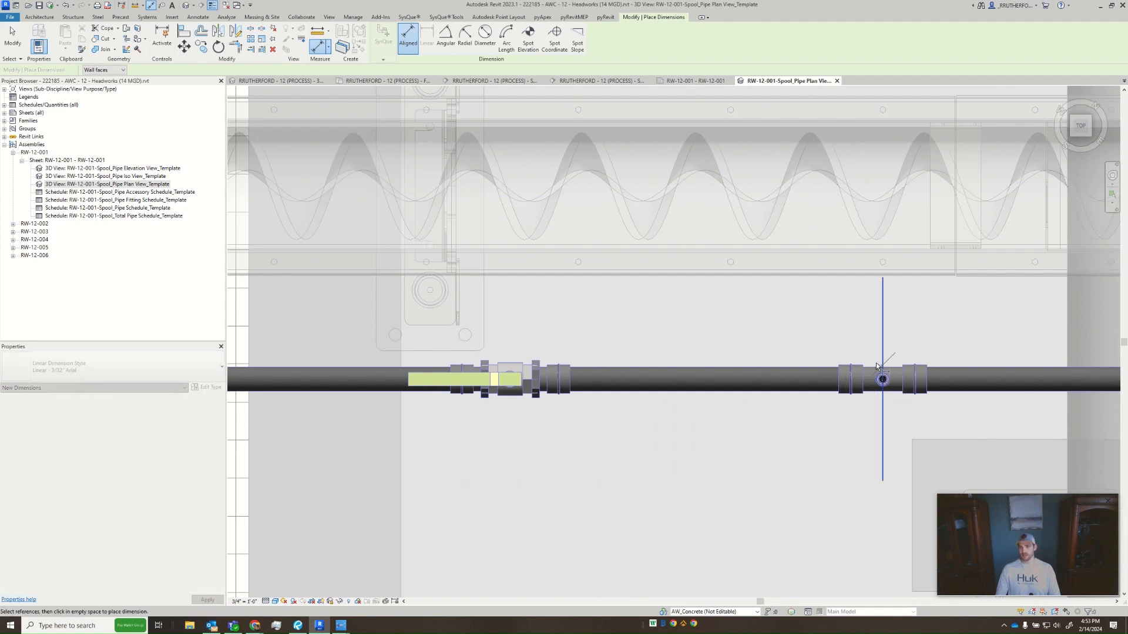
middle_drag(502, 324, 880, 313)
scroll(881, 313, down, 1)
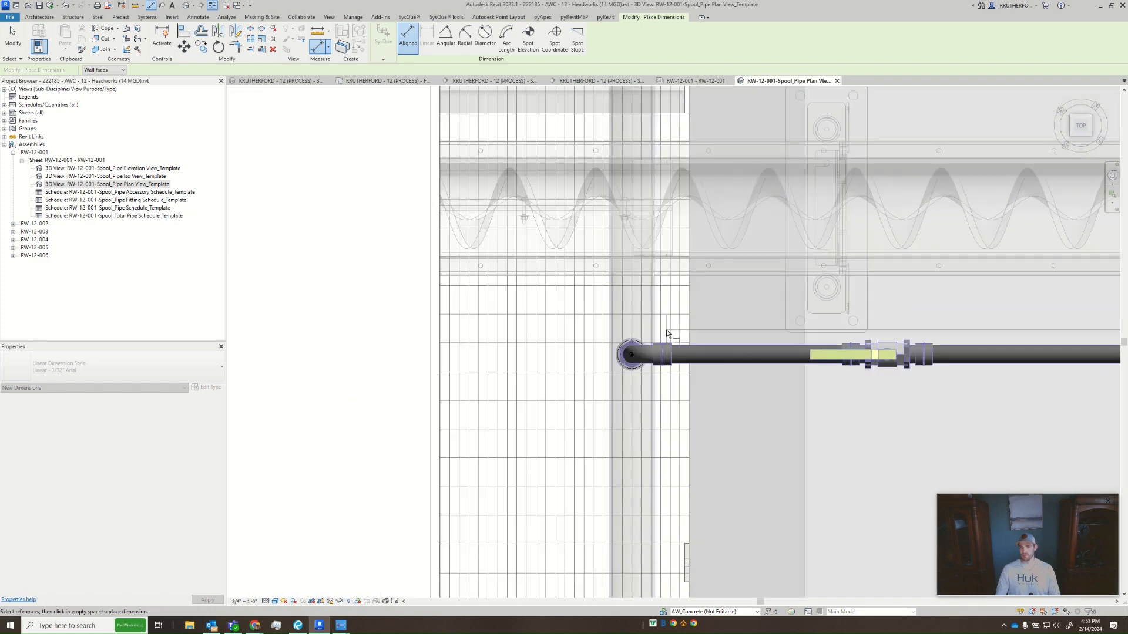
click(631, 337)
scroll(658, 331, down, 3)
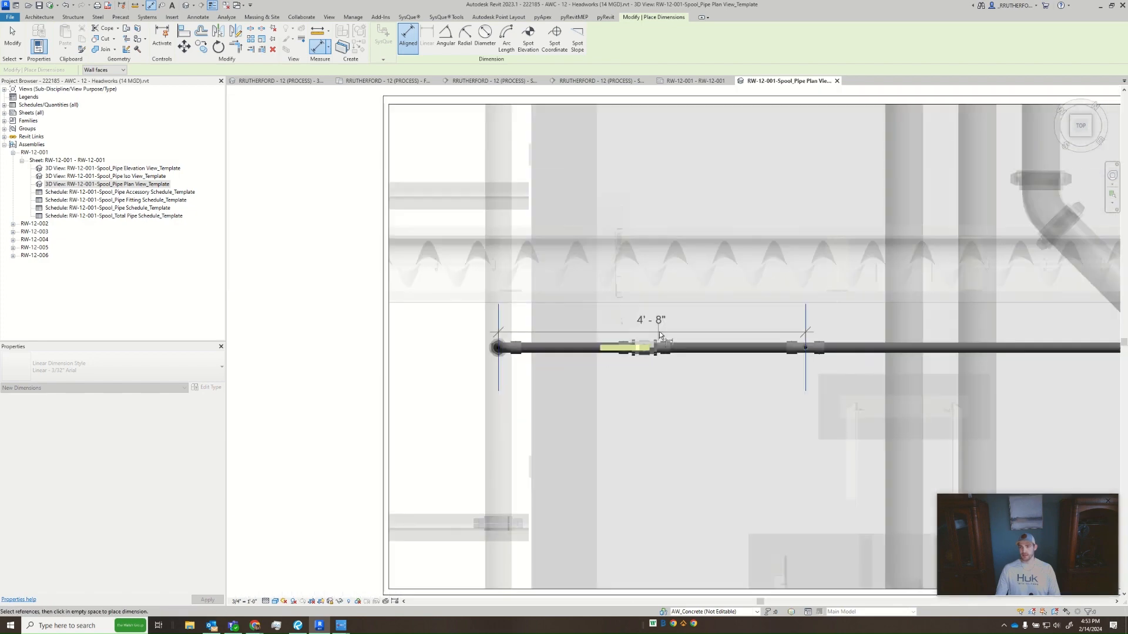
- Extend the dimension string through the next two tee centres to the outer end of the cap and place it above the pipe
middle_drag(828, 335, 474, 336)
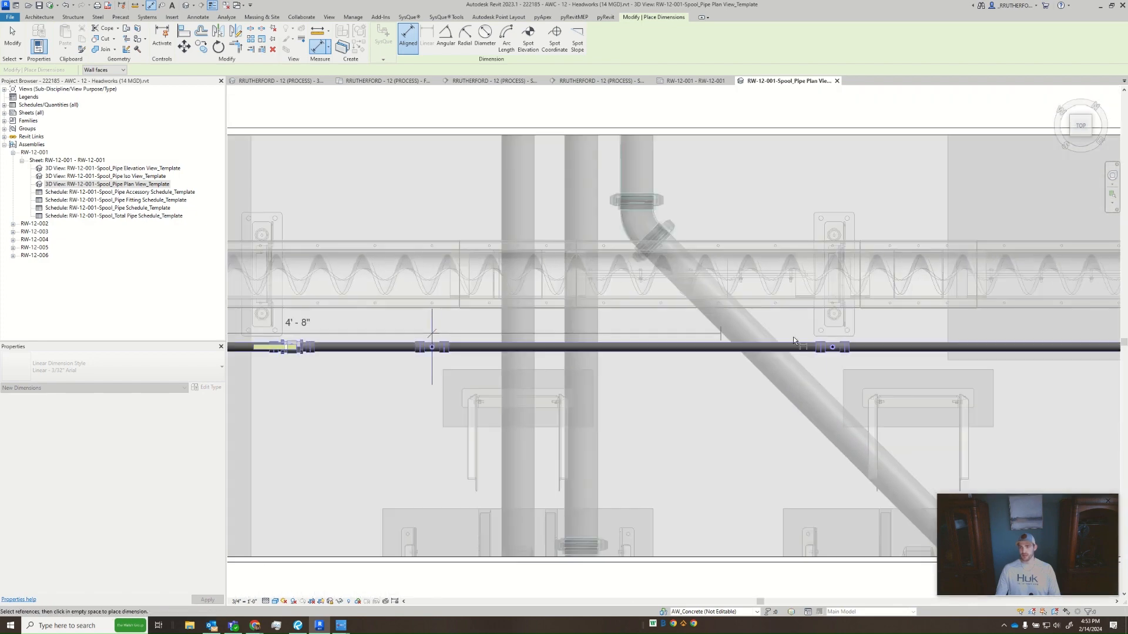
click(833, 347)
middle_drag(830, 340, 477, 351)
click(877, 355)
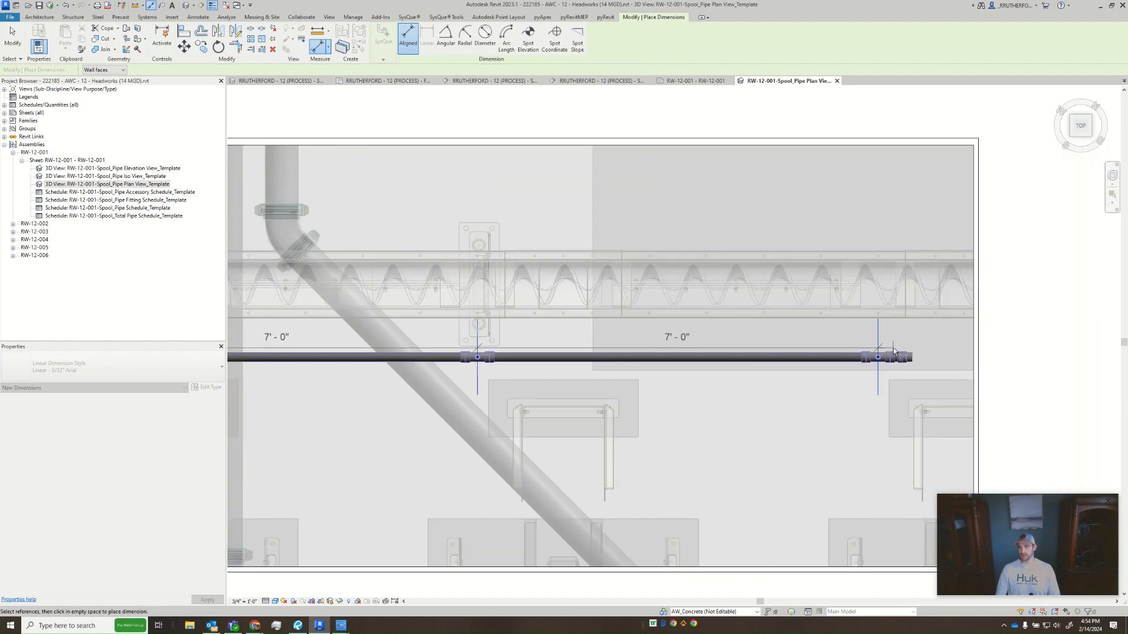
scroll(899, 346, up, 2)
scroll(899, 347, up, 3)
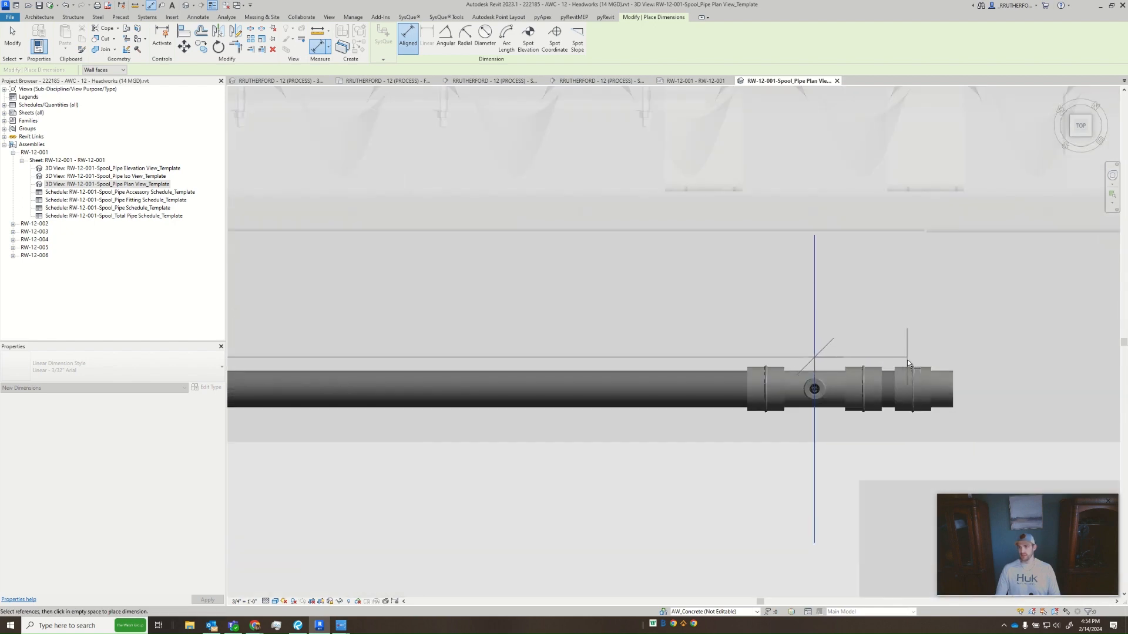
click(954, 379)
scroll(954, 379, down, 4)
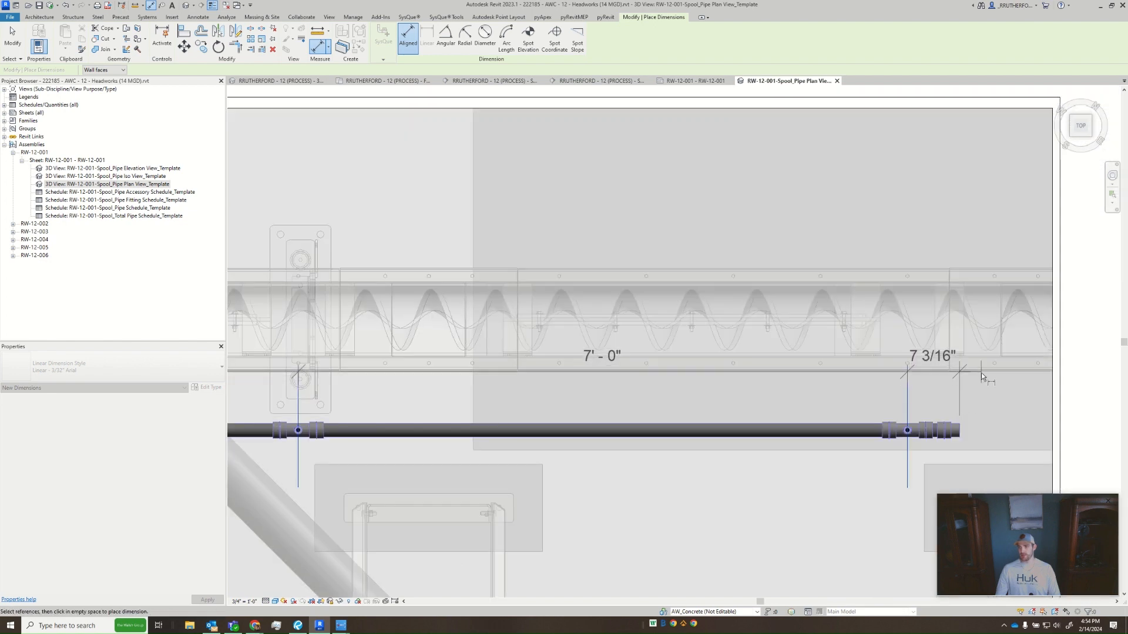
click(941, 369)
drag(941, 369, 936, 369)
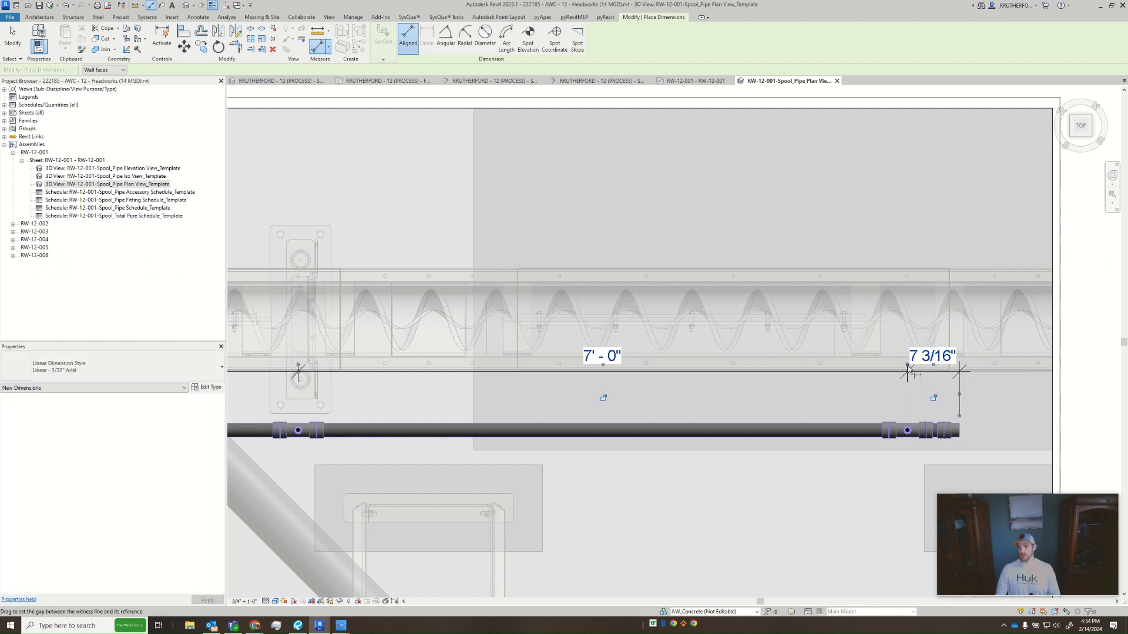
- Shorten the string's witness lines at the tees and the starting elbow so they end just above the pipe
drag(908, 368, 908, 417)
middle_drag(332, 396, 696, 367)
drag(693, 367, 694, 414)
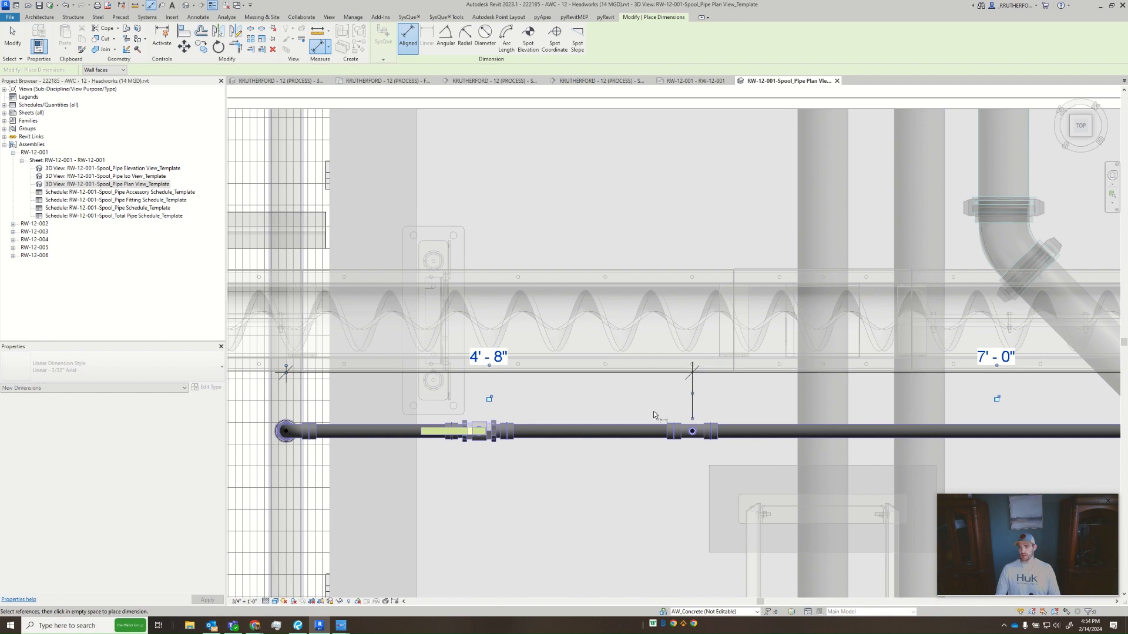
middle_drag(268, 377, 484, 366)
drag(503, 357, 504, 406)
scroll(677, 437, down, 3)
middle_drag(677, 437, 596, 333)
key(Escape)
key(Escape)
- Add an aligned dimension from the pipe run to the nearest edge of the pad below it, placed outside the crop region
middle_drag(733, 396, 589, 381)
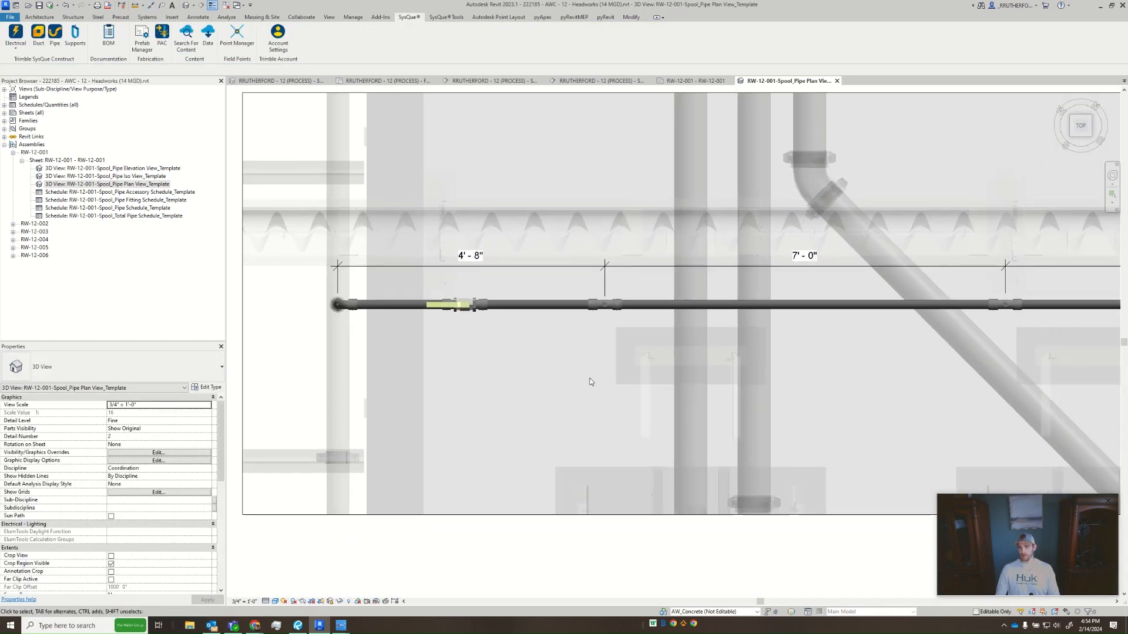
scroll(588, 381, down, 1)
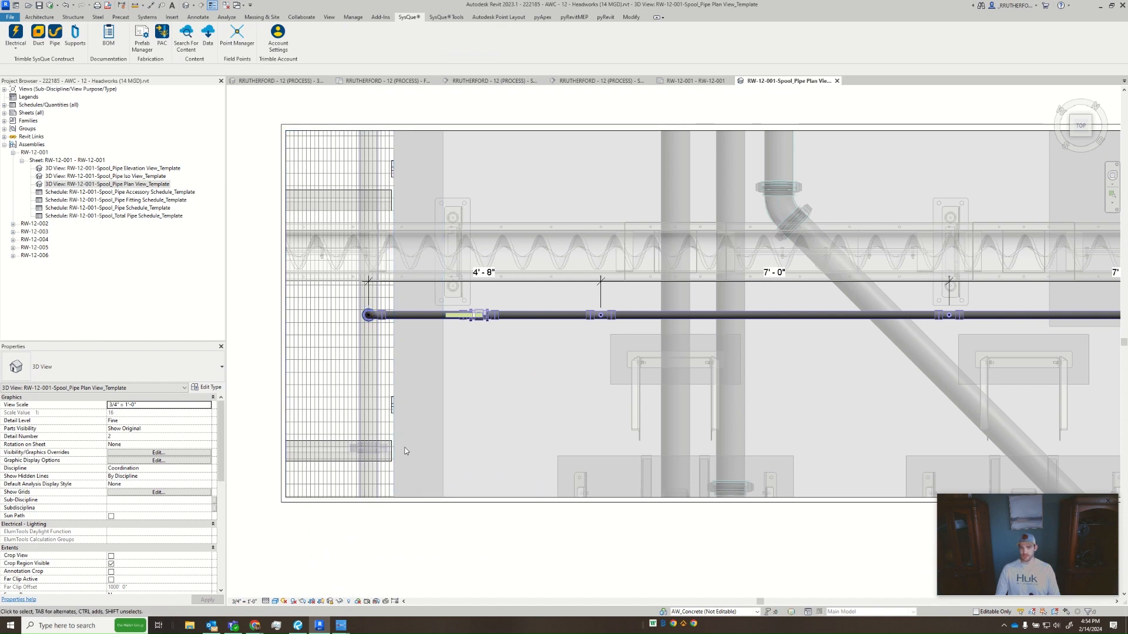
middle_drag(446, 425, 535, 416)
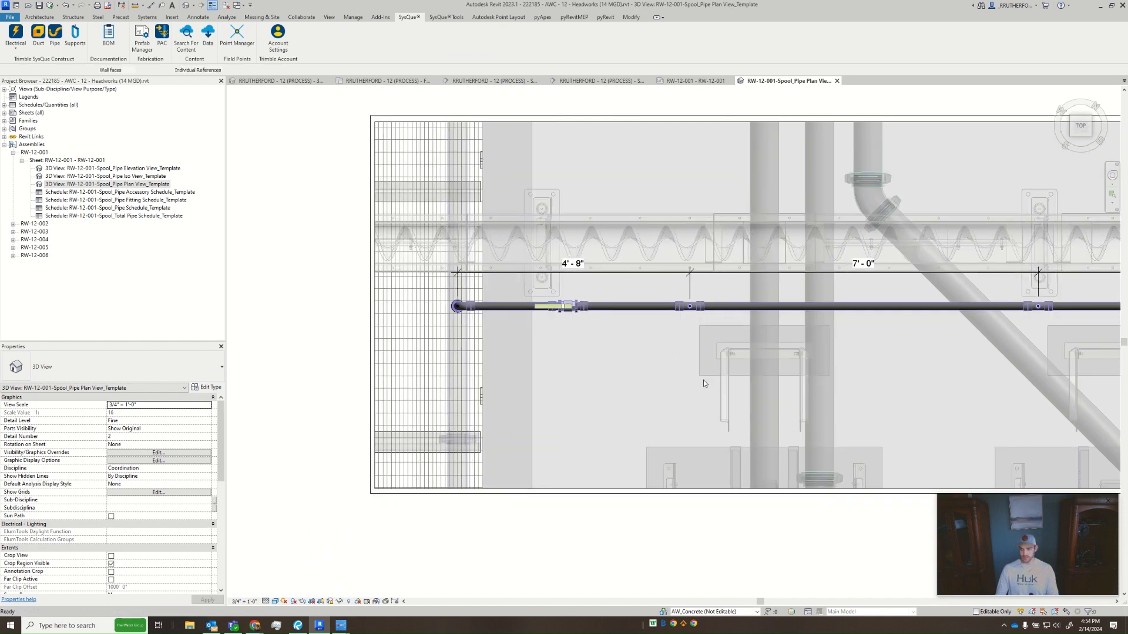
key(d)
key(i)
click(682, 307)
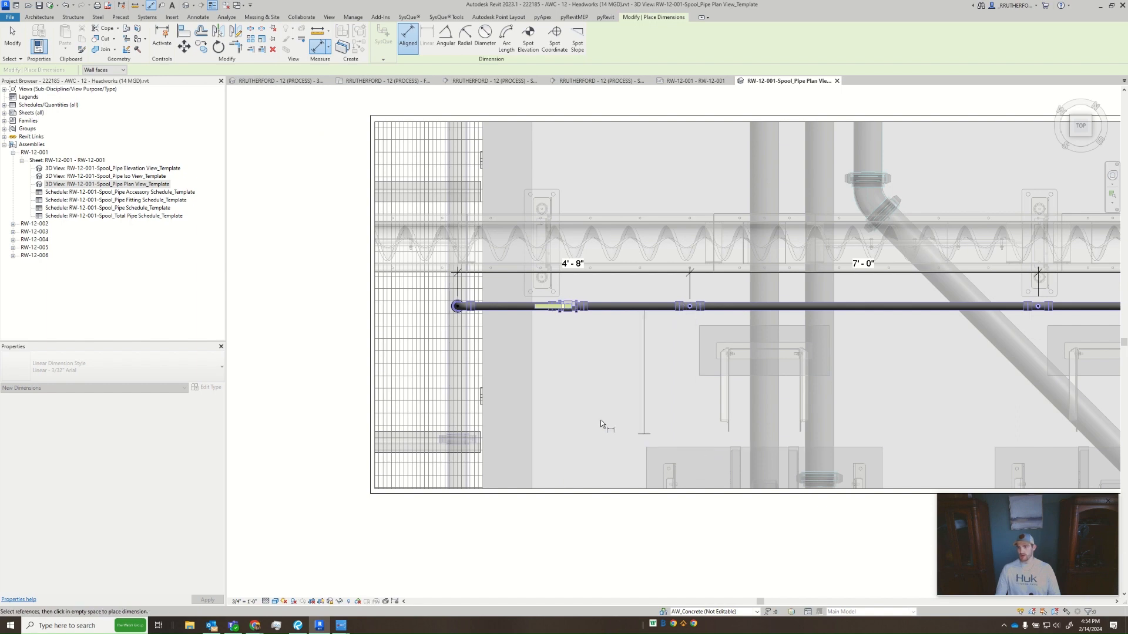
middle_drag(936, 451, 355, 441)
scroll(354, 440, down, 2)
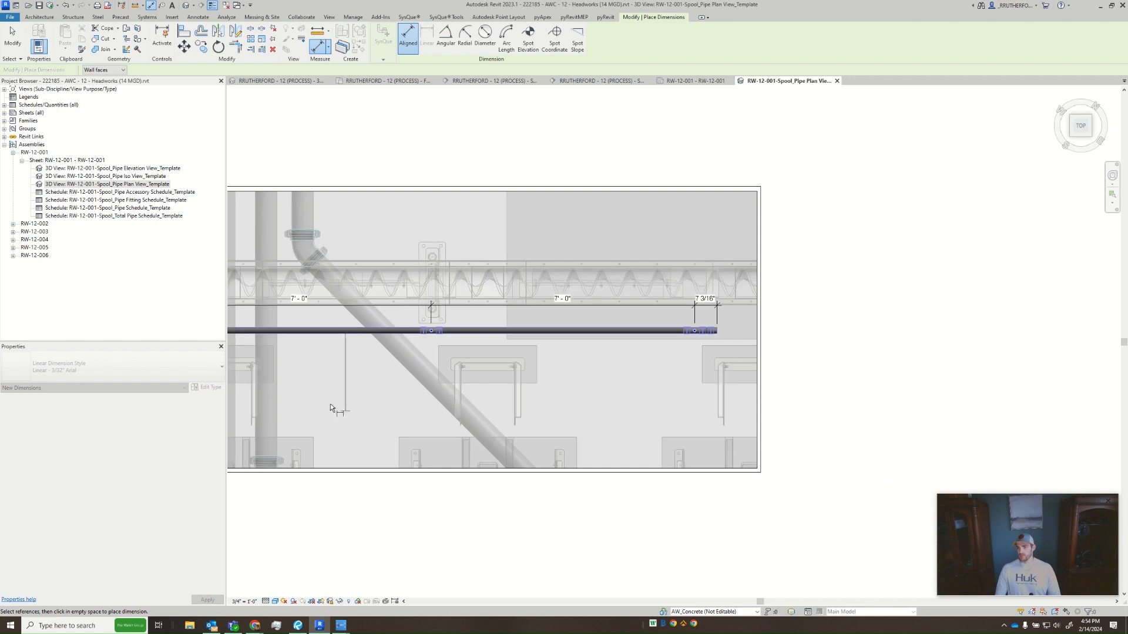
middle_drag(306, 389, 797, 394)
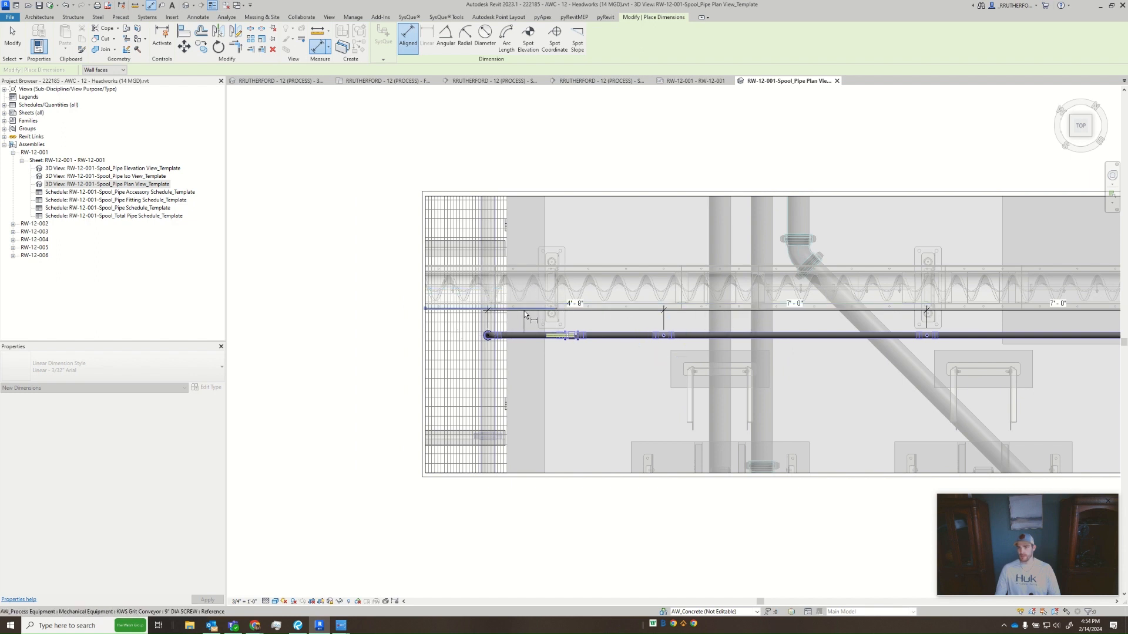
click(658, 439)
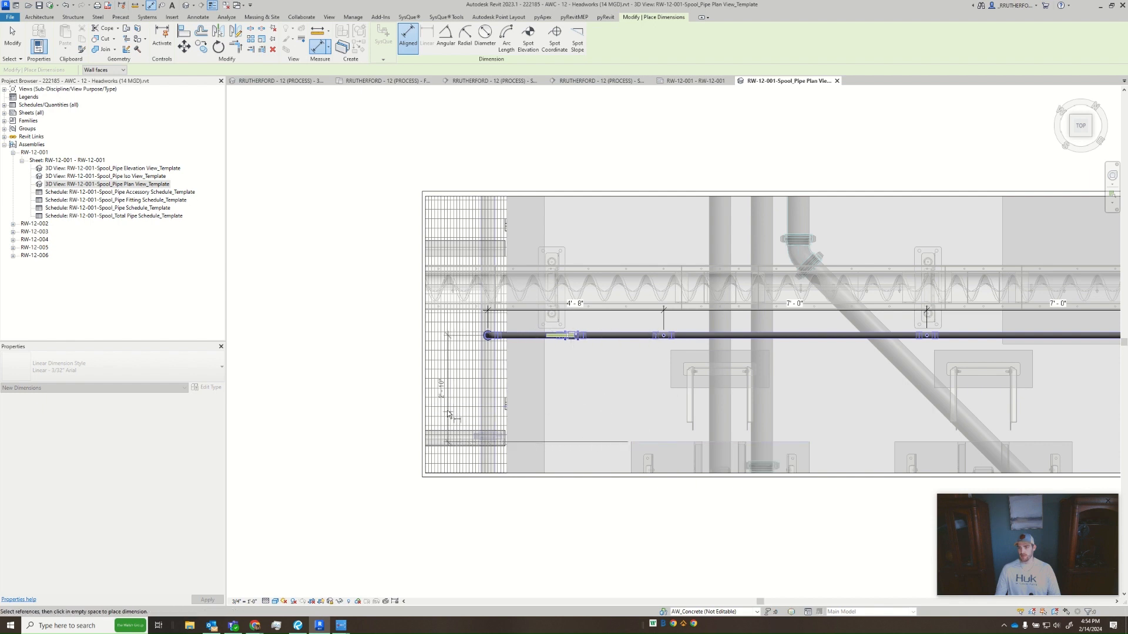
click(406, 411)
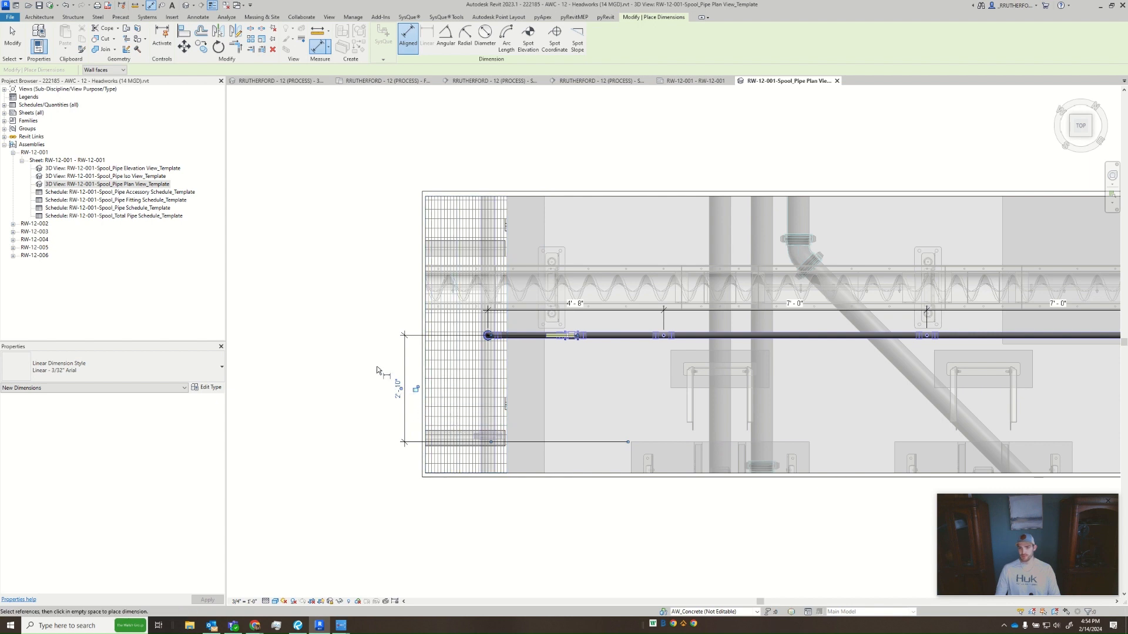
- Move the pipe-to-pad dimension line inside the crop region, close to the starting elbow
key(Escape)
drag(407, 376, 464, 382)
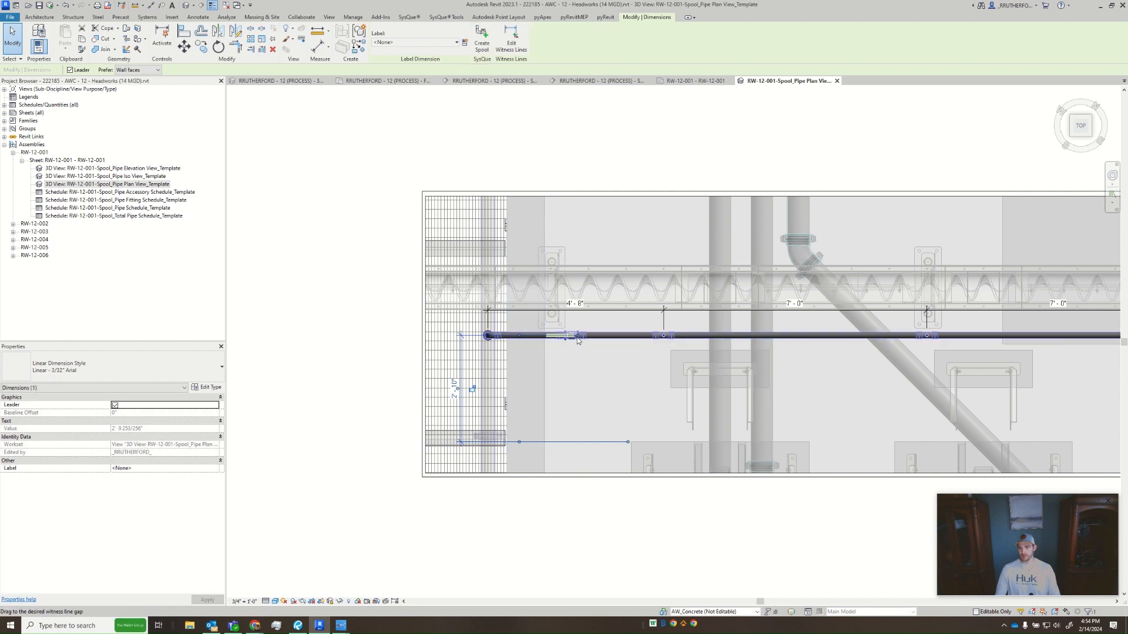
click(596, 372)
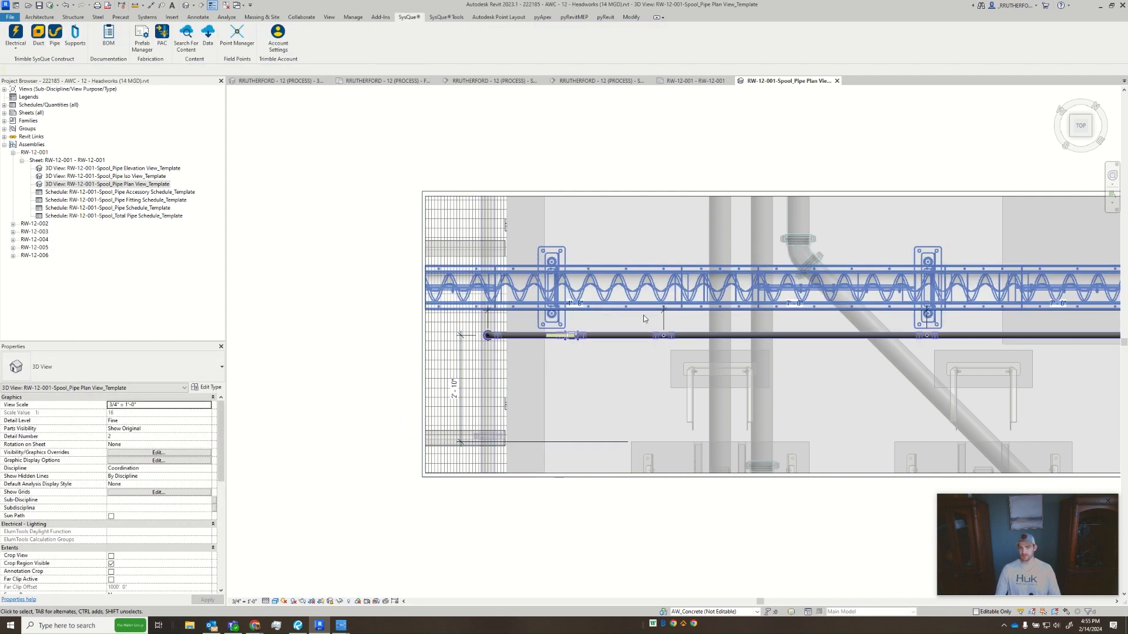
- Inspect the Atom accessory at the first tee and the APOLLO 76F-100 valve on the pipe run
click(665, 324)
scroll(650, 331, up, 4)
middle_drag(650, 327, 646, 478)
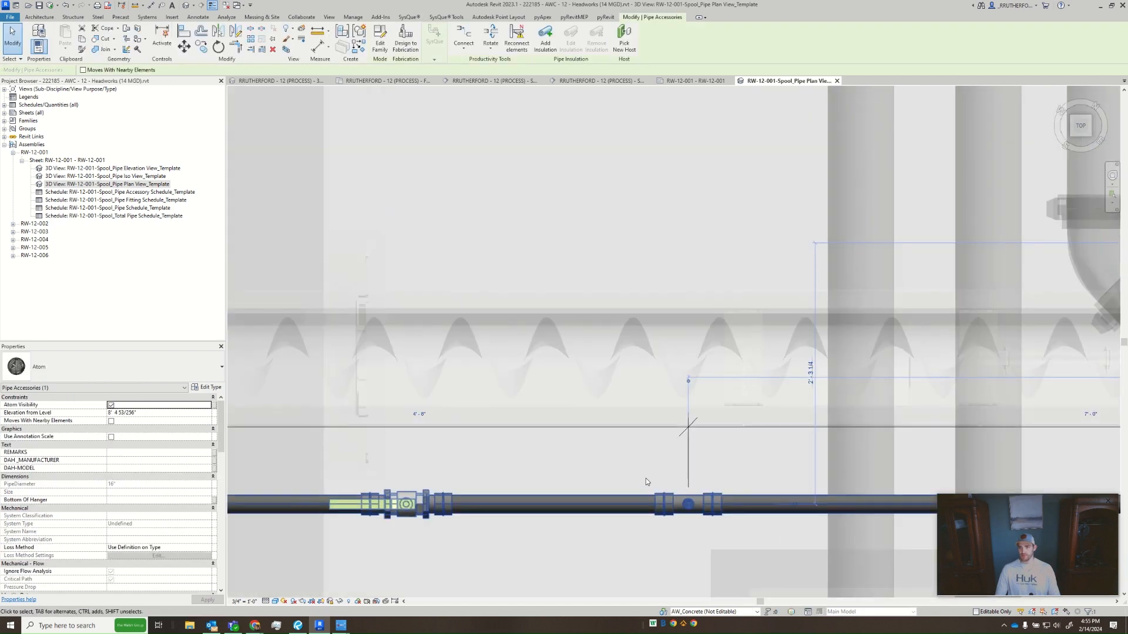
click(646, 478)
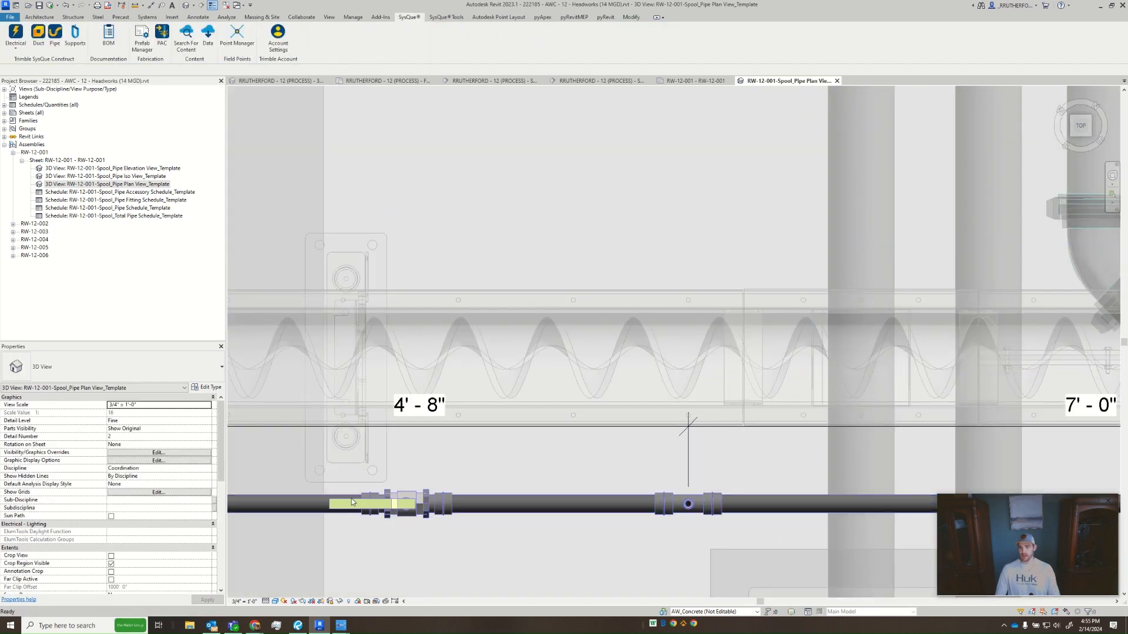
click(407, 491)
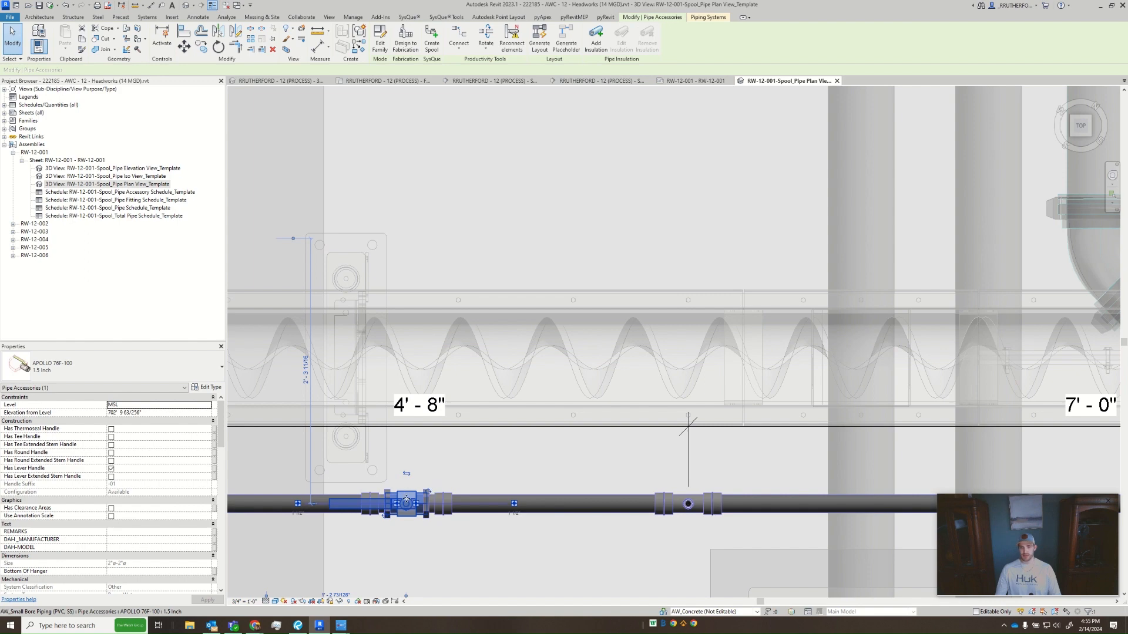
click(635, 472)
scroll(689, 466, up, 5)
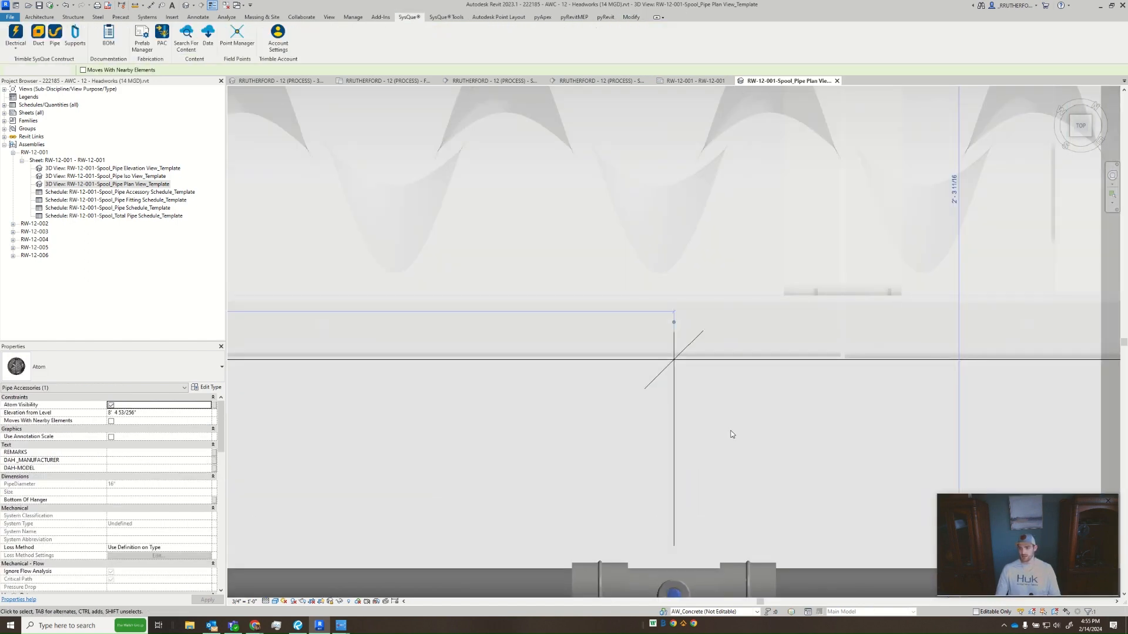
click(674, 376)
middle_drag(742, 377, 935, 343)
scroll(935, 343, down, 2)
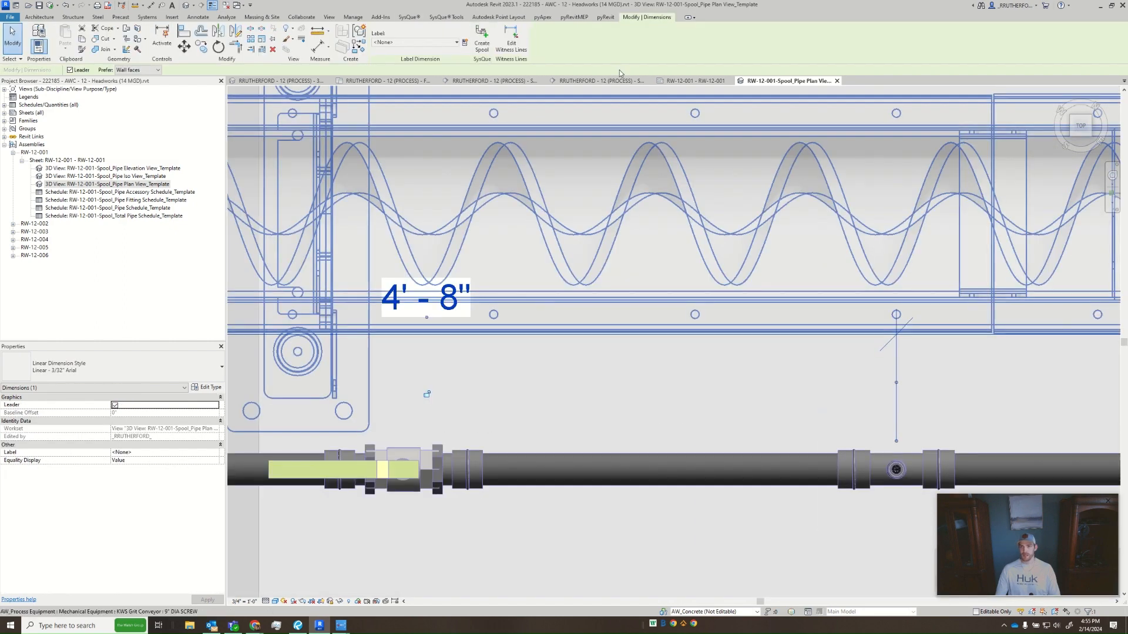
click(511, 40)
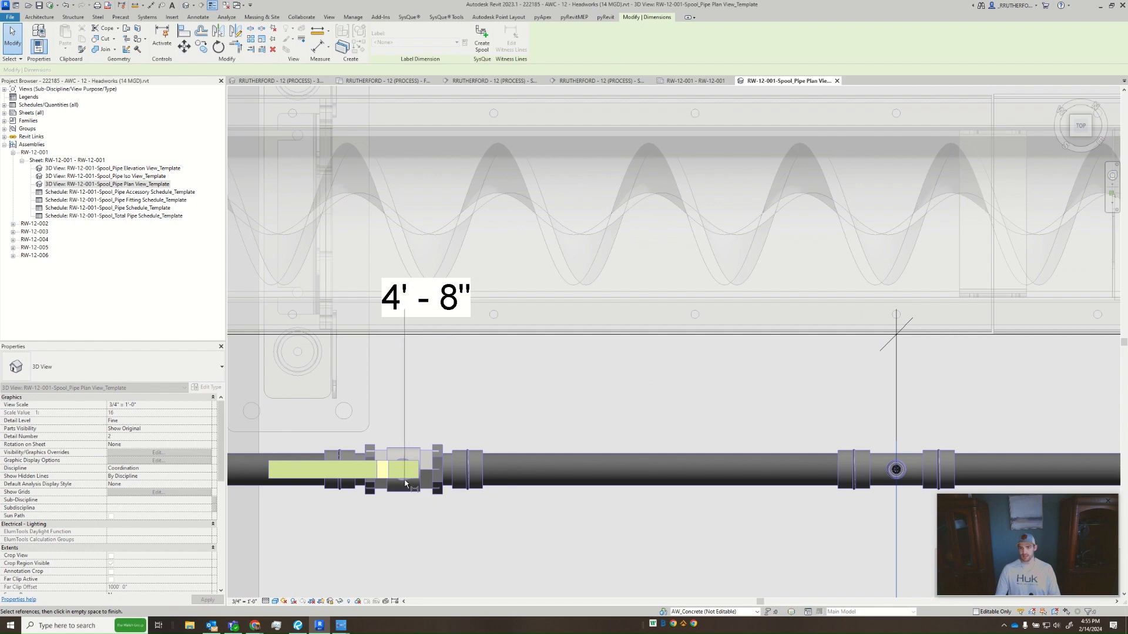
- Switch the plan view to Wireframe and add a witness line at the APOLLO valve's centre to the pipe run's dimension string
click(275, 601)
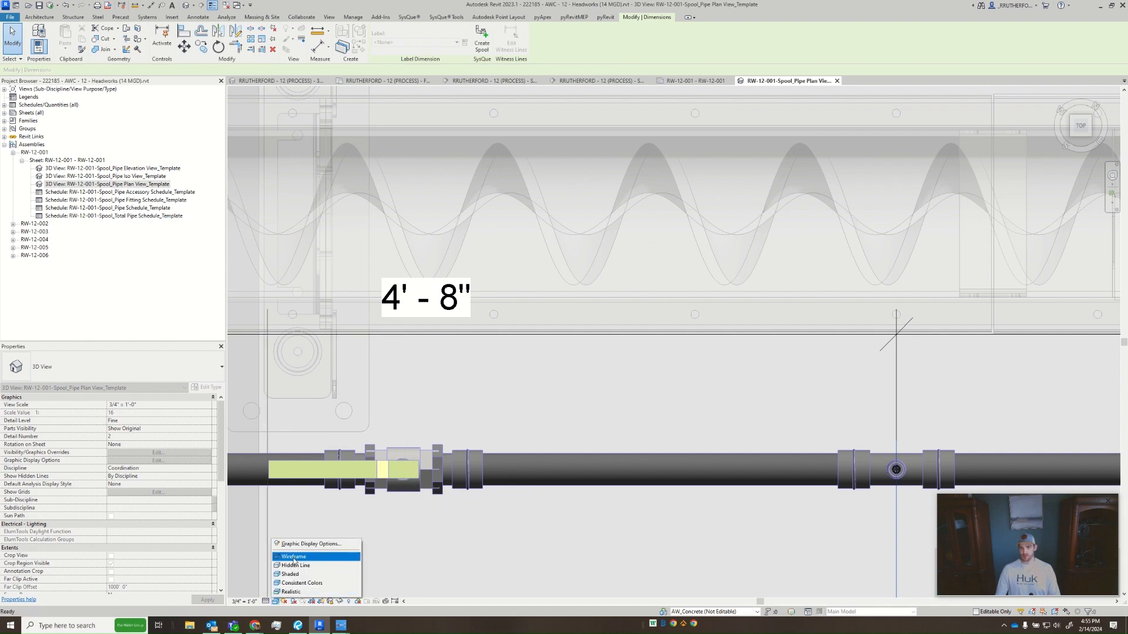
click(293, 557)
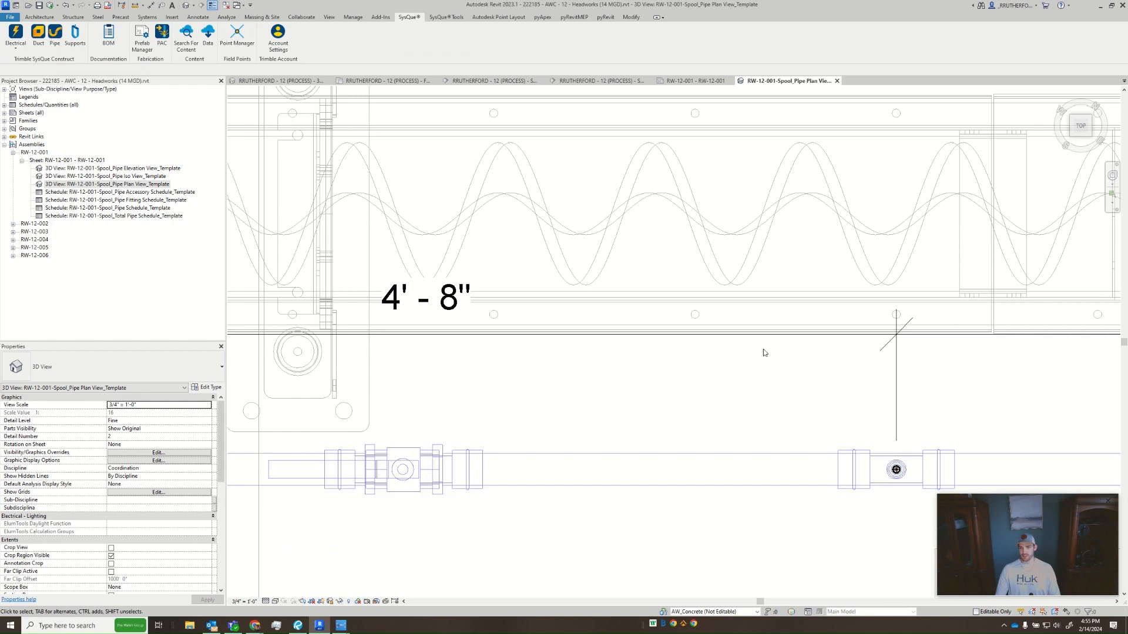
click(896, 390)
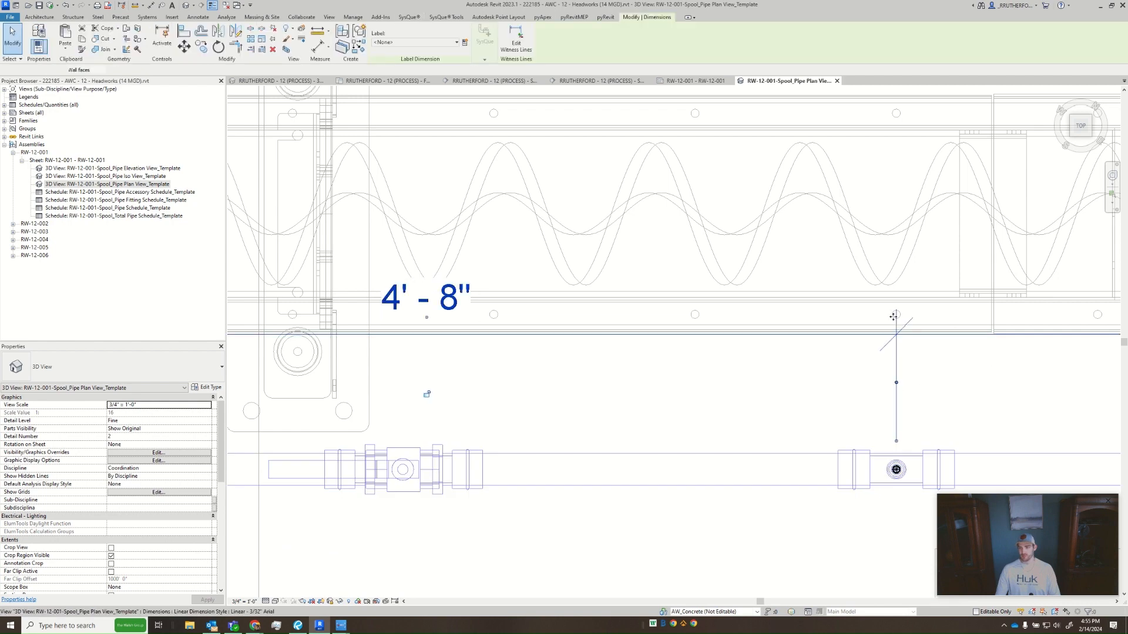
click(517, 34)
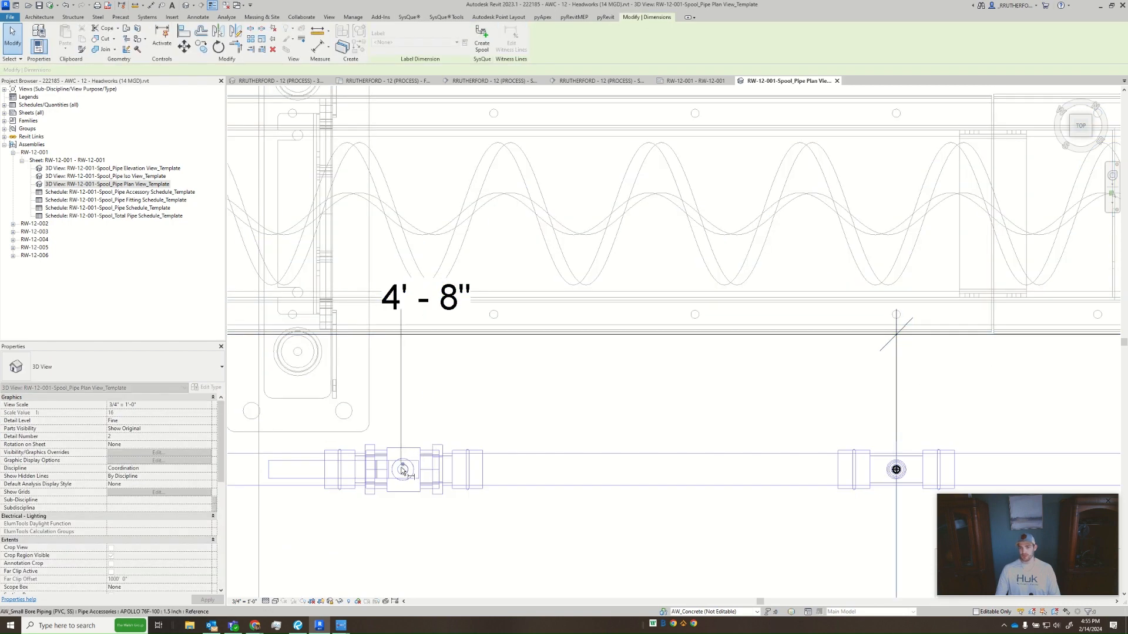
click(403, 468)
click(453, 391)
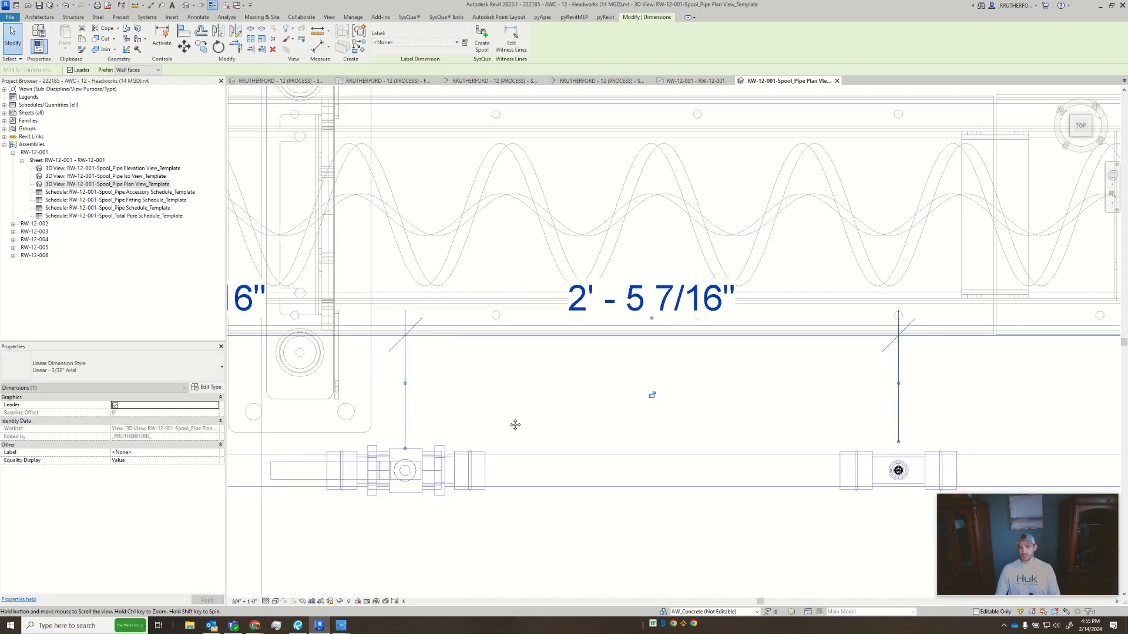
middle_drag(515, 423, 560, 415)
scroll(560, 415, down, 2)
click(539, 420)
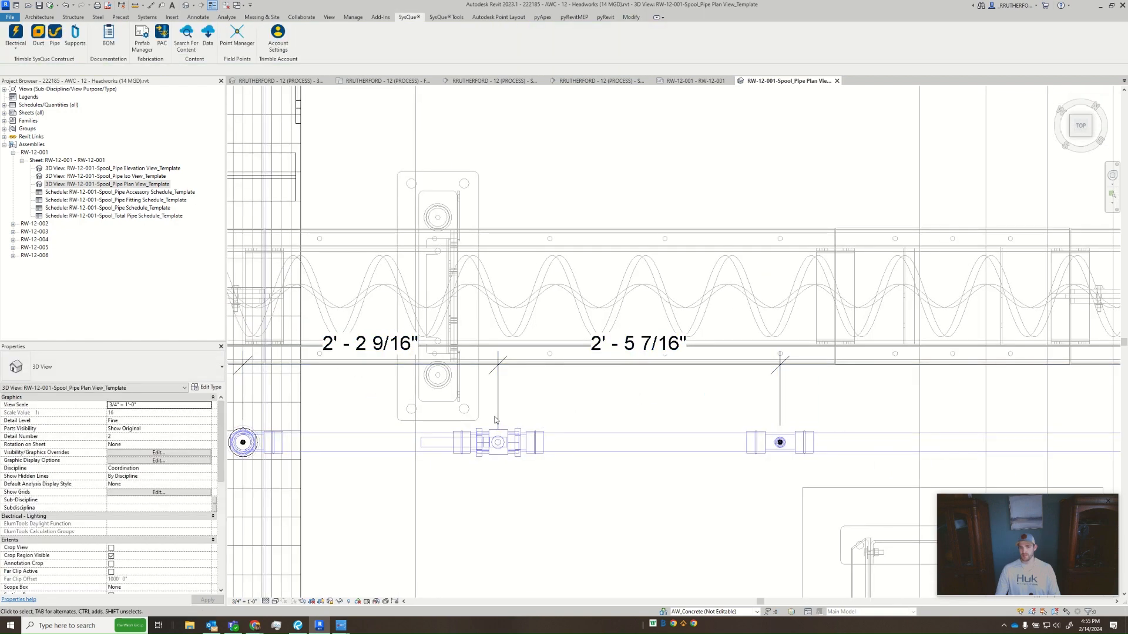
- Review the linear dimension types available for the pipe run's dimension string, leaving its current type in place
scroll(605, 420, up, 3)
scroll(641, 392, down, 1)
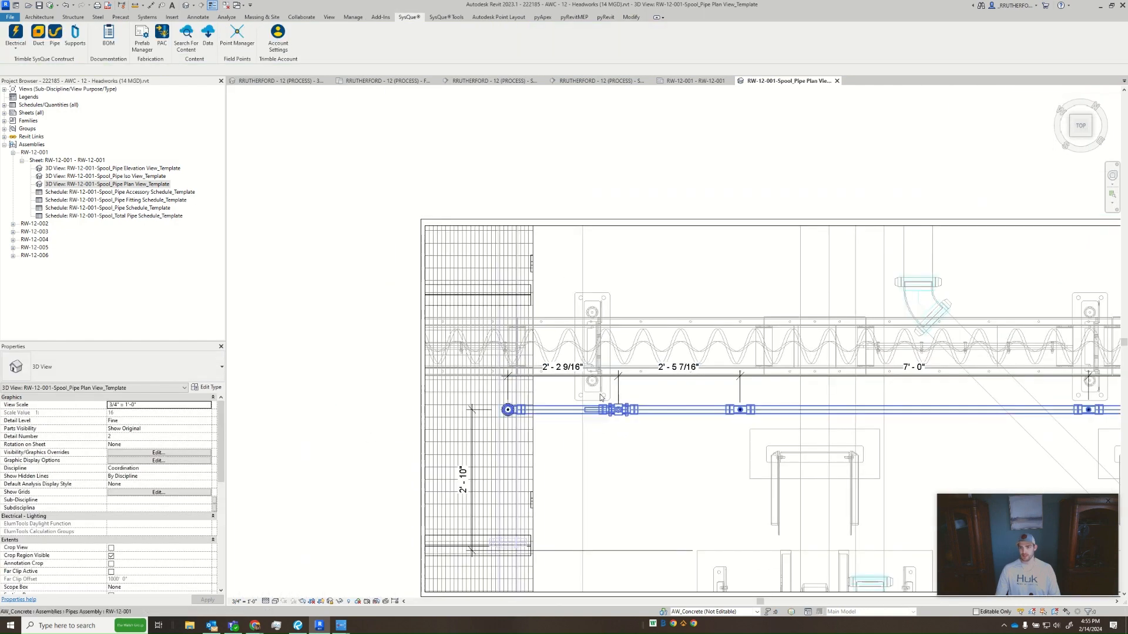
click(619, 386)
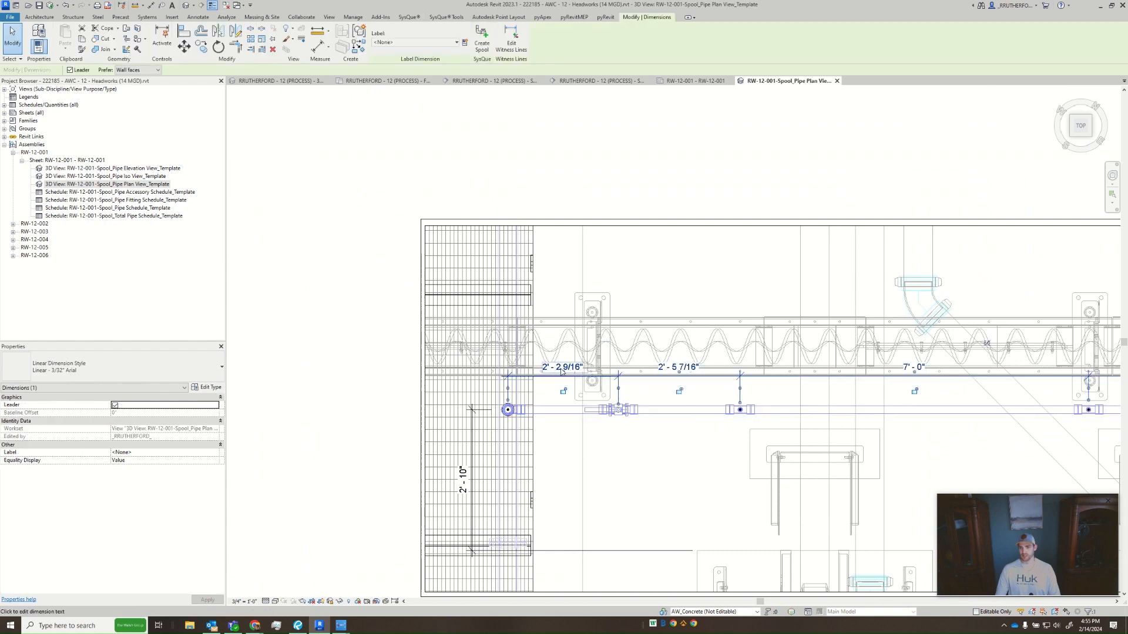
scroll(611, 370, up, 1)
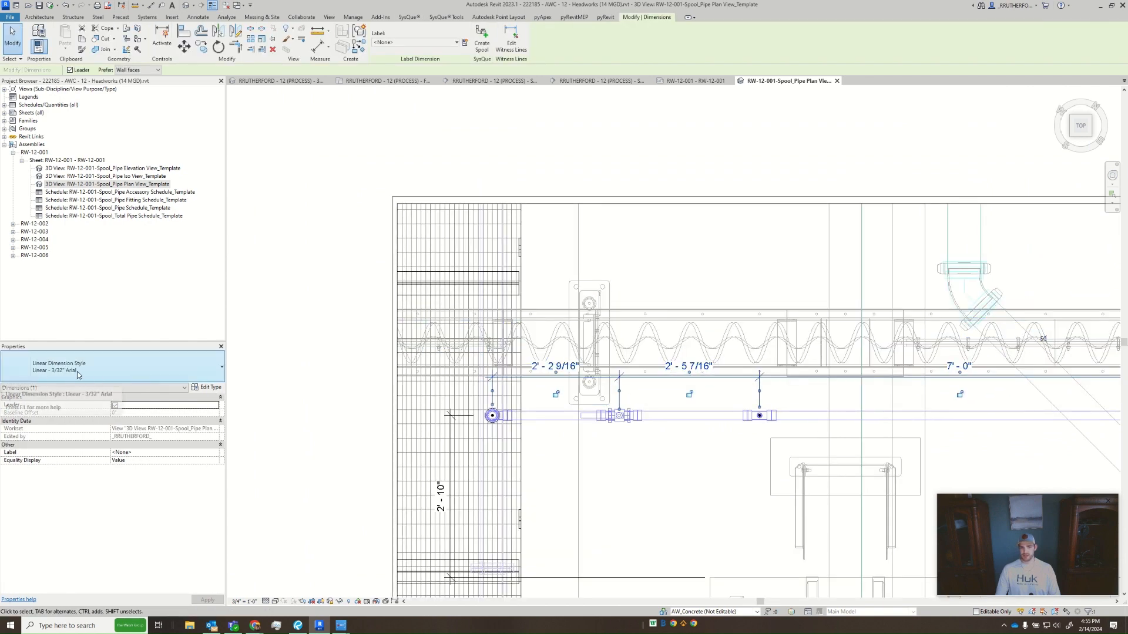
click(149, 370)
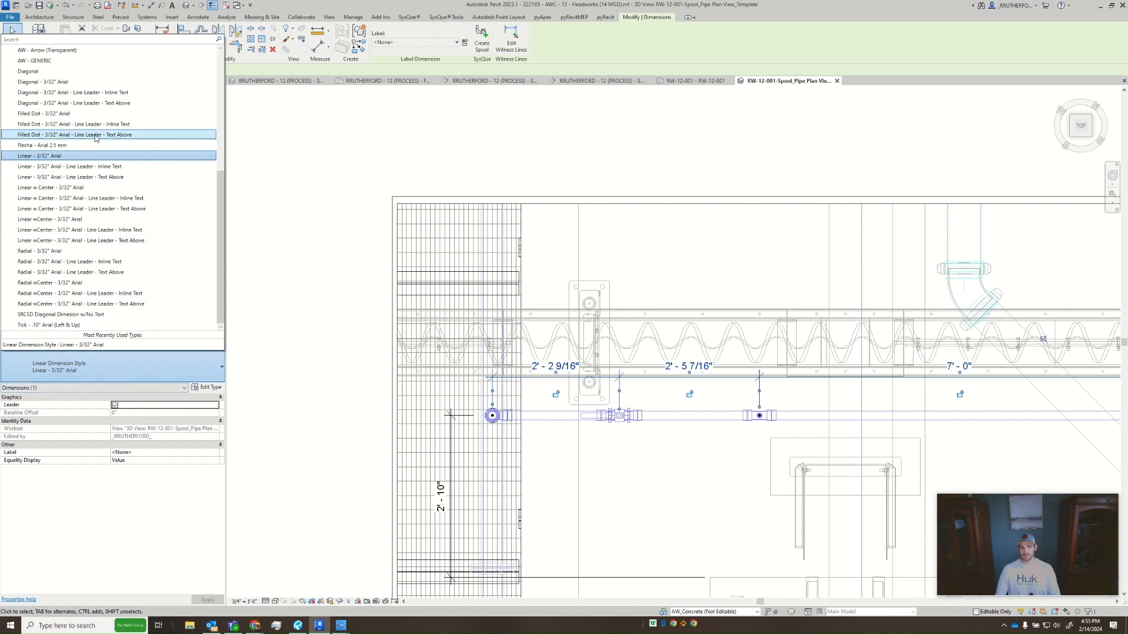
scroll(114, 262, up, 6)
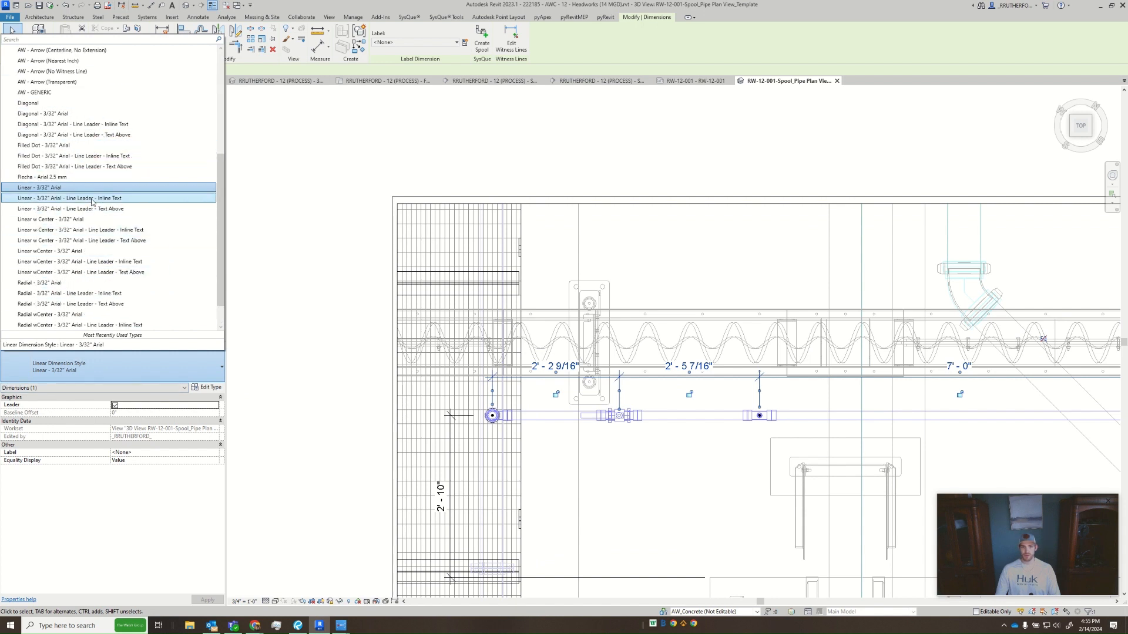
scroll(94, 206, down, 6)
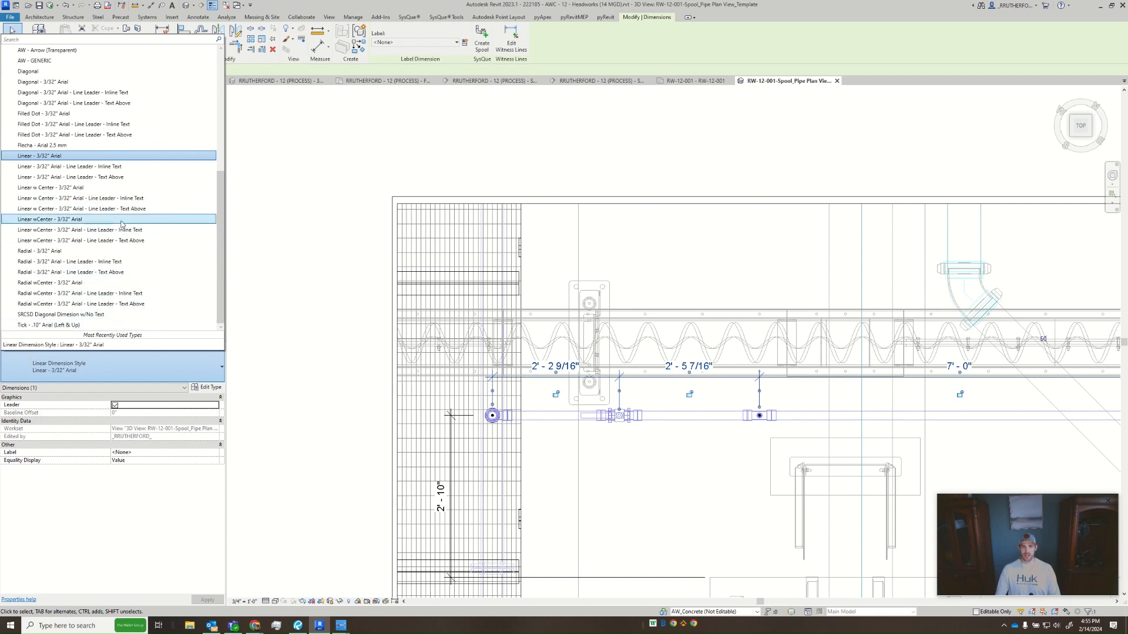
key(Escape)
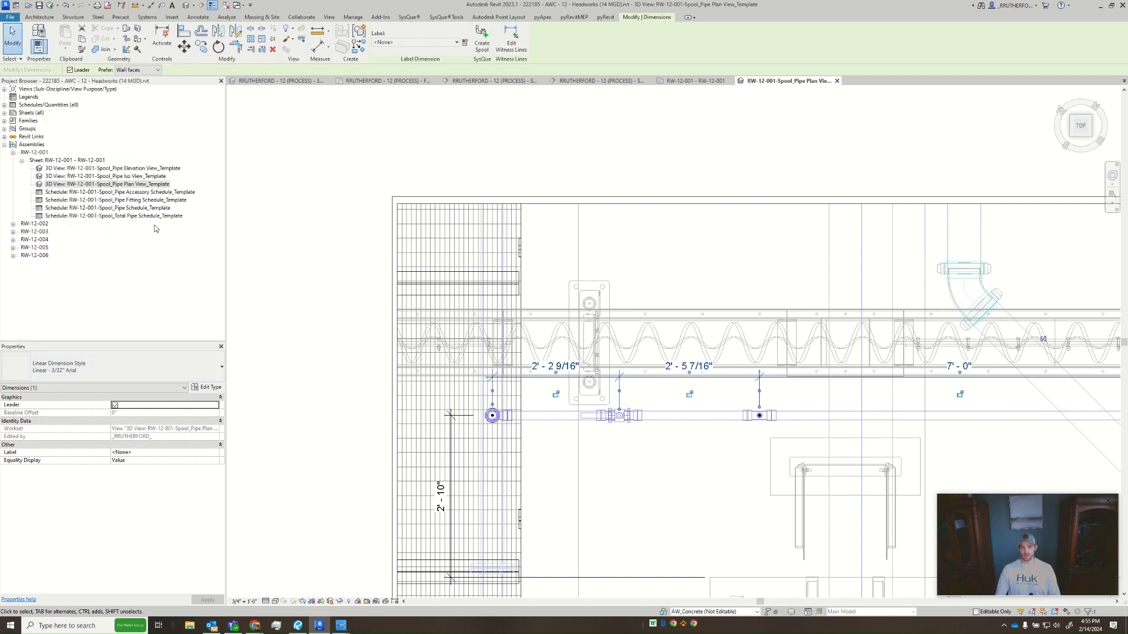
key(Escape)
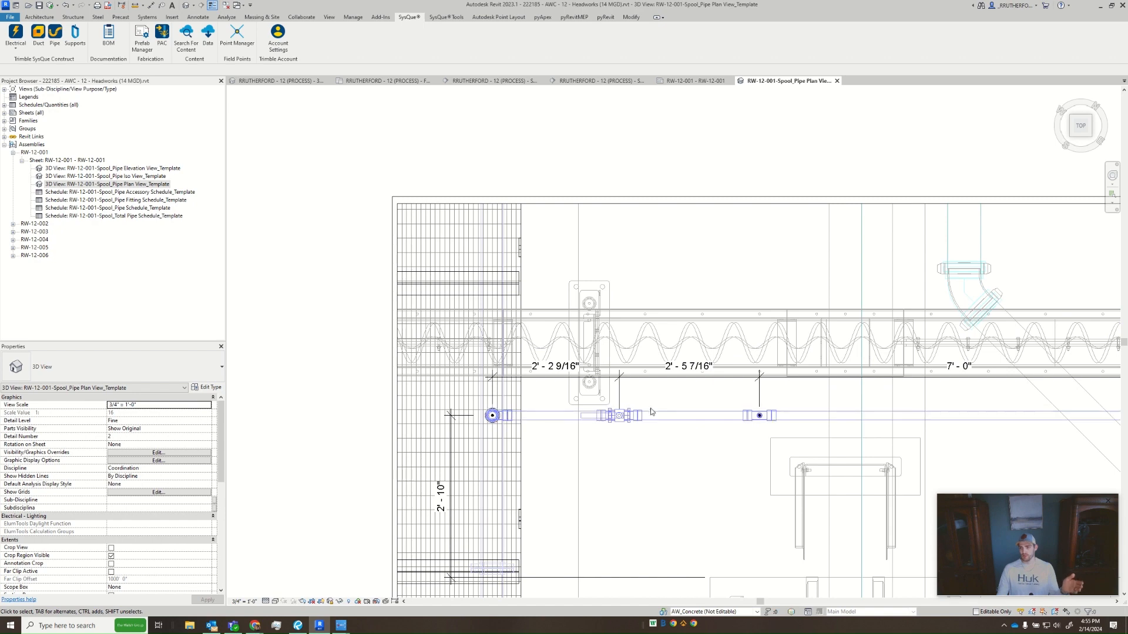
- Set the plan view's visual style back to Shaded
middle_drag(685, 474, 616, 461)
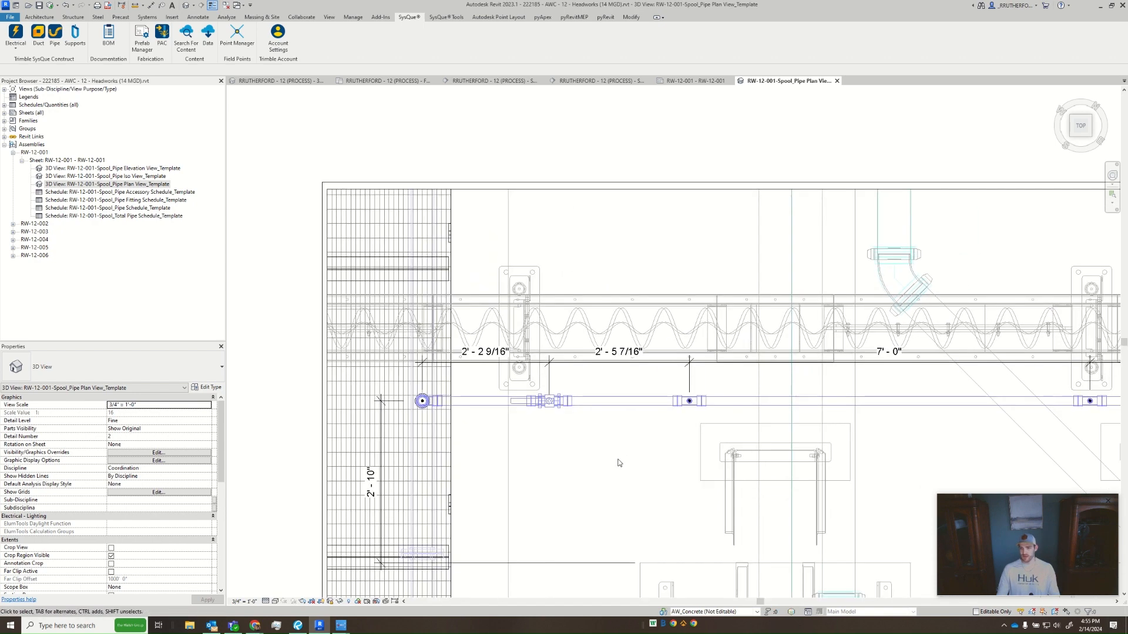
click(275, 602)
click(306, 579)
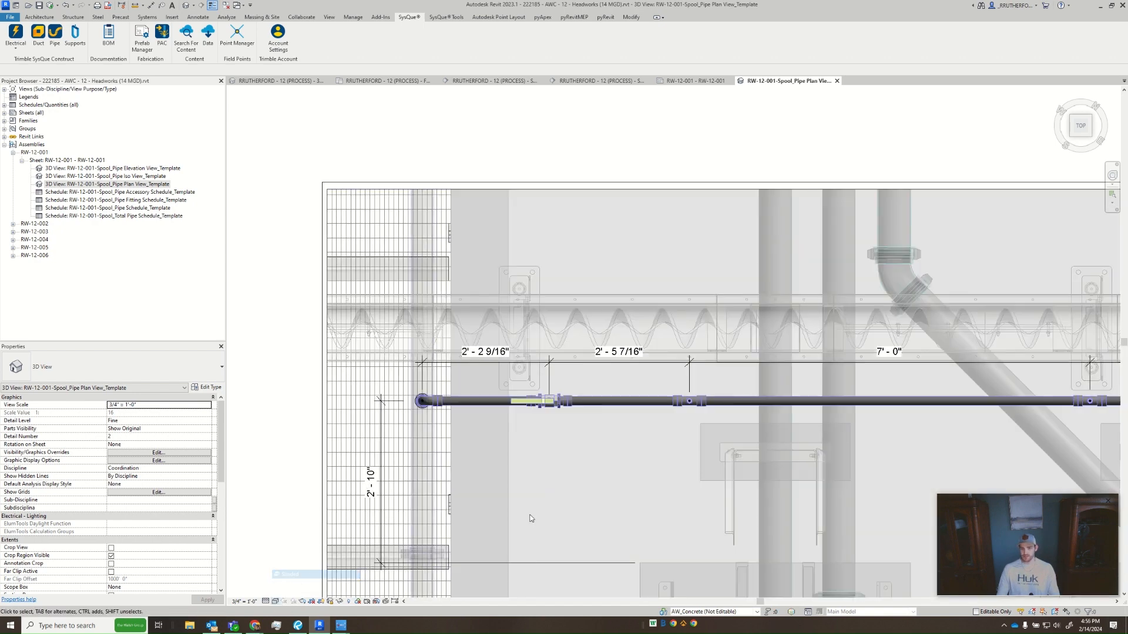
middle_drag(611, 462, 592, 472)
scroll(592, 472, down, 2)
middle_drag(729, 470, 585, 468)
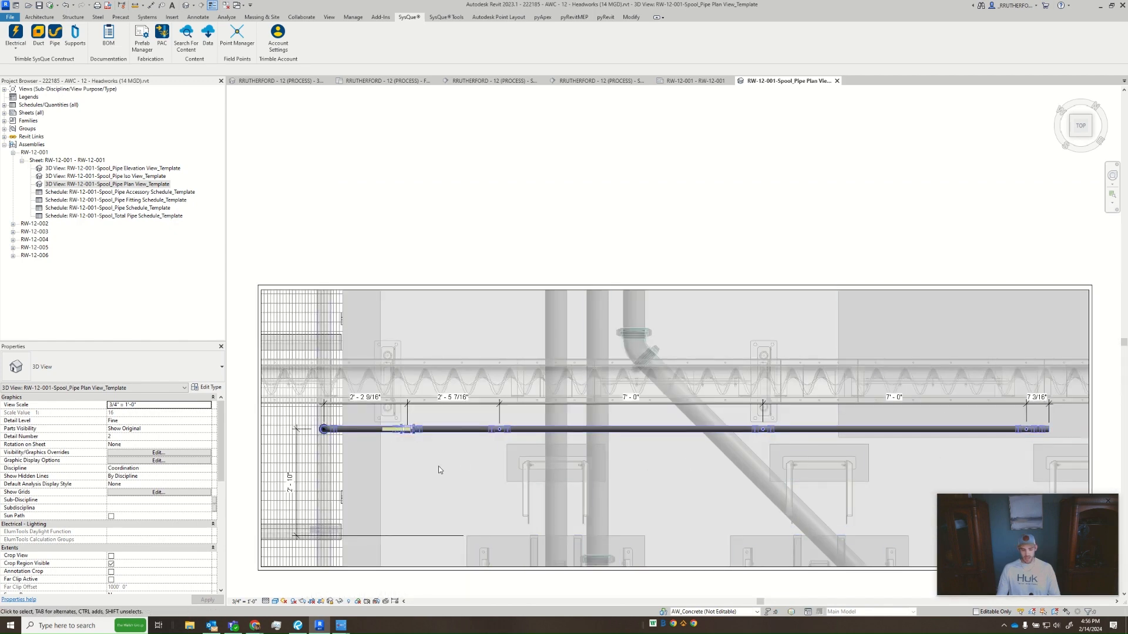
- Add an overall aligned dimension from the starting elbow's centre to the far end of the pipe run, placed above the existing string
key(d)
key(i)
scroll(325, 422, up, 5)
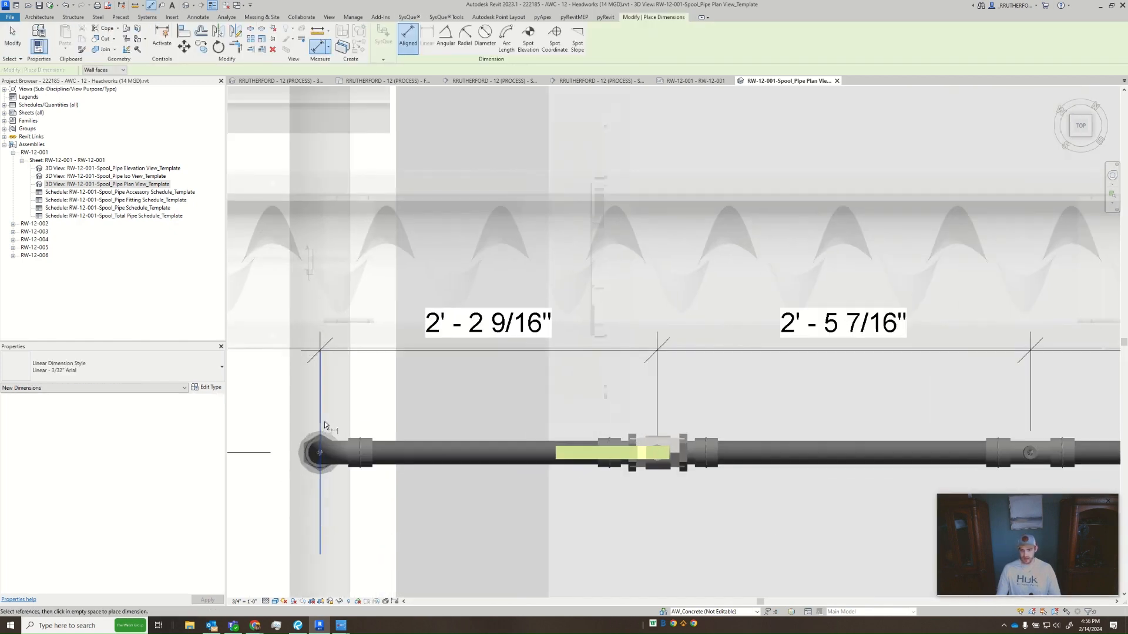
scroll(812, 399, down, 3)
middle_drag(954, 400, 290, 413)
middle_drag(558, 423, 957, 427)
middle_drag(497, 447, 697, 445)
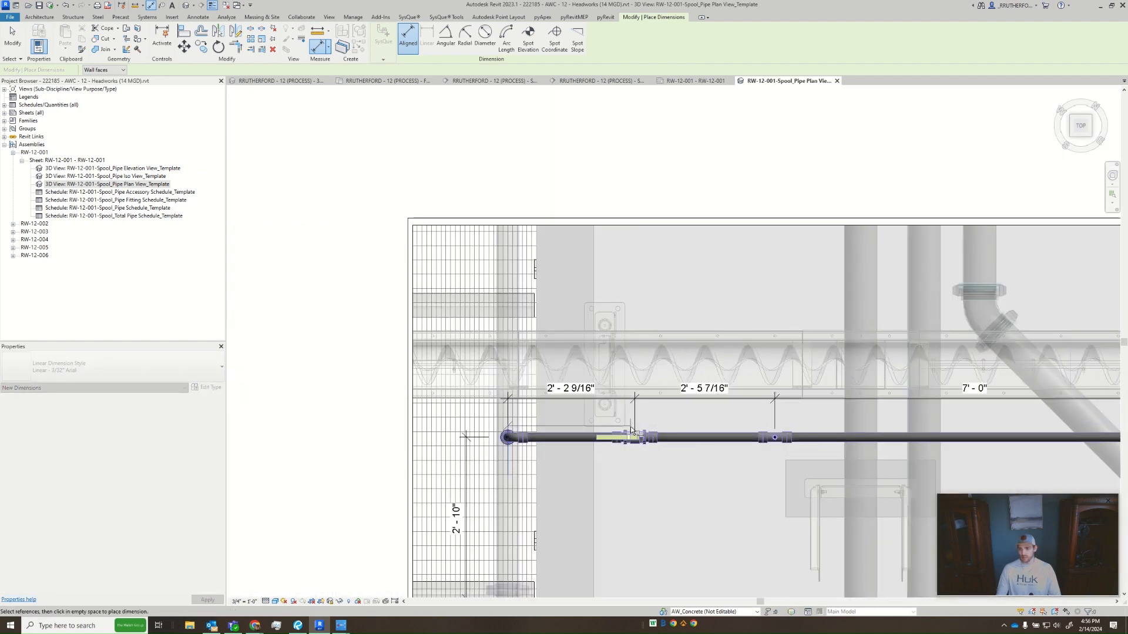
scroll(636, 441, up, 5)
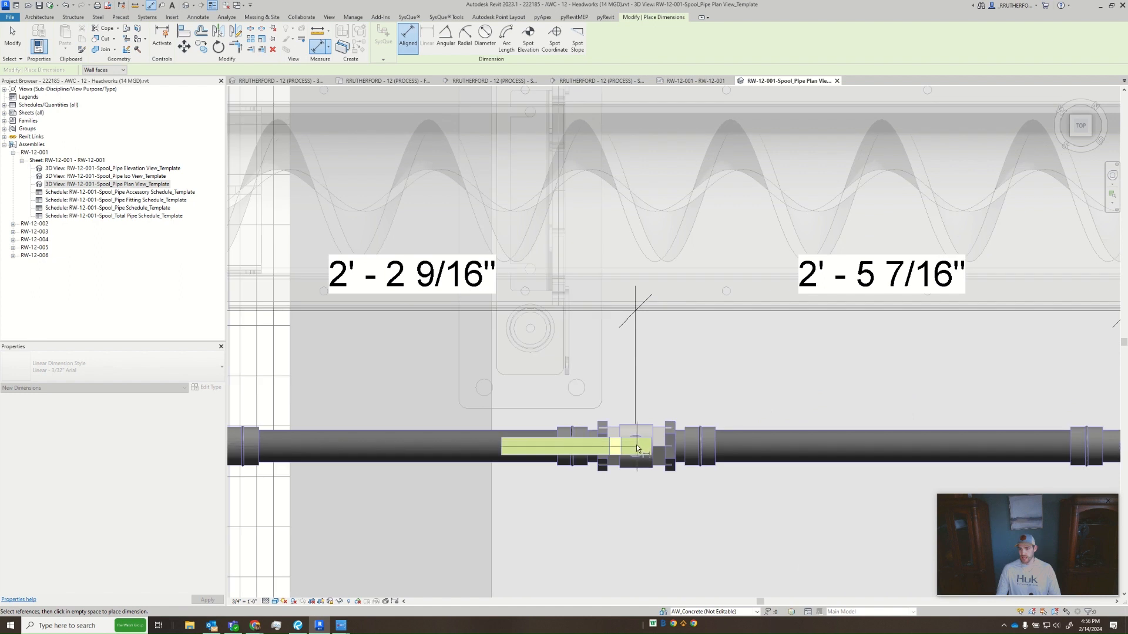
scroll(841, 417, down, 7)
middle_drag(859, 423, 342, 439)
scroll(684, 444, up, 5)
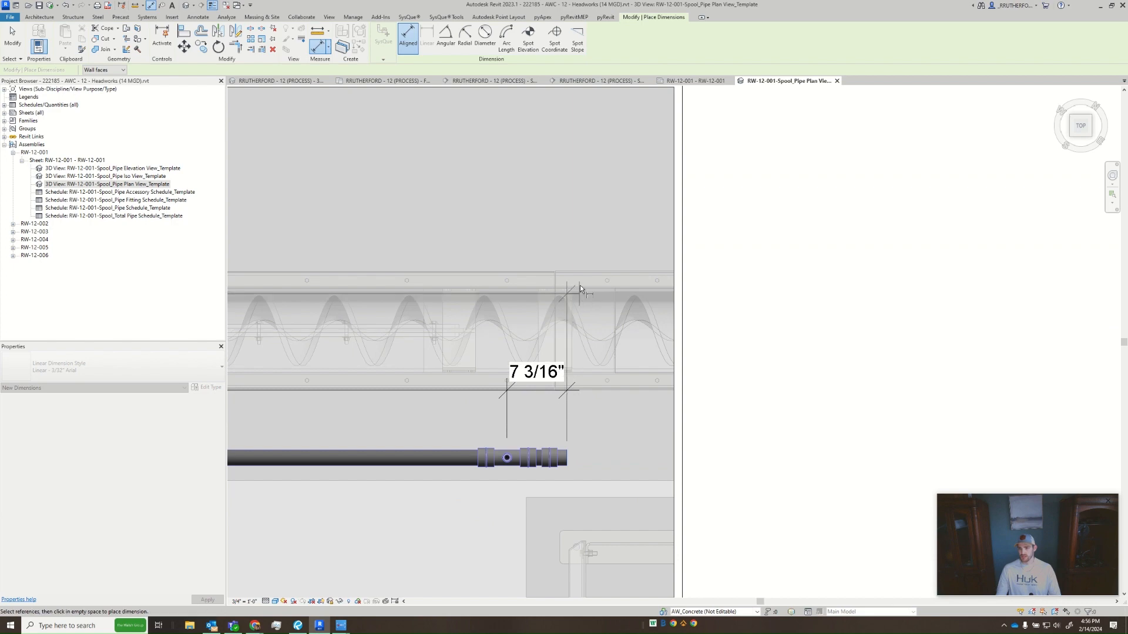
click(577, 227)
middle_drag(600, 284, 916, 329)
key(Escape)
key(Escape)
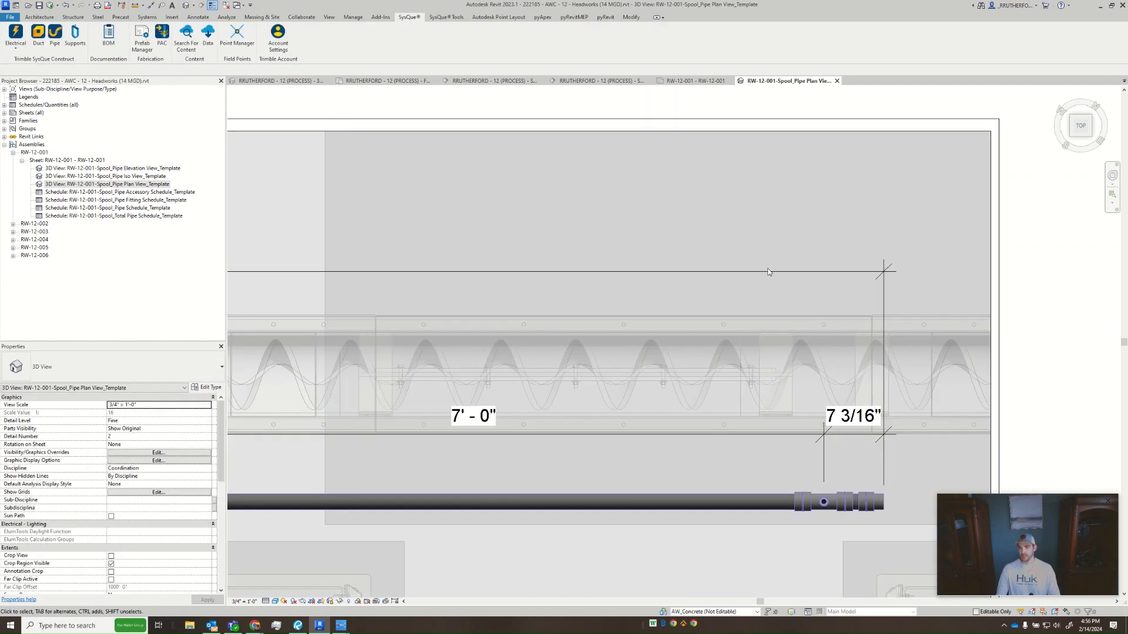
- Move the overall dimension line down so it sits just above the segment dimension string
drag(768, 271, 771, 383)
scroll(469, 381, down, 1)
middle_drag(284, 375, 656, 332)
scroll(969, 339, down, 2)
click(697, 196)
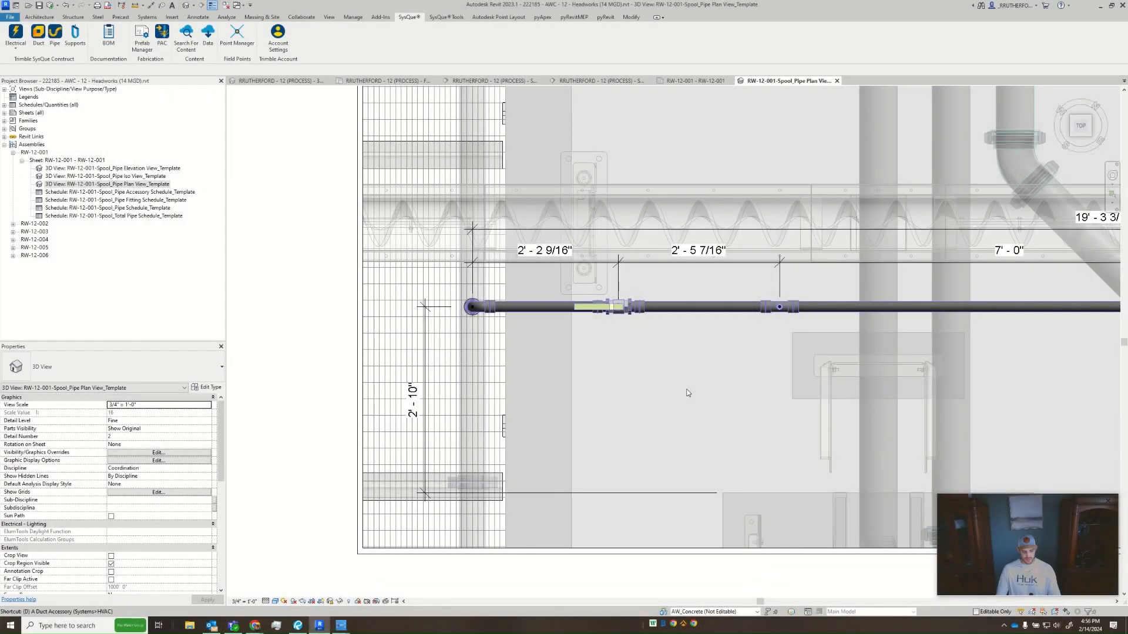
- Add an aligned dimension from the upper edge of the nearest pad below the first tee to the pipe run, positioned beside the starting elbow
key(d)
key(i)
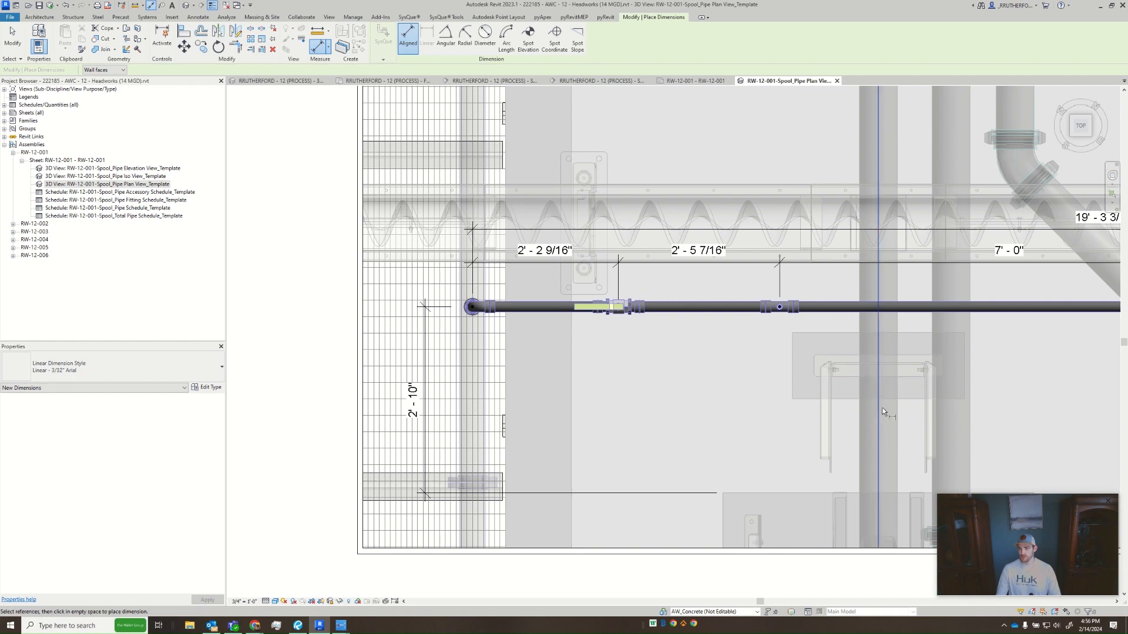
click(822, 337)
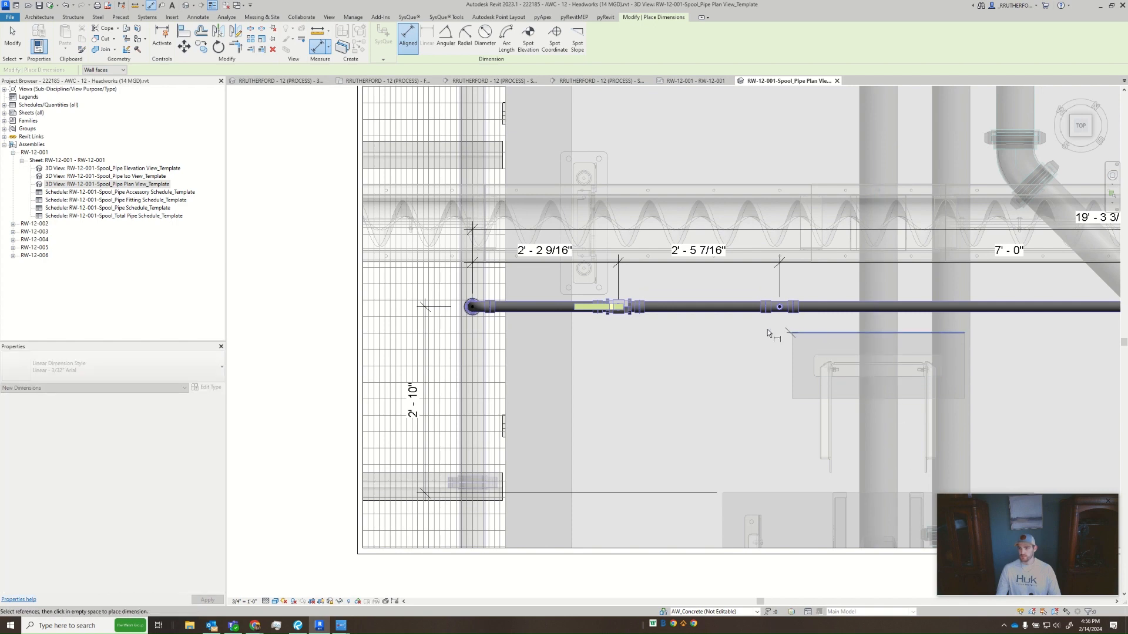
click(554, 308)
click(310, 274)
key(Escape)
key(Escape)
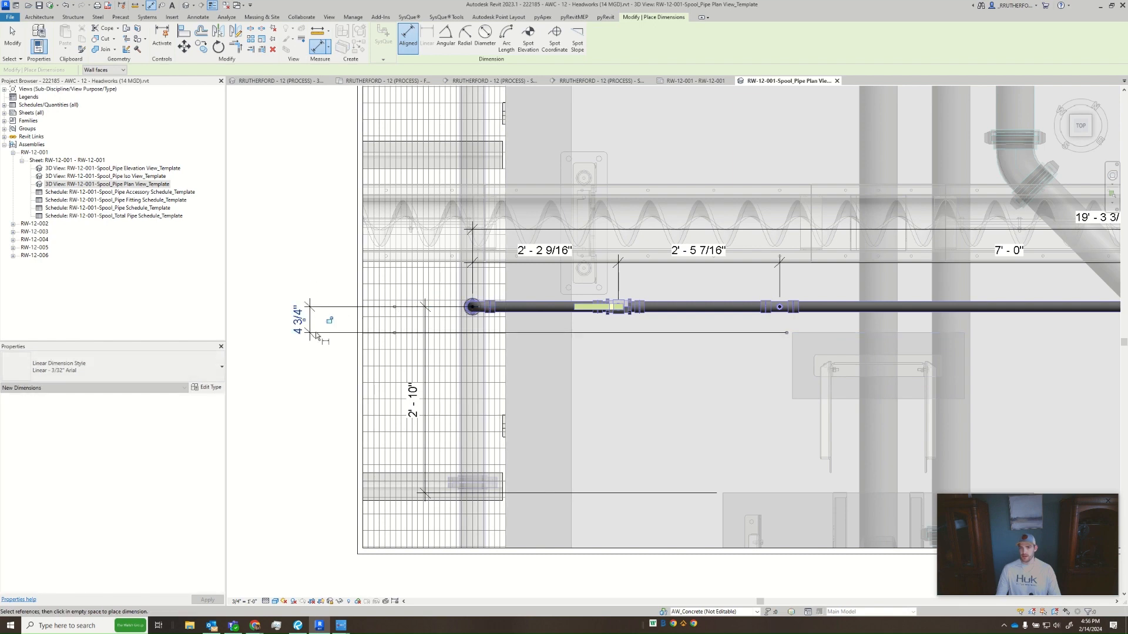
mouse_move(437, 343)
mouse_down()
mouse_move(460, 344)
mouse_move(450, 332)
mouse_move(450, 356)
mouse_up()
key(Escape)
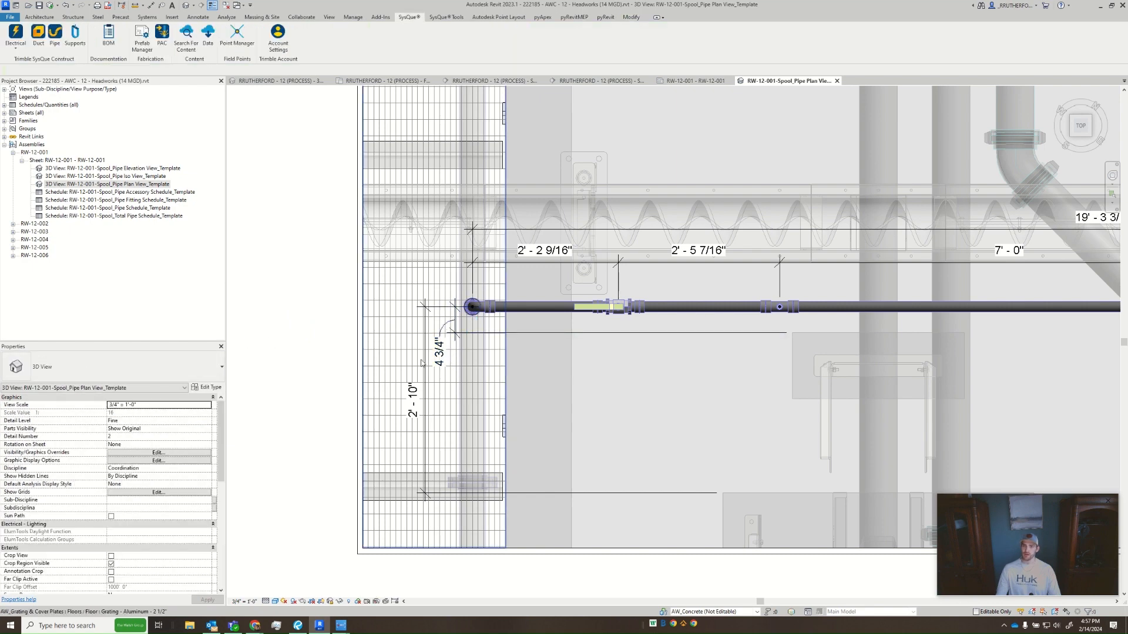
- Tag the two short pipe segments on either side of the valve by category with the leader off, placing each tag on the pipe
middle_drag(692, 399, 667, 414)
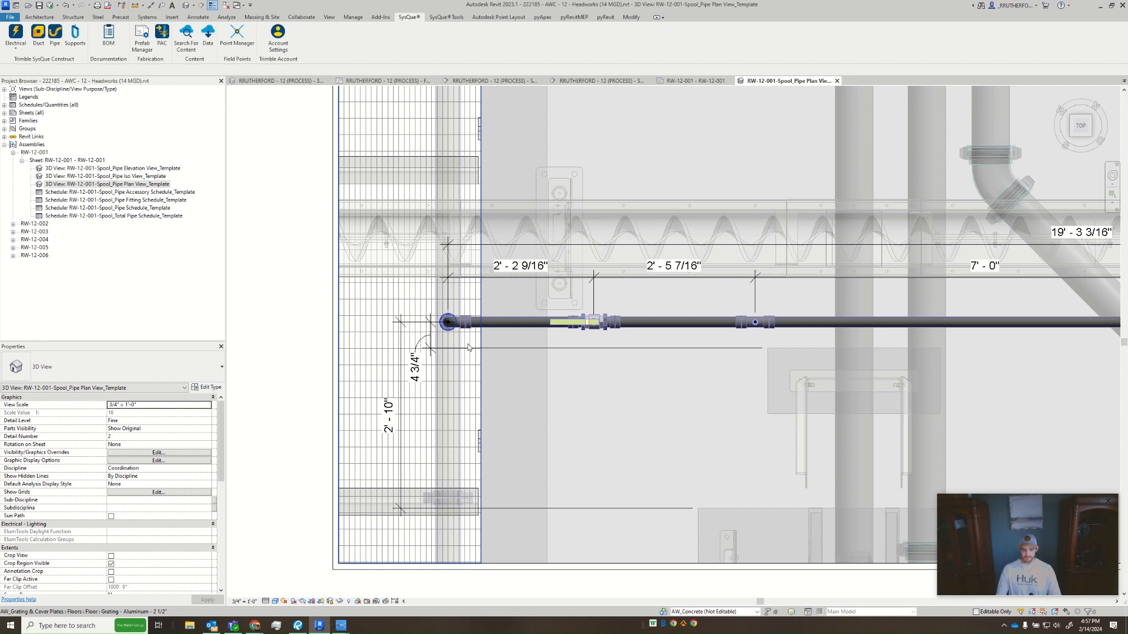
key(t)
key(g)
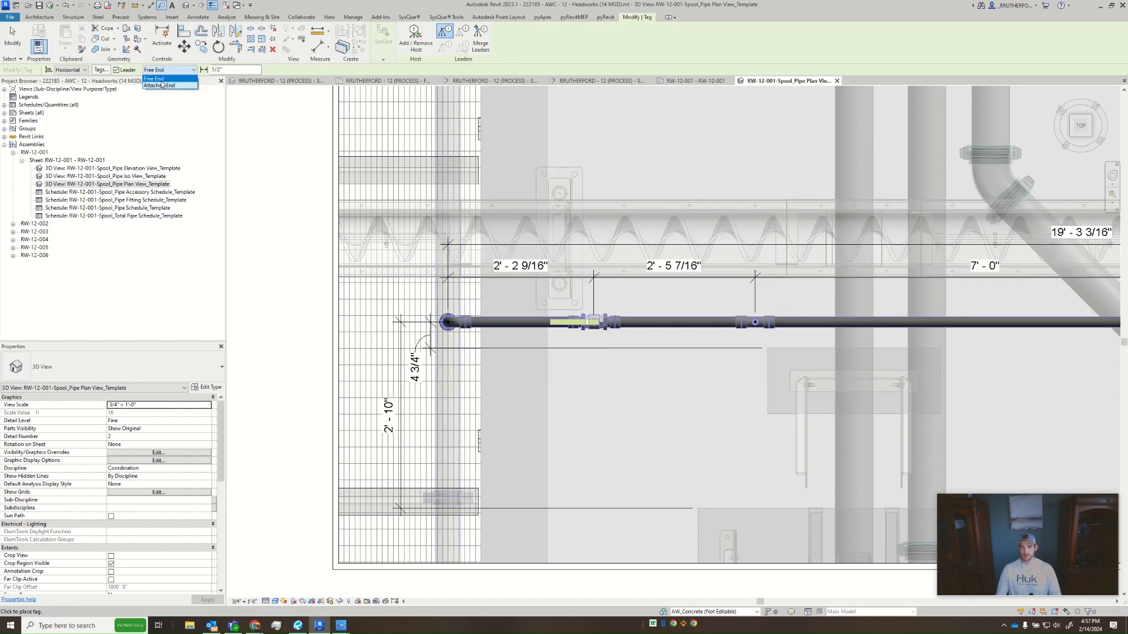
click(118, 70)
click(118, 70)
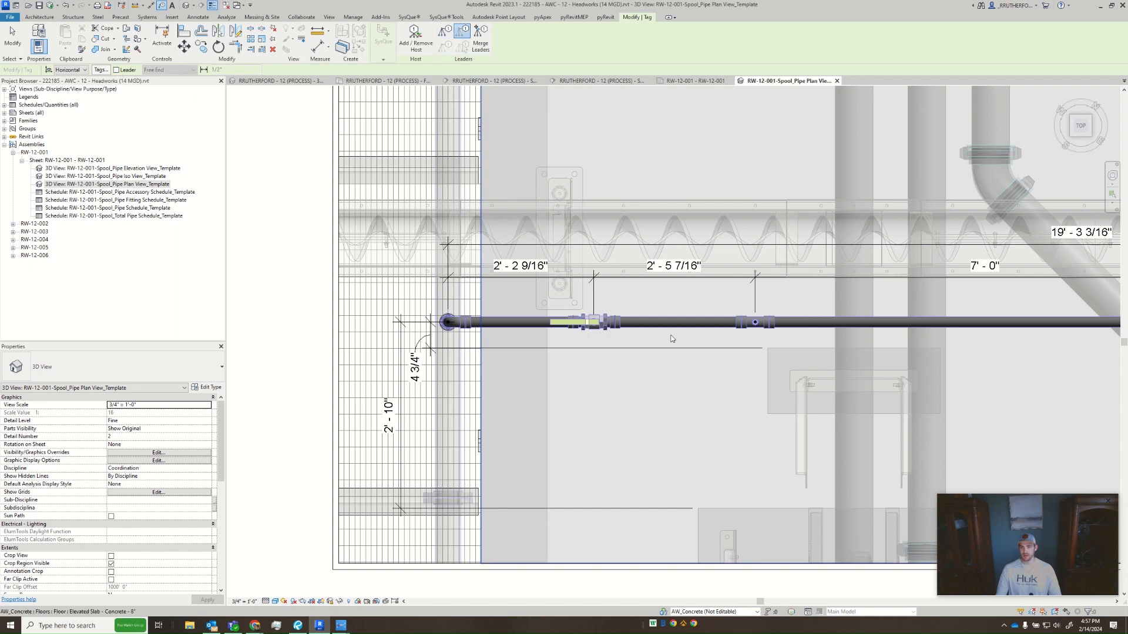
click(517, 327)
click(517, 327)
drag(518, 342, 521, 333)
click(686, 326)
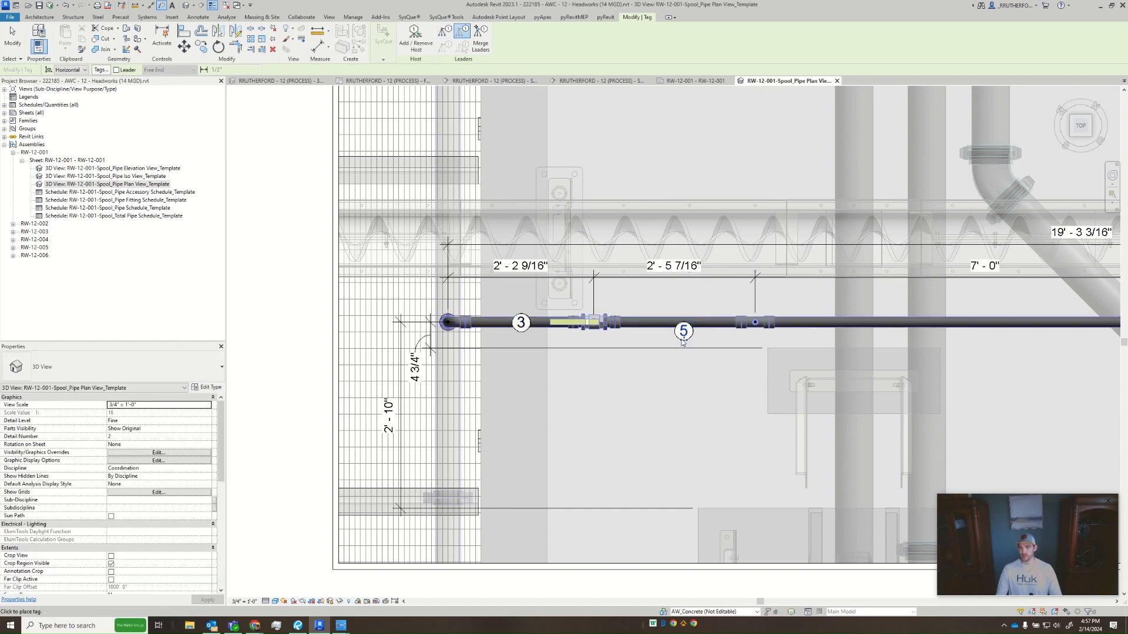
- Tag both 7'-0" pipe segments without leaders and centre the tags on the pipe
middle_drag(642, 344, 184, 363)
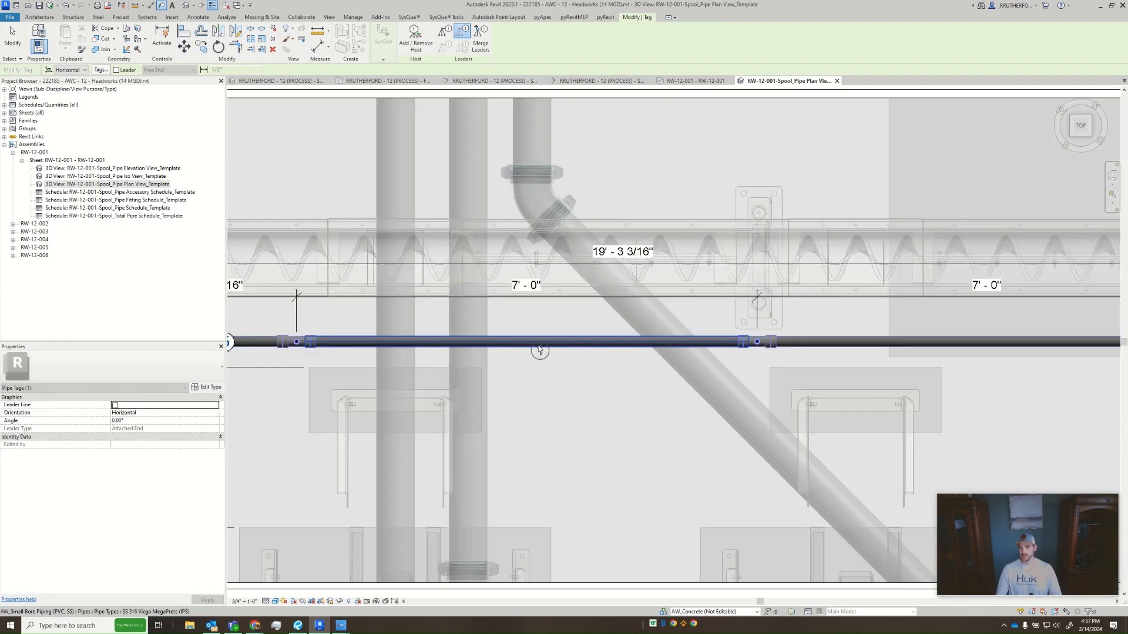
drag(529, 351, 530, 350)
middle_drag(746, 360, 367, 381)
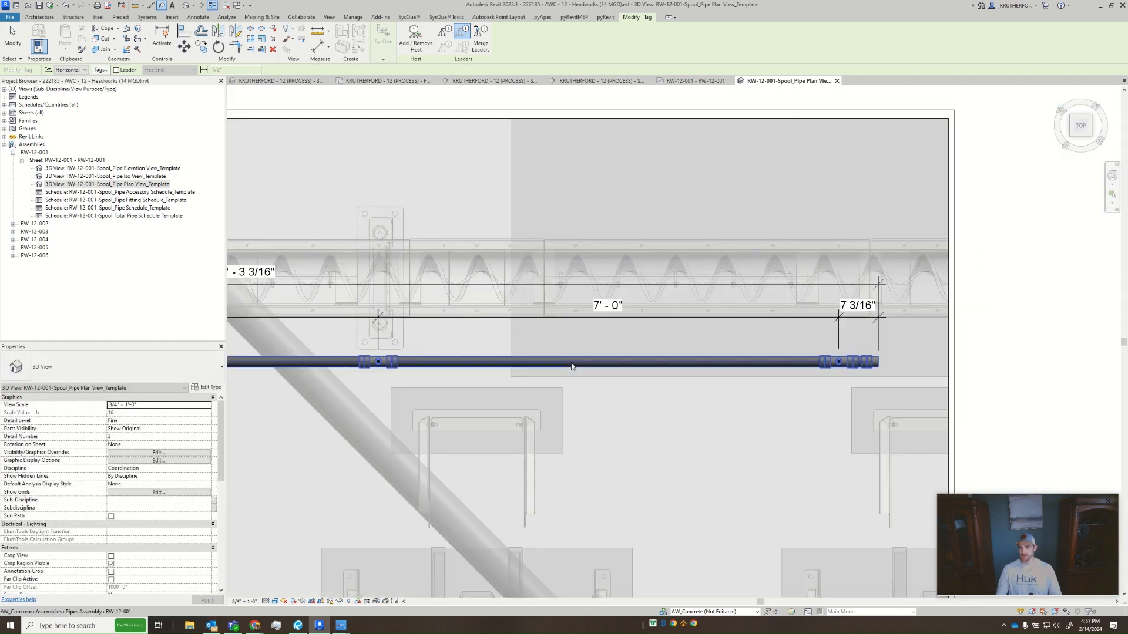
click(612, 366)
click(615, 377)
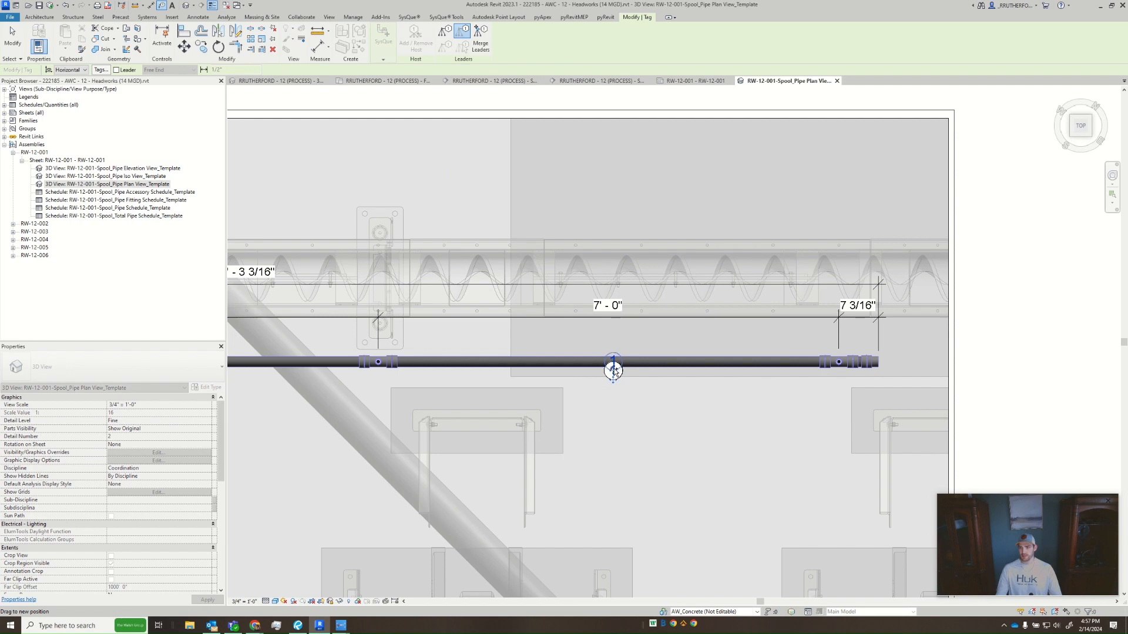
middle_drag(614, 370, 735, 372)
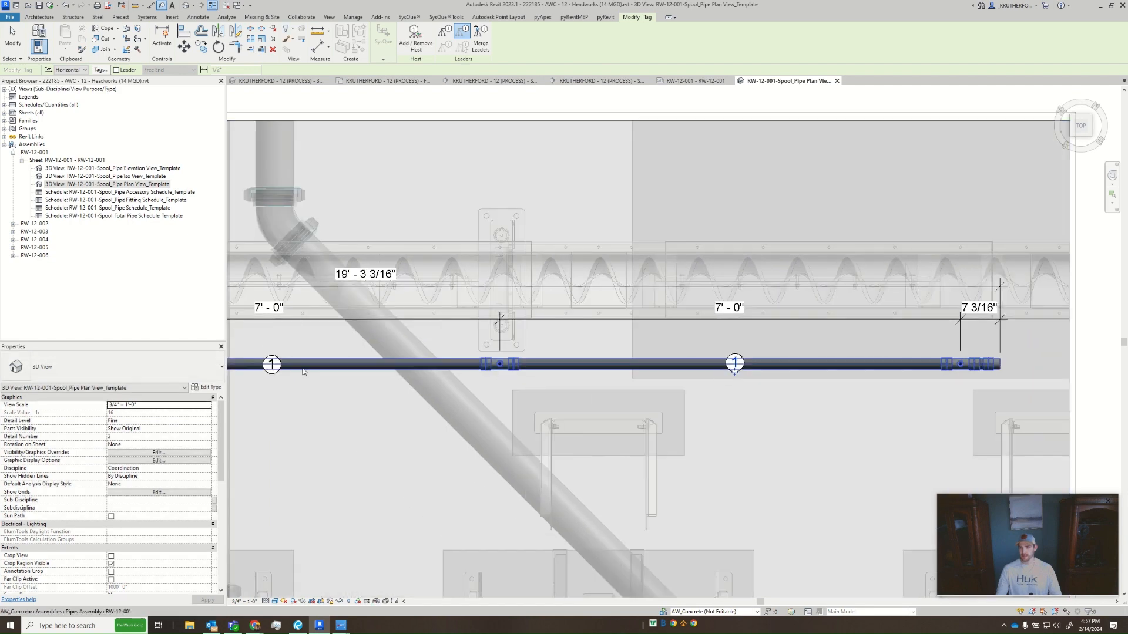
drag(734, 373, 735, 375)
middle_drag(699, 403, 766, 404)
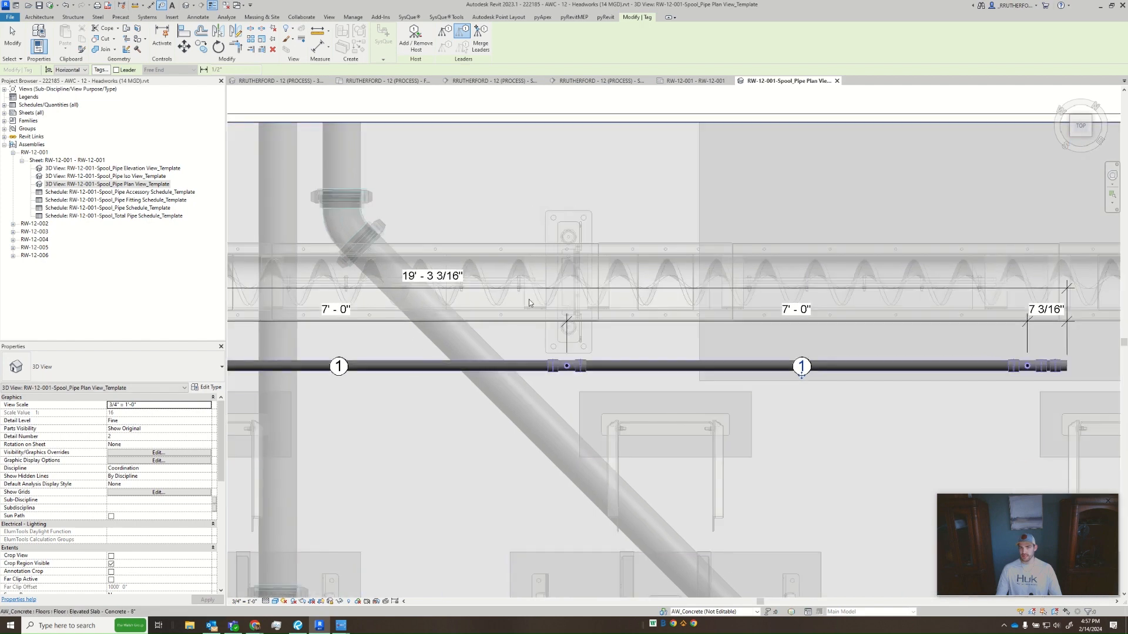
- Turn the tag leader on with a free end and tag the end cap, placing its tag diagonally below the pipe's end
click(121, 70)
middle_drag(880, 333, 423, 352)
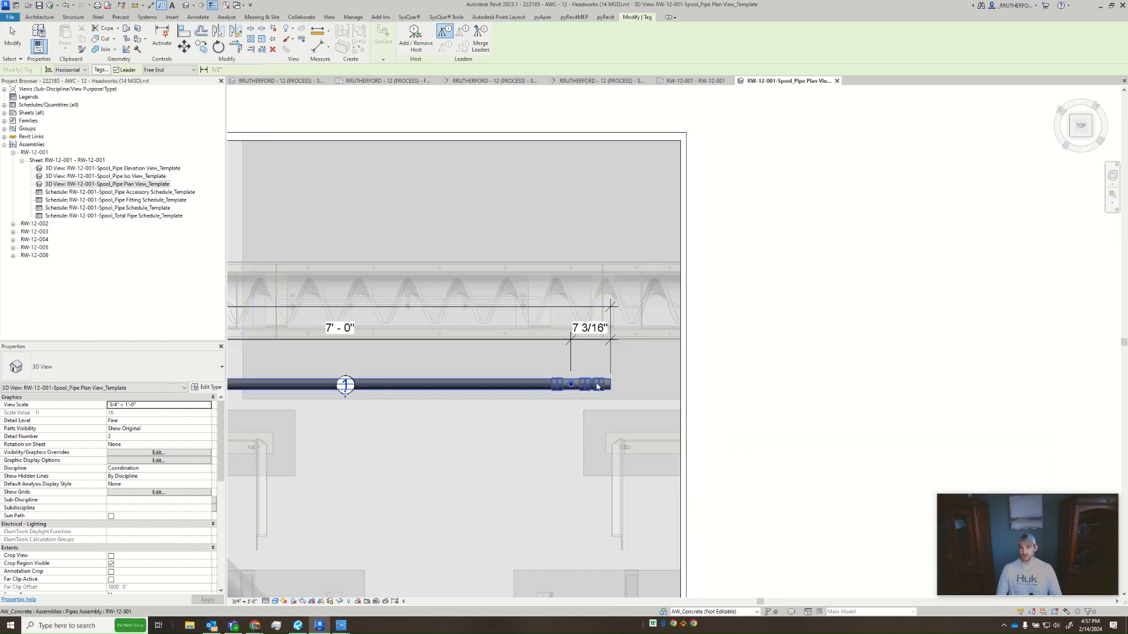
scroll(593, 383, up, 2)
click(589, 379)
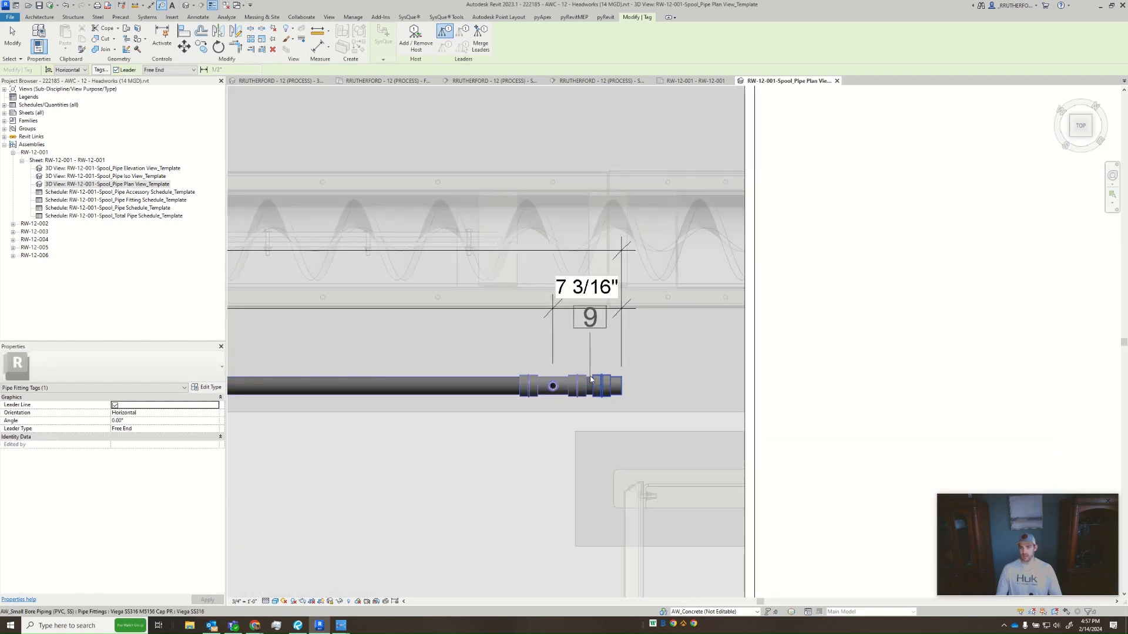
click(620, 384)
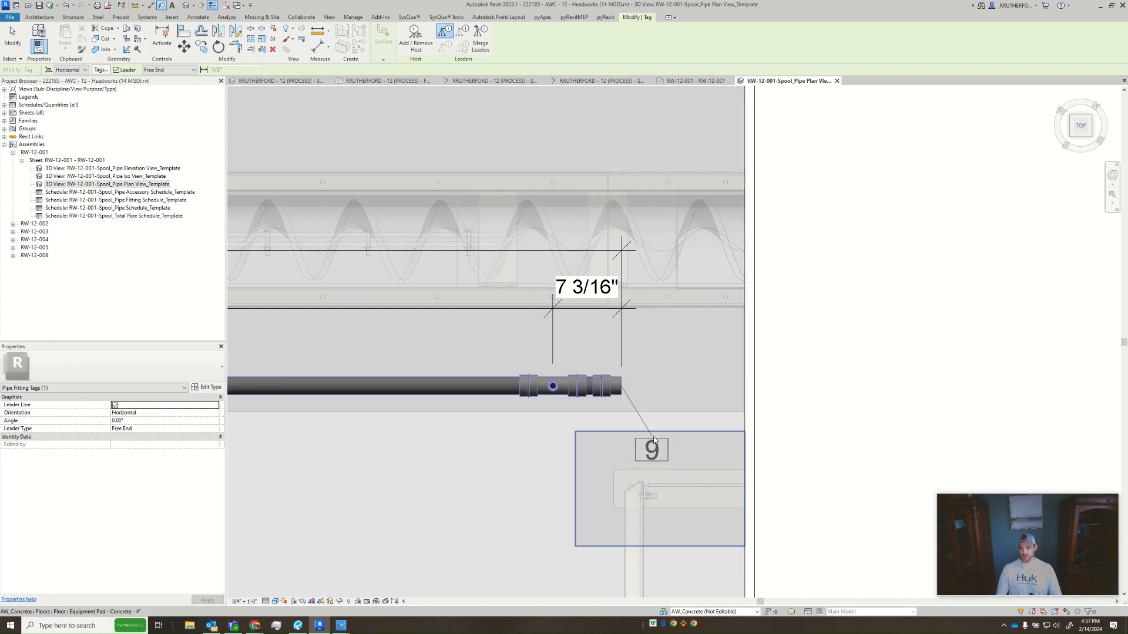
click(654, 444)
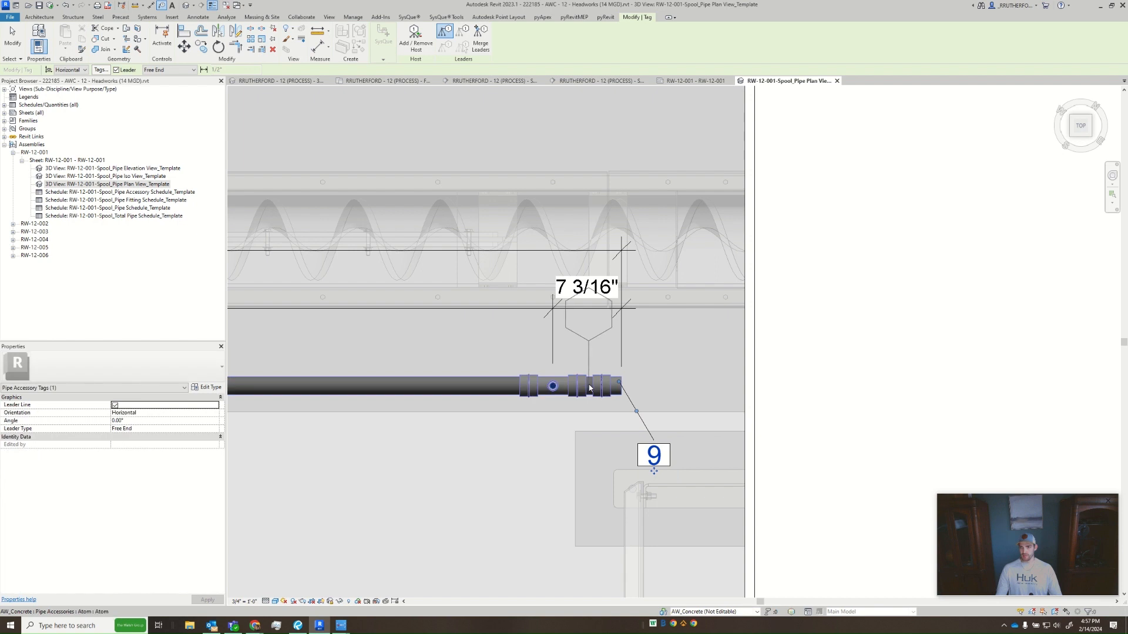
- Tag the short pipe stub beside the end cap and the last tee, placing both leadered tags below the pipe beside the cap's tag
click(589, 386)
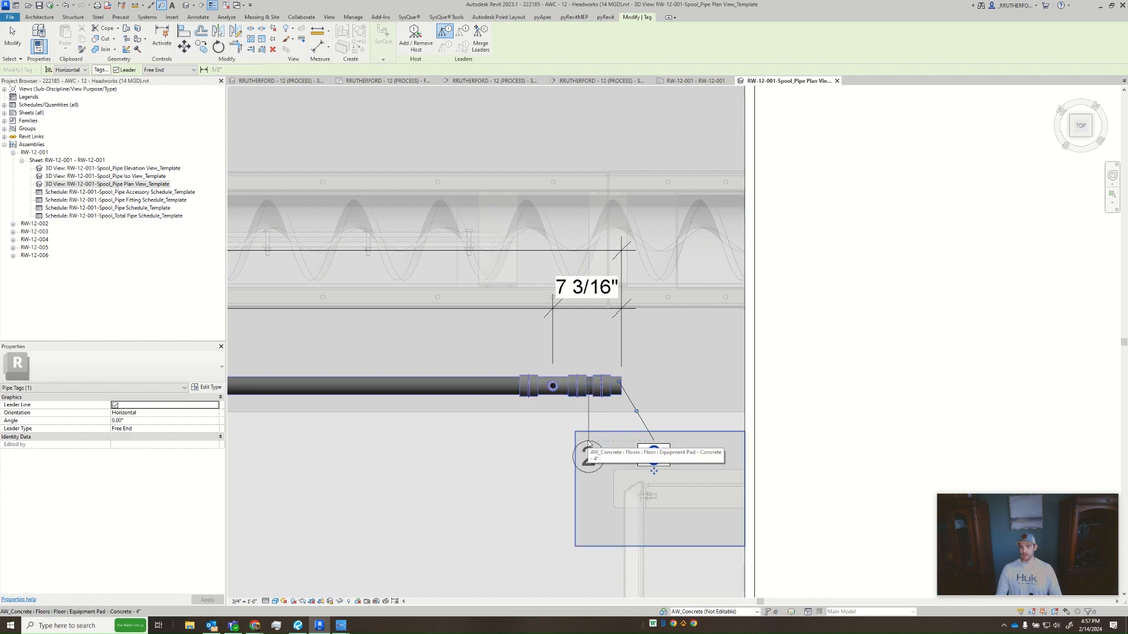
double_click(587, 447)
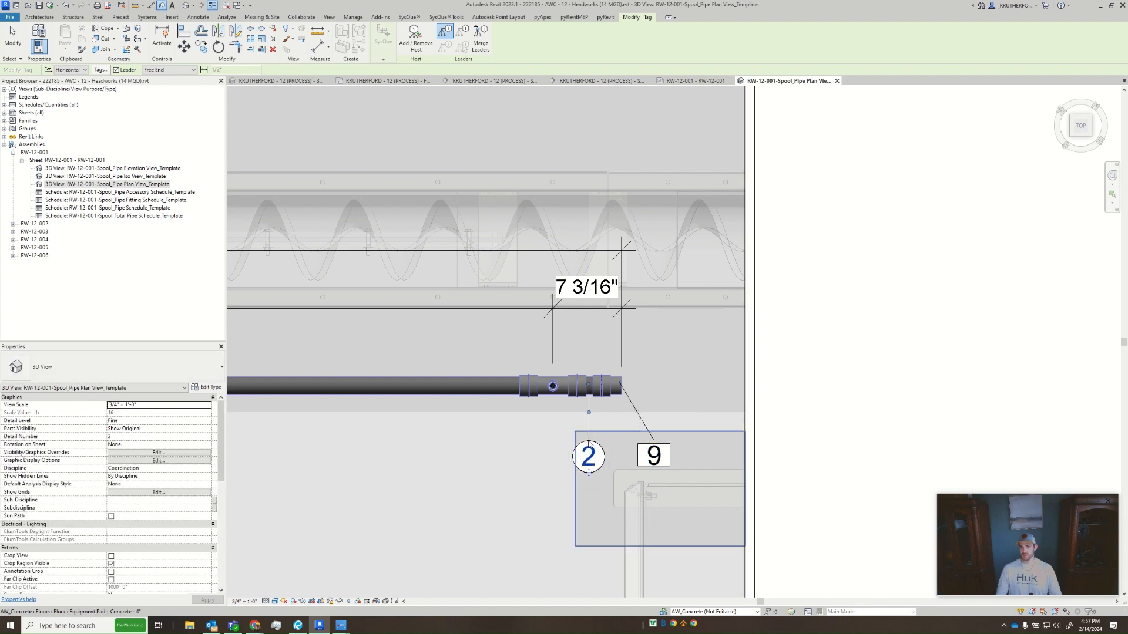
key(Escape)
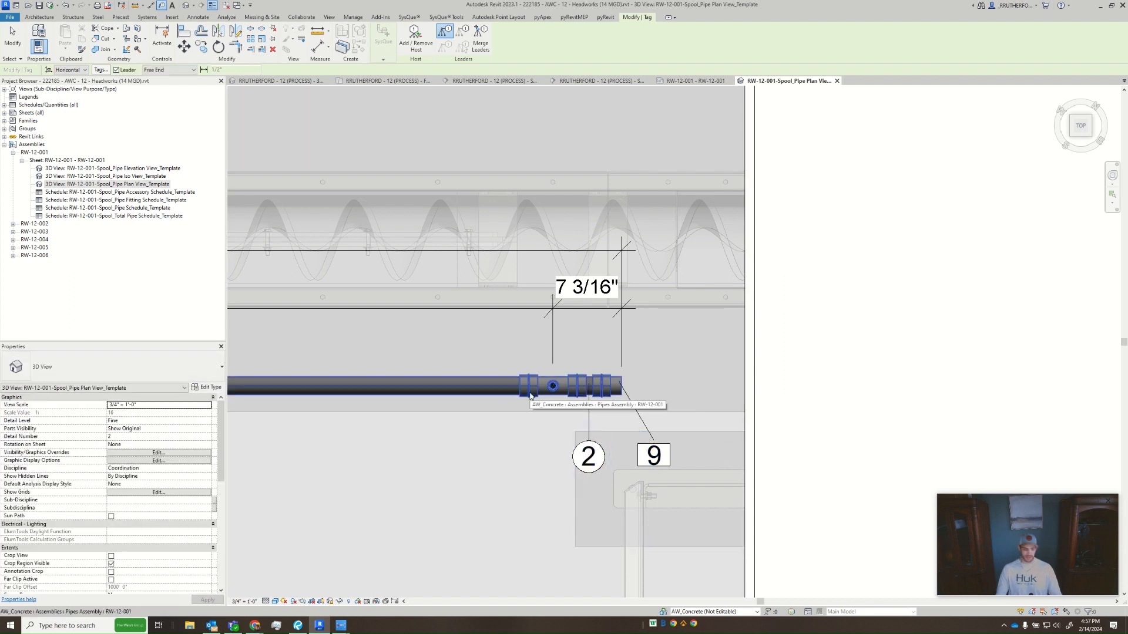
click(530, 396)
click(530, 396)
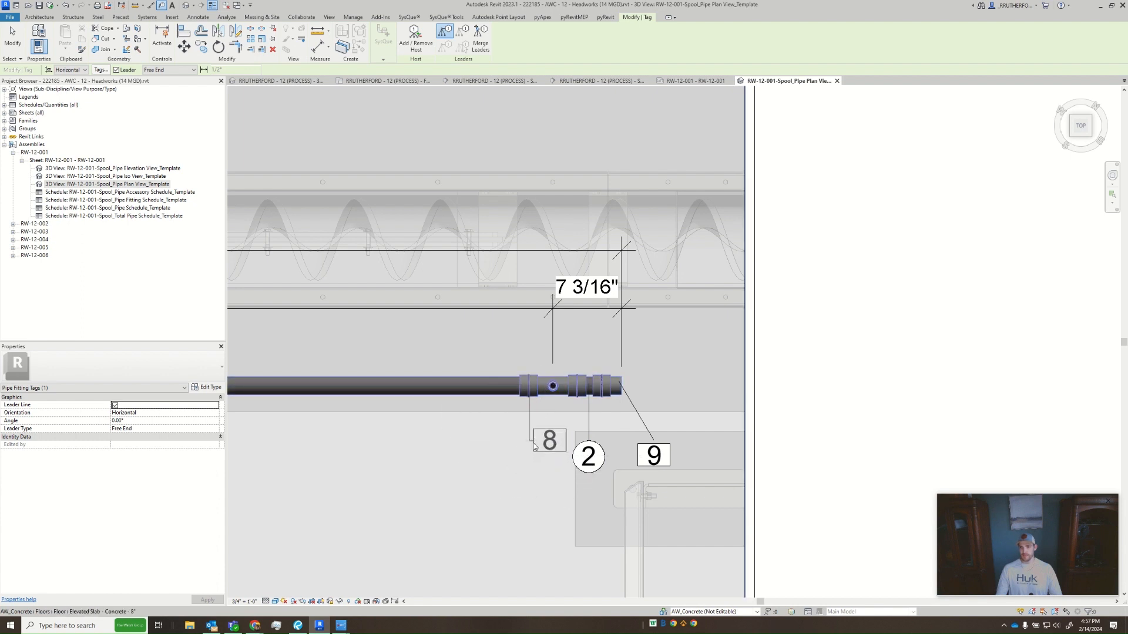
click(531, 445)
- Tag the middle tee between the two 7'-0" segments, with its leadered tag below the pipe in line with the last tee's tag
scroll(647, 411, down, 3)
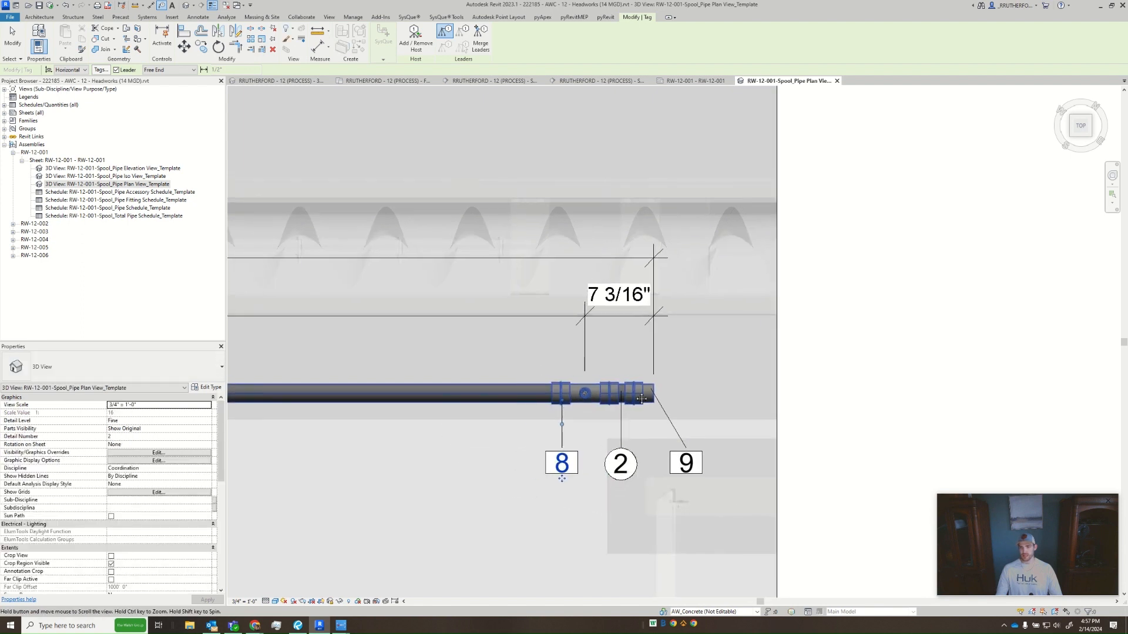
scroll(411, 388, down, 1)
middle_drag(244, 396, 573, 382)
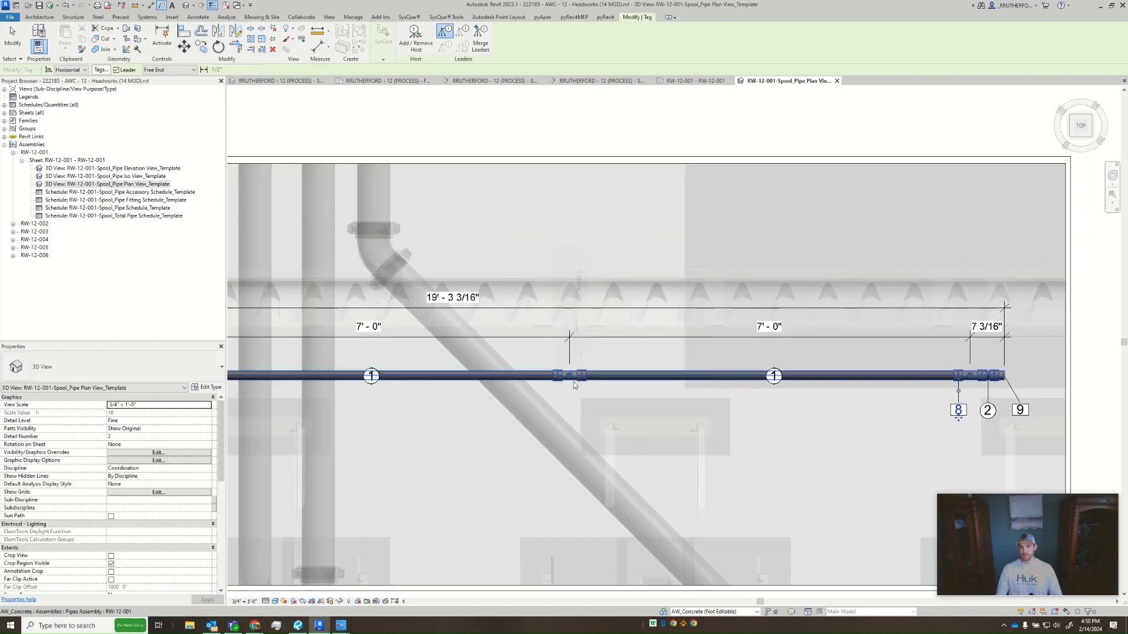
scroll(573, 377, up, 3)
click(587, 377)
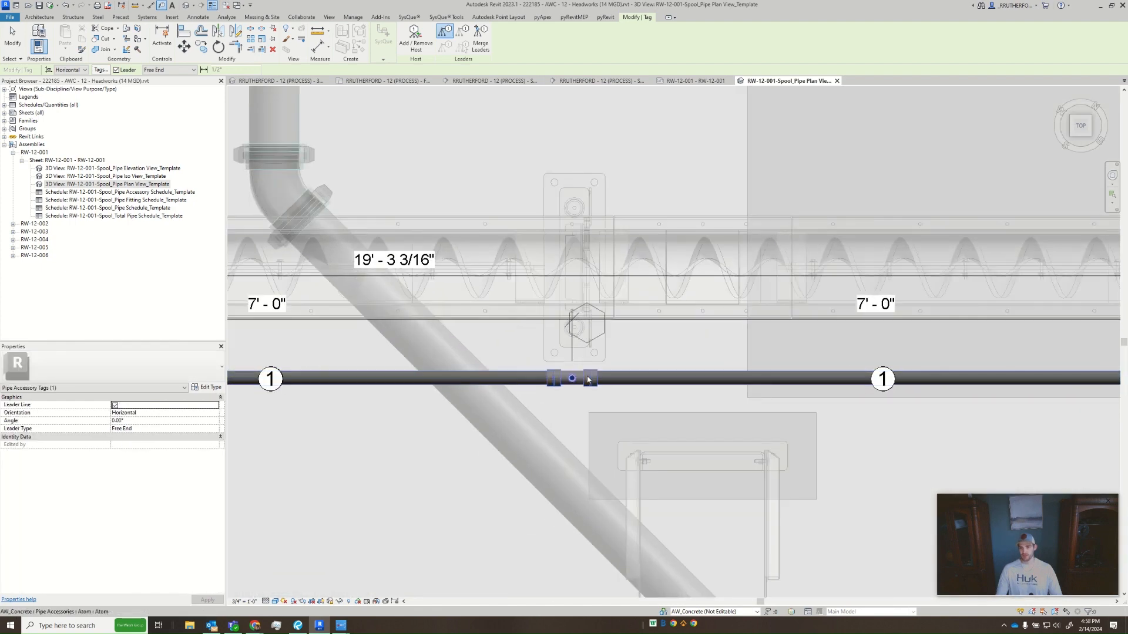
key(ctrl+z)
key(t)
key(g)
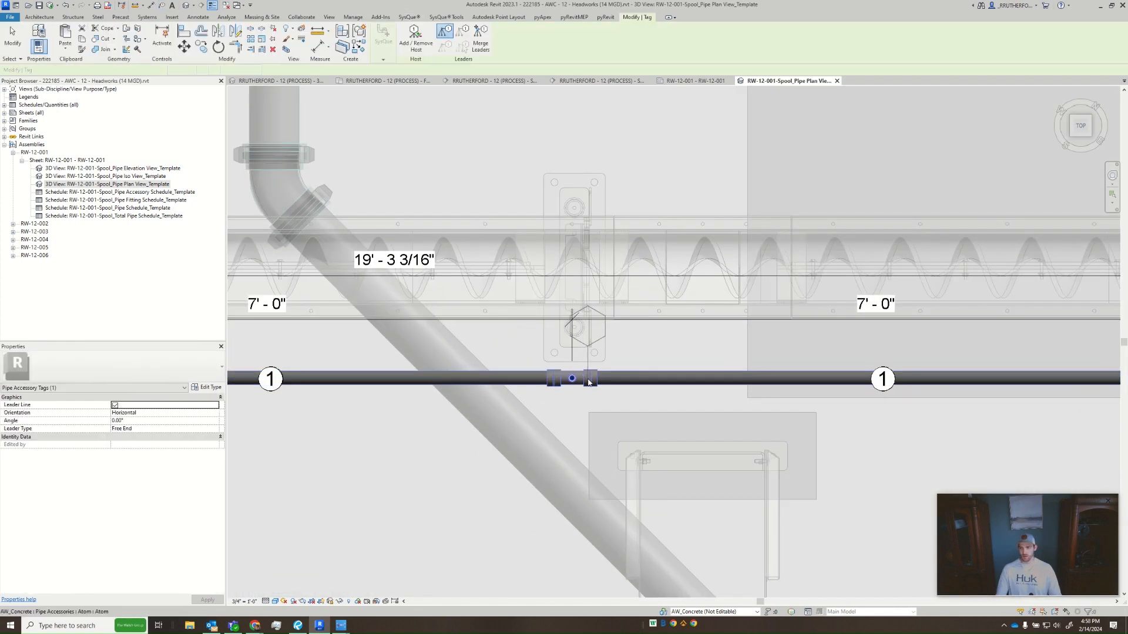
key(Tab)
click(587, 380)
scroll(590, 418, down, 1)
middle_drag(590, 419, 495, 420)
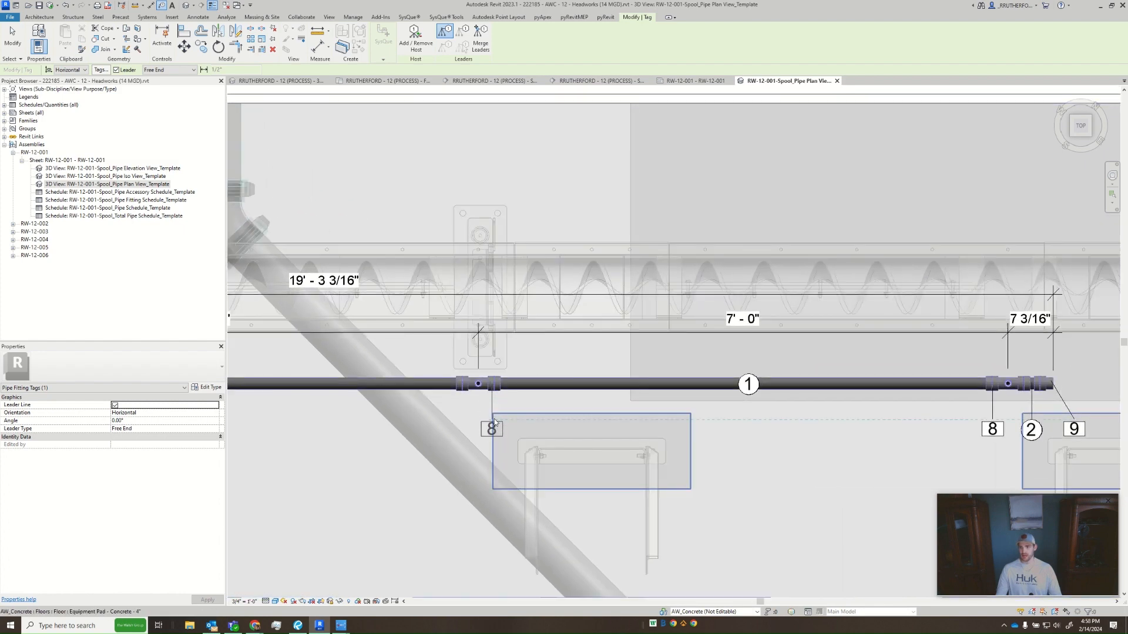
click(495, 419)
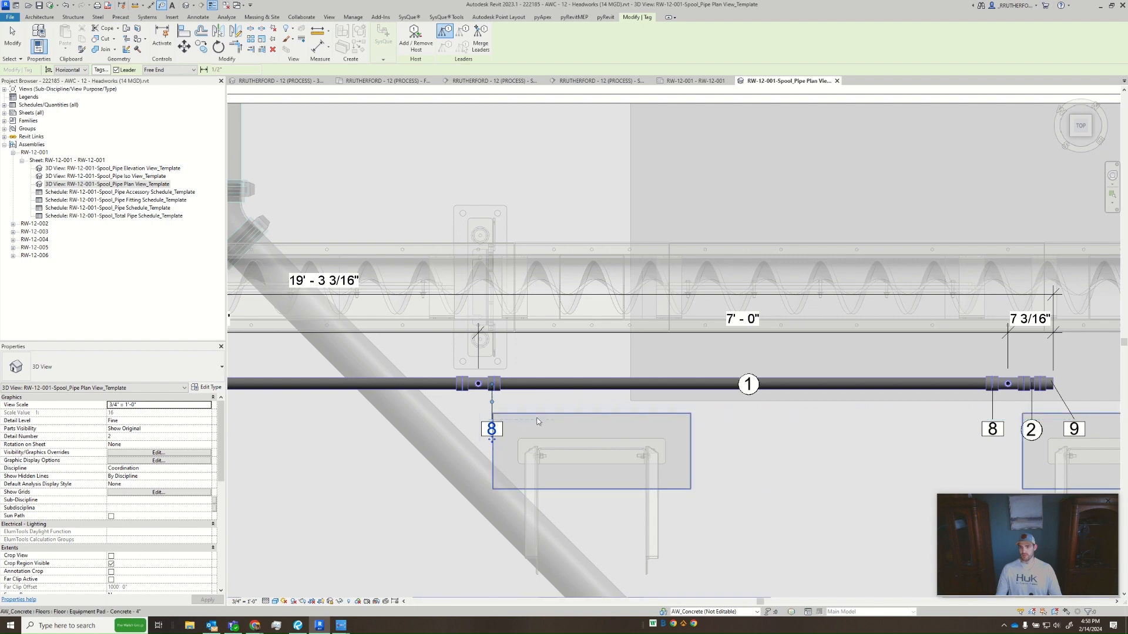
middle_drag(258, 405, 645, 409)
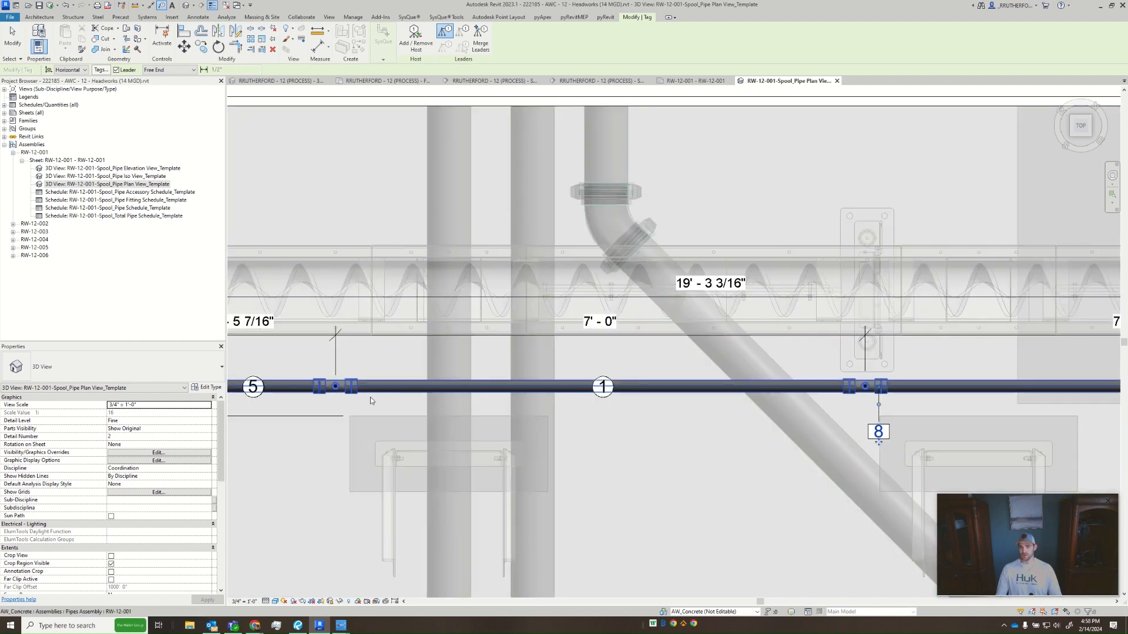
click(352, 397)
click(358, 422)
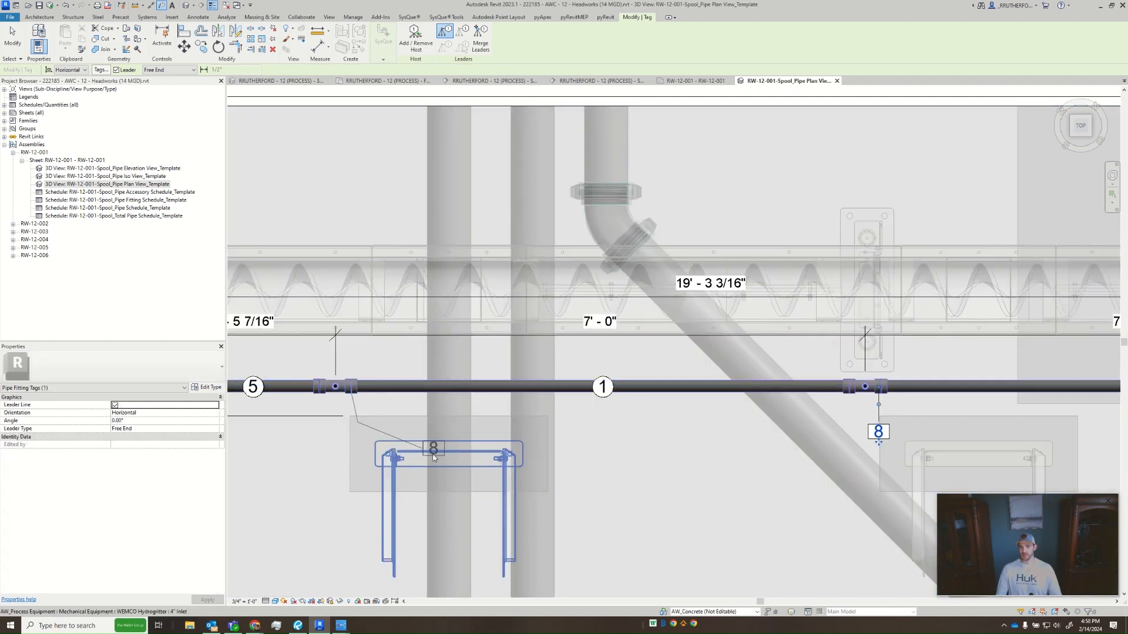
click(441, 470)
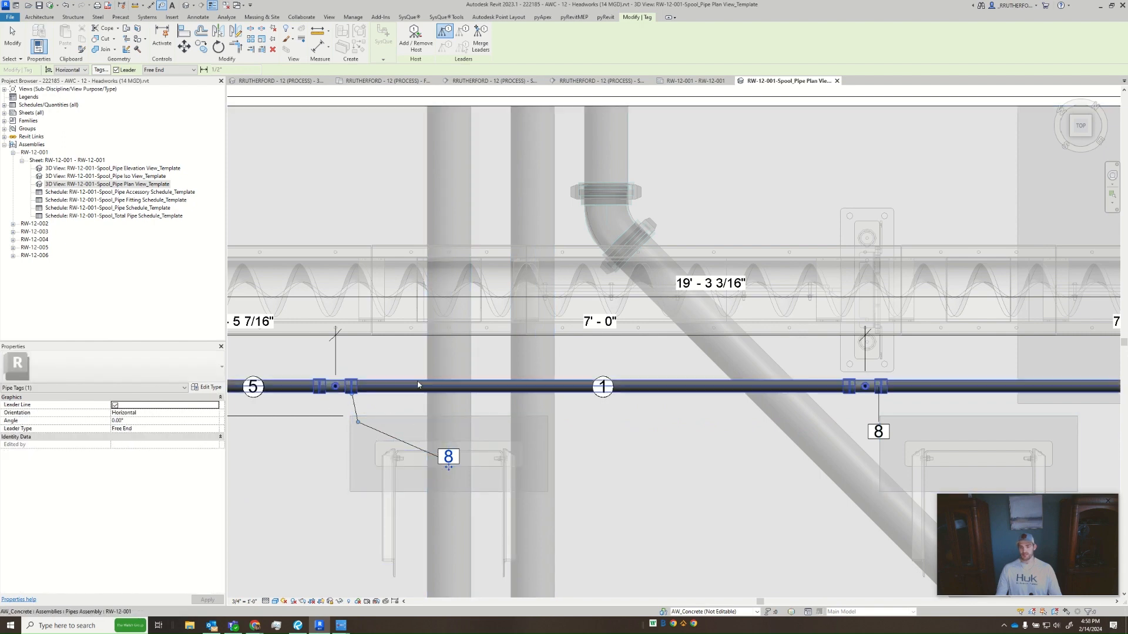
key(Escape)
click(383, 438)
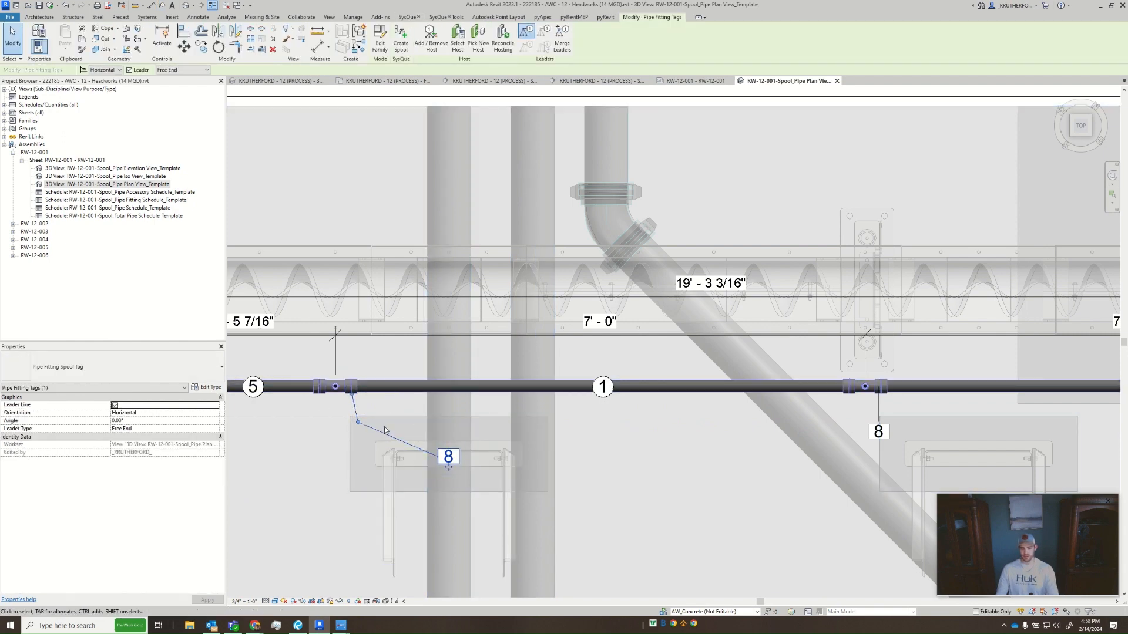
key(Delete)
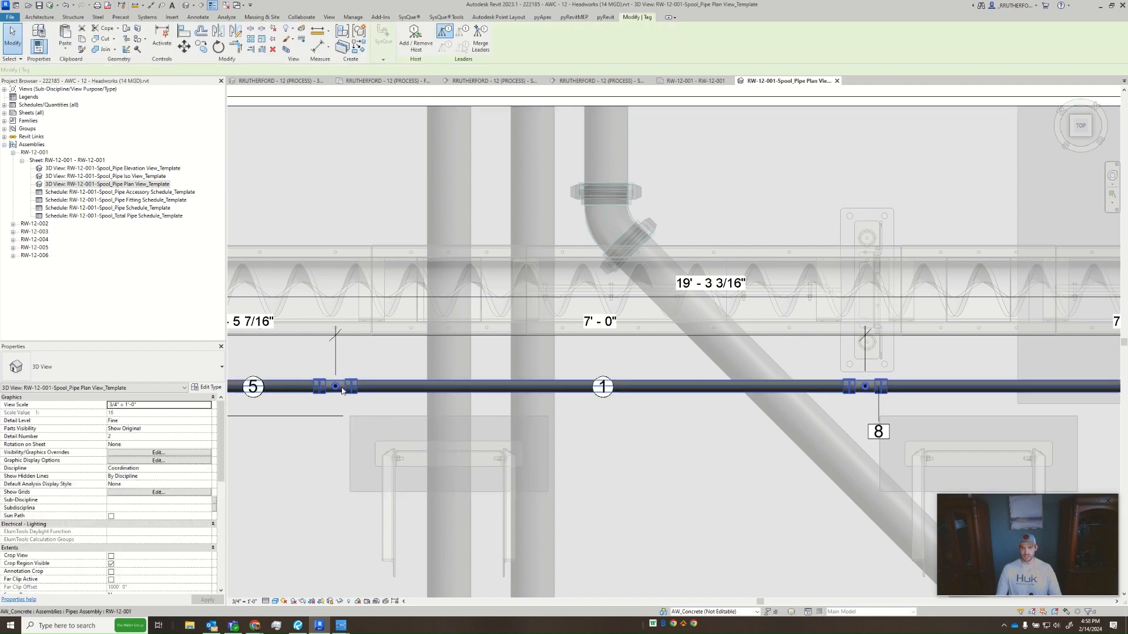
- Tag the first tee after the valve with a straight vertical leader, placing the tag below the pipe level with the middle tee's tag
key(t)
key(g)
click(354, 394)
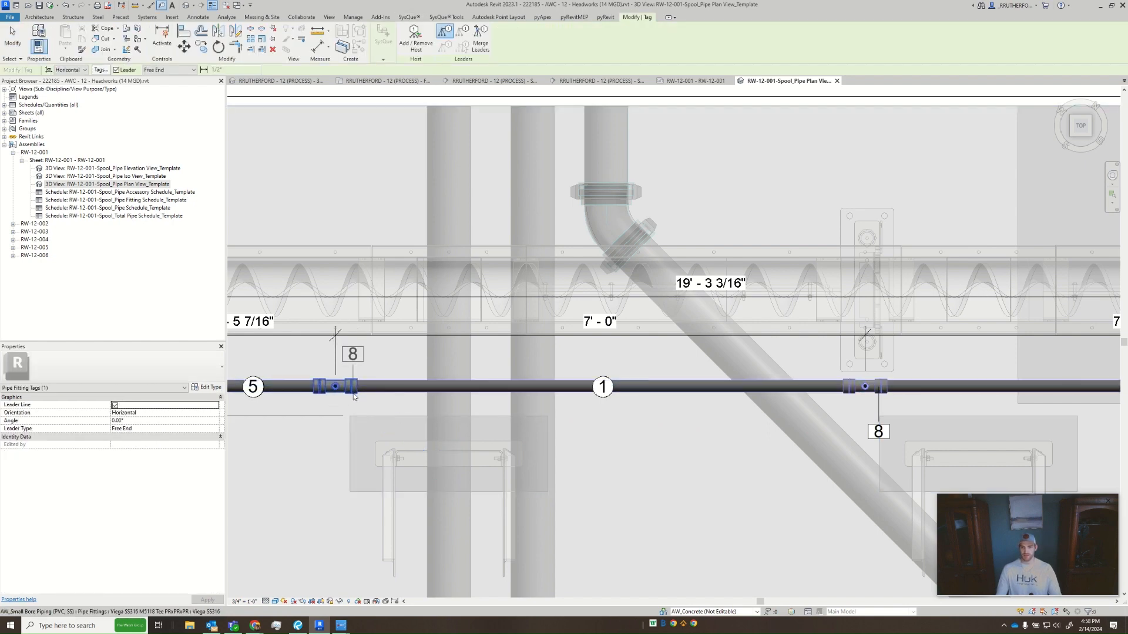
click(353, 431)
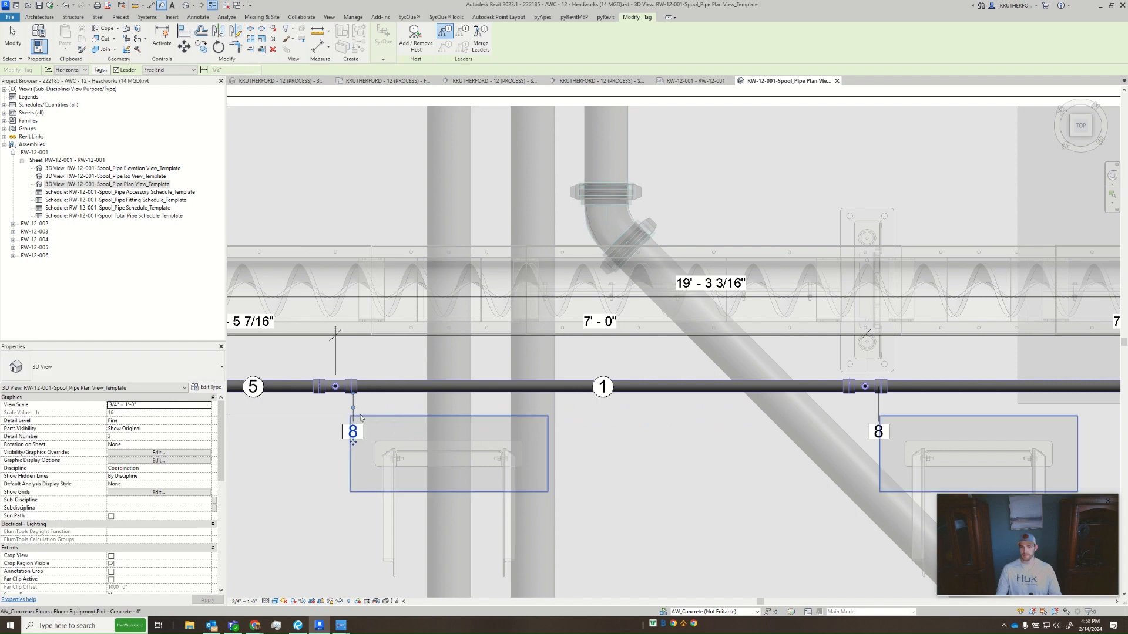
- Tag the adapters on both sides of the valve with straight vertical leaders, placing both tags above the pipe at the same level
middle_drag(353, 431, 612, 439)
click(432, 385)
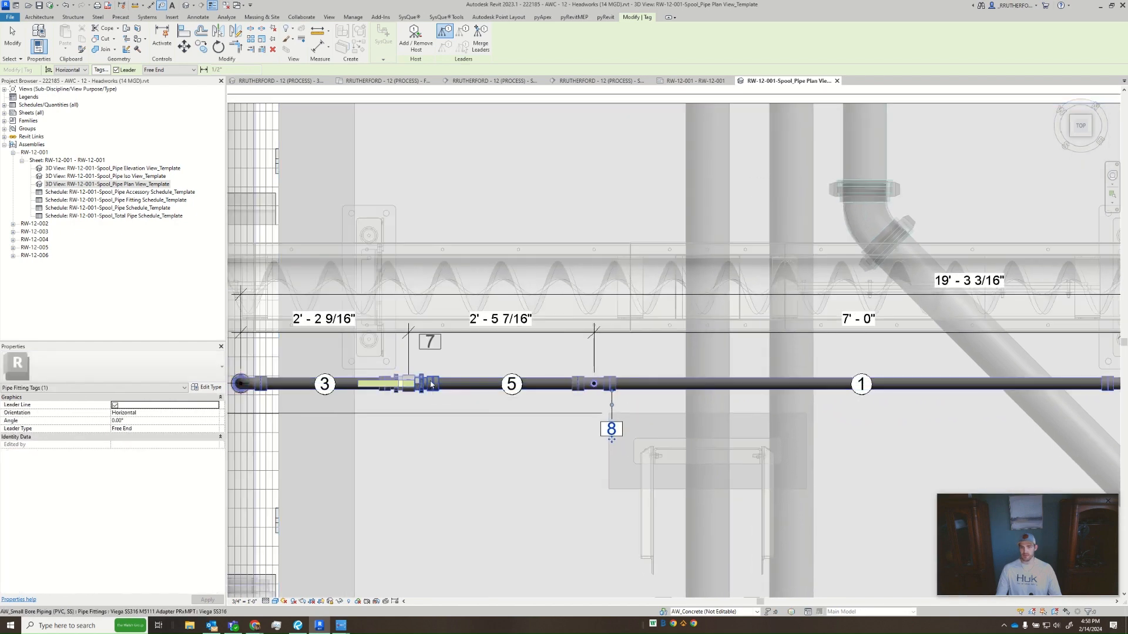
key(Escape)
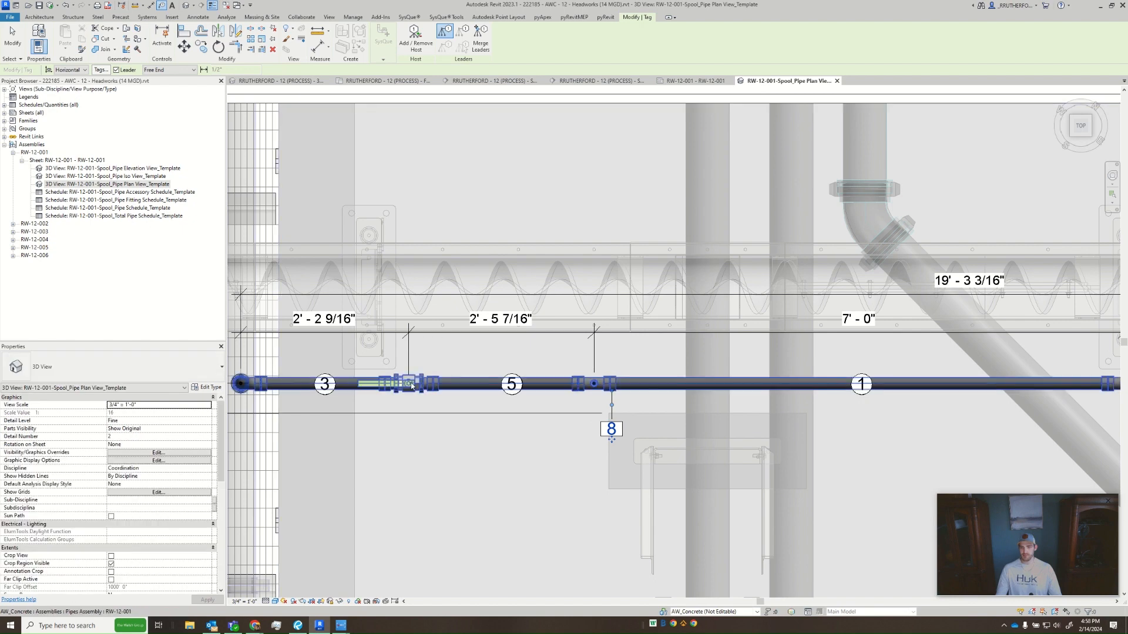
scroll(411, 385, up, 3)
click(445, 375)
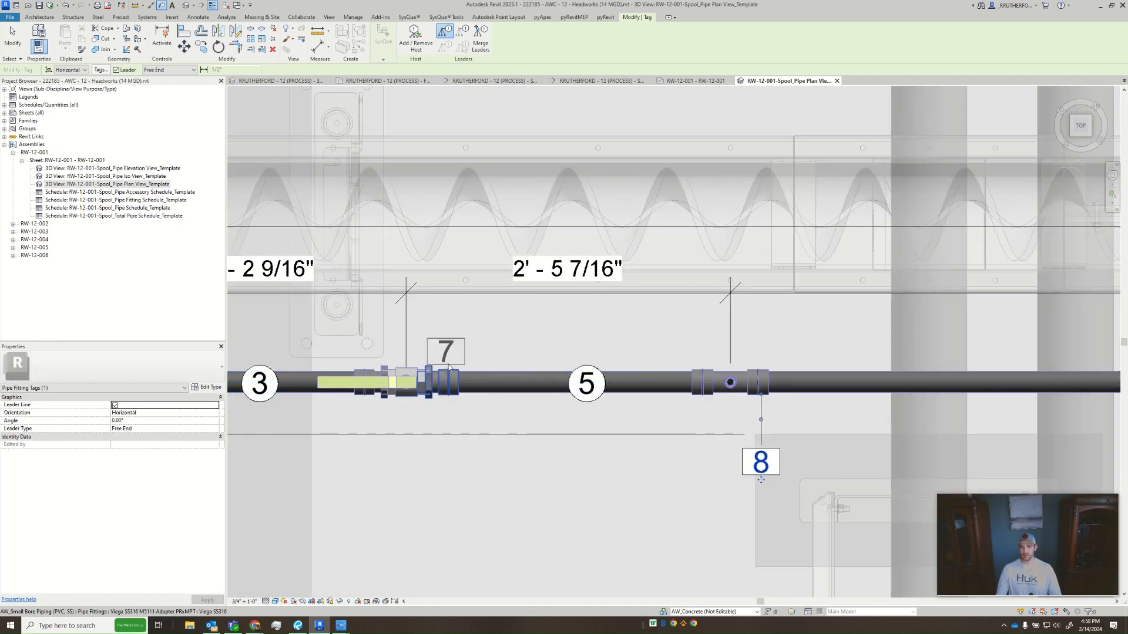
click(447, 338)
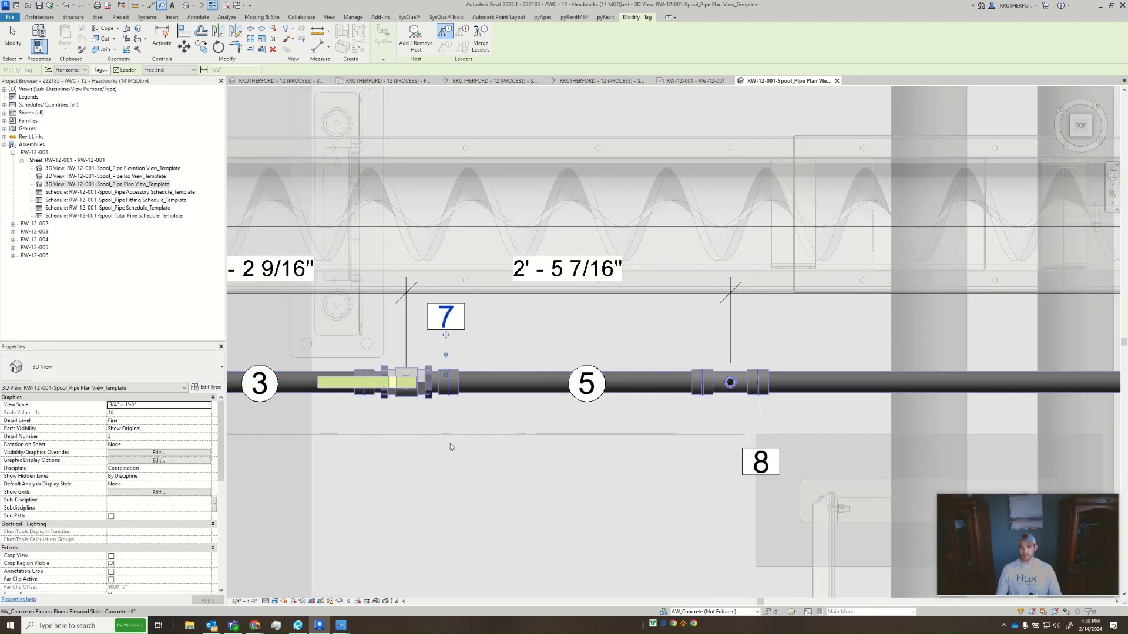
middle_drag(446, 435, 620, 460)
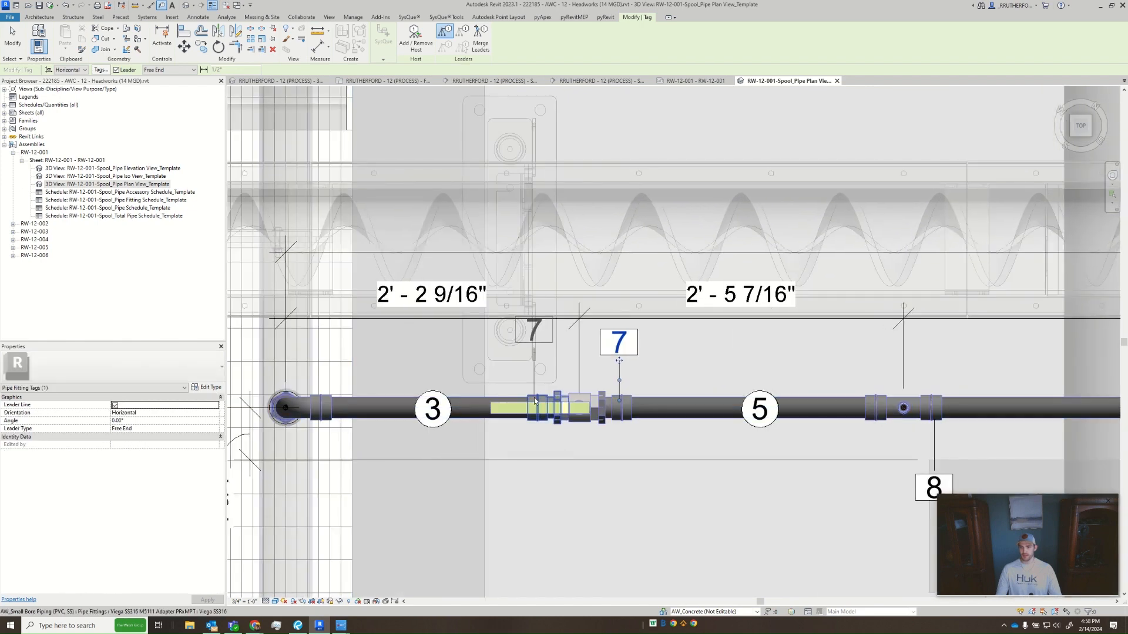
click(535, 362)
- Tag the valve with a straight vertical leader, placing its hexagonal tag above the dimension line, between the 2'-2 9/16" and 2'-5 7/16" dimensions
scroll(579, 397, up, 3)
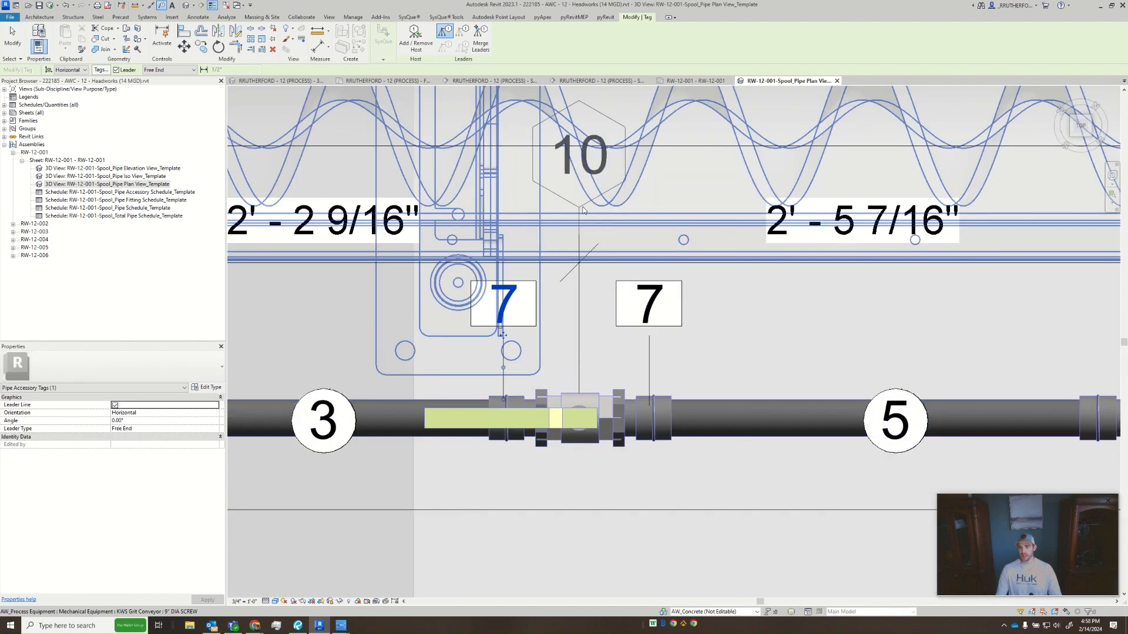
middle_drag(579, 203, 558, 320)
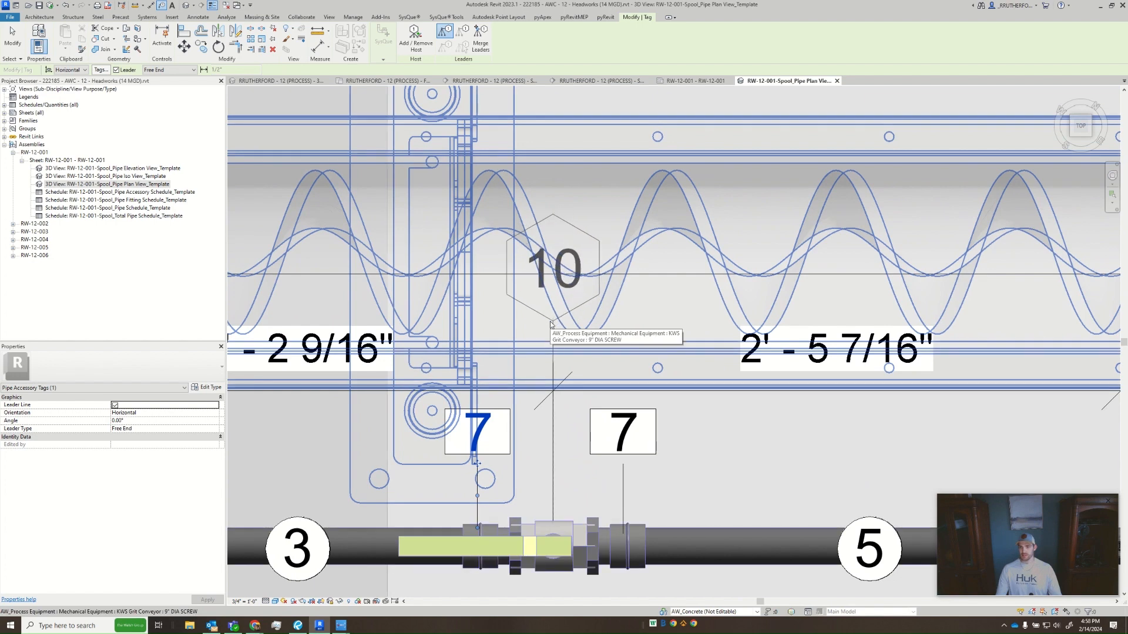
click(556, 327)
scroll(605, 389, down, 1)
scroll(606, 390, down, 1)
key(Escape)
key(Escape)
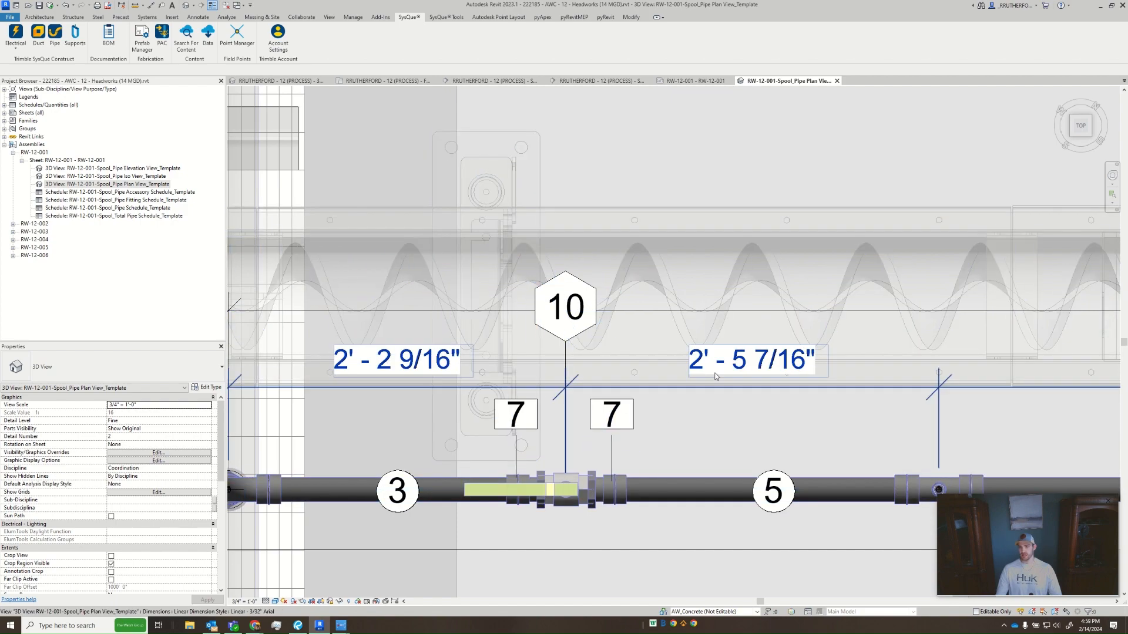
- Tag the elbow at the run's riser end with a vertical leader, placing the tag above the pipe level with the adapter tags
middle_drag(555, 450, 724, 426)
scroll(724, 427, down, 2)
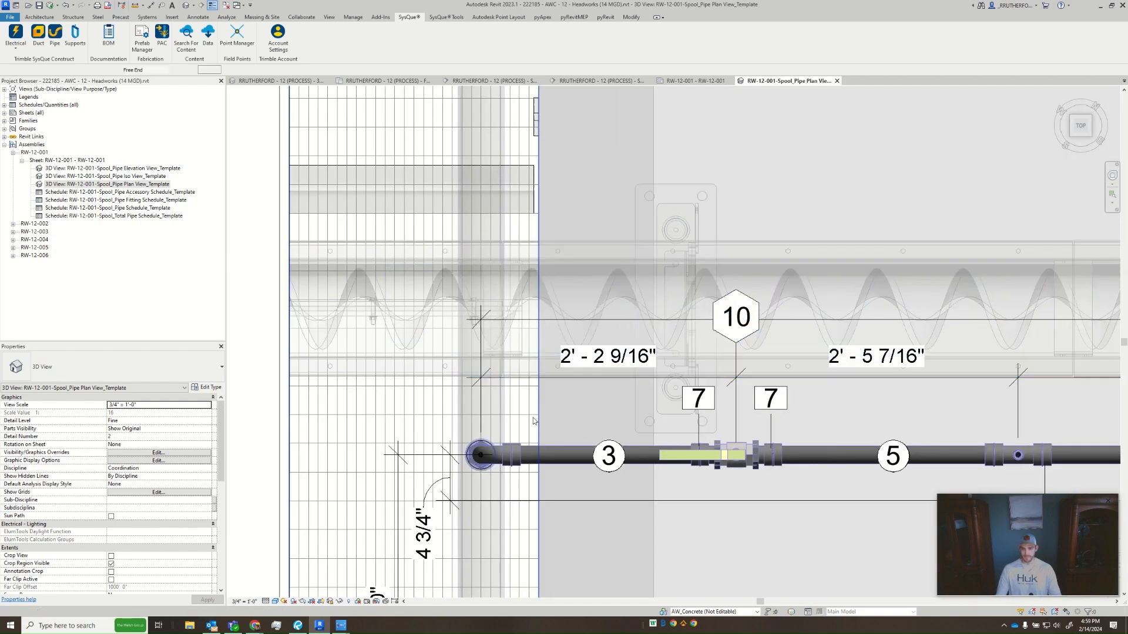
key(t)
key(g)
click(512, 448)
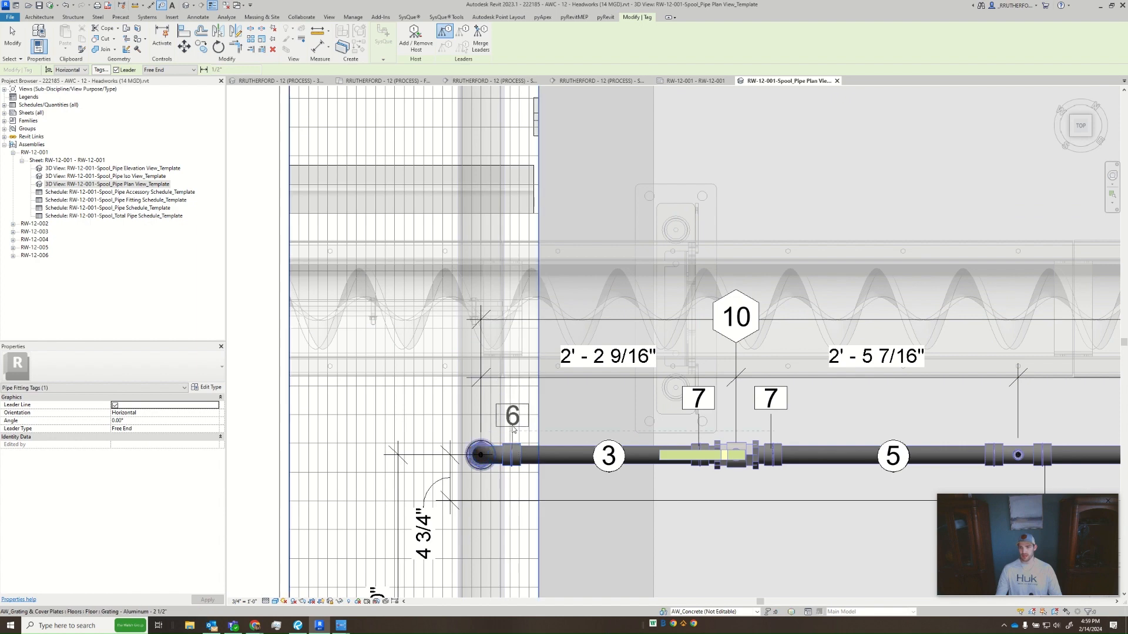
click(513, 416)
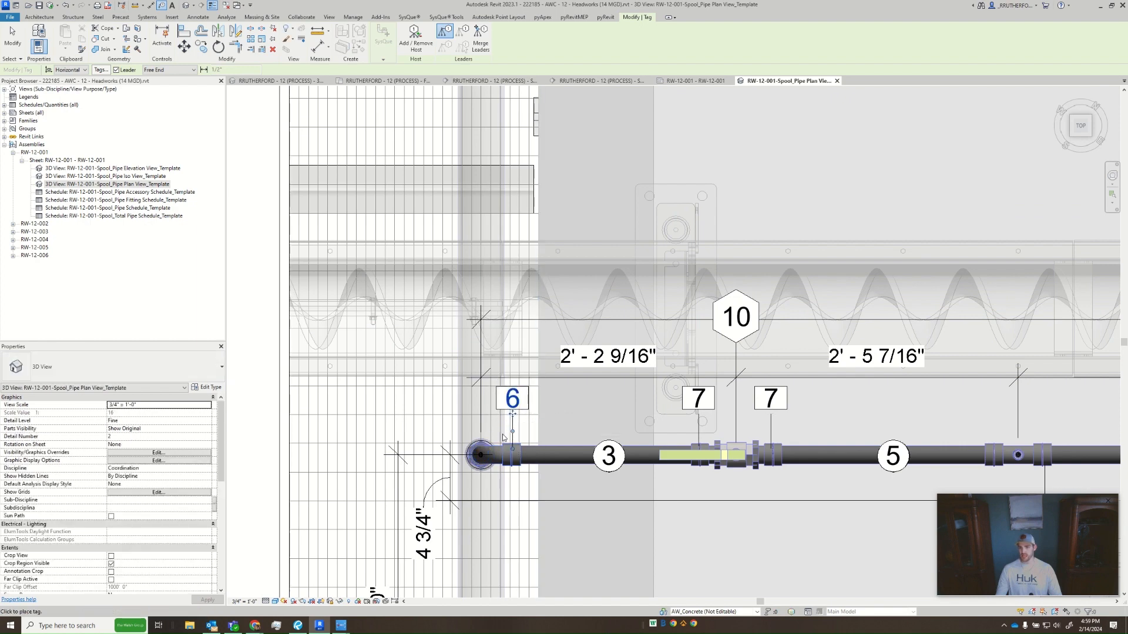
key(Escape)
key(Escape)
scroll(478, 448, up, 5)
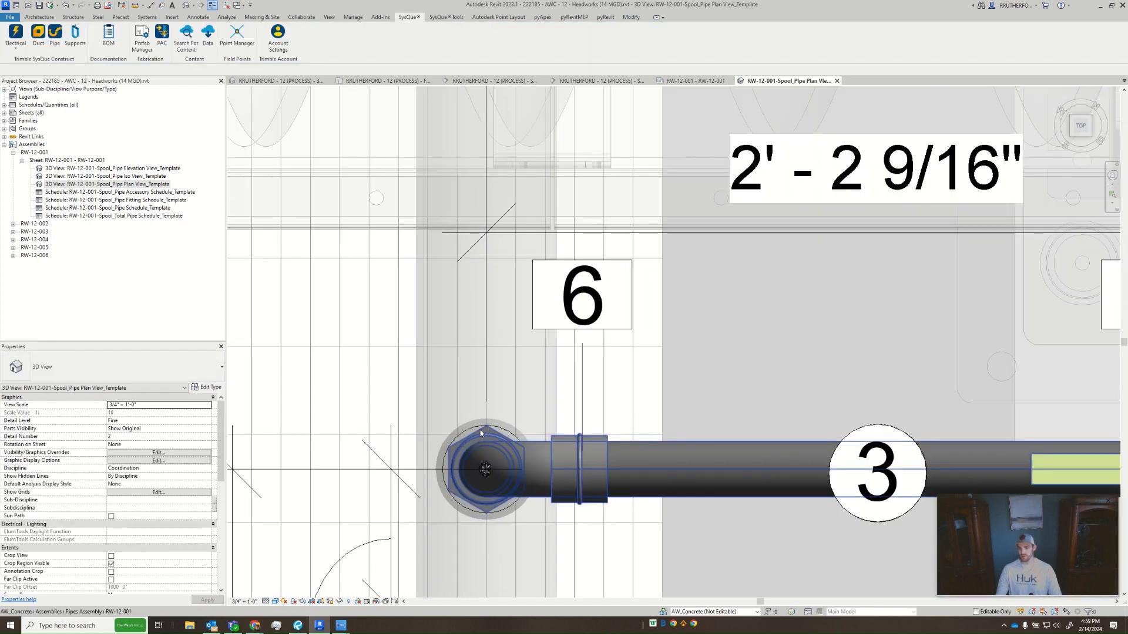
scroll(464, 458, down, 5)
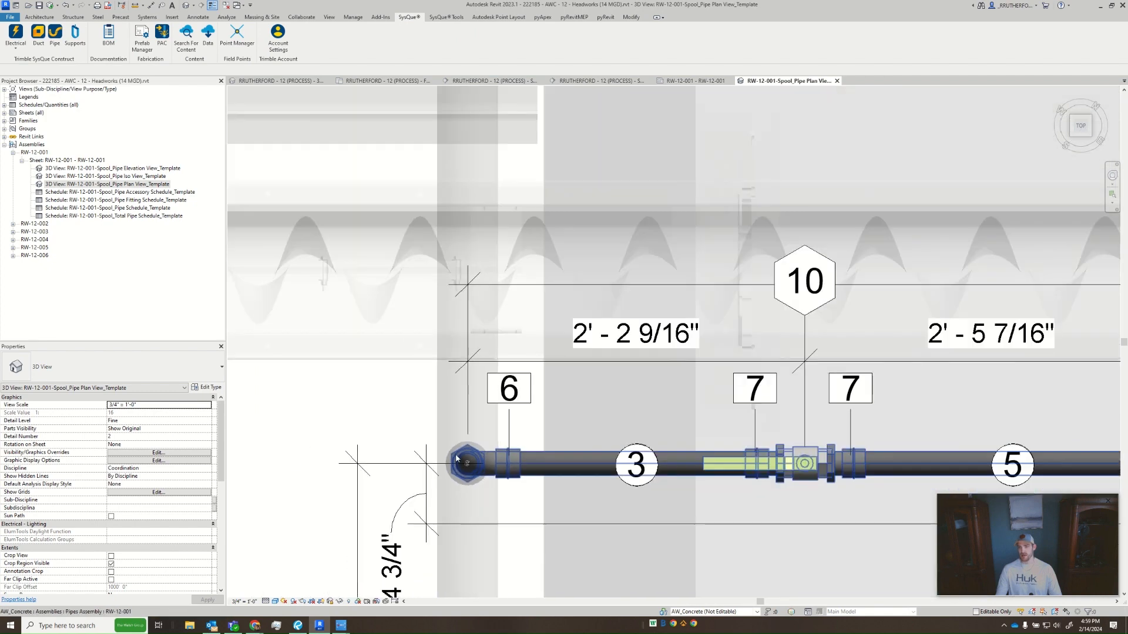
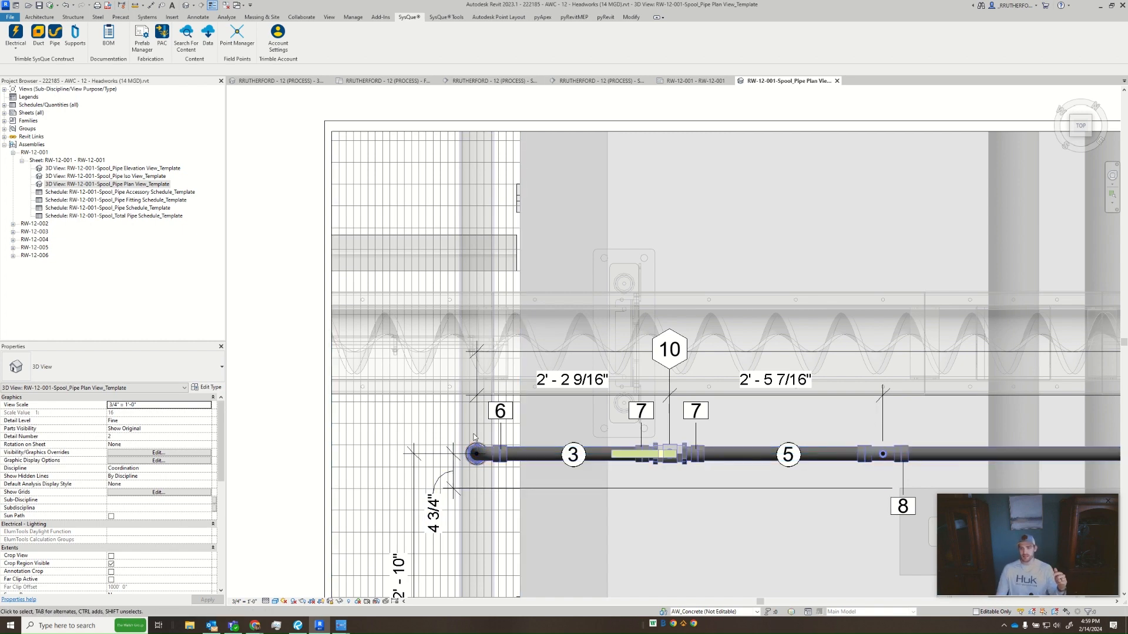
- Try tagging the adapter beneath the riser elbow with a tag beside the elbow's tag, and delete that tag
click(477, 448)
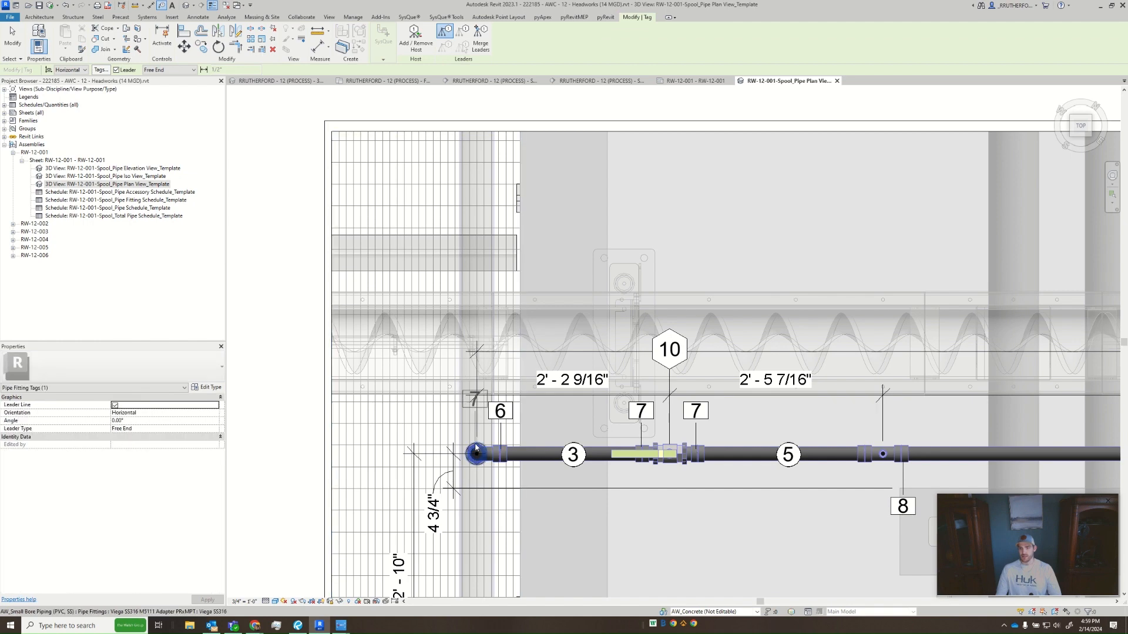
click(461, 427)
key(Escape)
key(Escape)
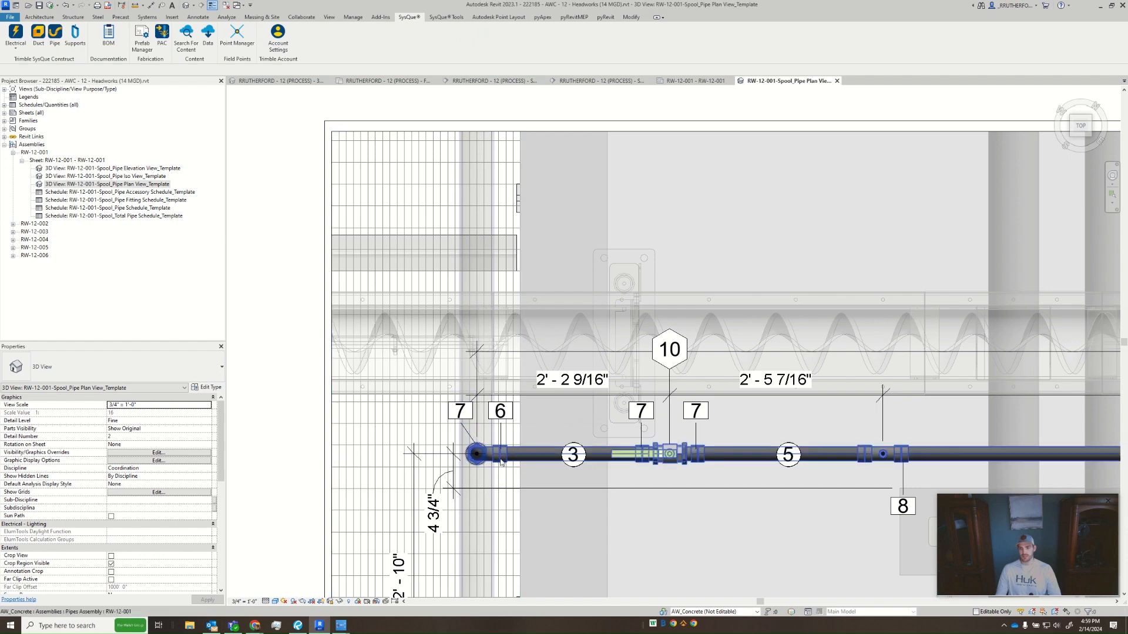
scroll(465, 432, up, 3)
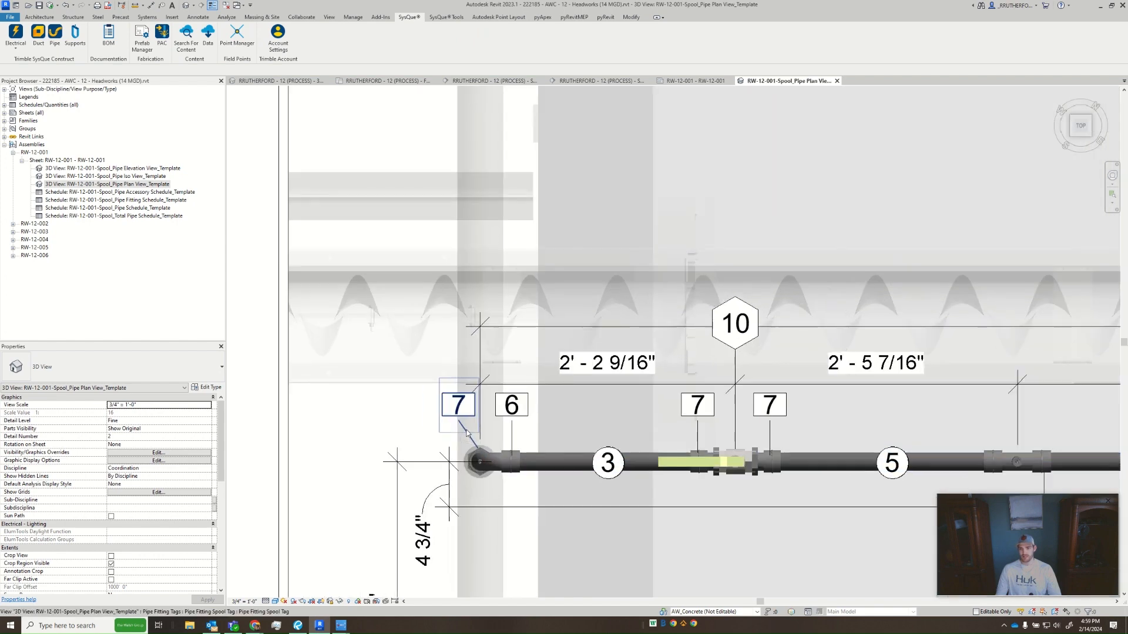
click(471, 434)
key(Delete)
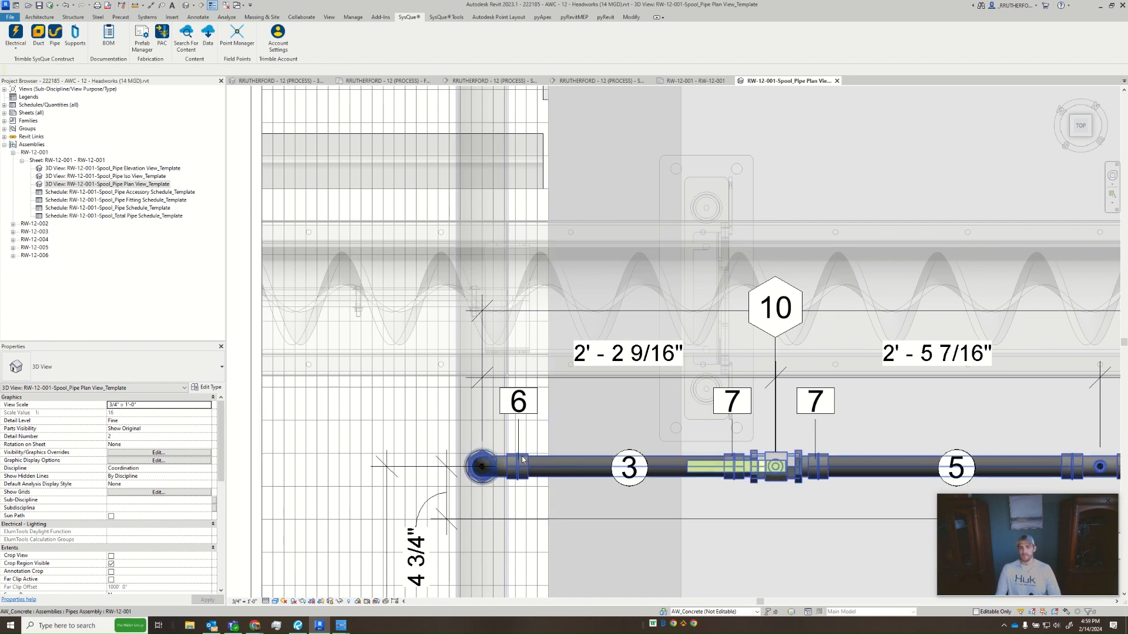
- Turn on cropping for the plan view and hide its crop region
scroll(474, 437, down, 3)
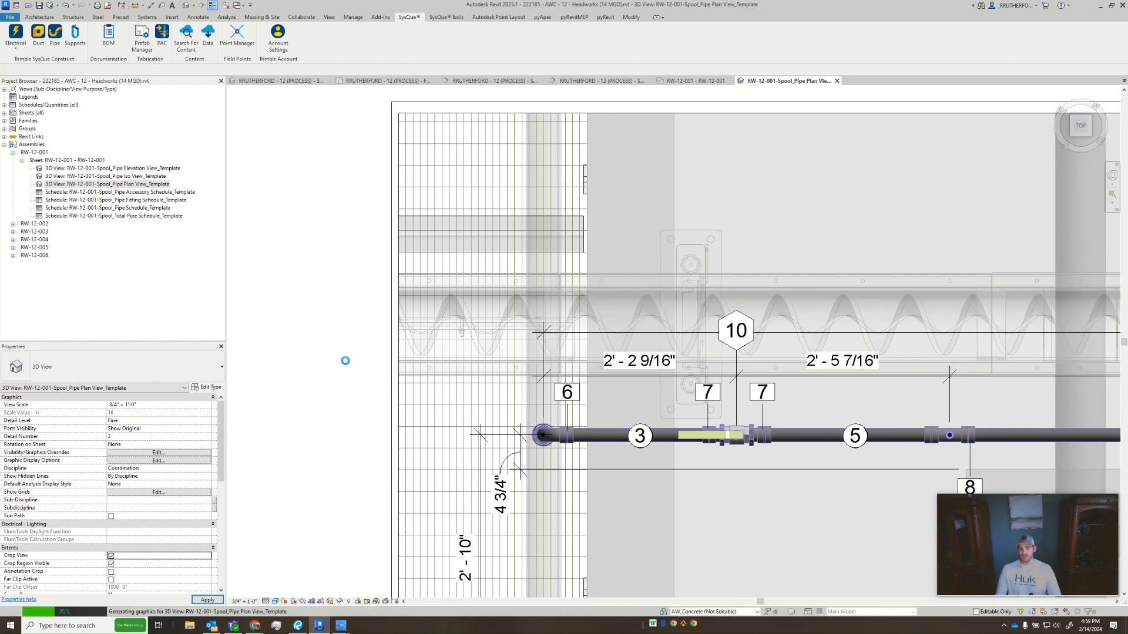
scroll(683, 415, down, 3)
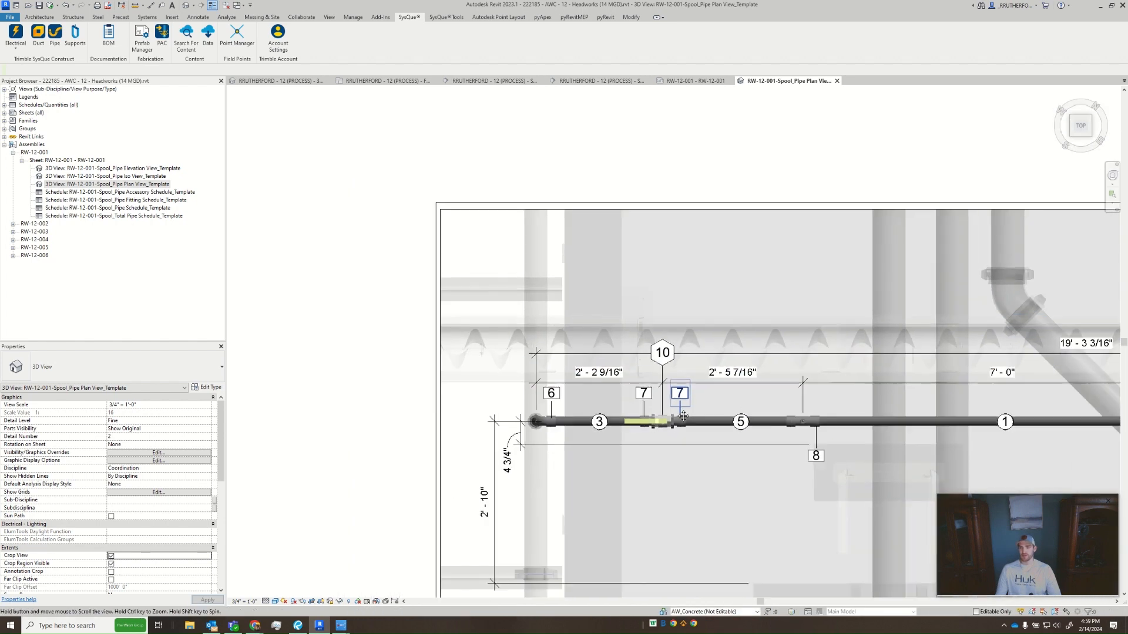
scroll(670, 391, down, 3)
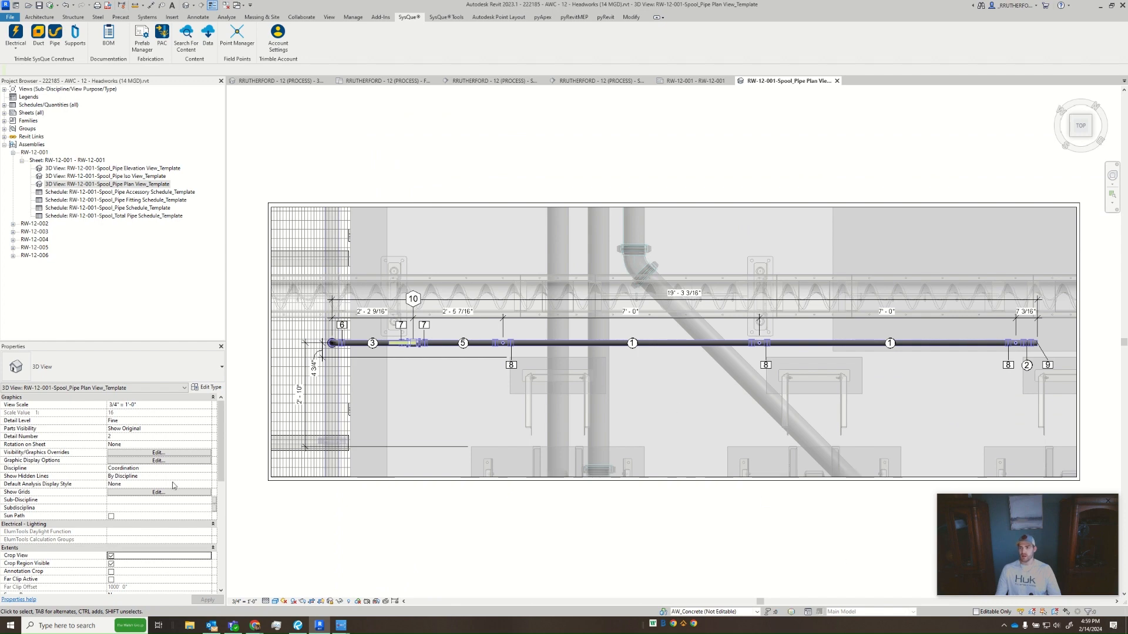
click(111, 564)
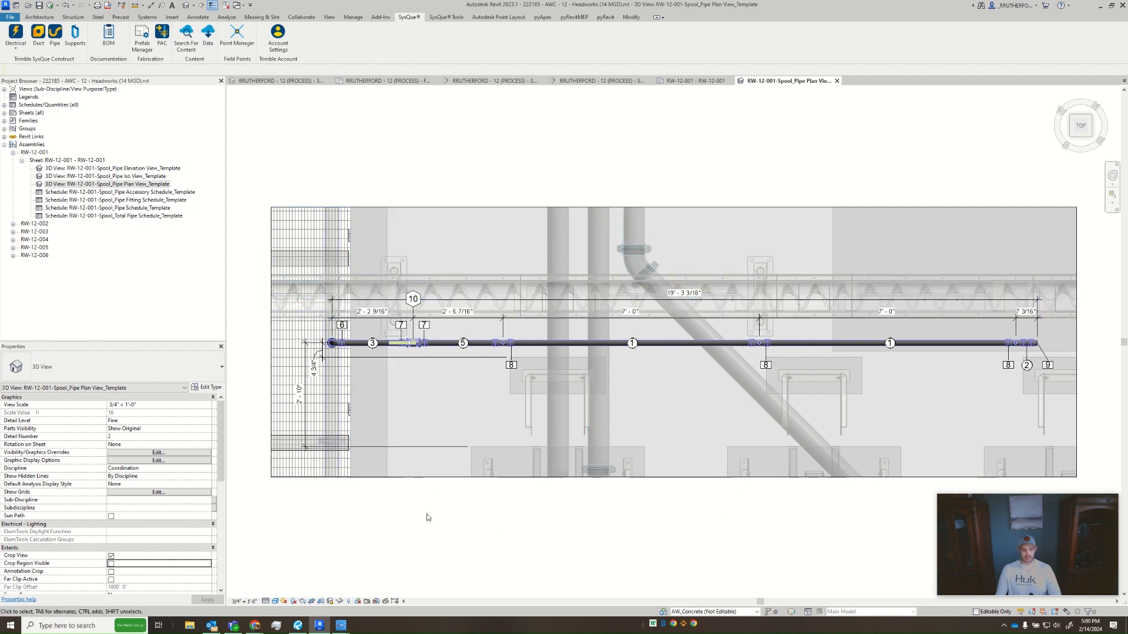
- Hide the Section Boxes annotation category in the plan view's visibility/graphics overrides
key(v)
key(v)
click(273, 142)
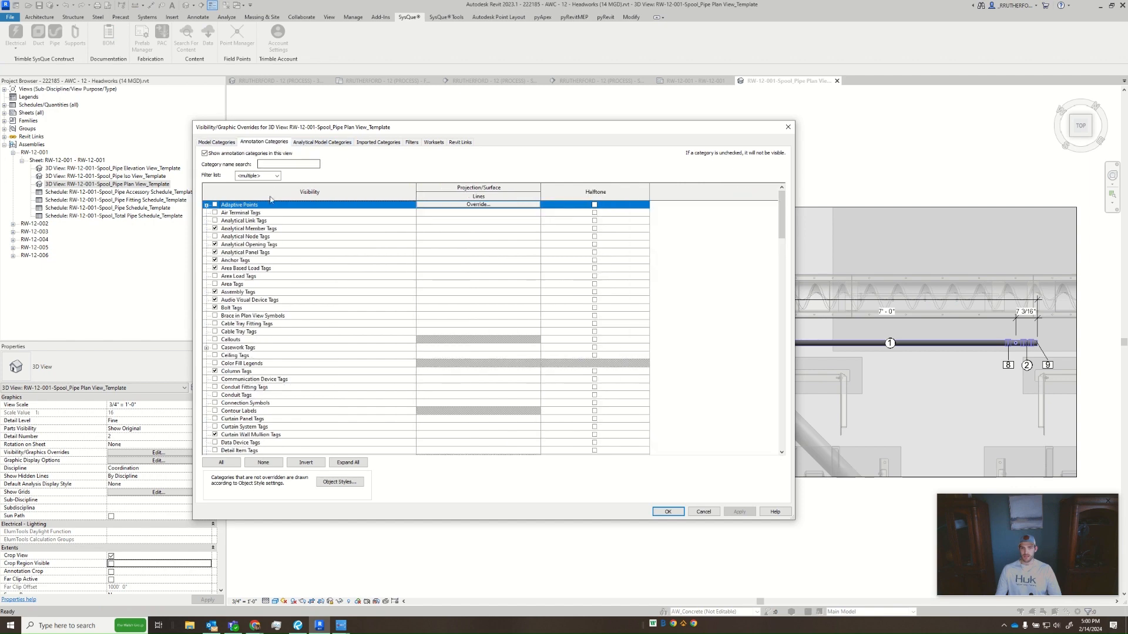
key(s)
key(s)
key(s)
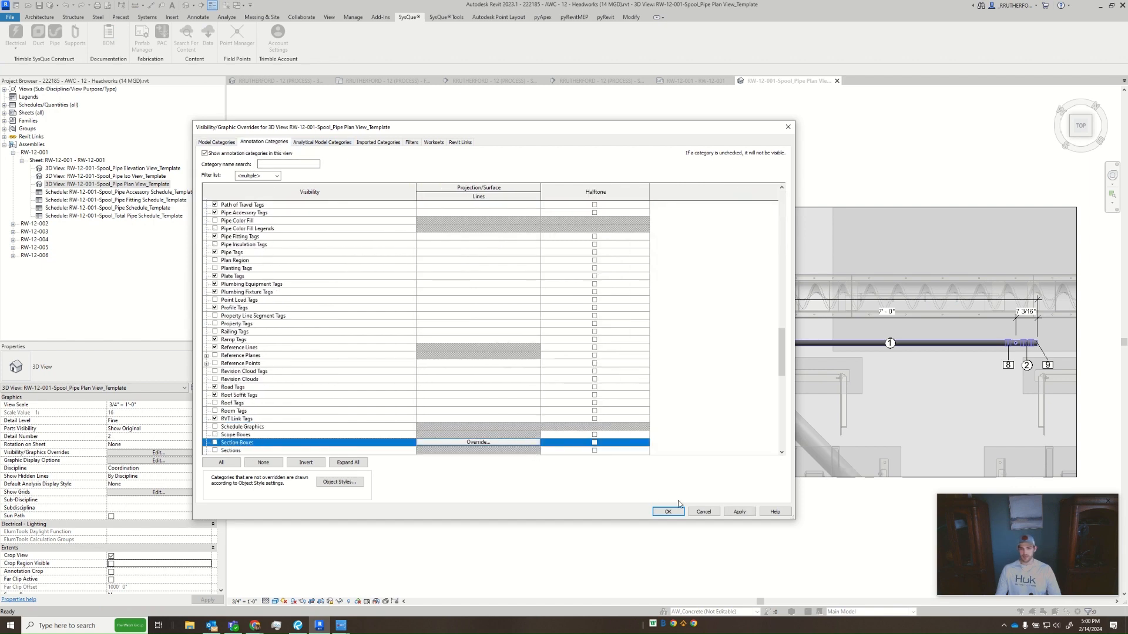
click(669, 513)
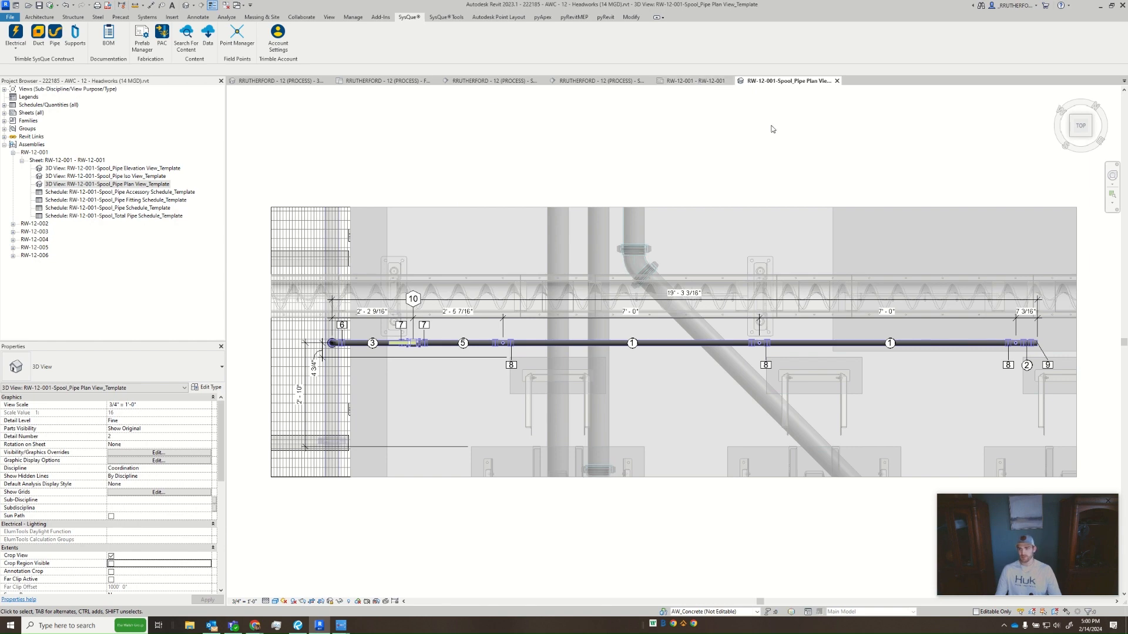
- Close the plan view, and on the sheet move the Pipe Plan View title below its viewport and shorten the title line to the viewport's width
click(837, 81)
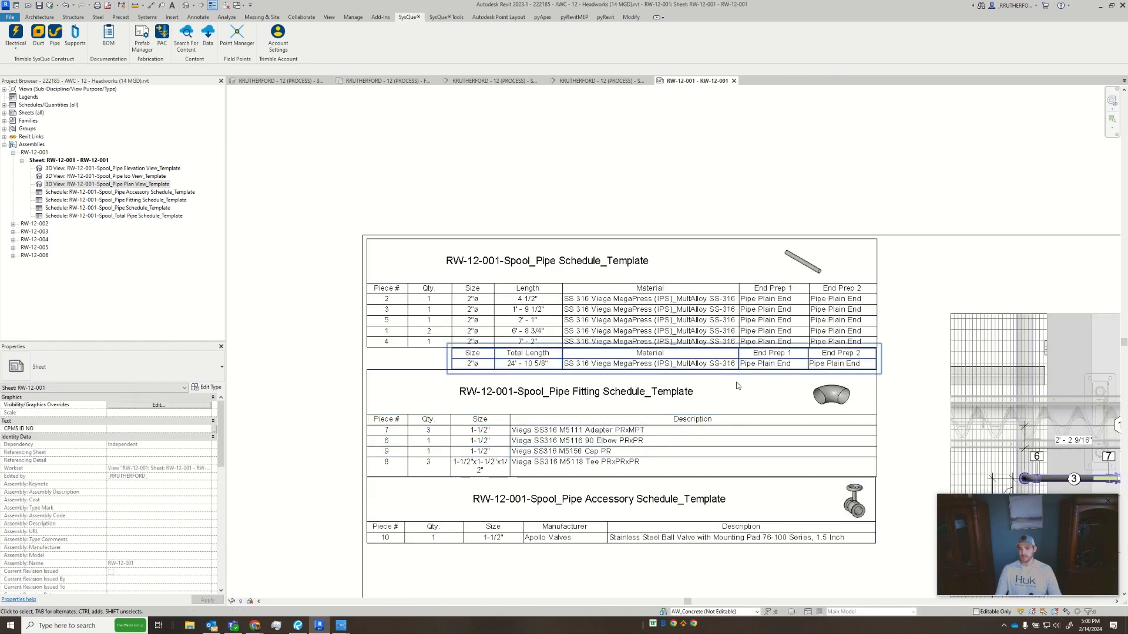
scroll(561, 329, down, 3)
middle_drag(691, 402, 564, 362)
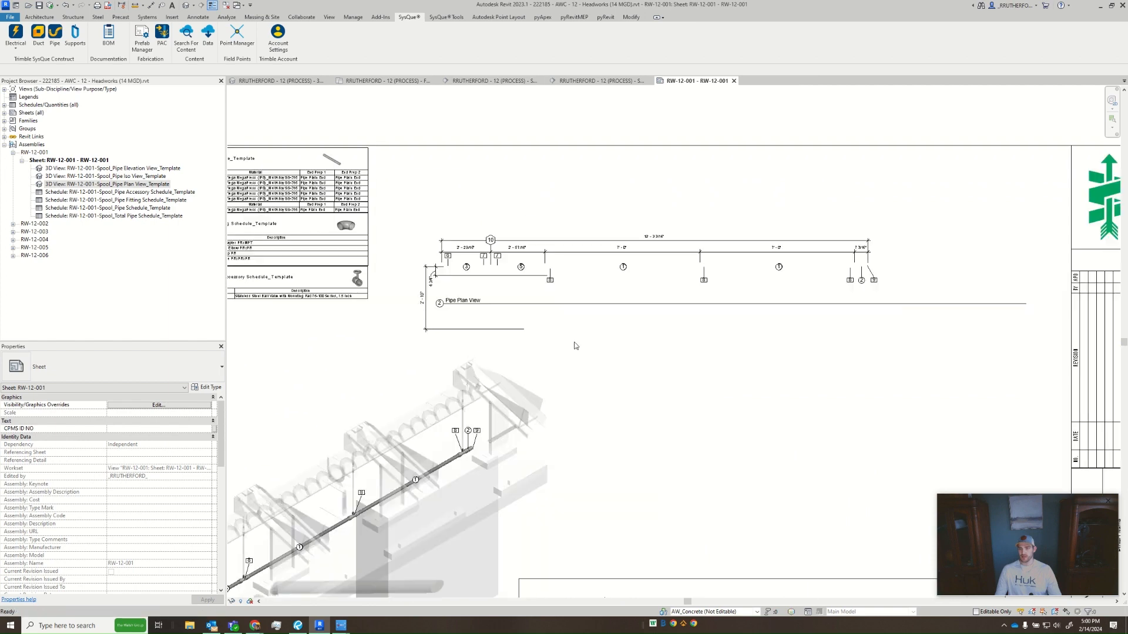
click(472, 306)
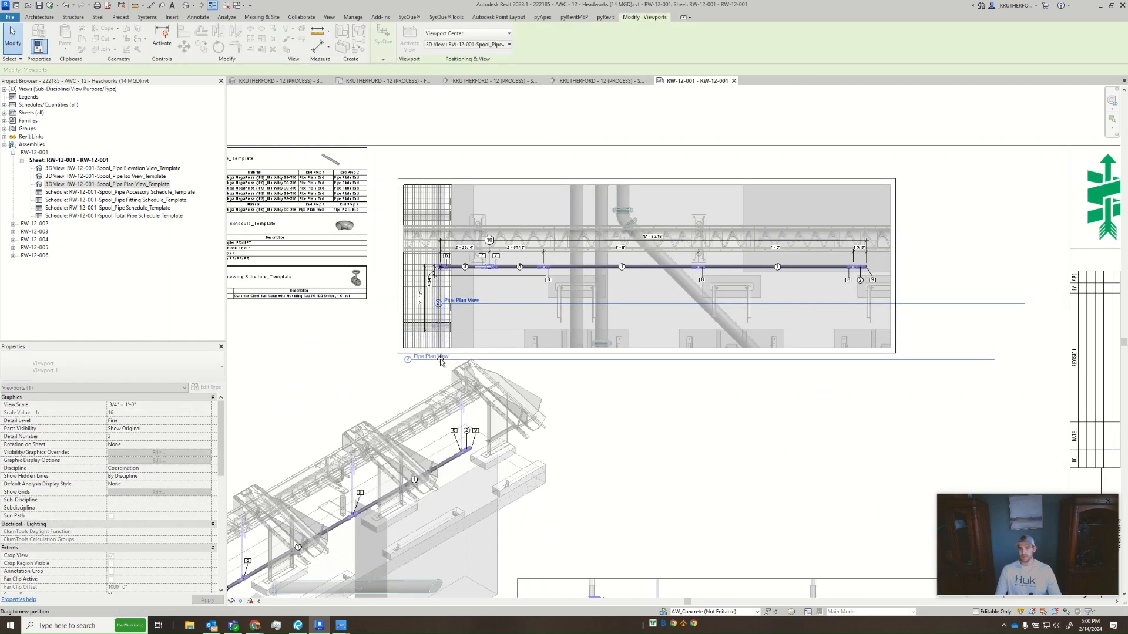
drag(462, 294, 432, 350)
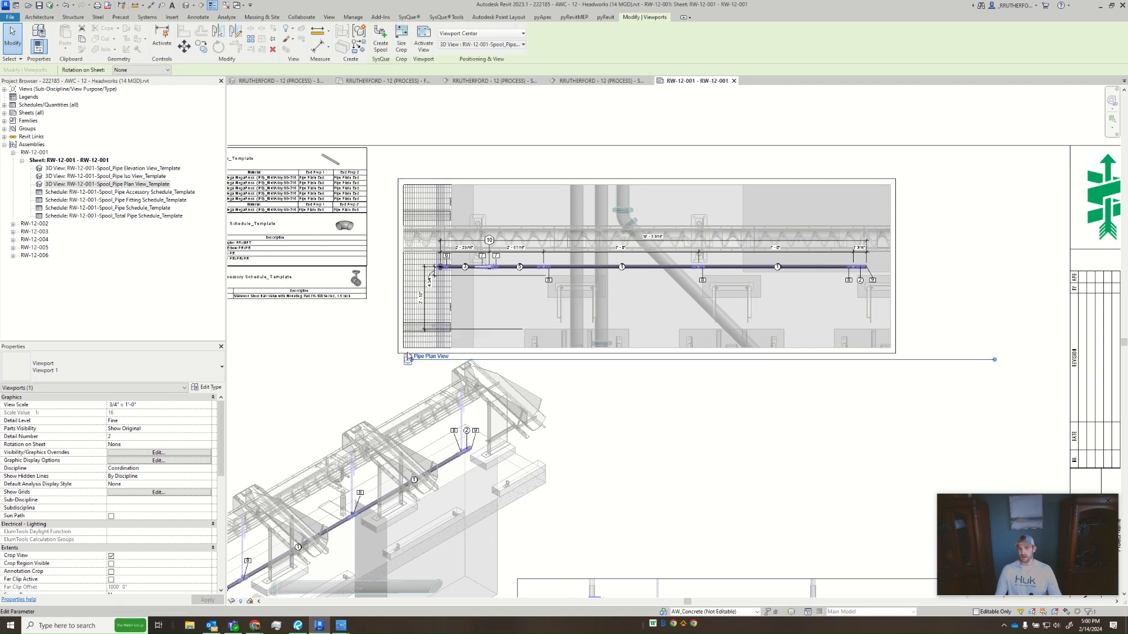
drag(994, 360, 890, 367)
click(914, 281)
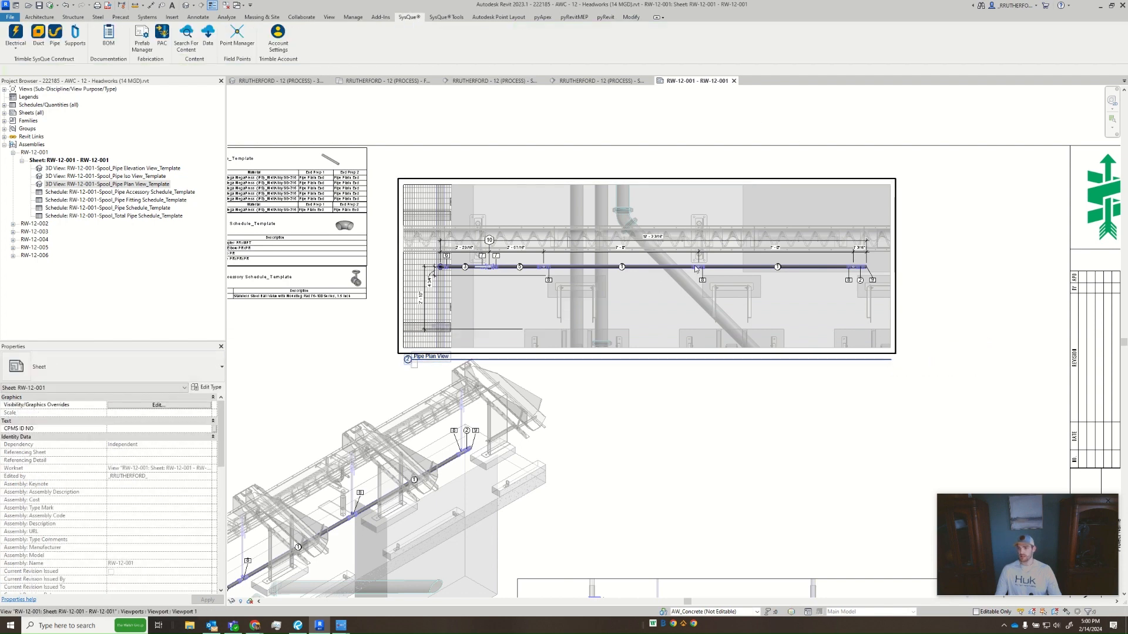
- Move the plan viewport on the sheet so it lines up vertically with the elevation viewport below it
drag(668, 283, 772, 284)
click(741, 128)
scroll(684, 278, down, 4)
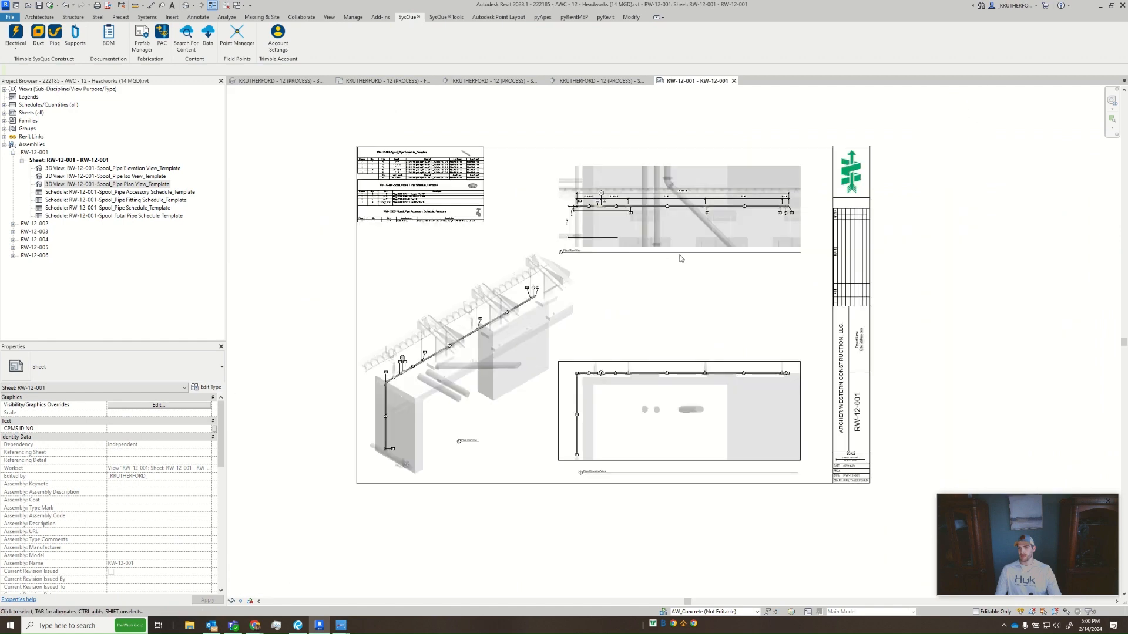
click(696, 204)
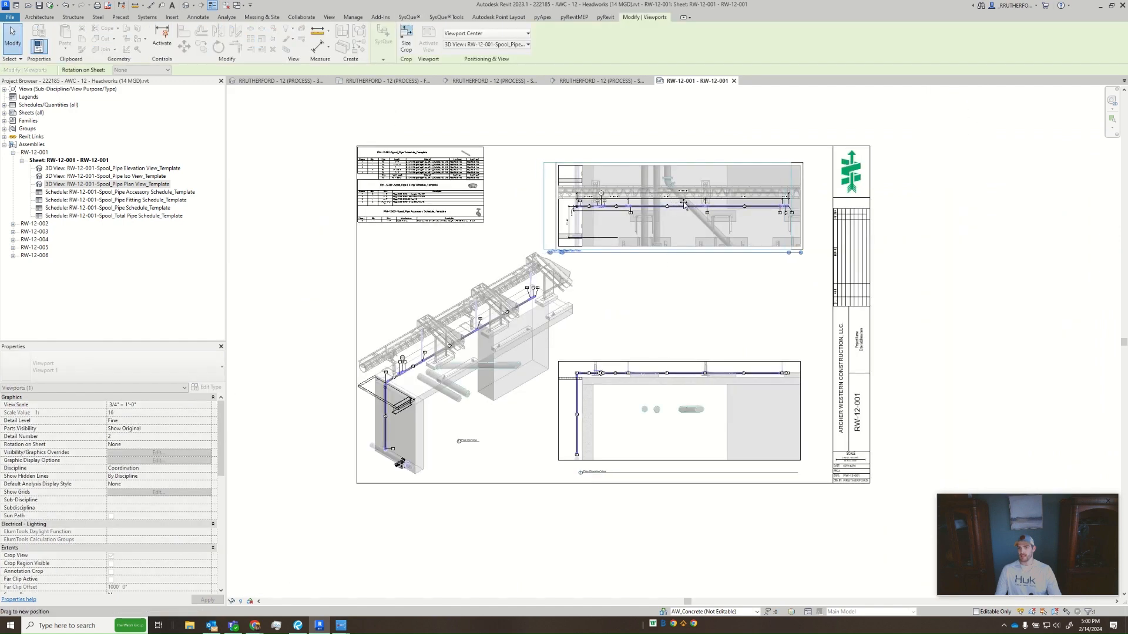
drag(699, 202, 692, 203)
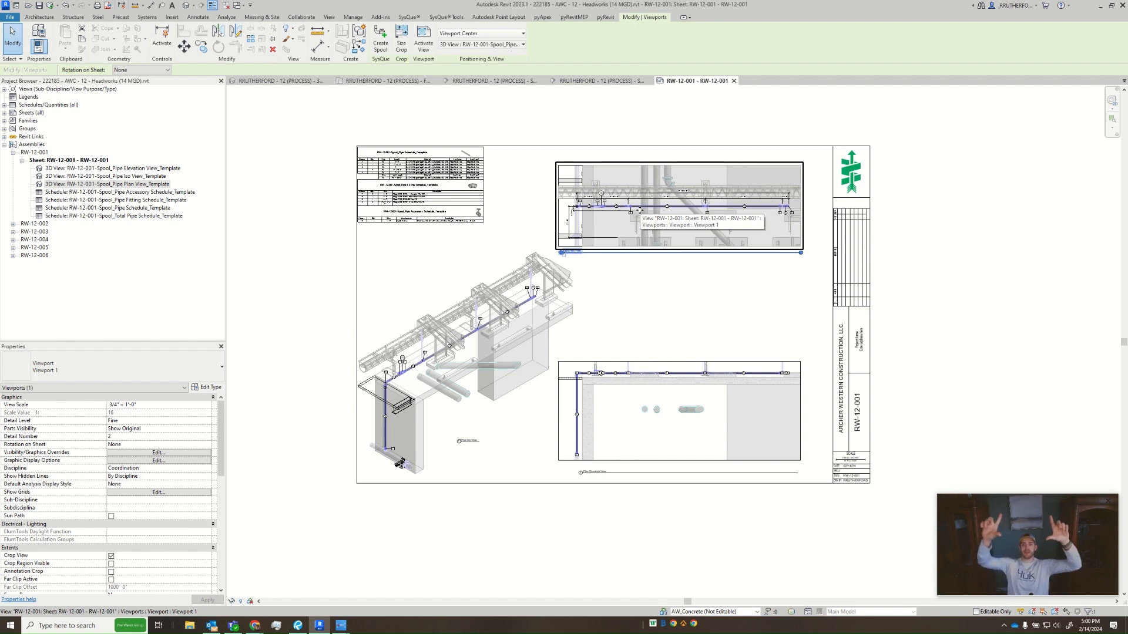
click(651, 284)
- Draw a vertical thin detail line from the plan view's pipe run down through the elevation viewport as an alignment guide, and delete it
scroll(651, 283, up, 3)
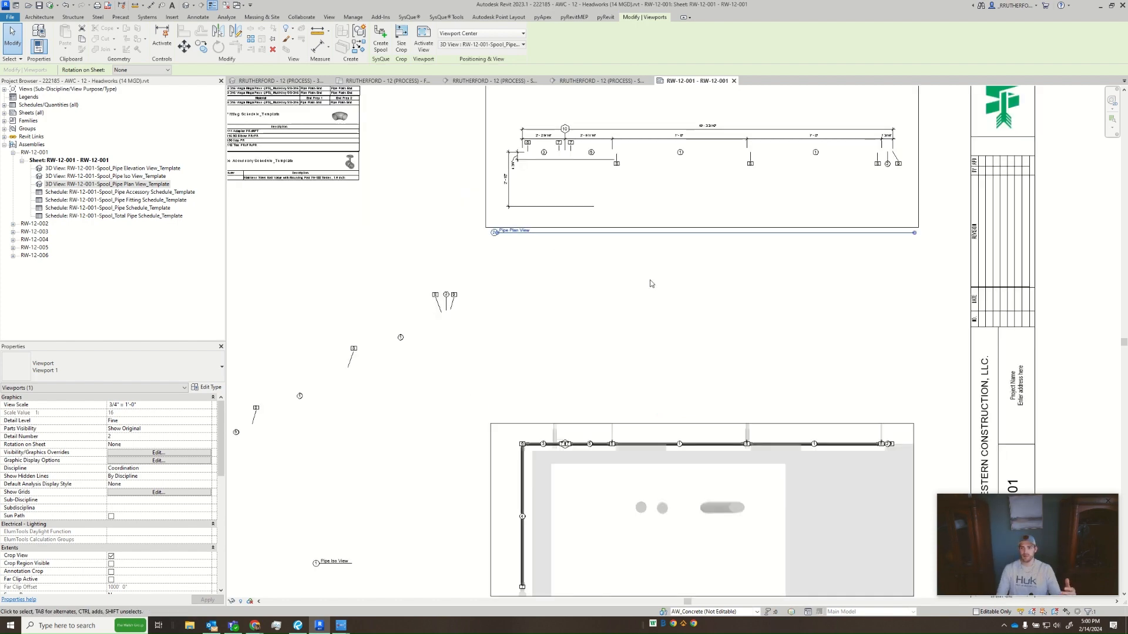
key(d)
key(l)
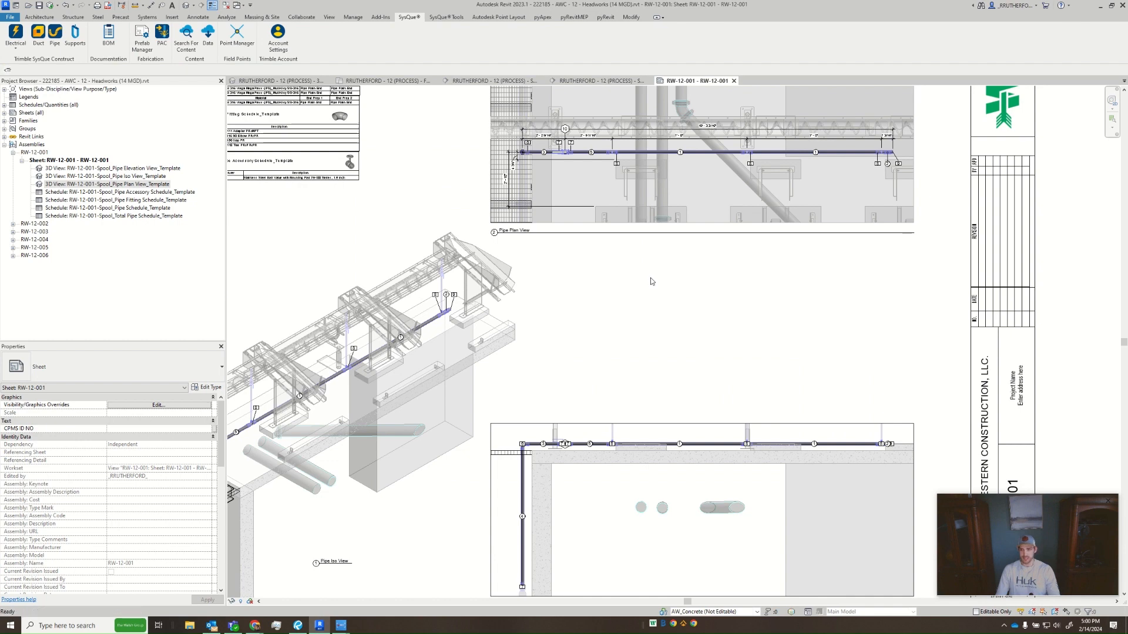
click(663, 152)
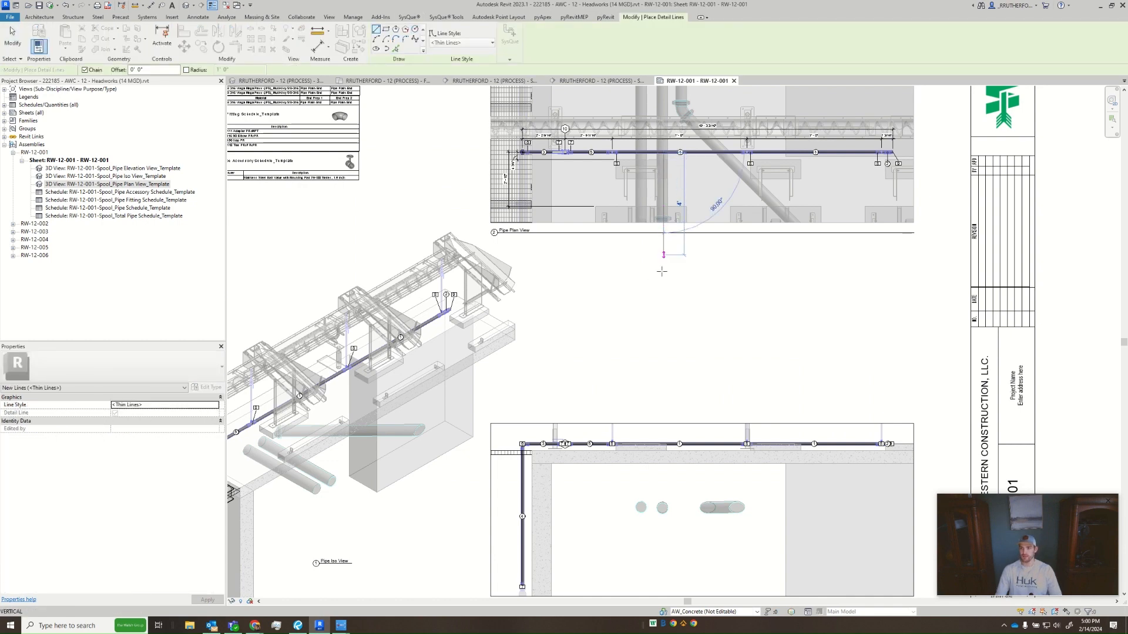
click(664, 485)
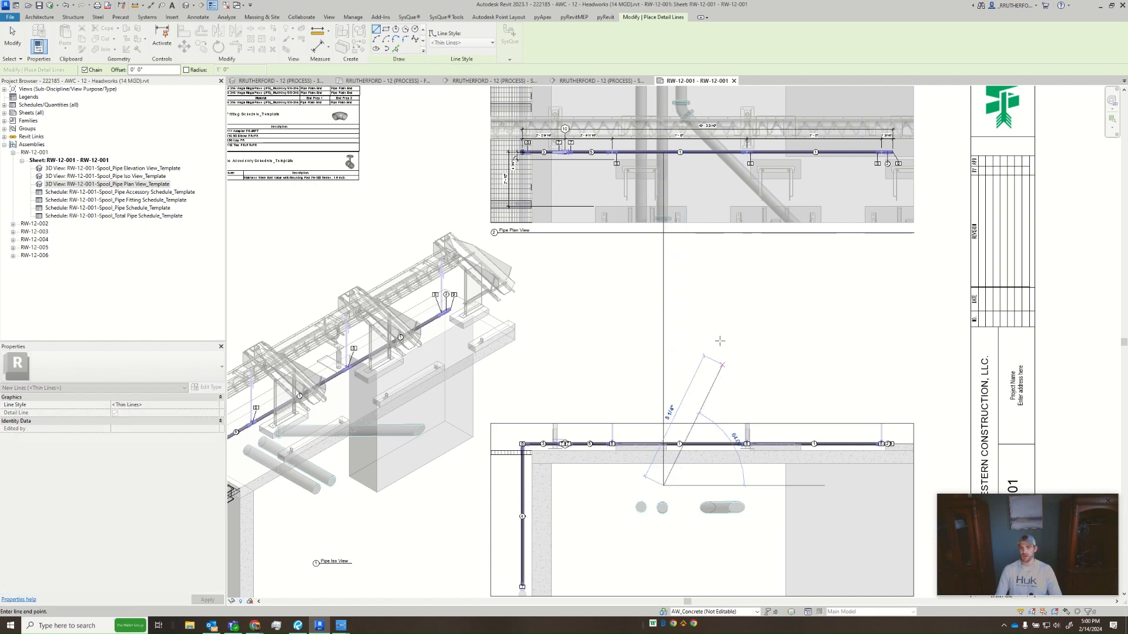
key(Escape)
key(Escape)
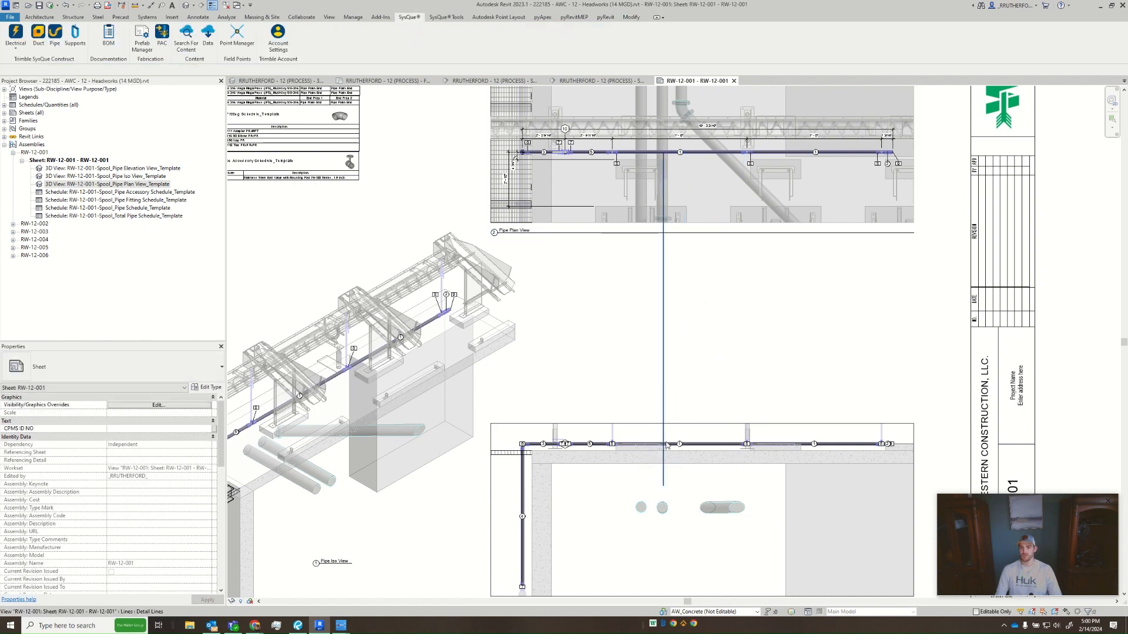
click(667, 316)
key(Delete)
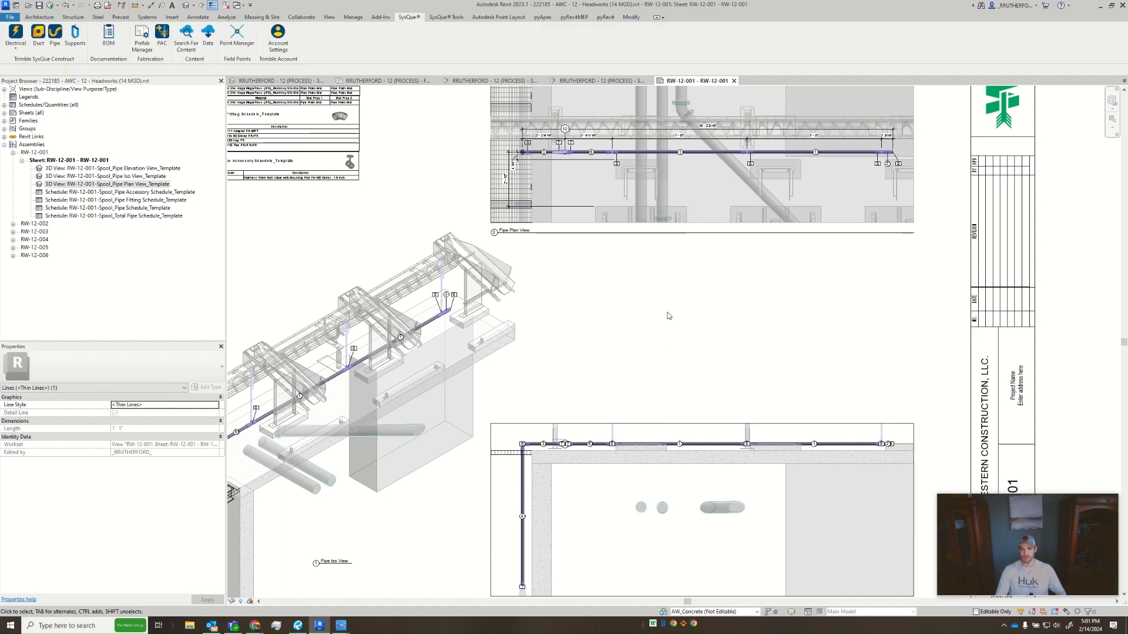
- Open the RW-12-001 pipe elevation view and raise the top of its section box above the pipe hangers
middle_drag(669, 344, 662, 326)
scroll(662, 326, down, 1)
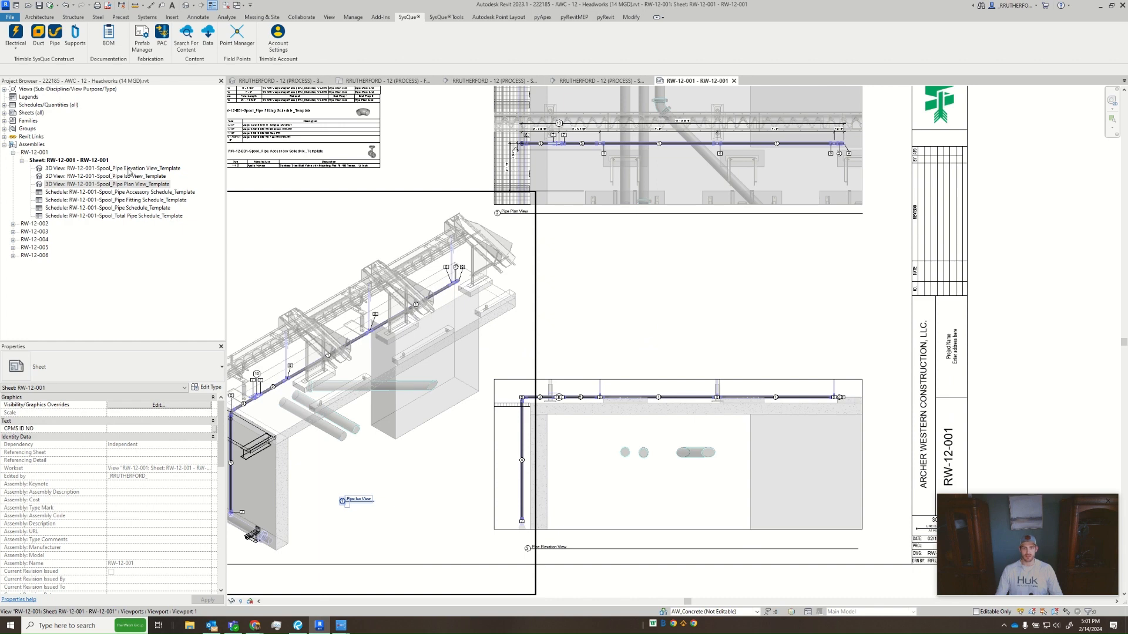
double_click(129, 169)
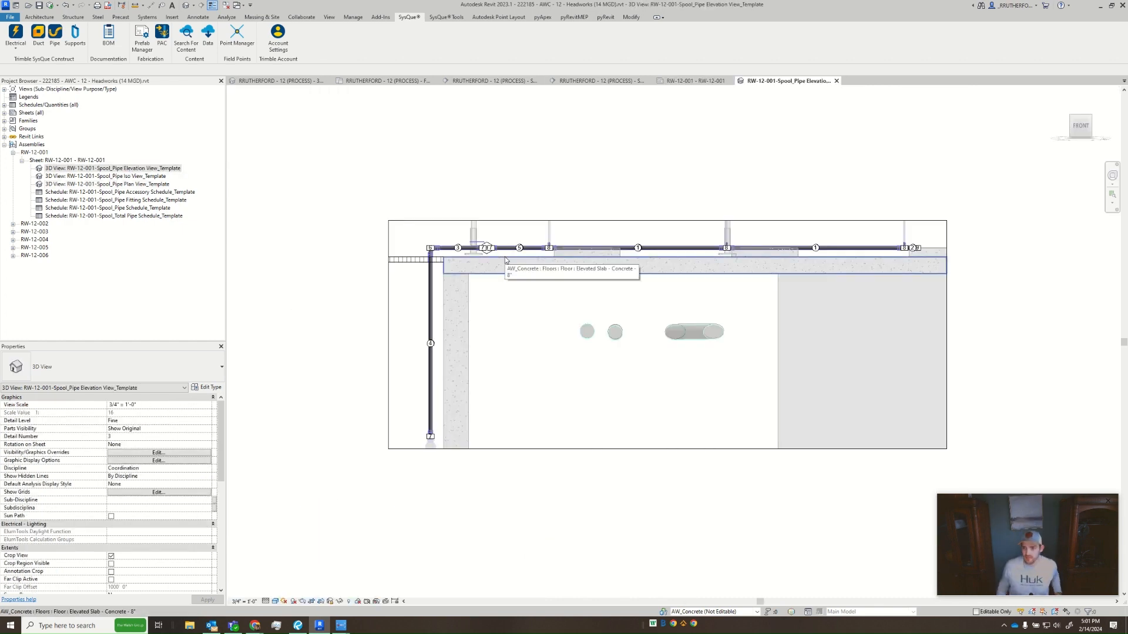
click(488, 222)
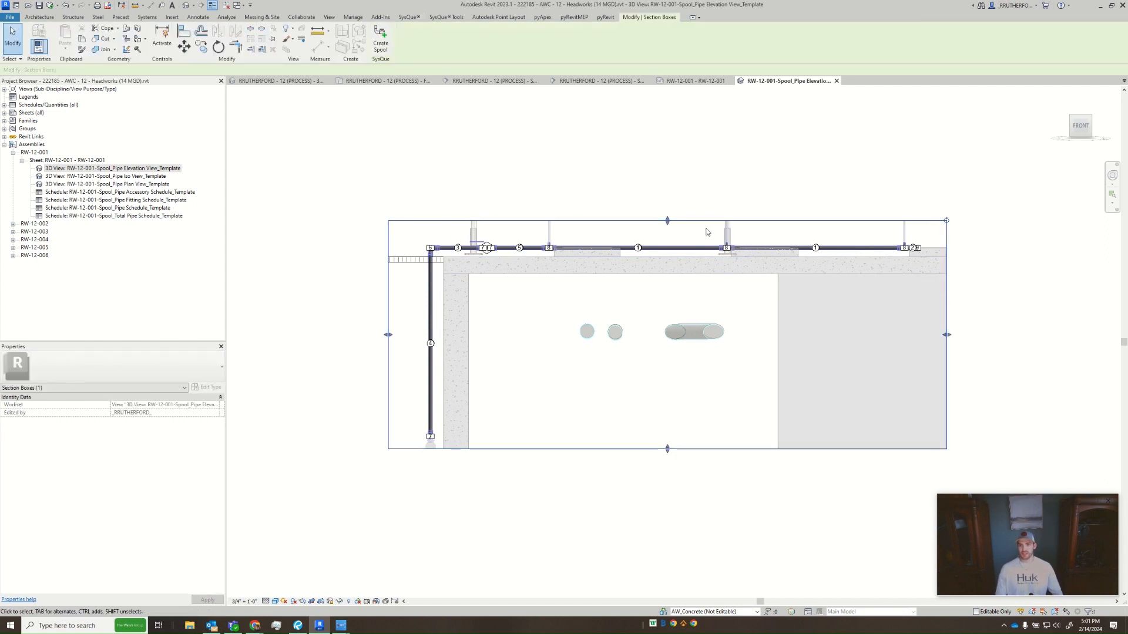
middle_drag(682, 238, 670, 280)
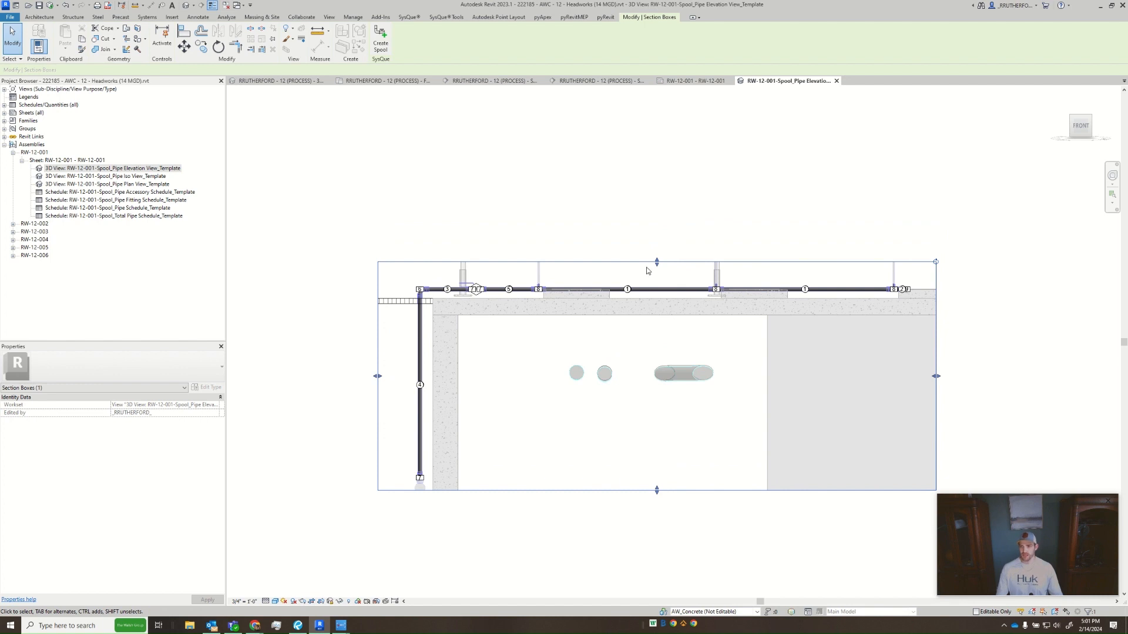
drag(657, 262, 663, 210)
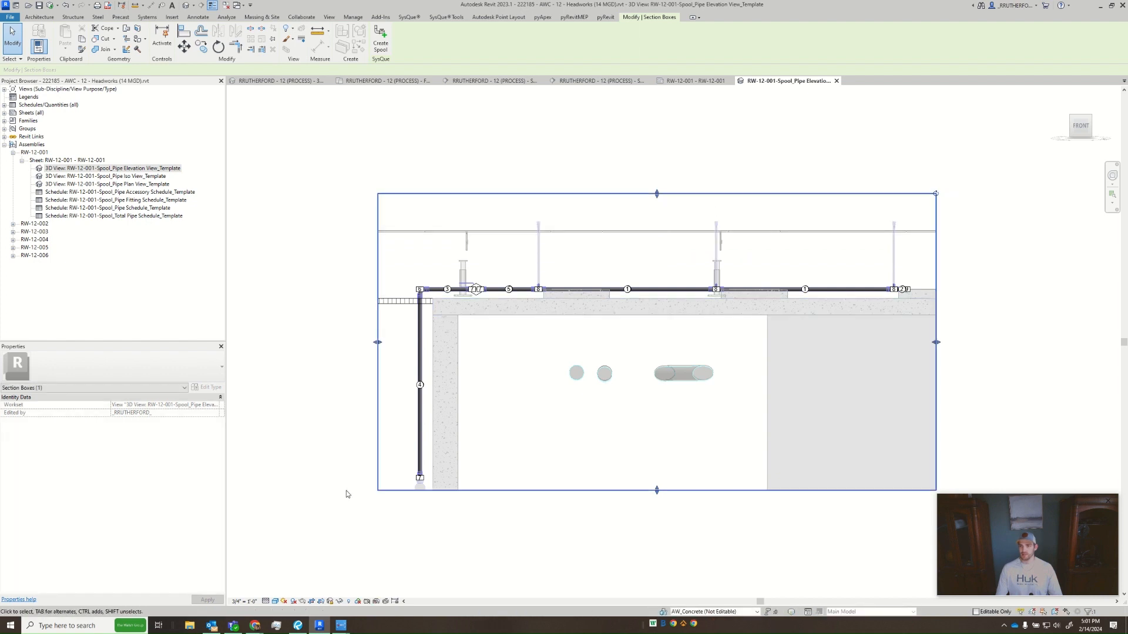
- Unlock the elevation 3D view and orient it to the Left side
click(323, 586)
click(330, 601)
click(351, 592)
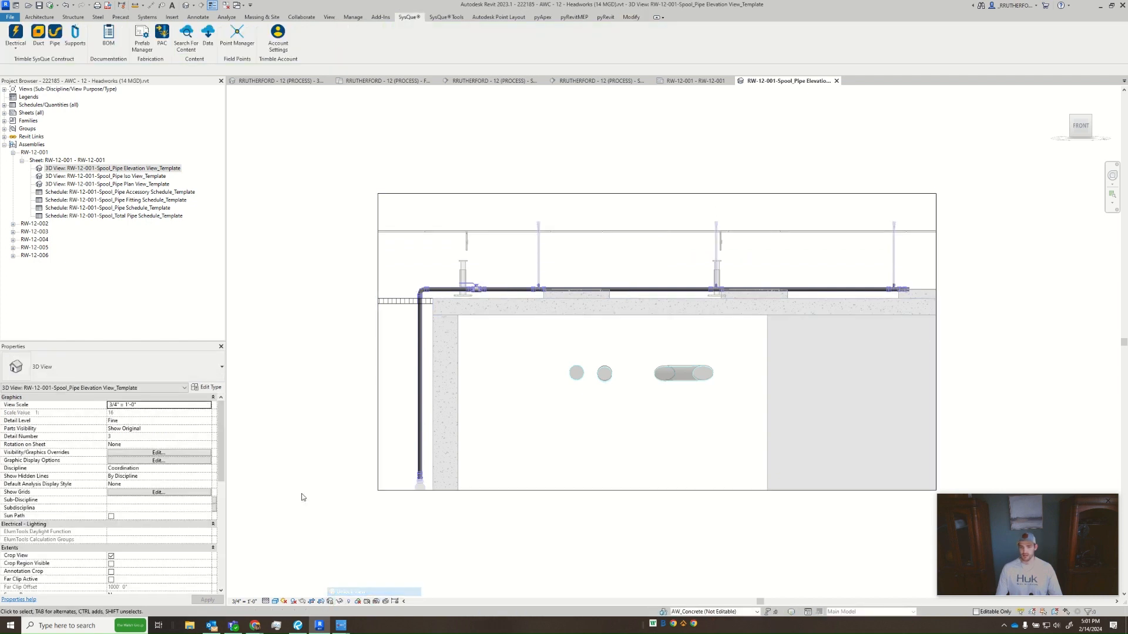
click(1065, 127)
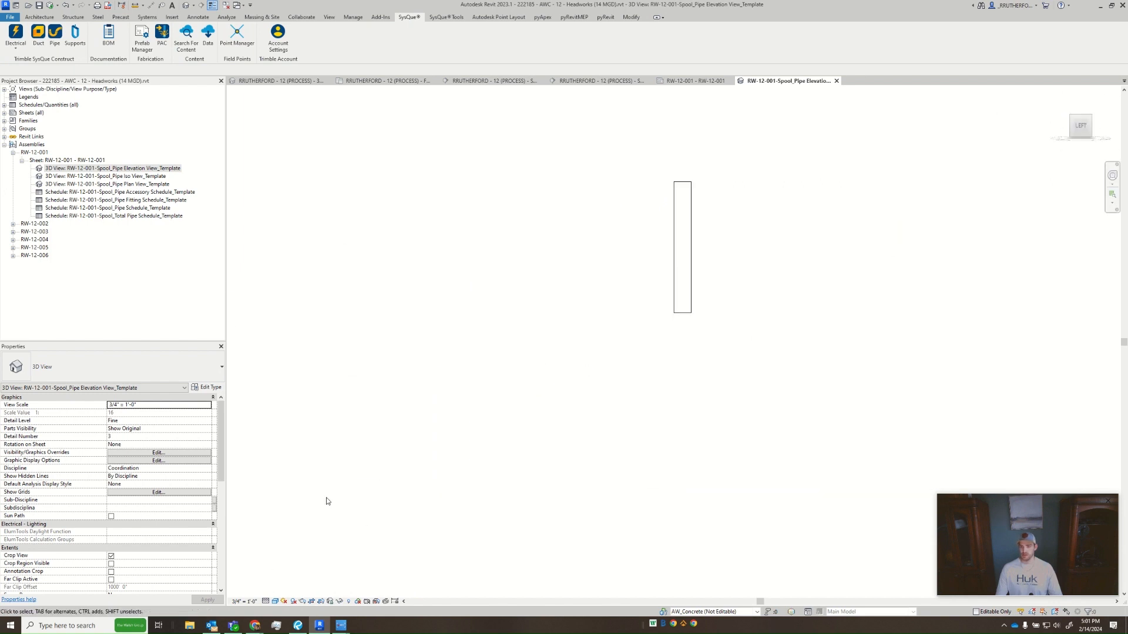
- Turn off the view's cropping with its crop region shown, and widen the section box on the screw conveyor's side of the riser
click(111, 557)
click(111, 564)
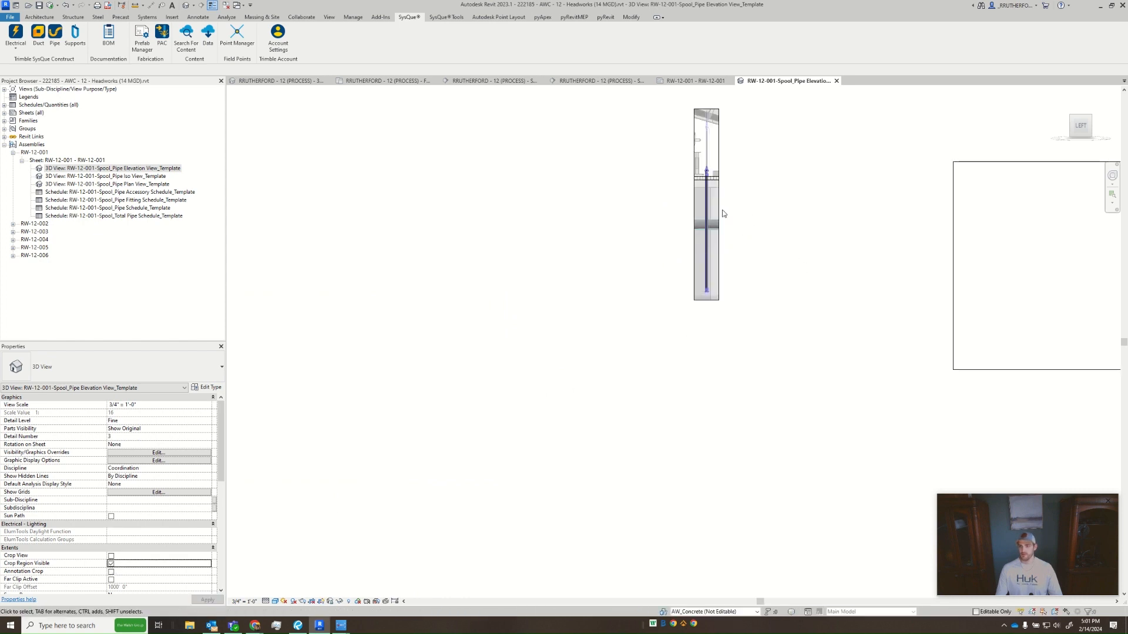
click(722, 201)
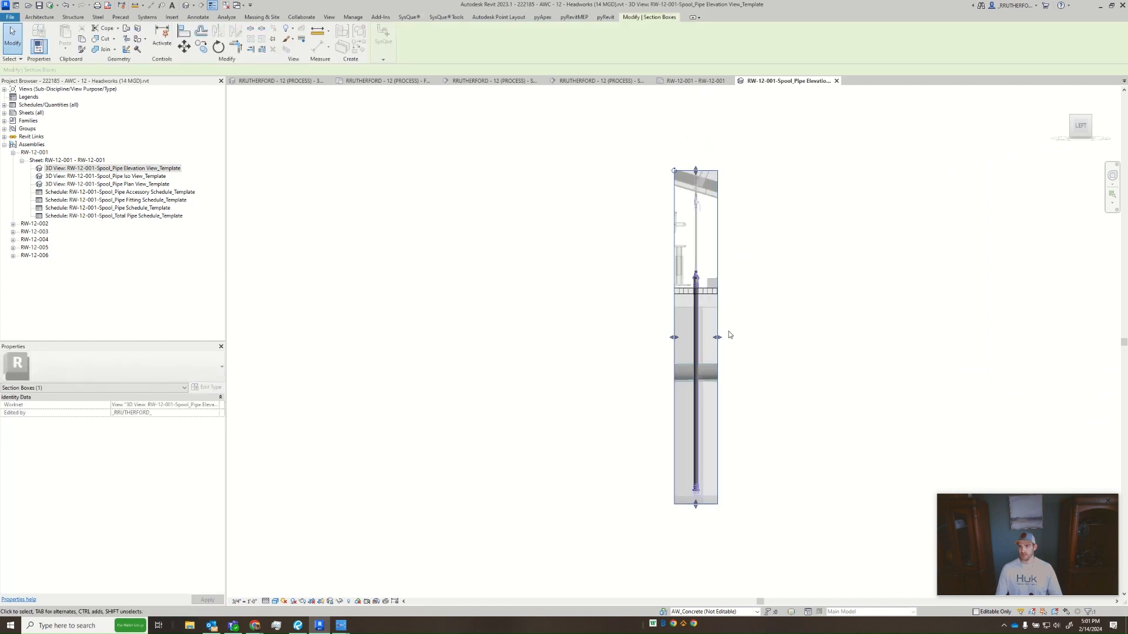
drag(673, 337, 658, 338)
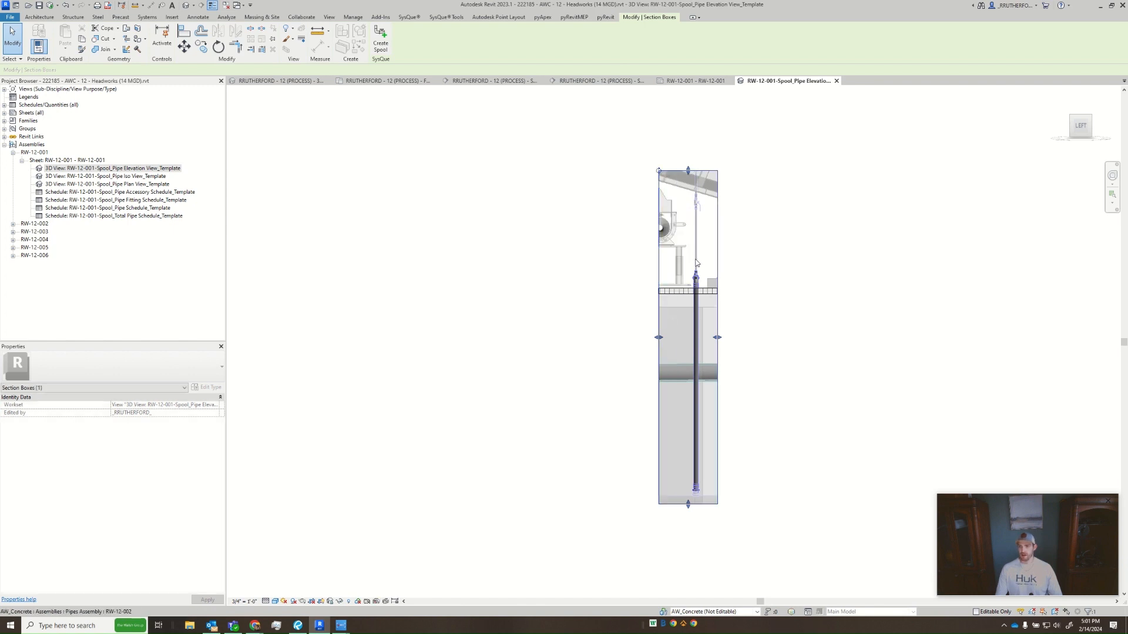
- Orient the elevation view to the Front and extend the bottom of its section box below the riser's lower end
click(1097, 127)
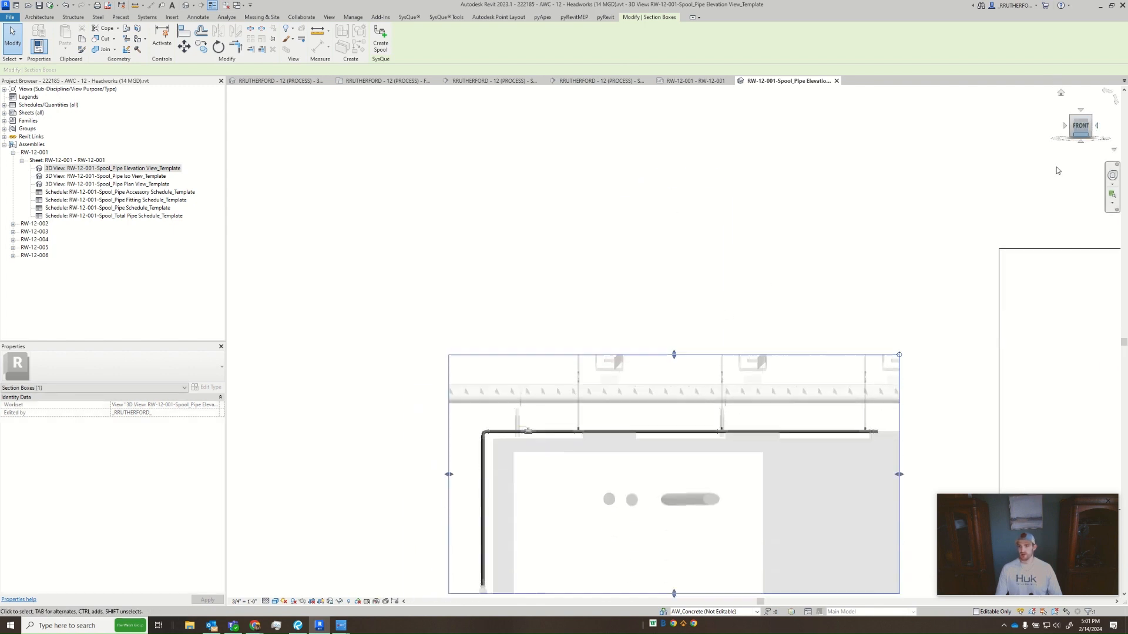
middle_drag(717, 396, 715, 272)
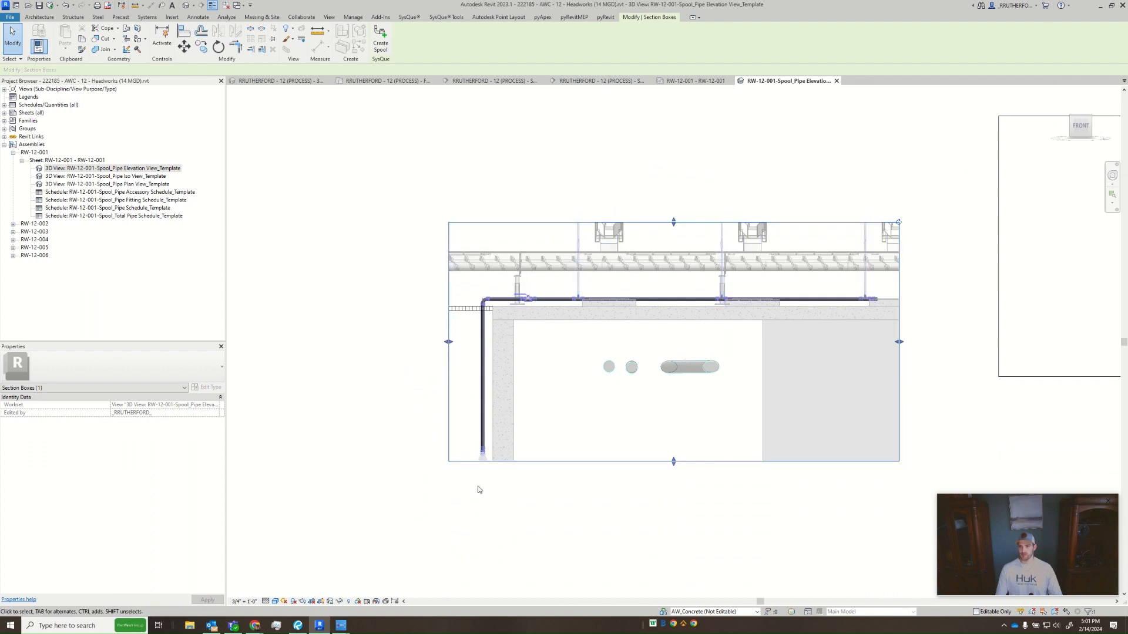
drag(674, 463, 481, 465)
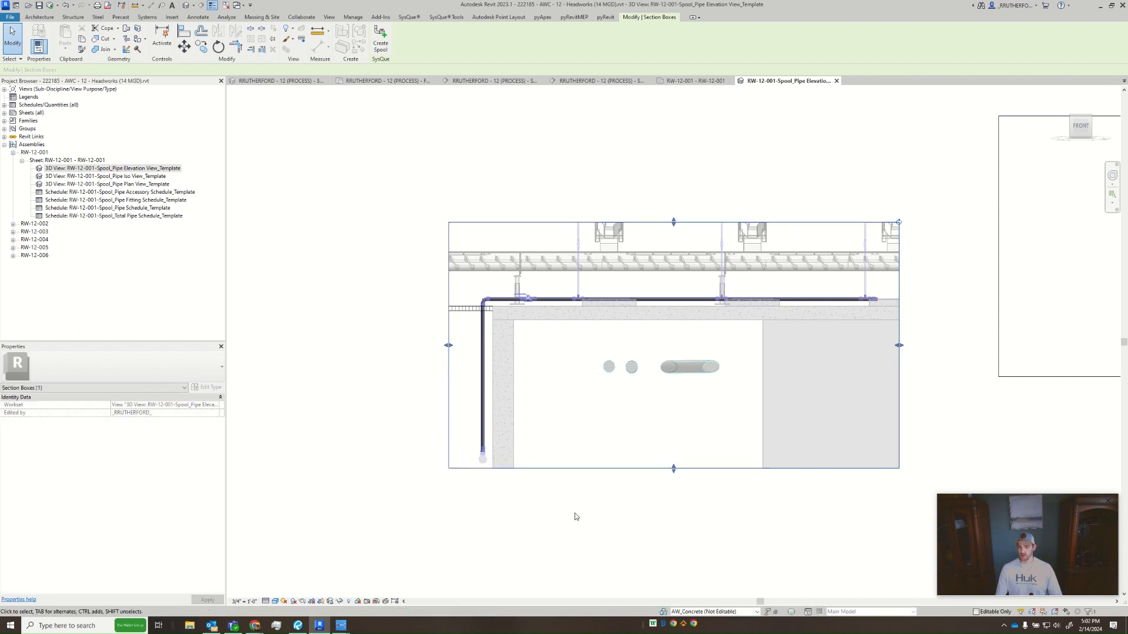
click(590, 516)
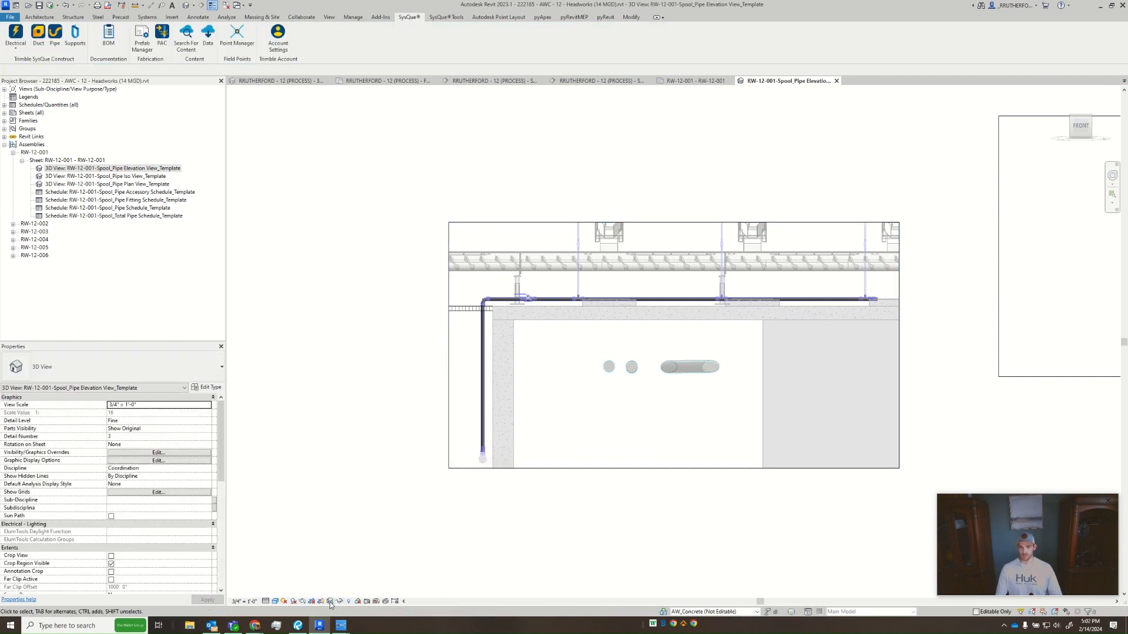
- Lock the elevation view in its saved orientation and fit its crop region closely around the section box
click(330, 600)
click(345, 583)
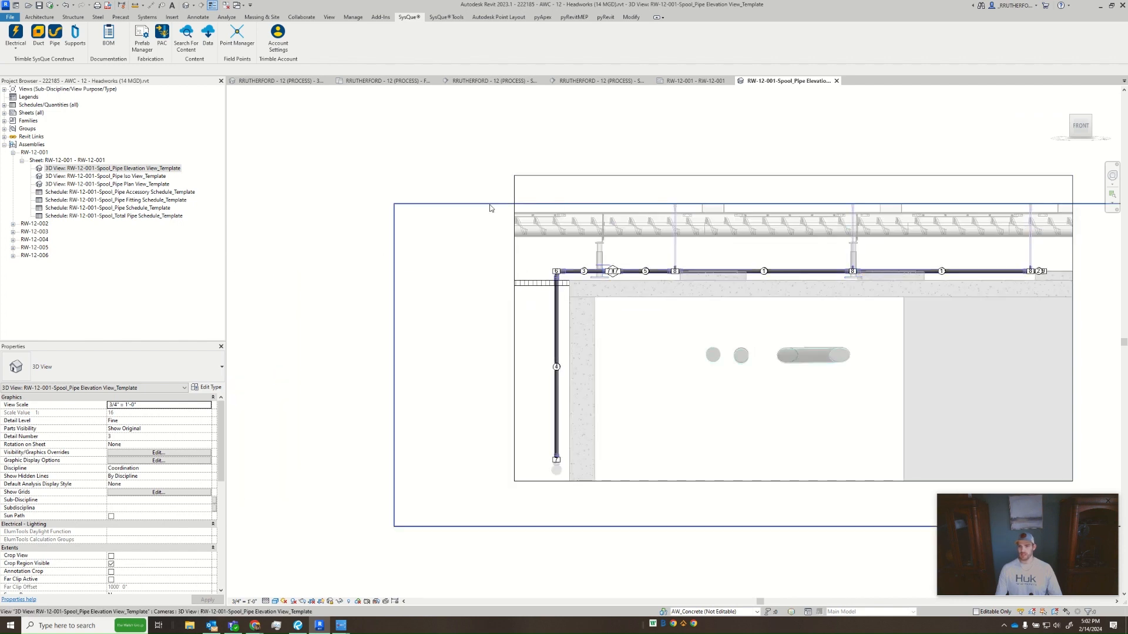
click(542, 181)
drag(636, 167, 635, 159)
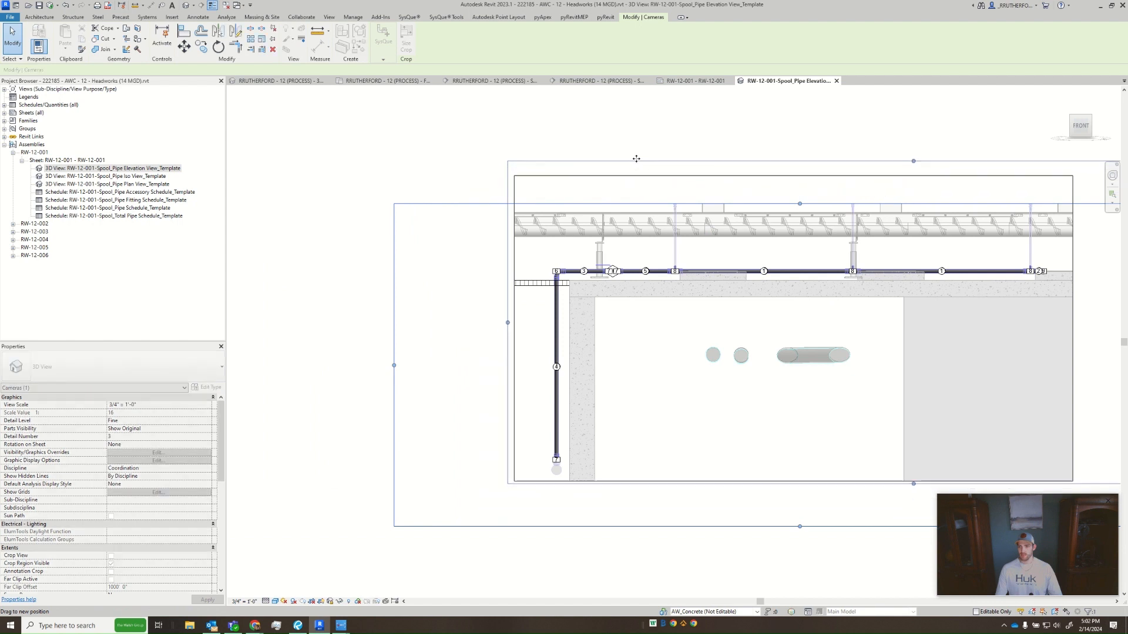
middle_drag(770, 360, 579, 335)
scroll(579, 335, down, 1)
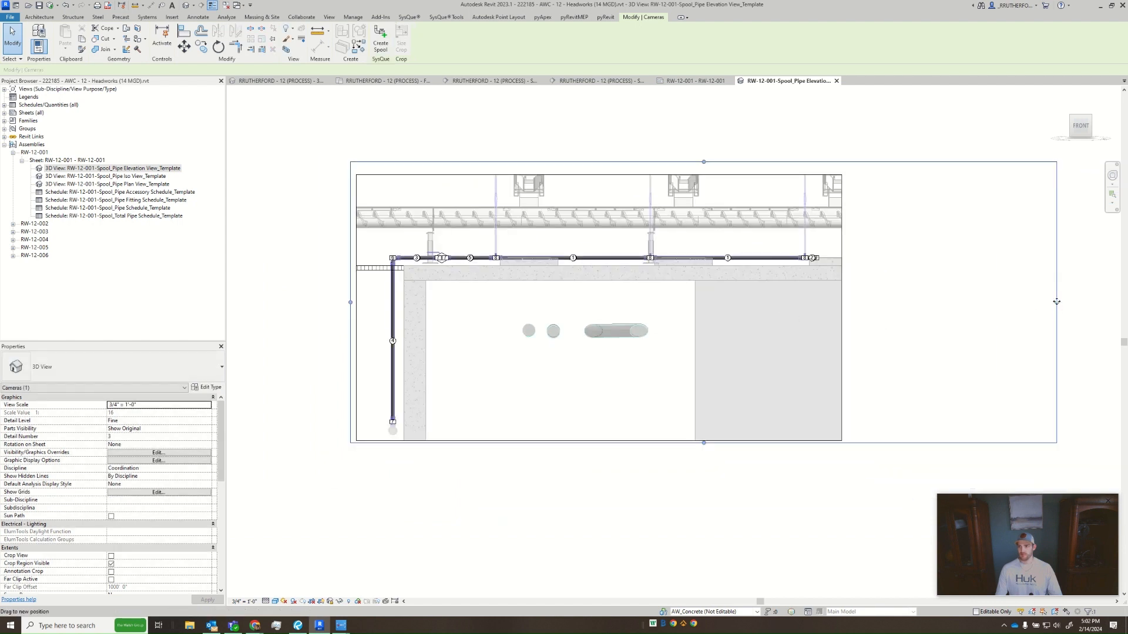
drag(1056, 302, 846, 302)
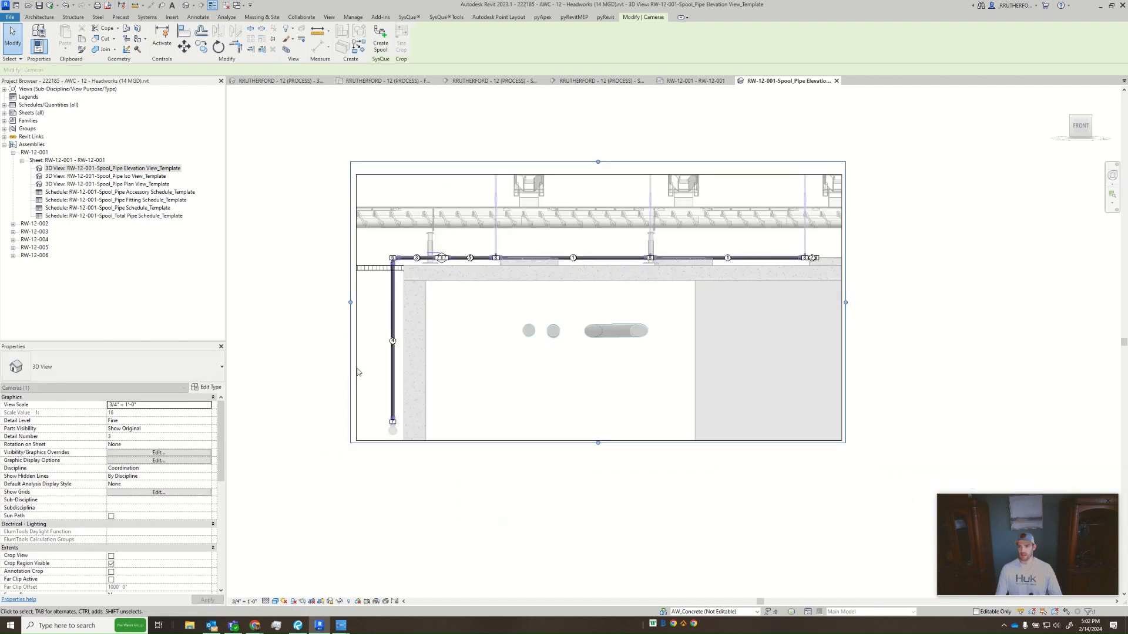
click(302, 327)
- Filter the elevation view's elements to pipe fitting tags, pipe accessory tags and pipe tags, and delete them
drag(306, 176, 870, 473)
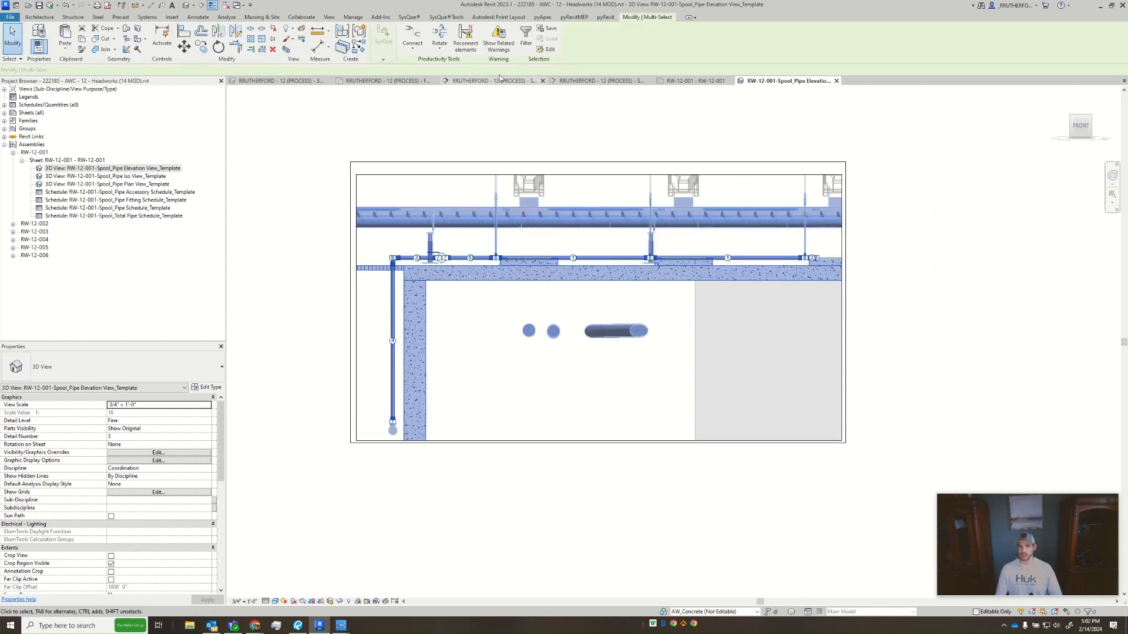
click(620, 269)
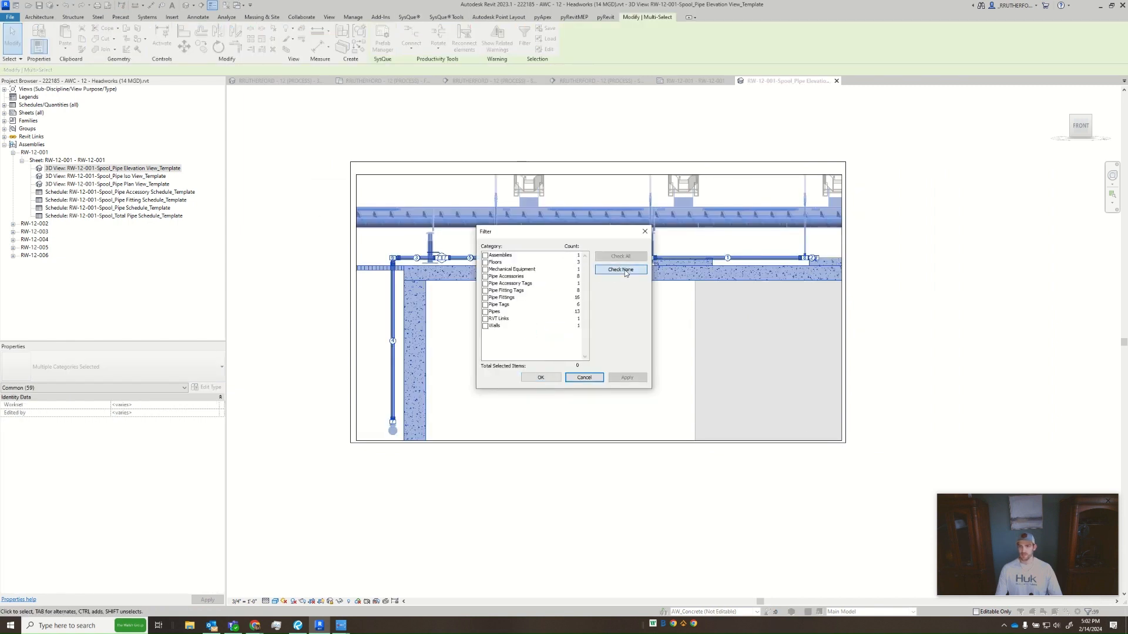
click(486, 290)
click(485, 284)
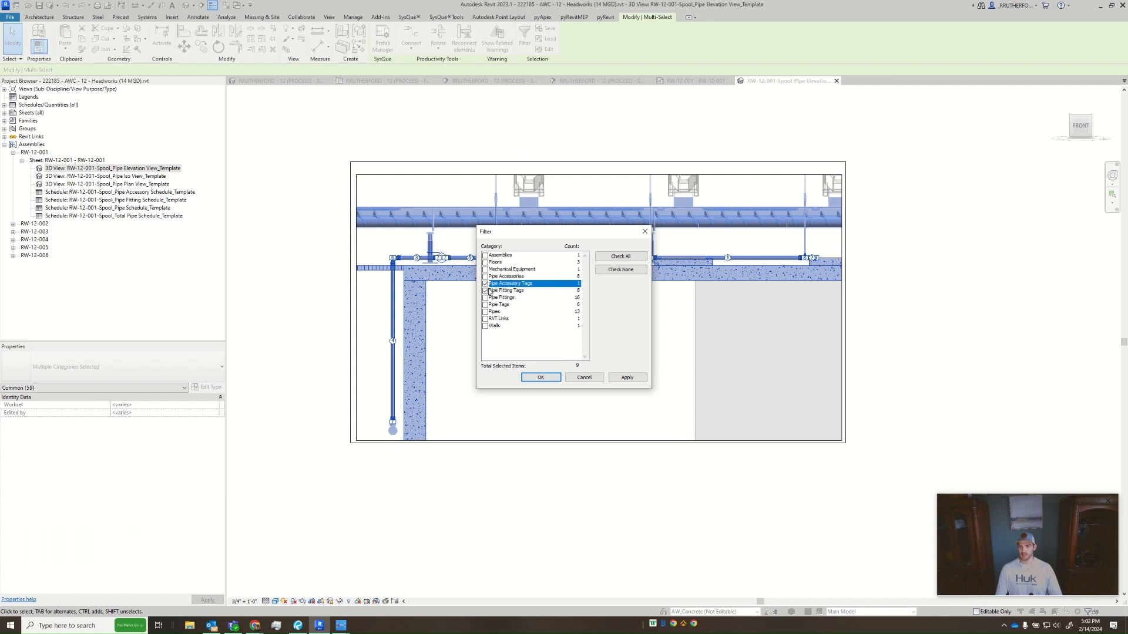
click(485, 305)
click(540, 378)
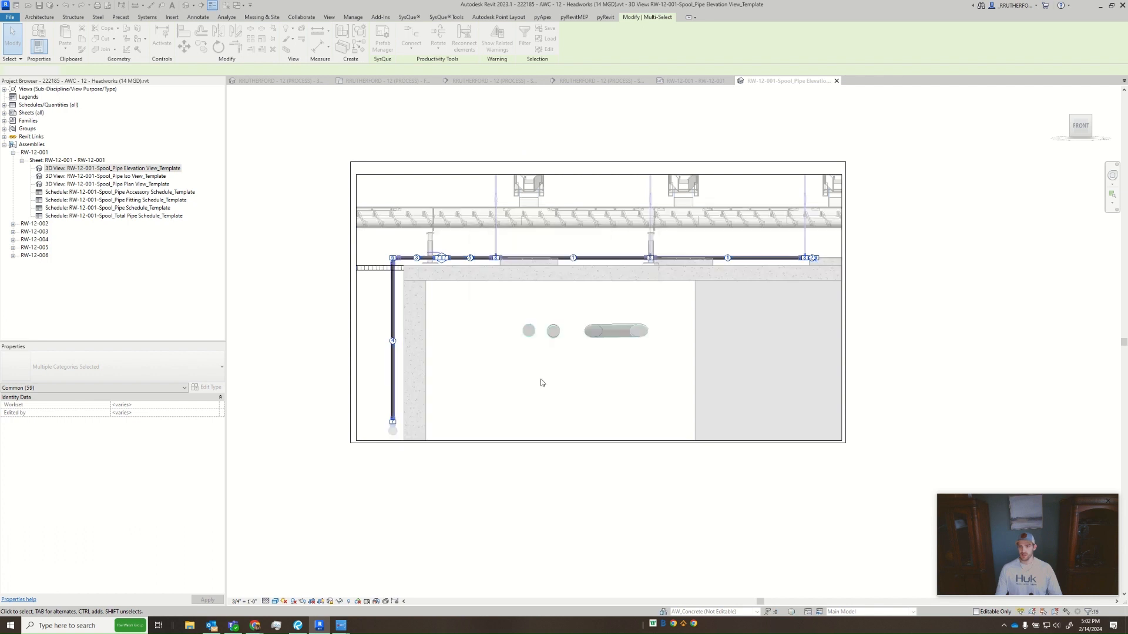
key(Delete)
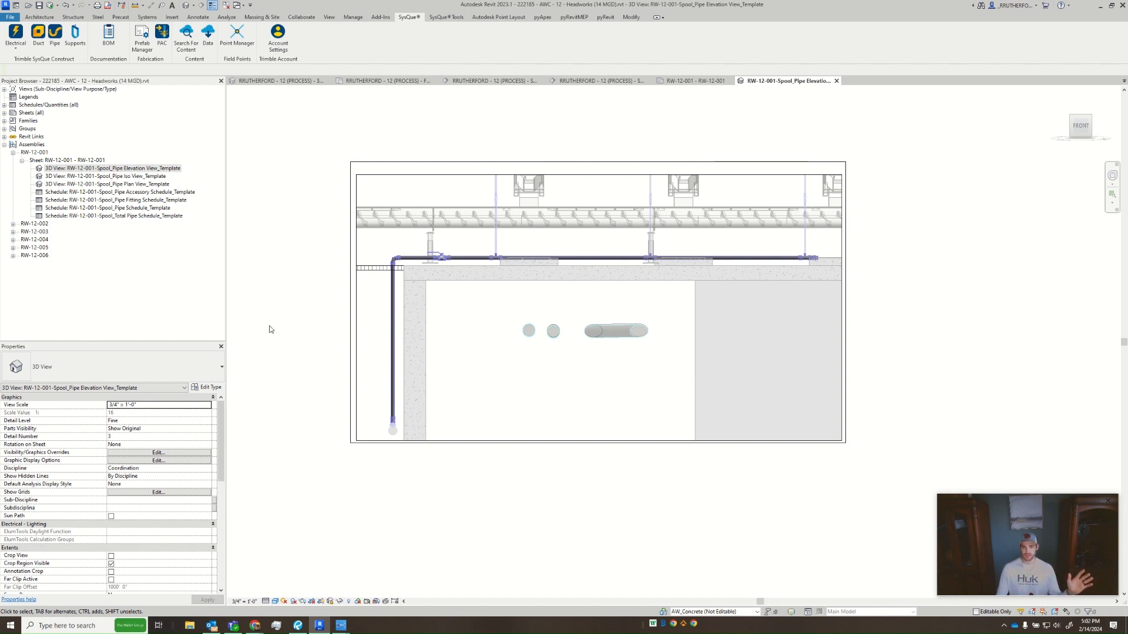
- Try to set a new work plane in the elevation view with the Pick a plane option, using the shaded pipe elbow
click(38, 16)
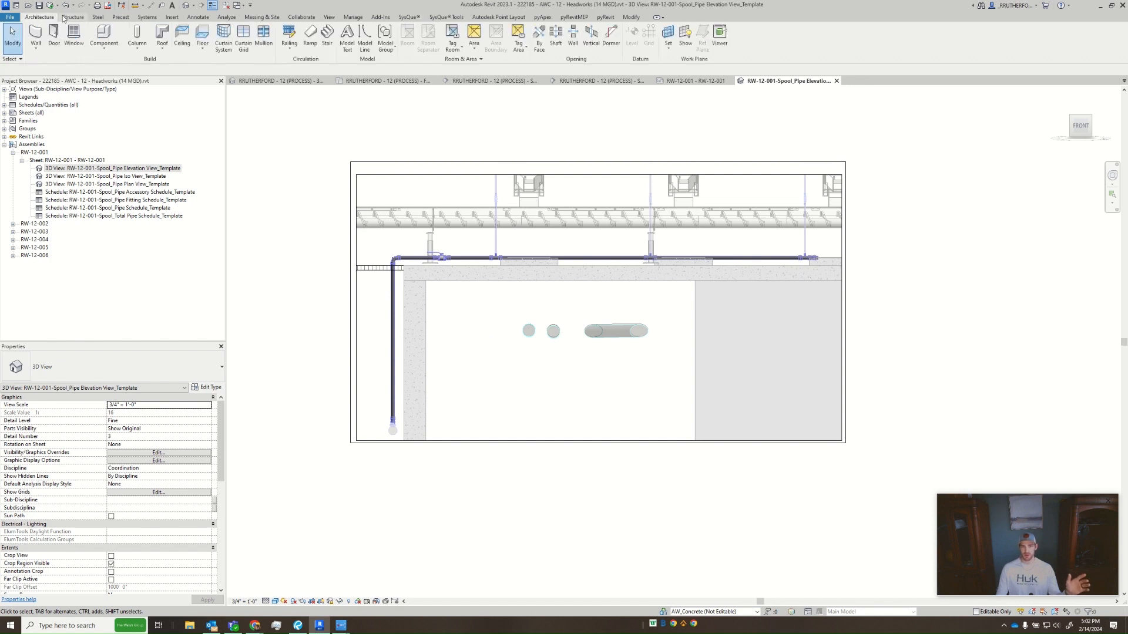
click(74, 17)
click(38, 16)
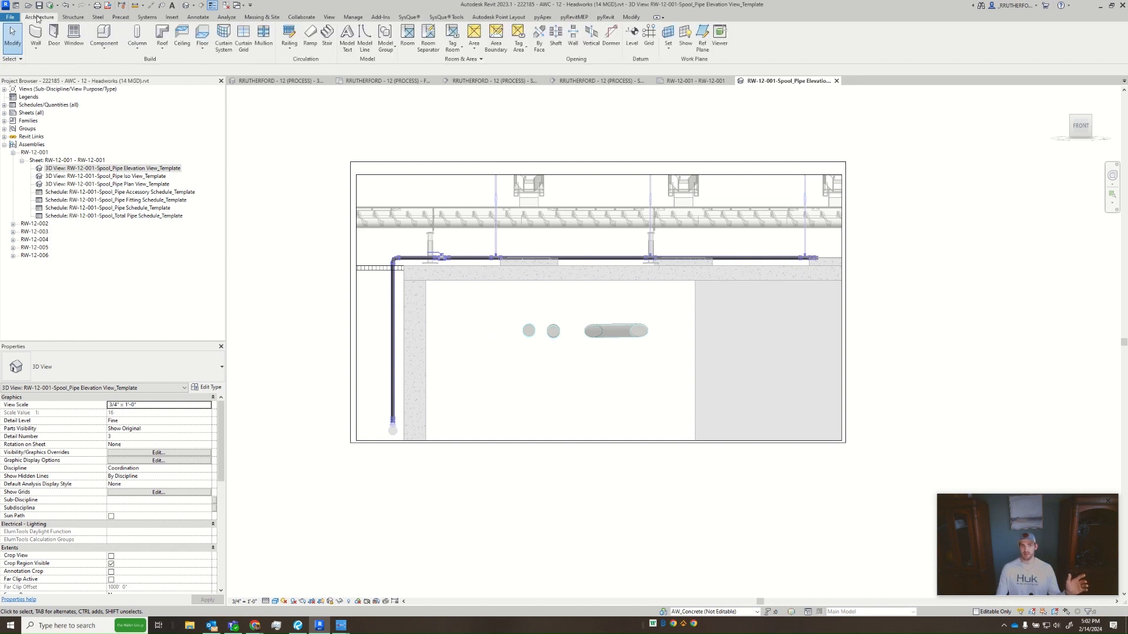
click(98, 17)
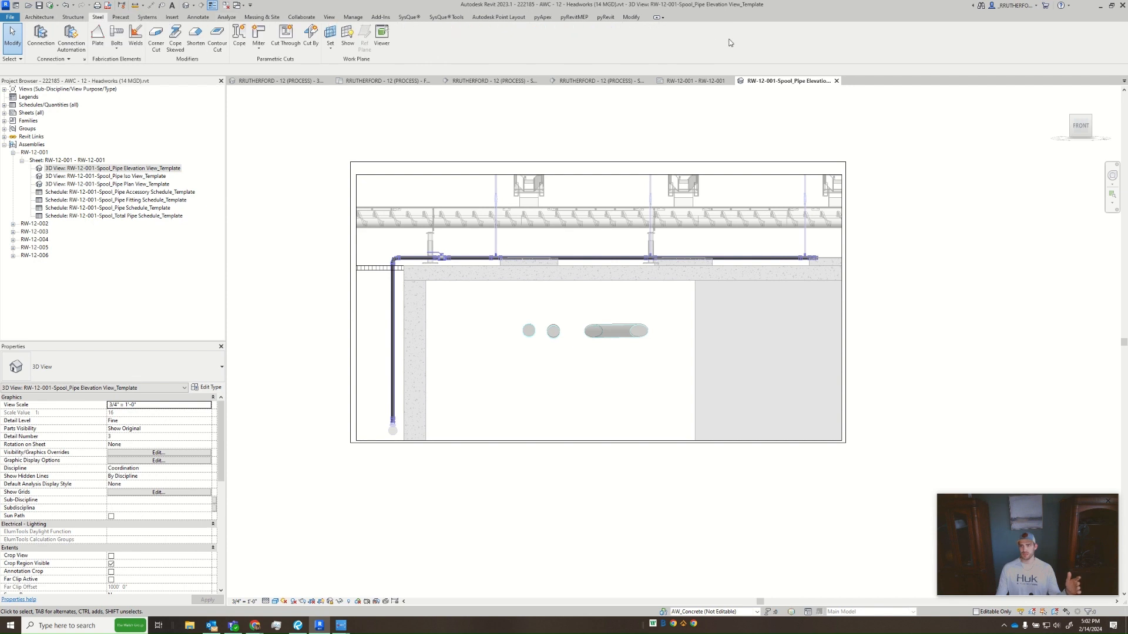
click(39, 17)
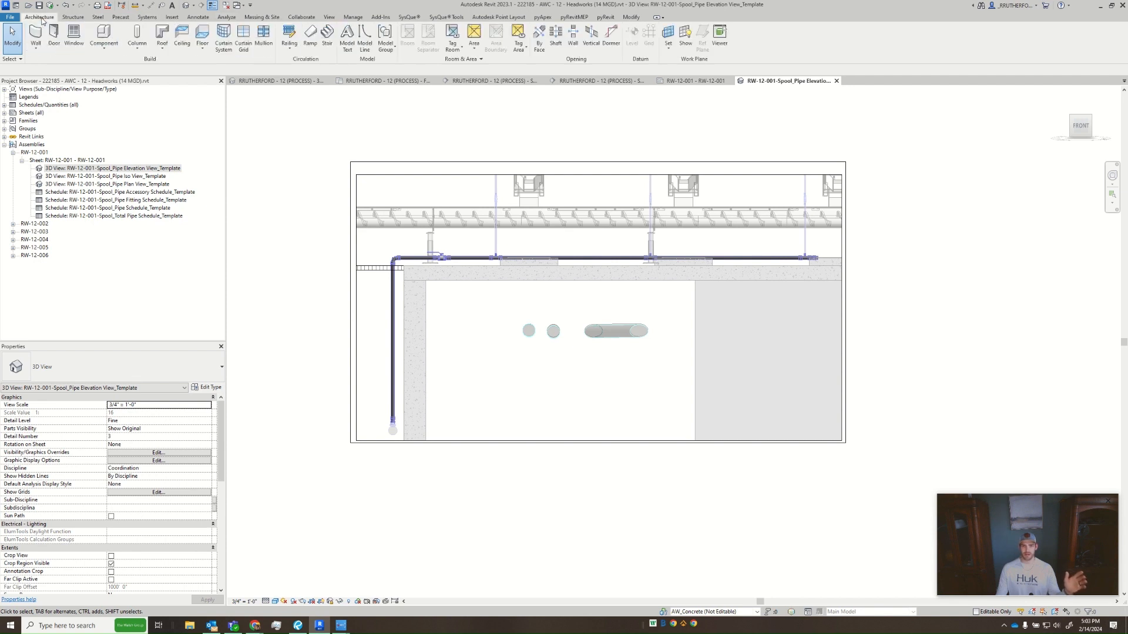
click(670, 50)
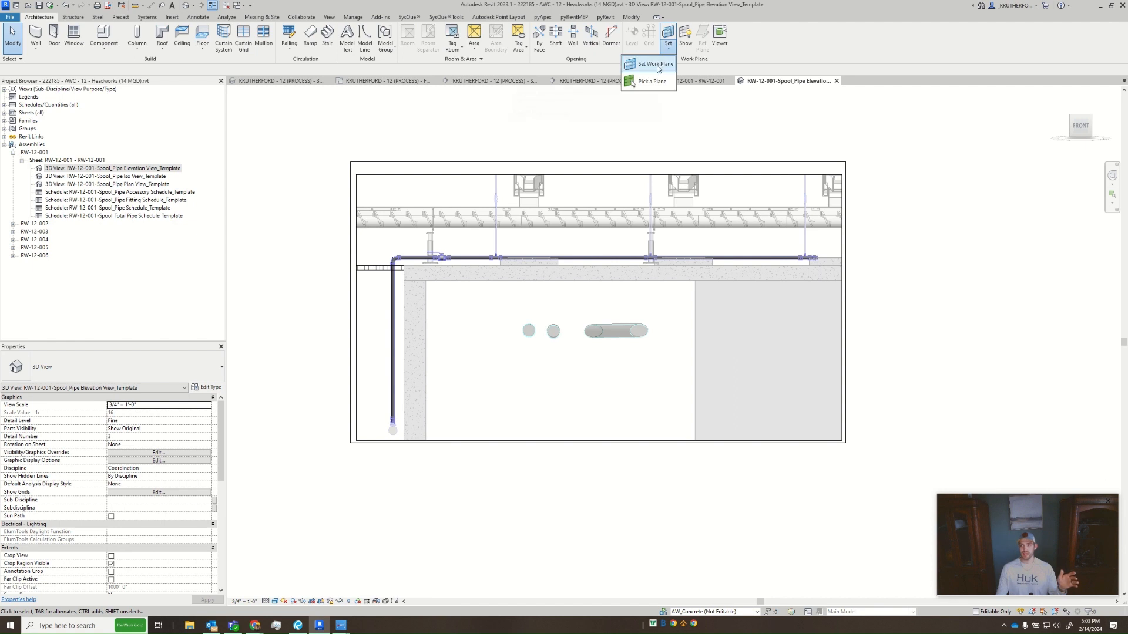
click(656, 64)
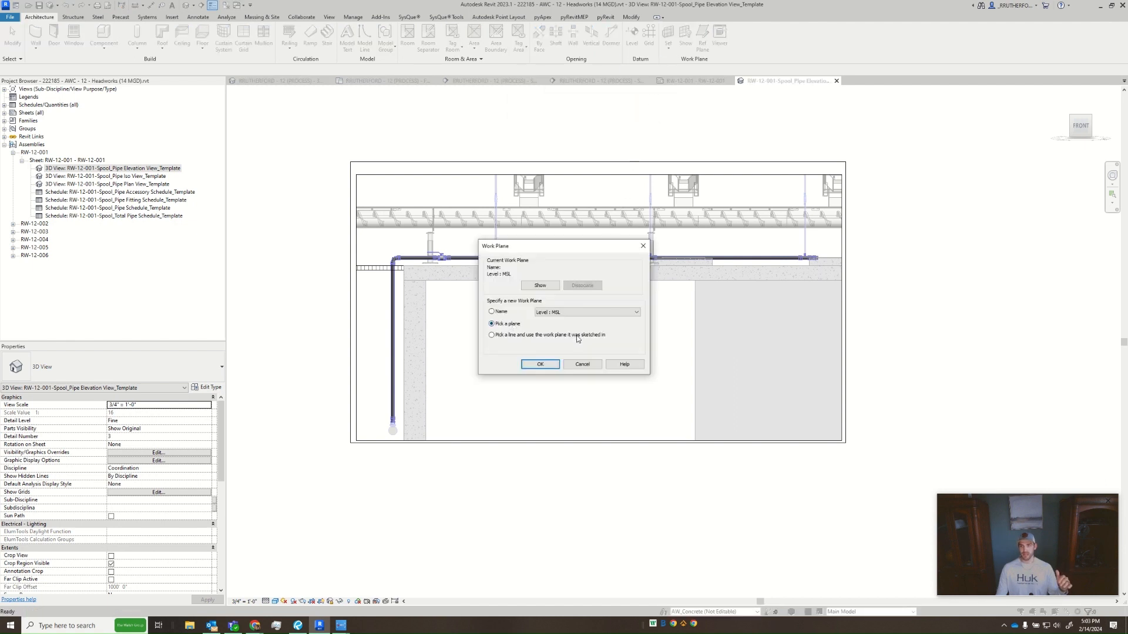
click(540, 364)
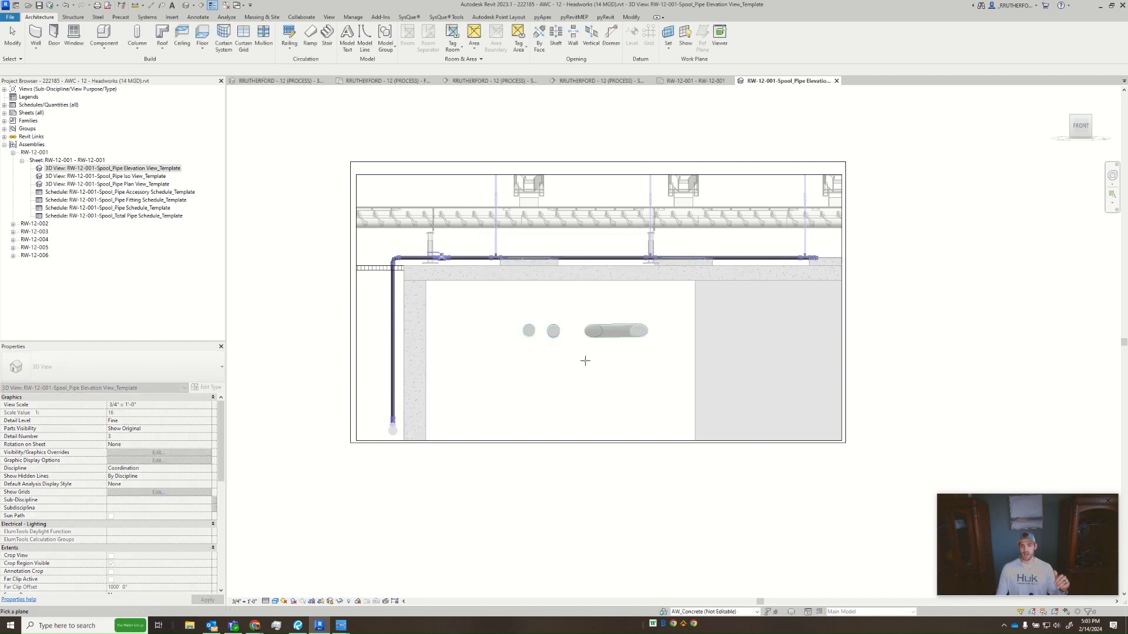
scroll(387, 258, up, 10)
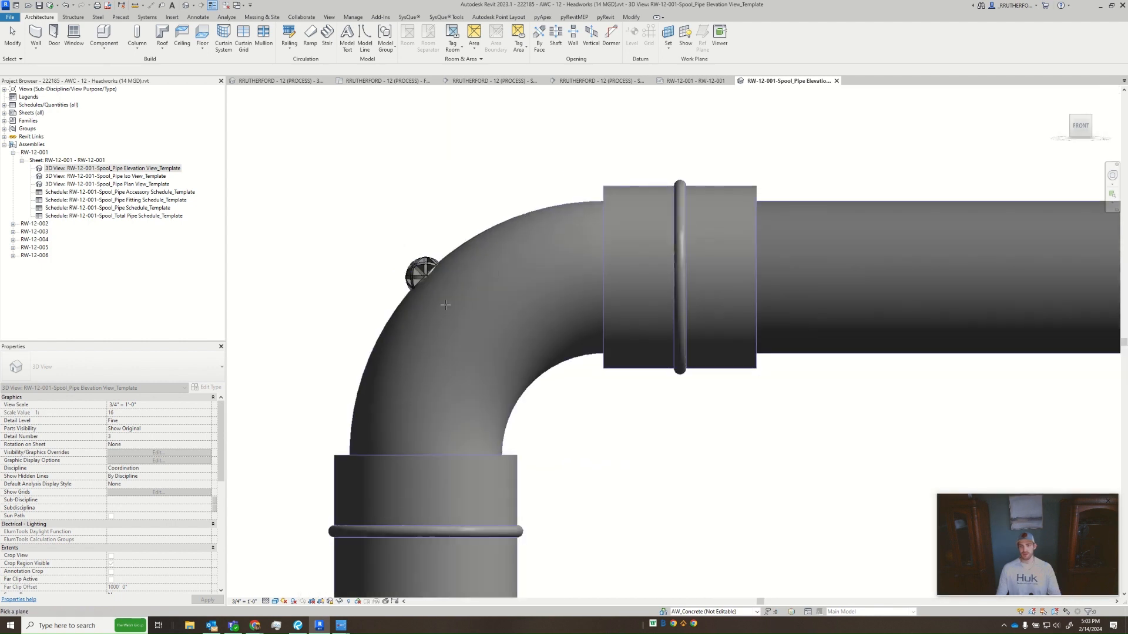
- Display the view in wireframe and try to pick the Atom's reference plane inside the pipe tee as the work plane
click(275, 602)
click(318, 561)
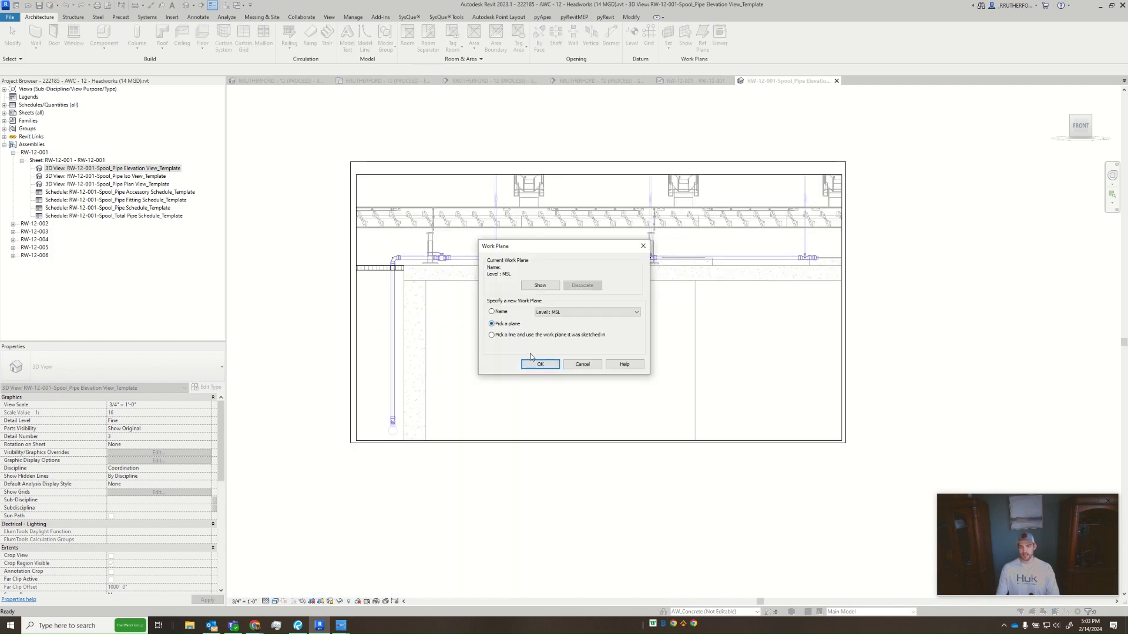
click(532, 363)
scroll(494, 265, up, 6)
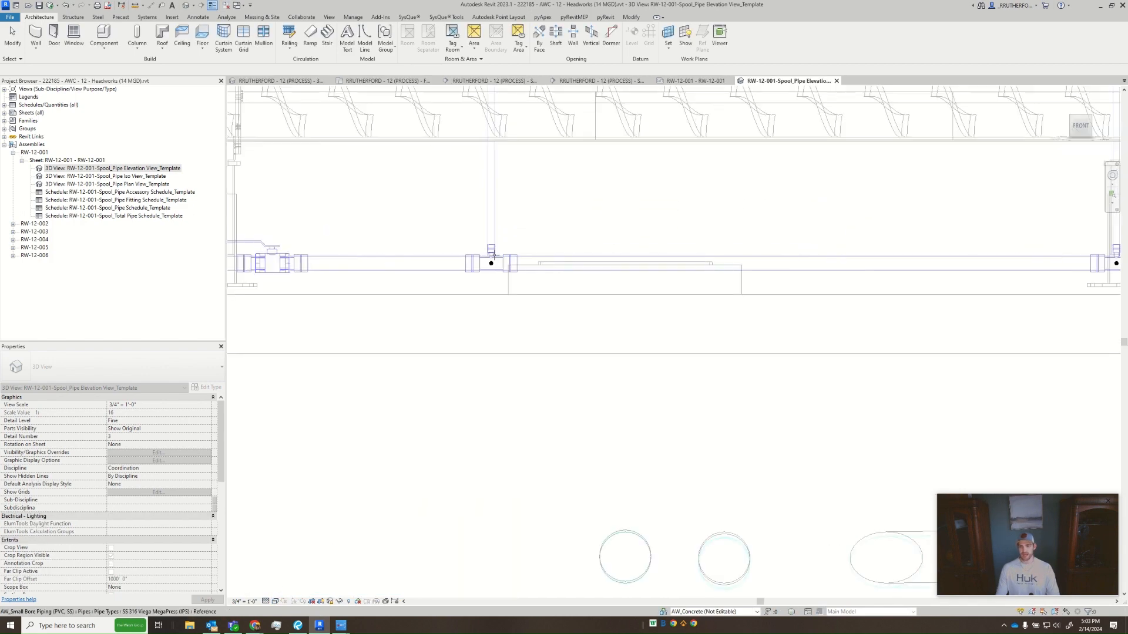
scroll(494, 265, up, 6)
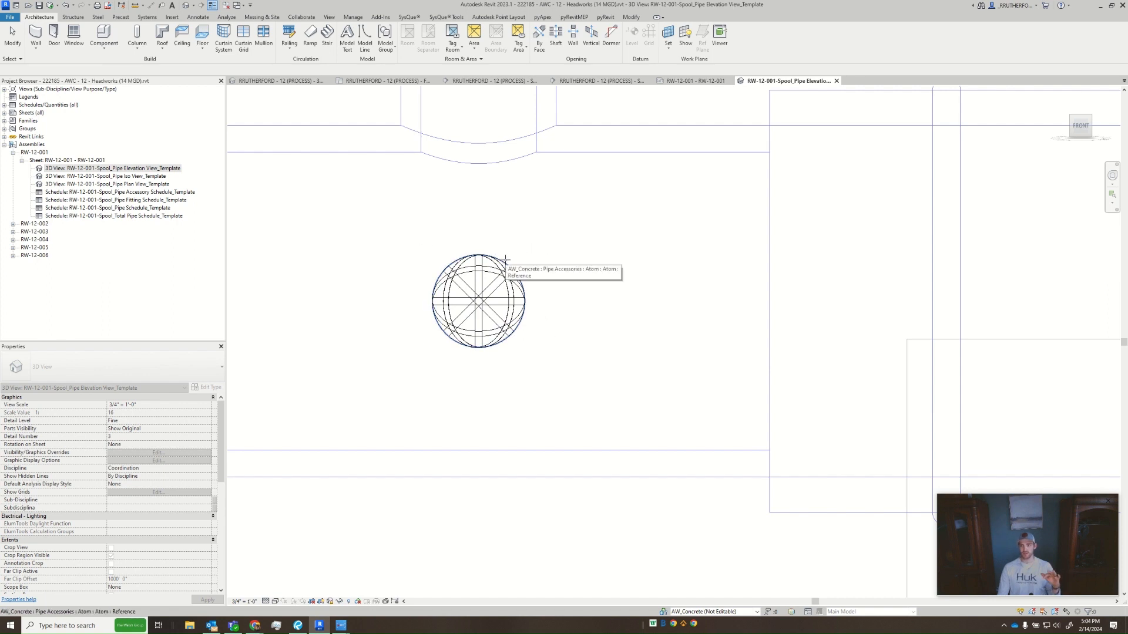
key(Escape)
scroll(559, 368, down, 6)
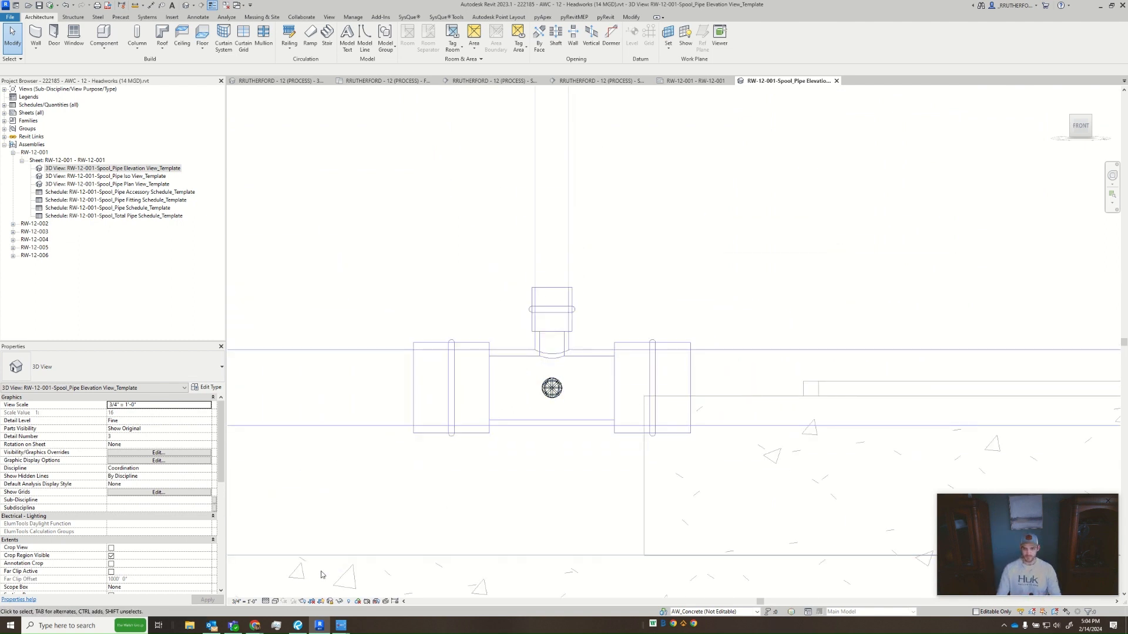
- Return the view to the shaded display and examine the Atom sphere on the elbow at the top of the riser
click(276, 602)
click(294, 573)
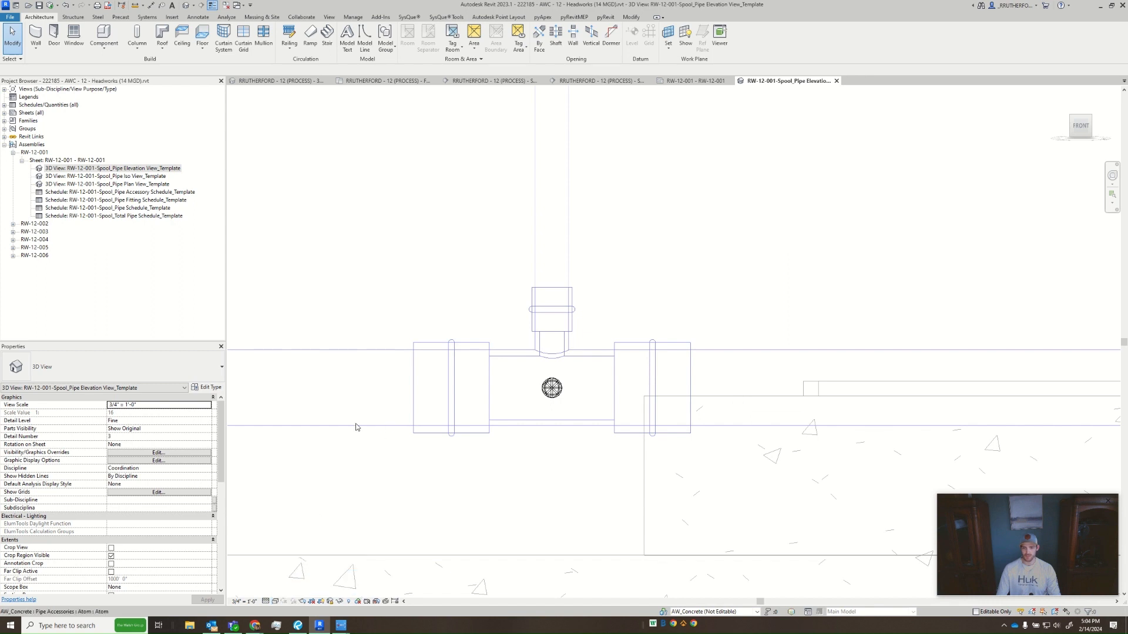
middle_drag(433, 421, 910, 436)
middle_drag(382, 417, 860, 408)
scroll(859, 408, down, 2)
middle_drag(524, 419, 884, 440)
scroll(885, 440, down, 2)
scroll(583, 437, up, 5)
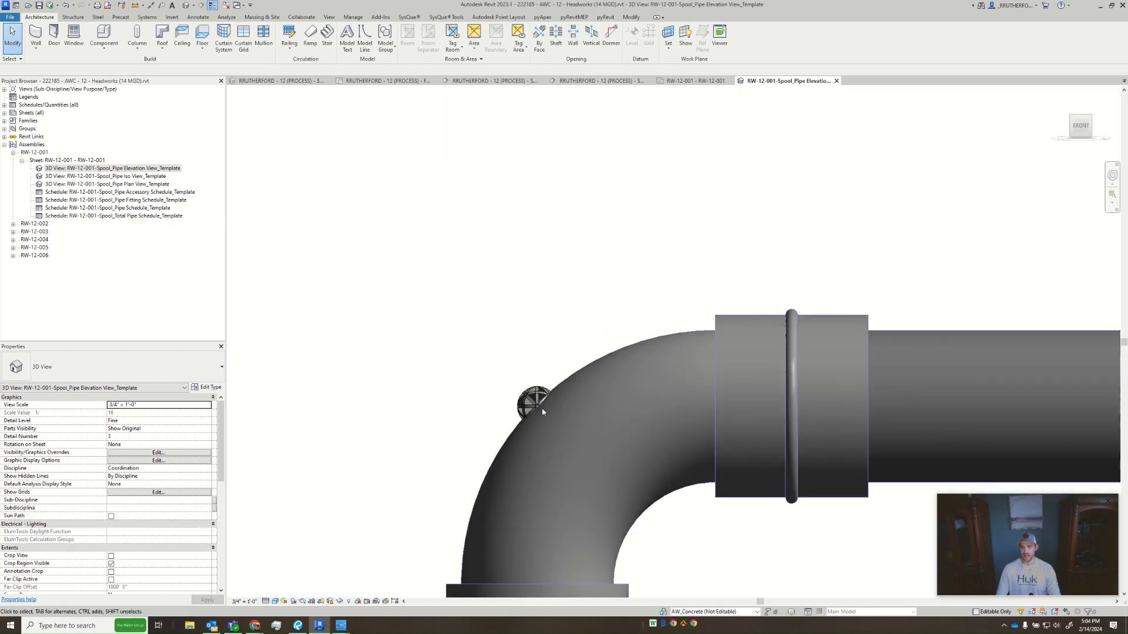
scroll(542, 407, up, 6)
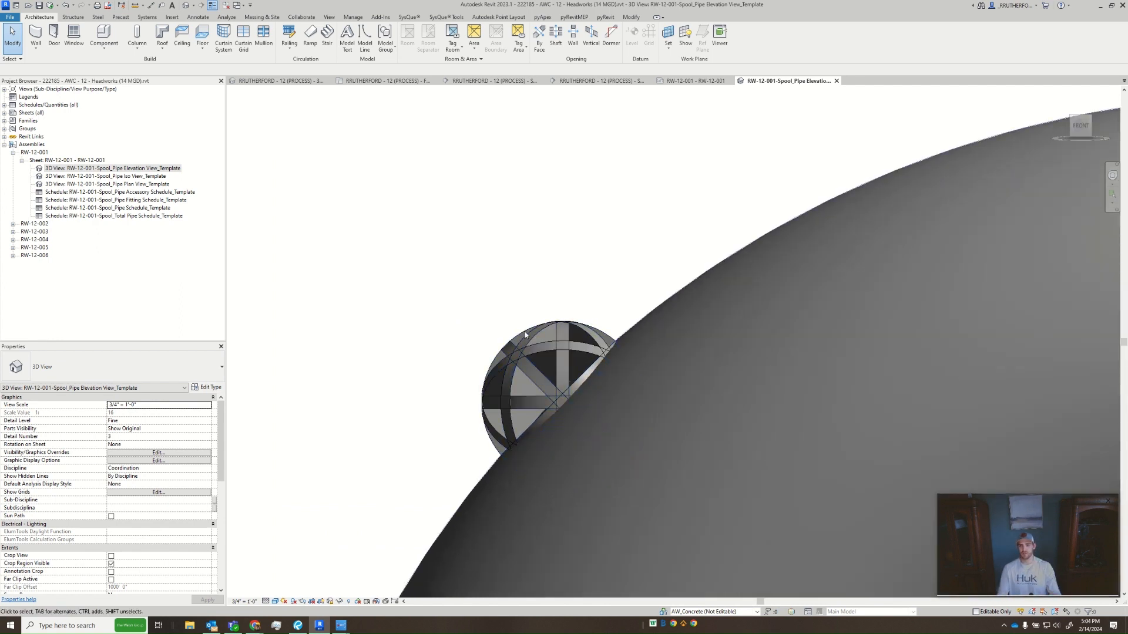
scroll(520, 340, down, 6)
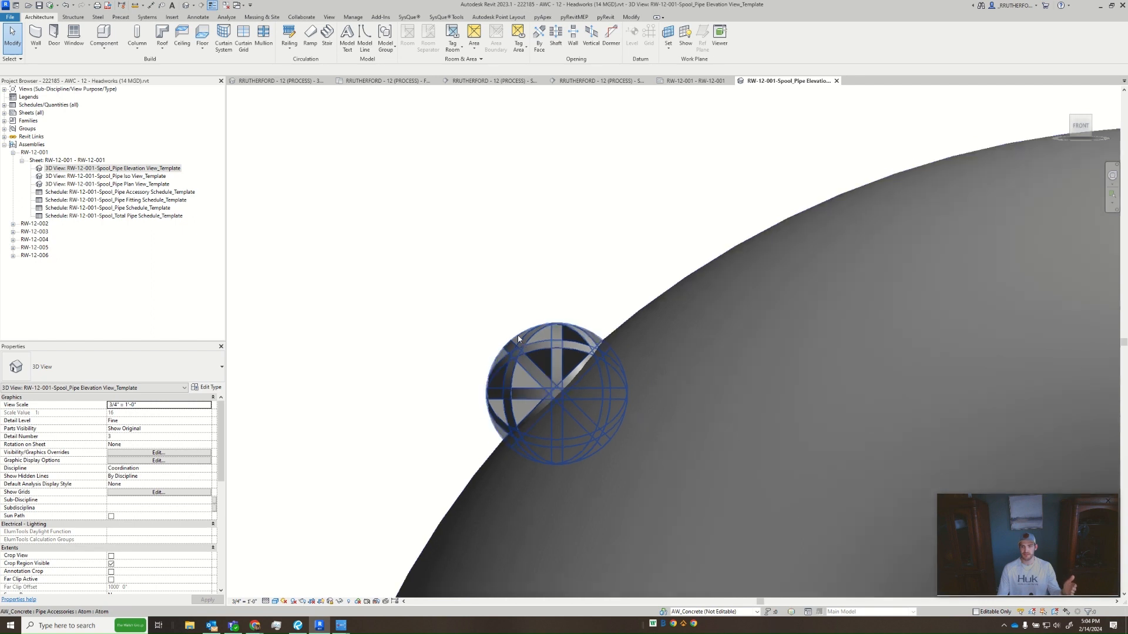
scroll(546, 357, down, 5)
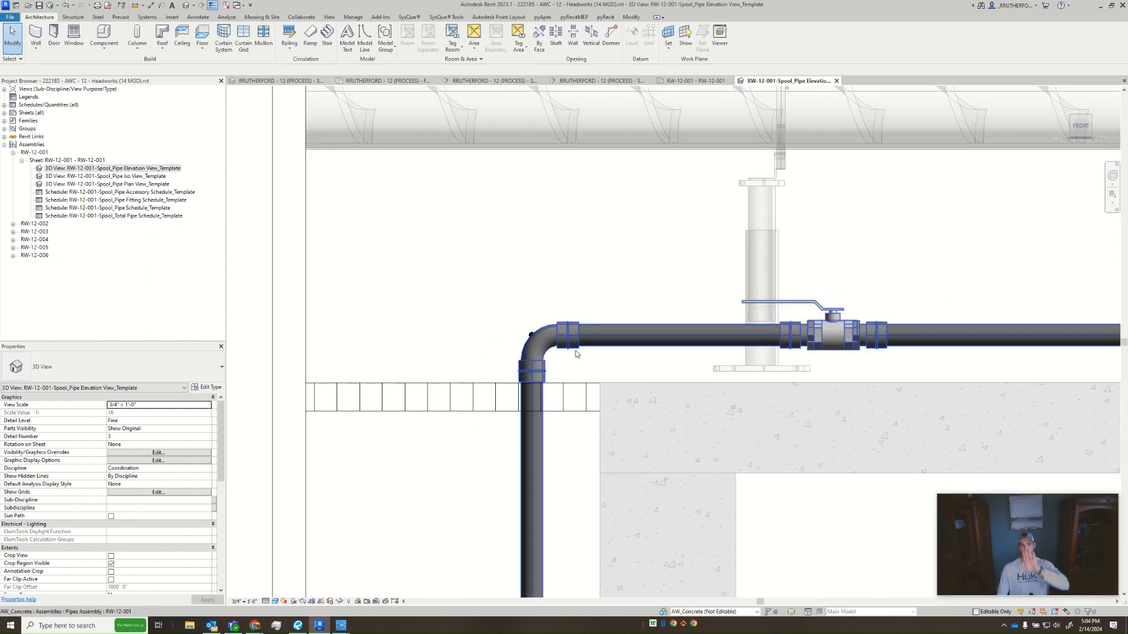
scroll(558, 351, down, 5)
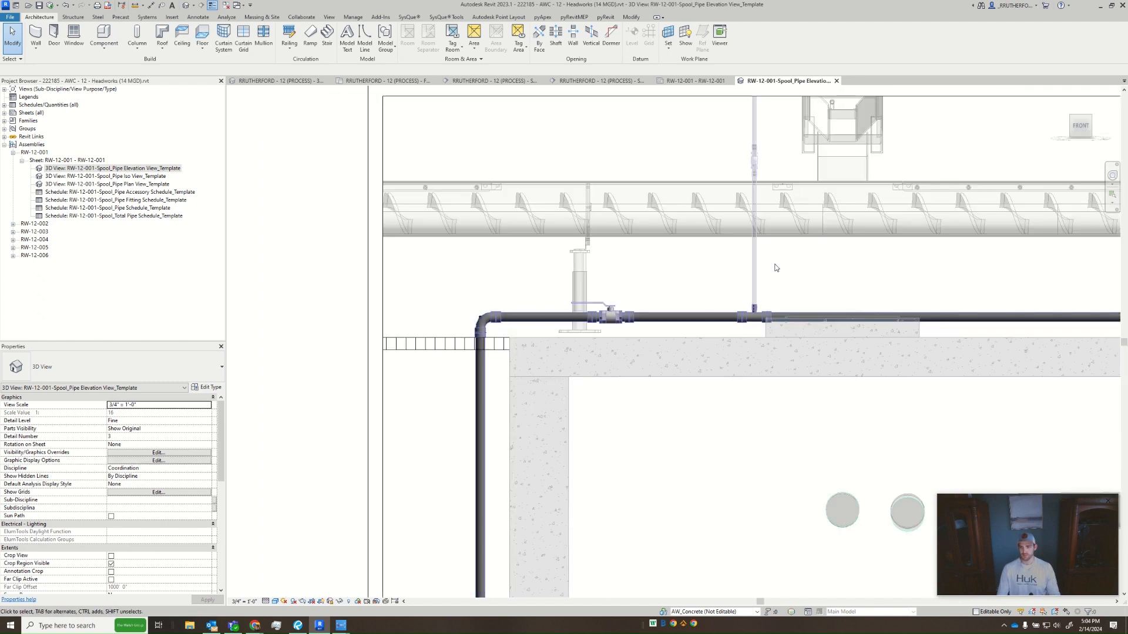
scroll(531, 255, down, 3)
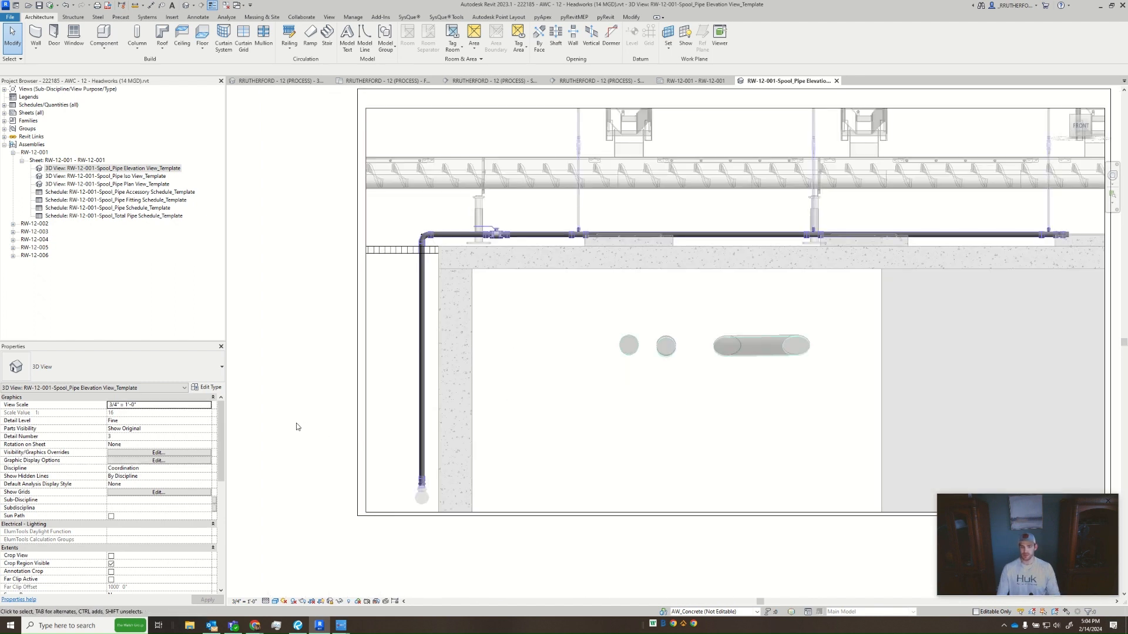
- Hide the elevation view's crop region and fit the whole view on screen
click(112, 563)
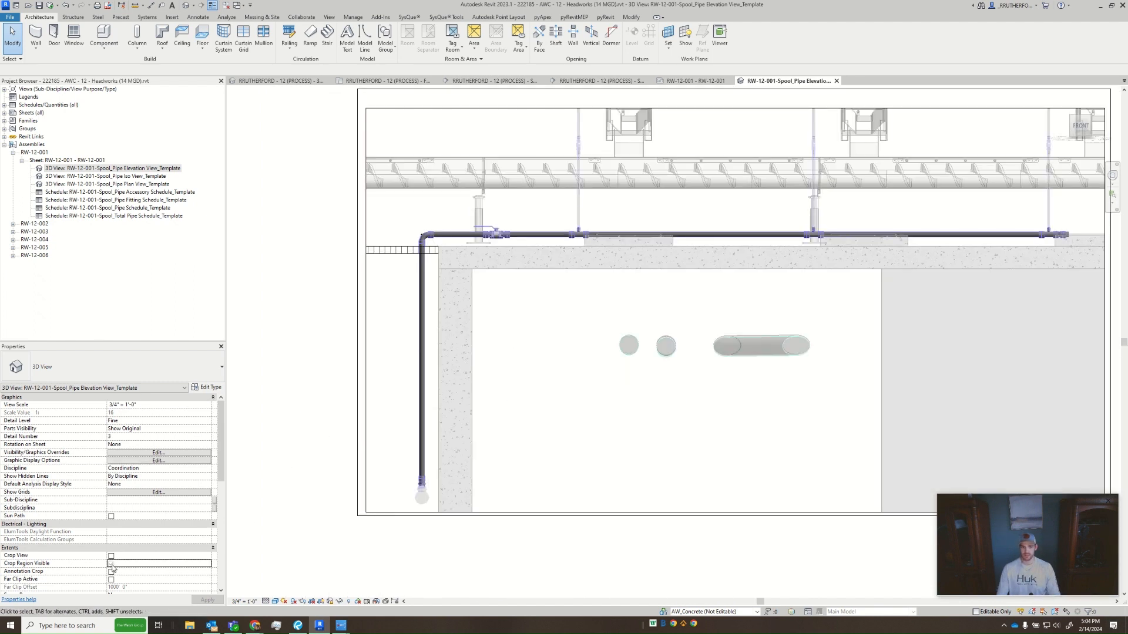
middle_drag(752, 438, 586, 483)
key(z)
key(f)
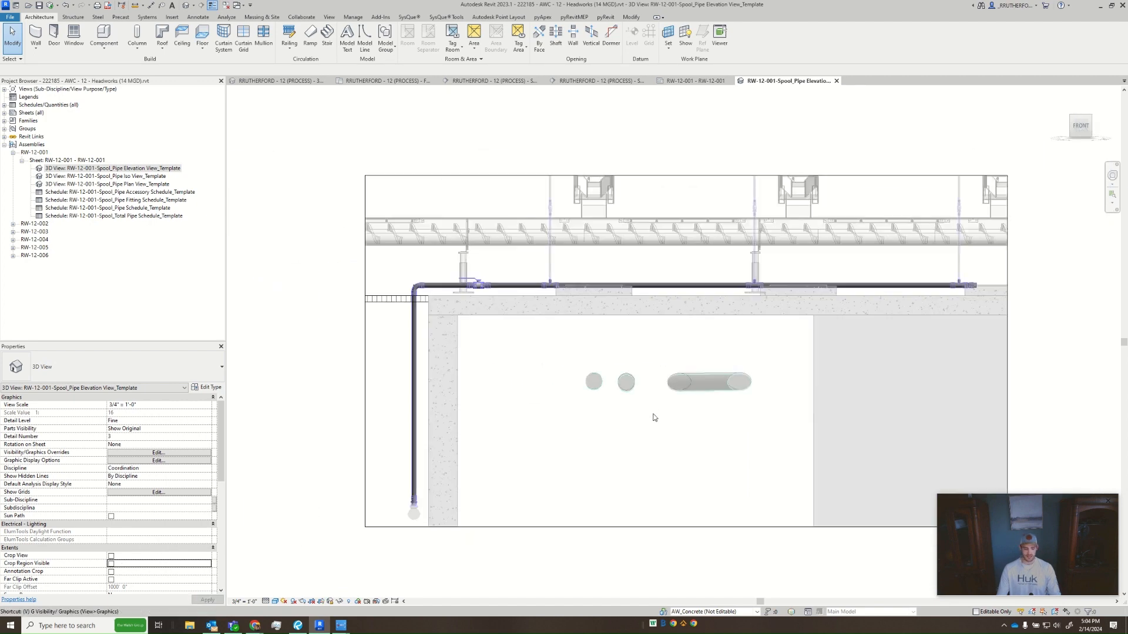
- Hide the section box outline in the elevation view through the annotation category visibility settings
key(v)
key(v)
click(263, 143)
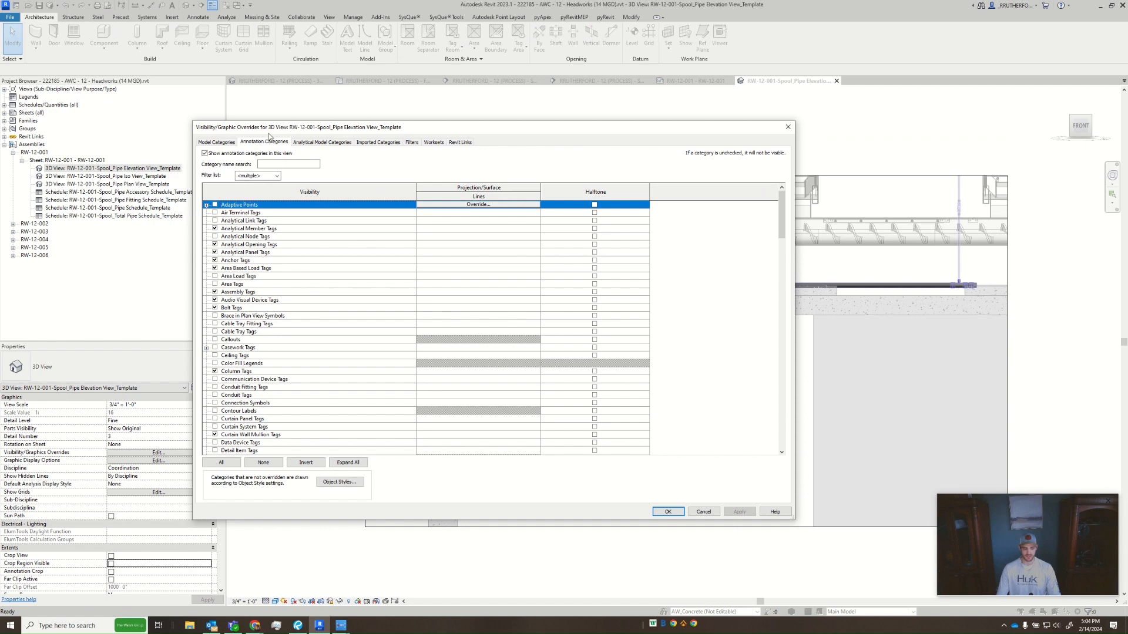
key(s)
key(s)
key(s)
click(738, 512)
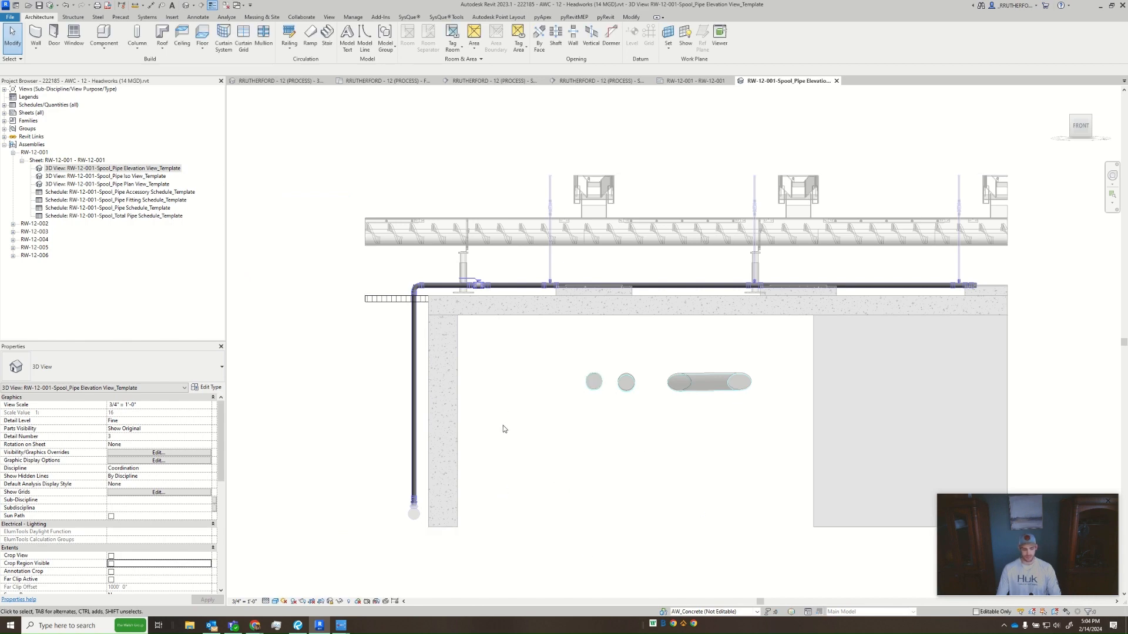
- Dimension the vertical gap between the concrete slab's top and the horizontal pipe's underside, placing the text below on the slab
key(i)
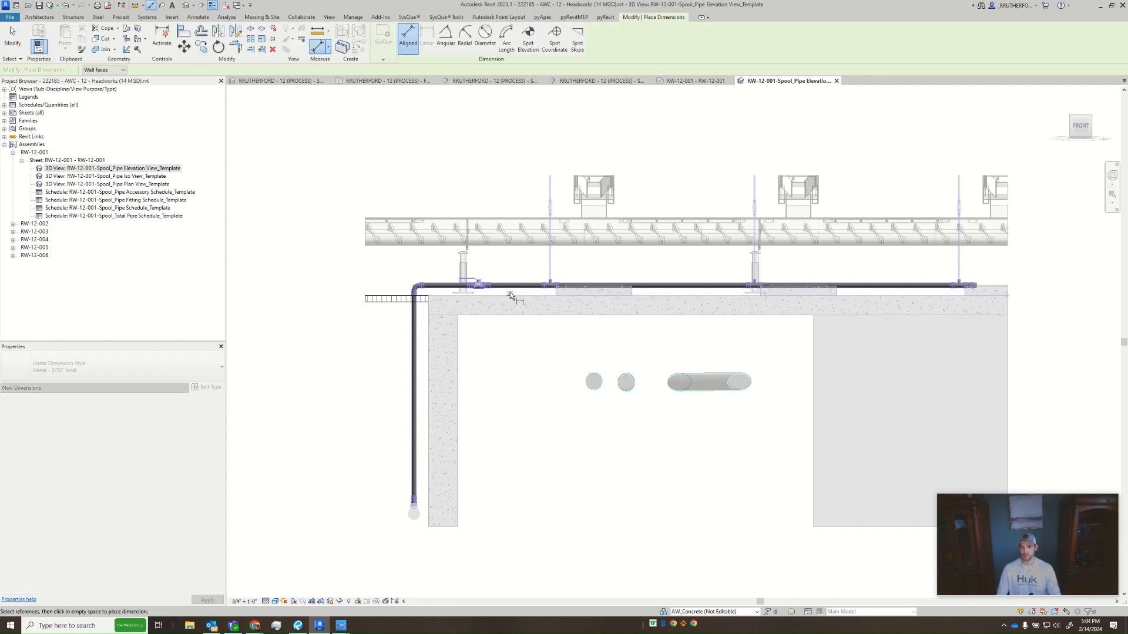
scroll(510, 291, up, 5)
middle_drag(302, 286, 613, 279)
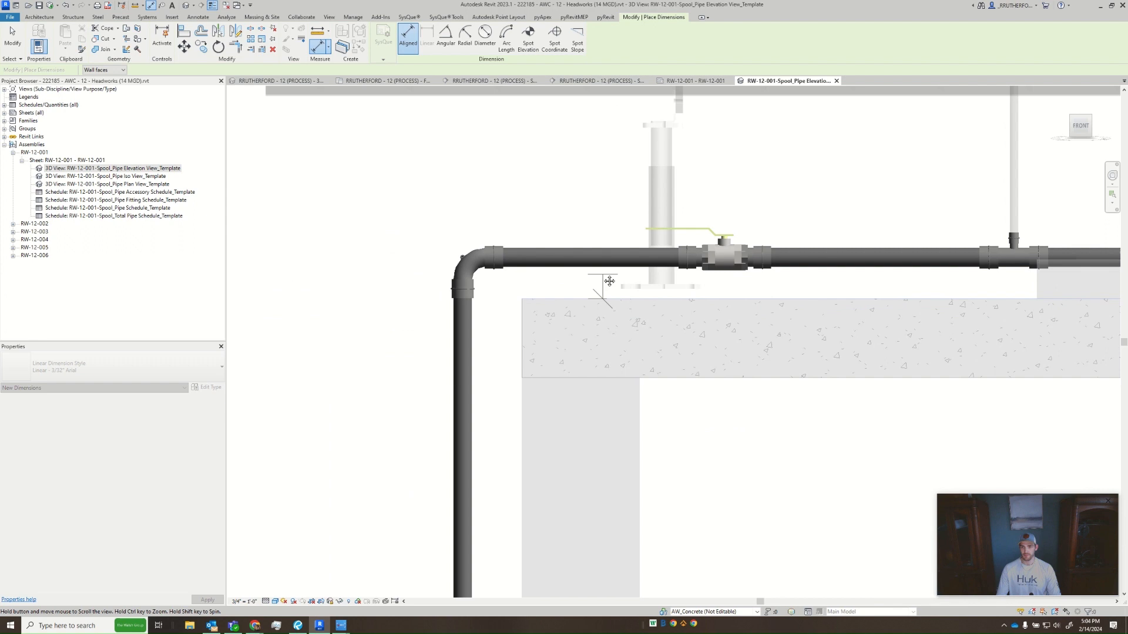
click(568, 268)
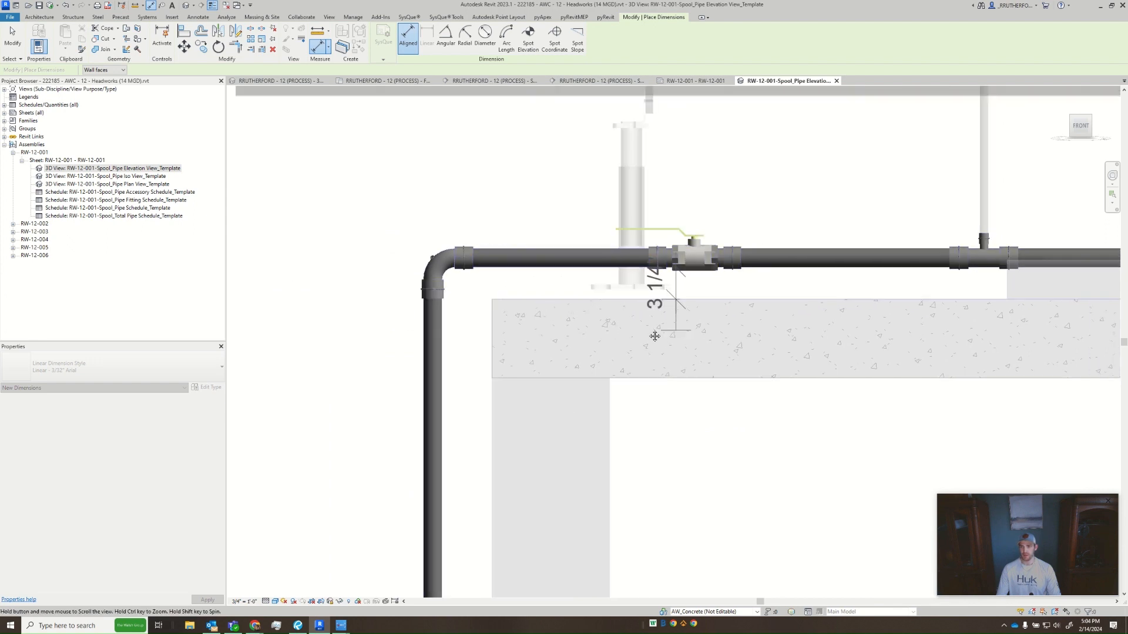
click(566, 326)
drag(558, 281, 550, 333)
key(Escape)
key(Escape)
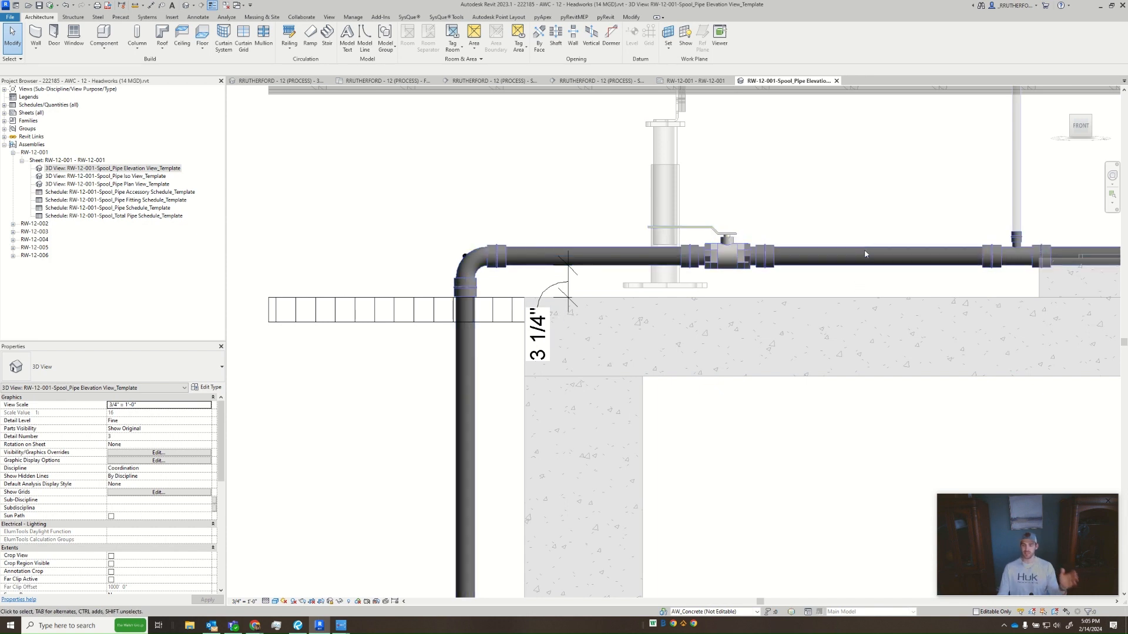
- Dimension the horizontal gap between the concrete wall's outer face and the vertical pipe, moving the text onto the wall
middle_drag(869, 270, 806, 319)
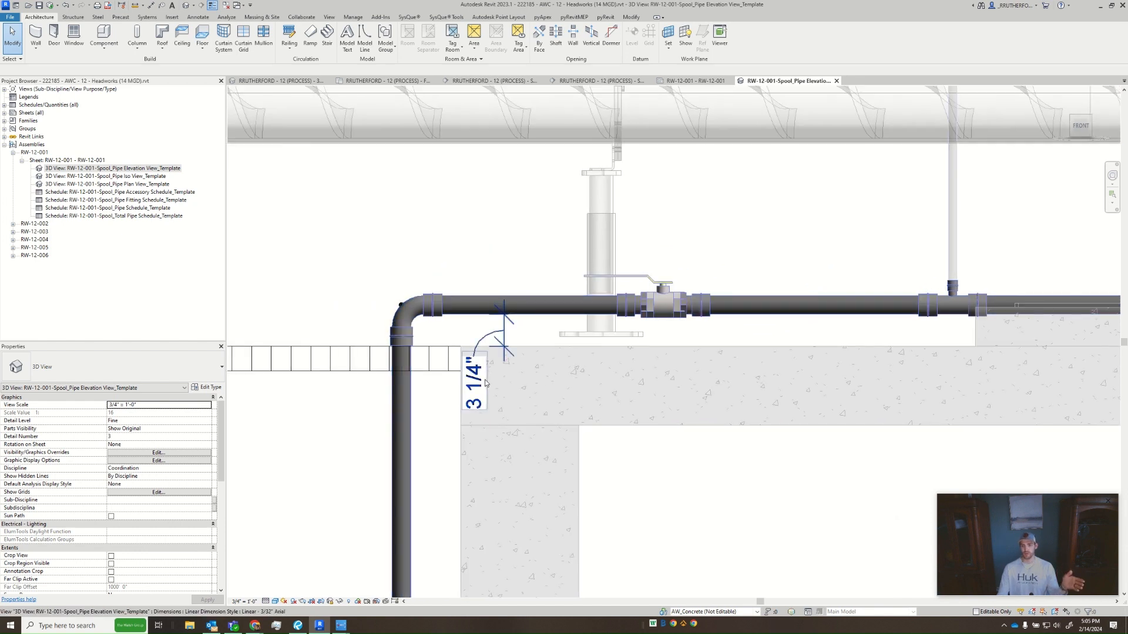
middle_drag(547, 404, 465, 409)
scroll(464, 409, down, 3)
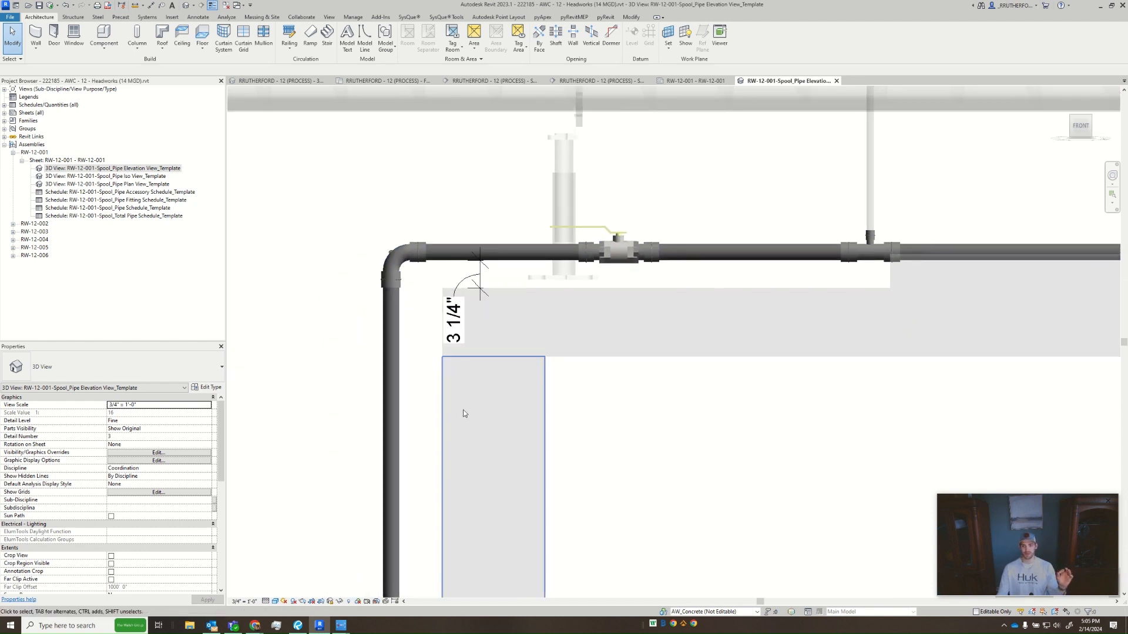
key(i)
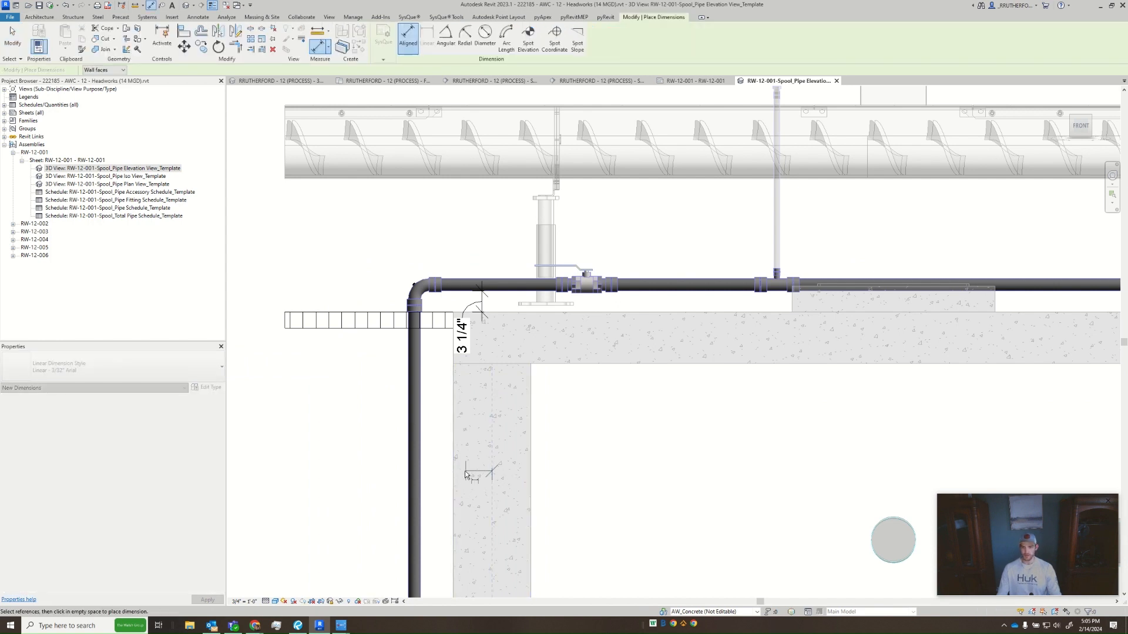
click(453, 470)
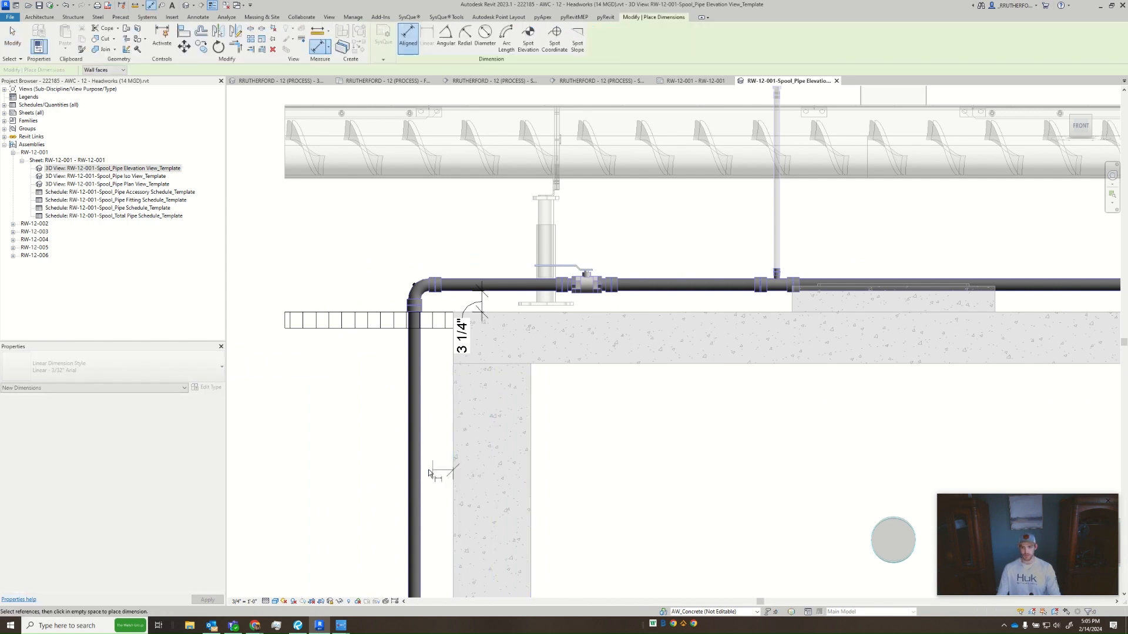
click(422, 458)
click(434, 433)
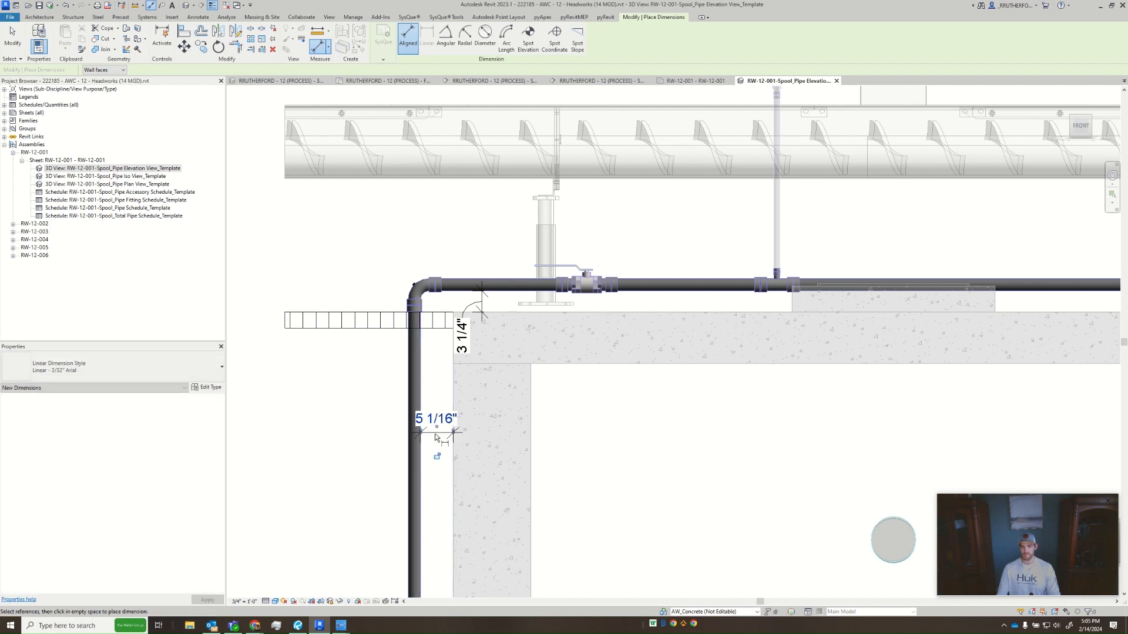
drag(441, 430, 483, 430)
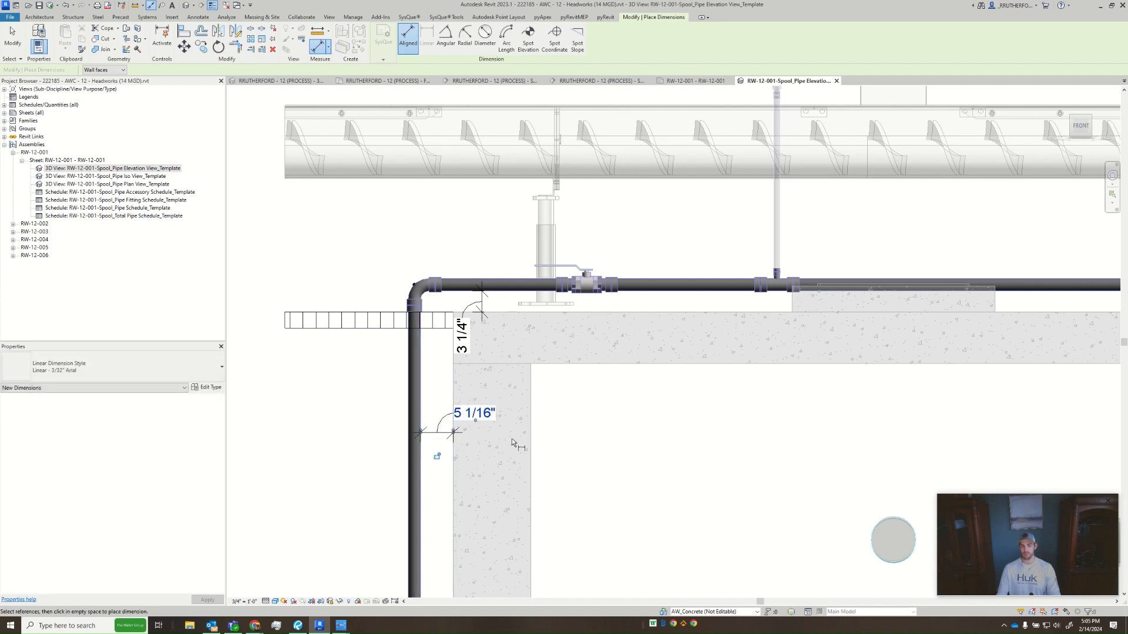
key(Escape)
key(Escape)
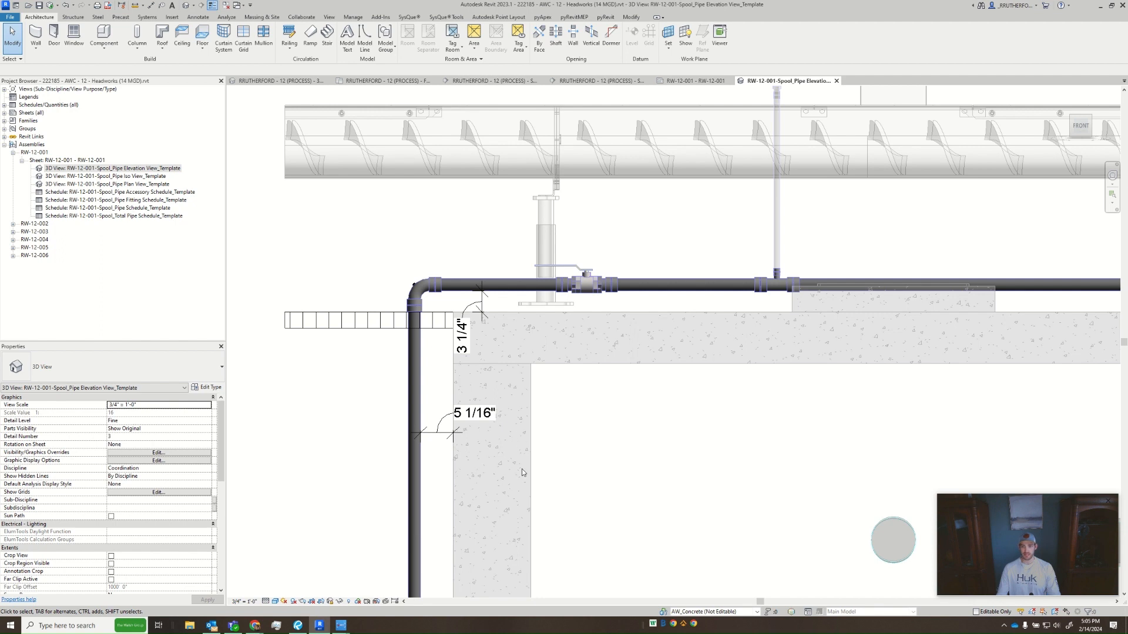
- Add the text TYP below the value of the dimension between the slab and the horizontal pipe
scroll(461, 135, down, 3)
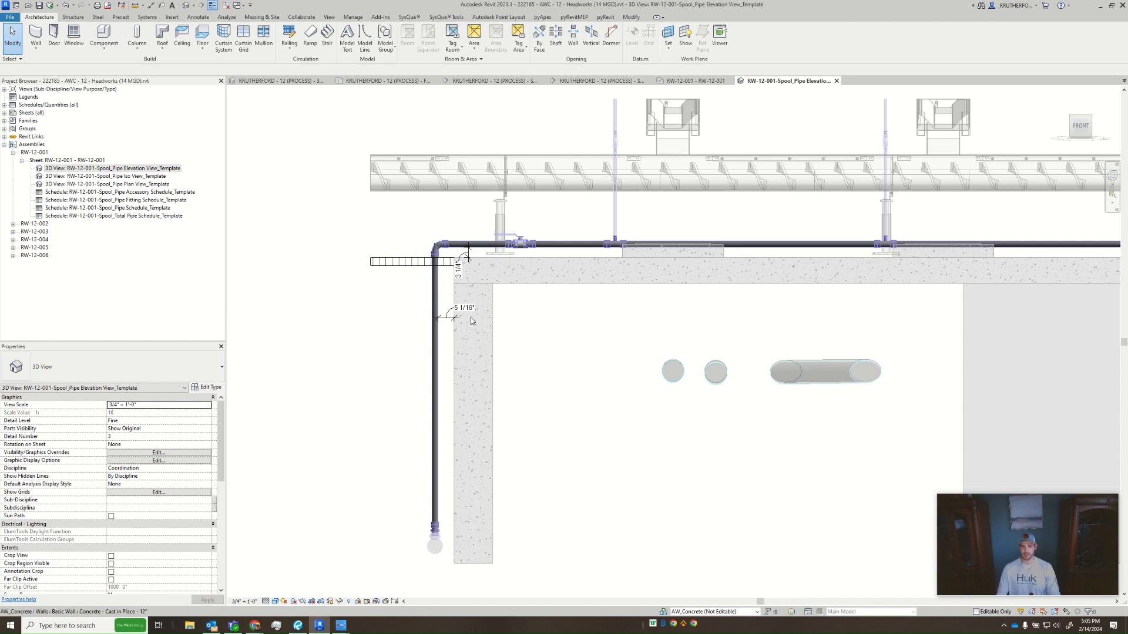
middle_drag(525, 404, 528, 413)
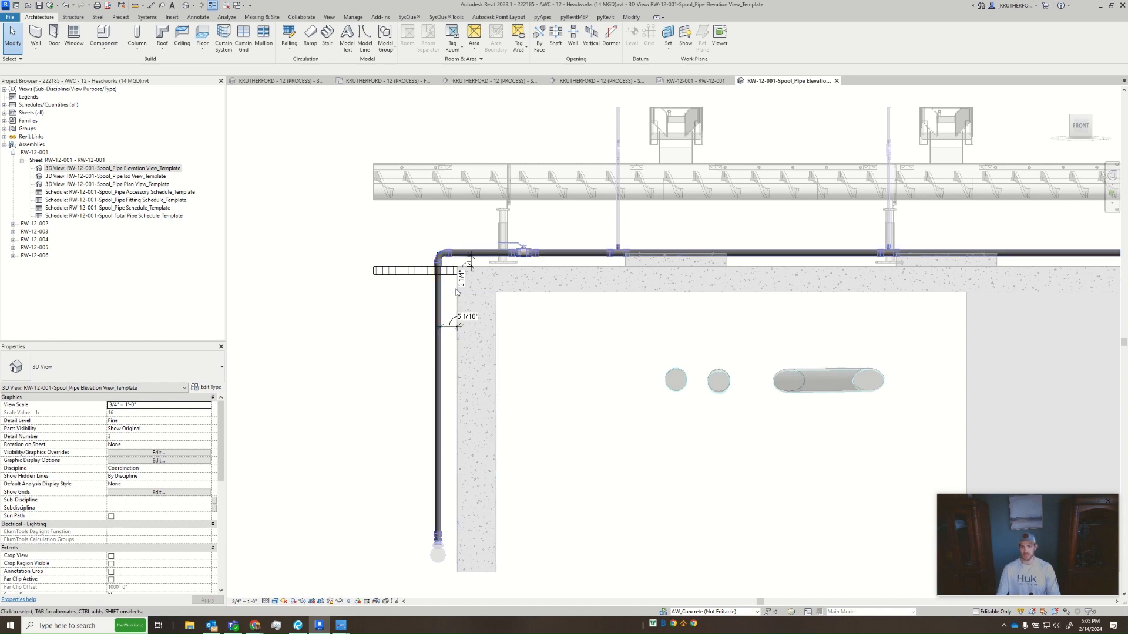
scroll(468, 272, up, 1)
click(469, 272)
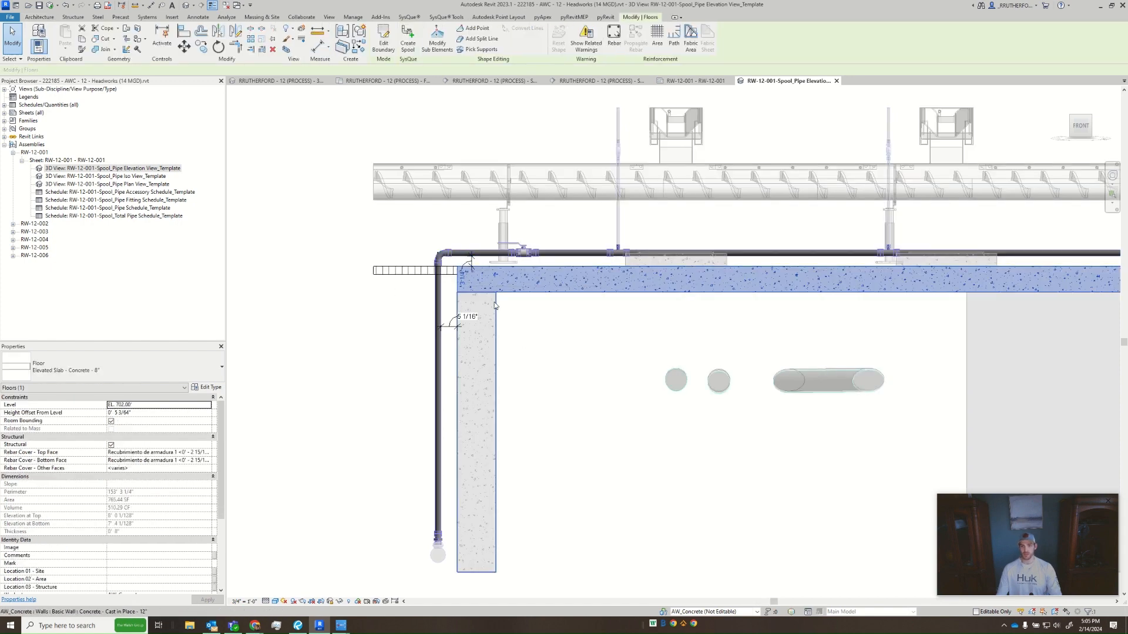
key(Escape)
click(469, 265)
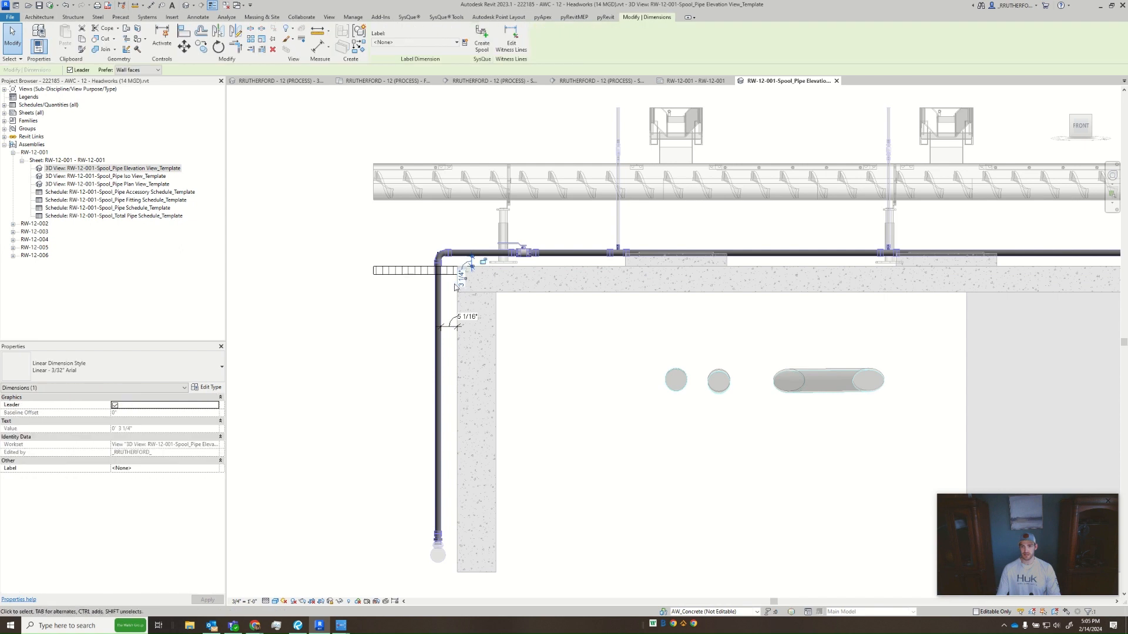
scroll(459, 283, up, 4)
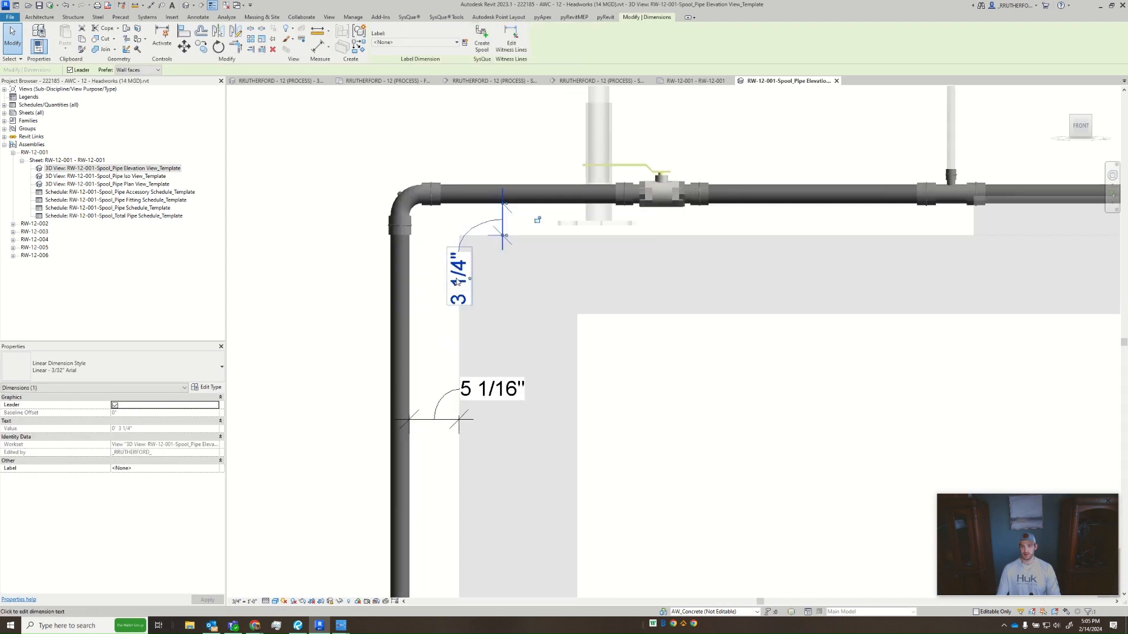
double_click(459, 282)
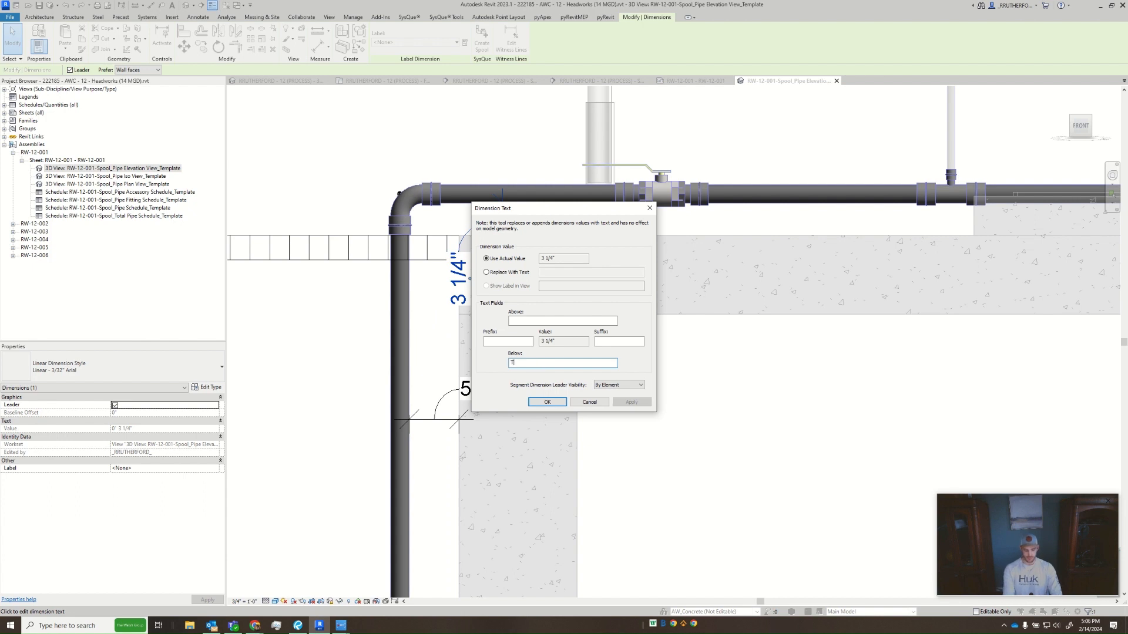
click(631, 403)
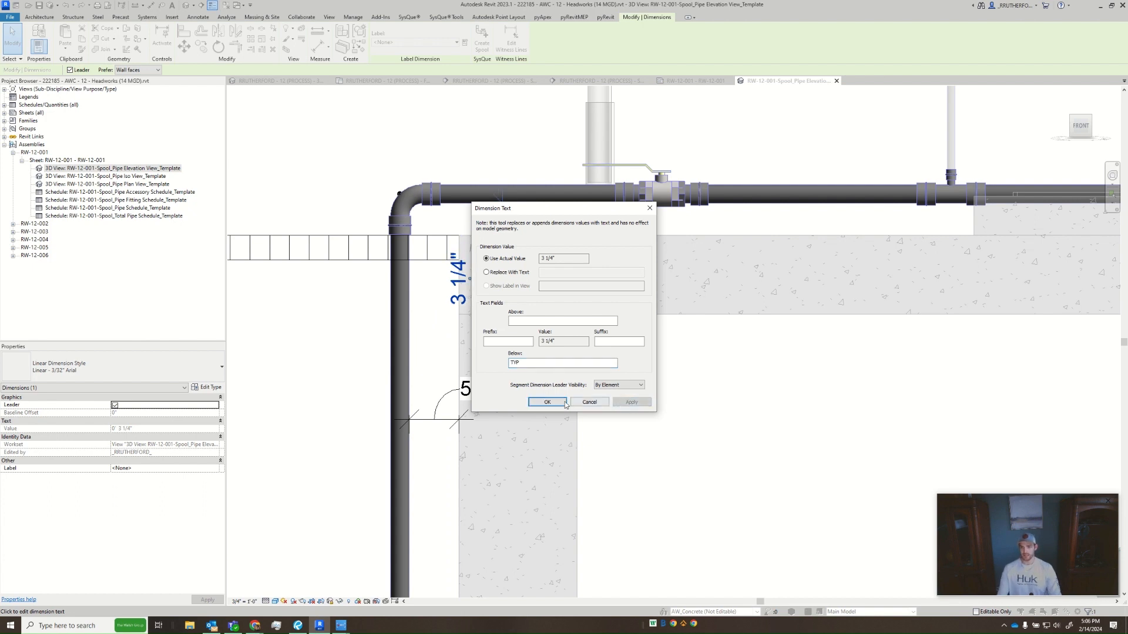
click(547, 402)
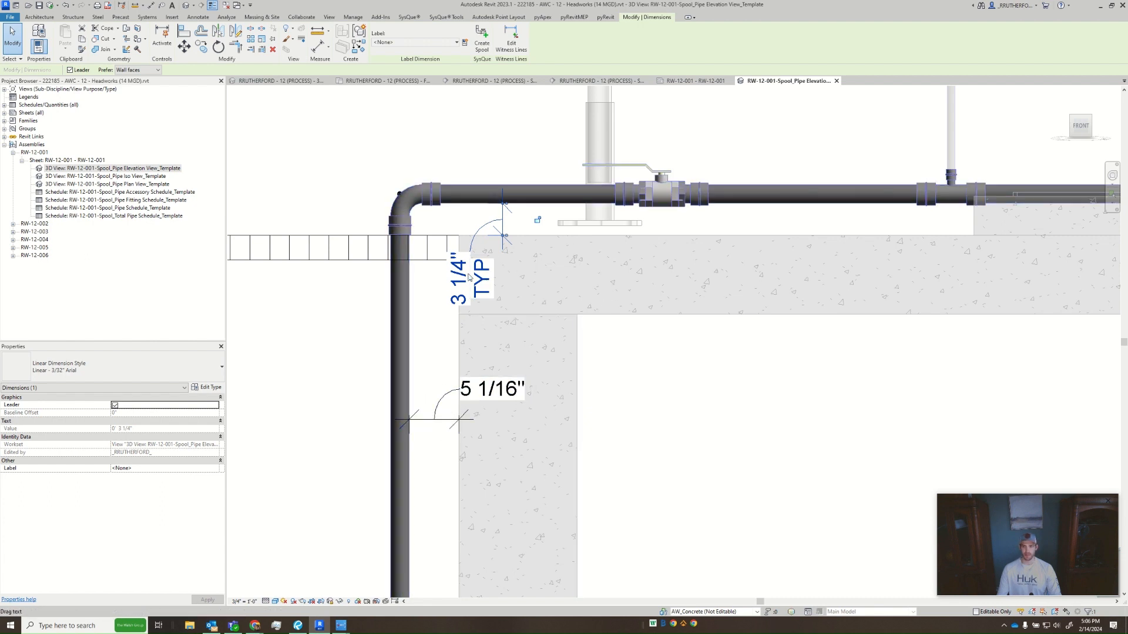
- Nudge the slab clearance dimension's text, and undo both that move and the added TYP text
drag(470, 279, 471, 273)
key(ctrl+z)
key(ctrl+z)
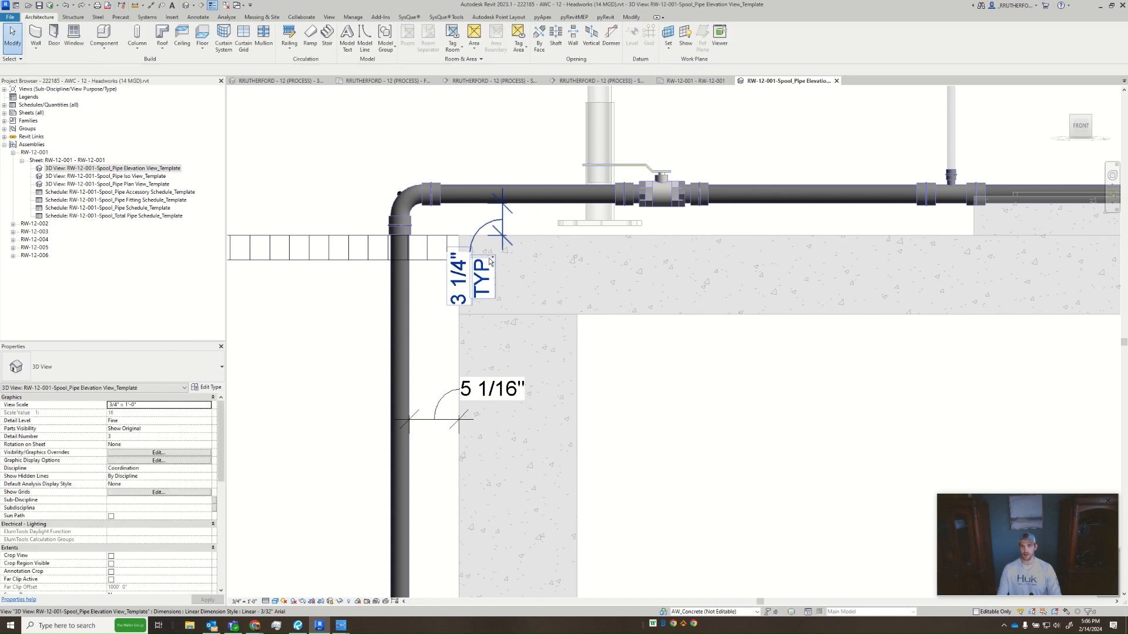
- Move the slab clearance dimension's text slightly closer to its dimension line
click(491, 235)
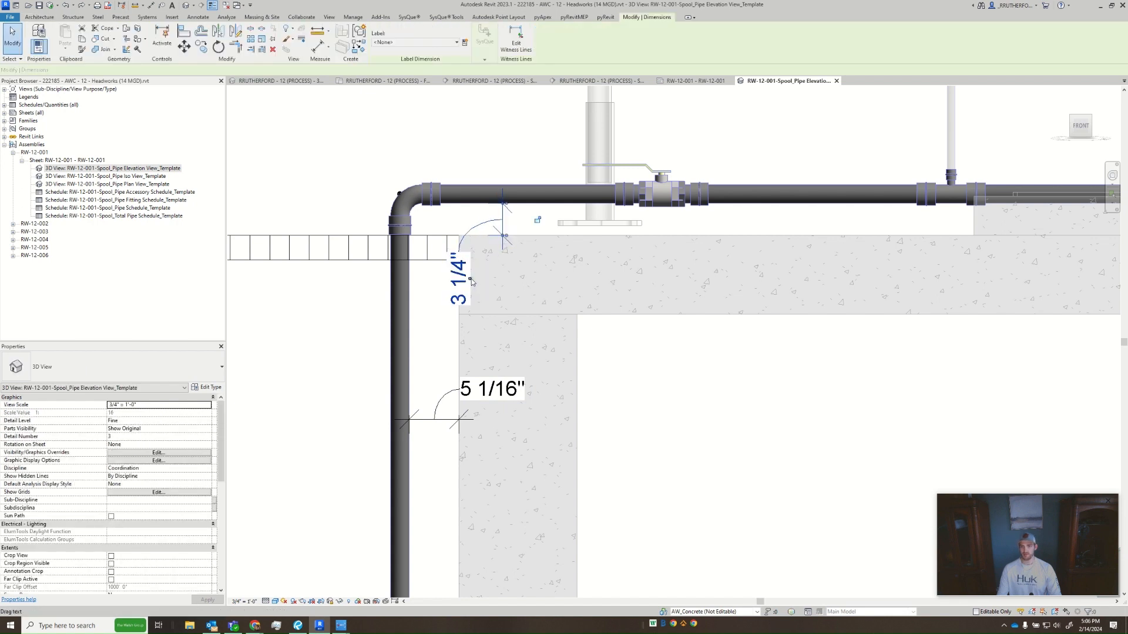
drag(472, 280, 489, 275)
middle_drag(751, 259, 639, 276)
scroll(639, 277, down, 4)
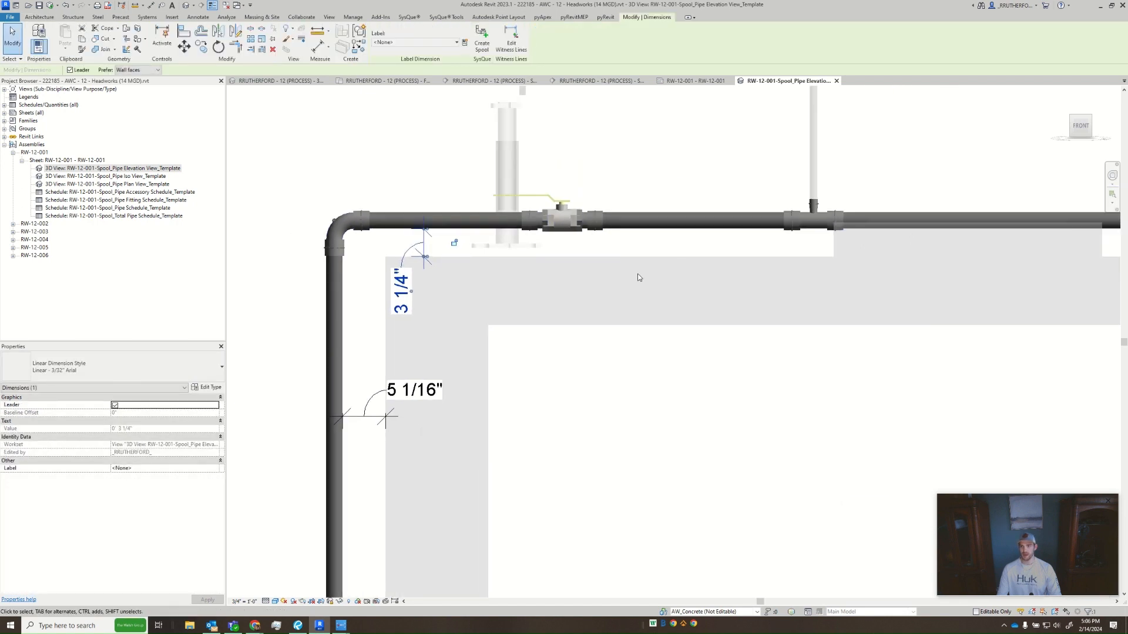
scroll(640, 254, down, 3)
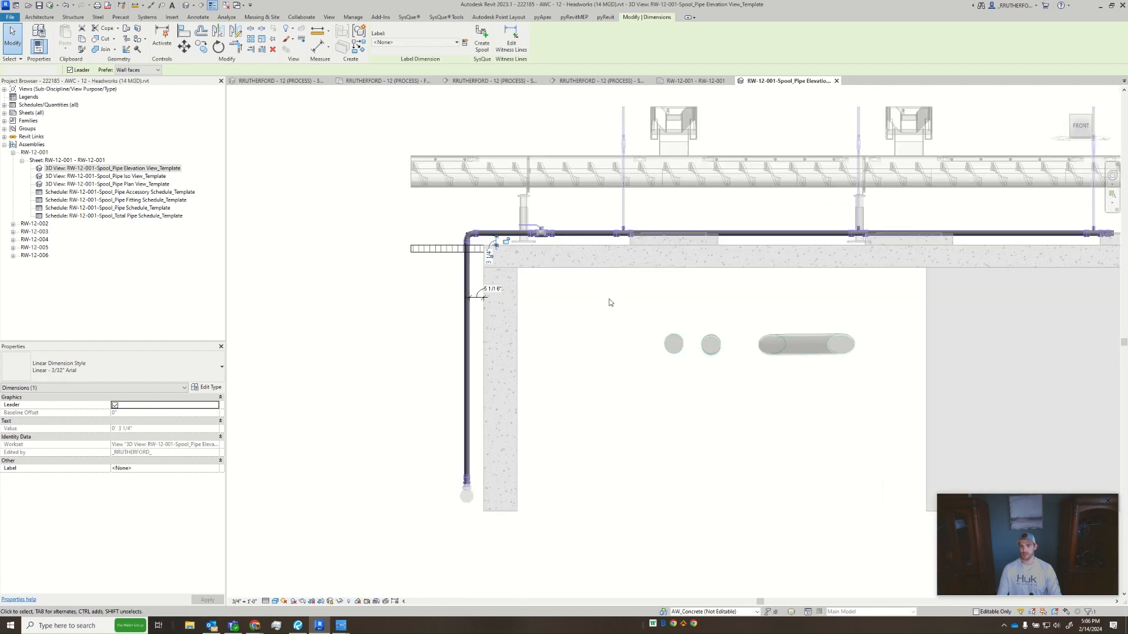
key(Escape)
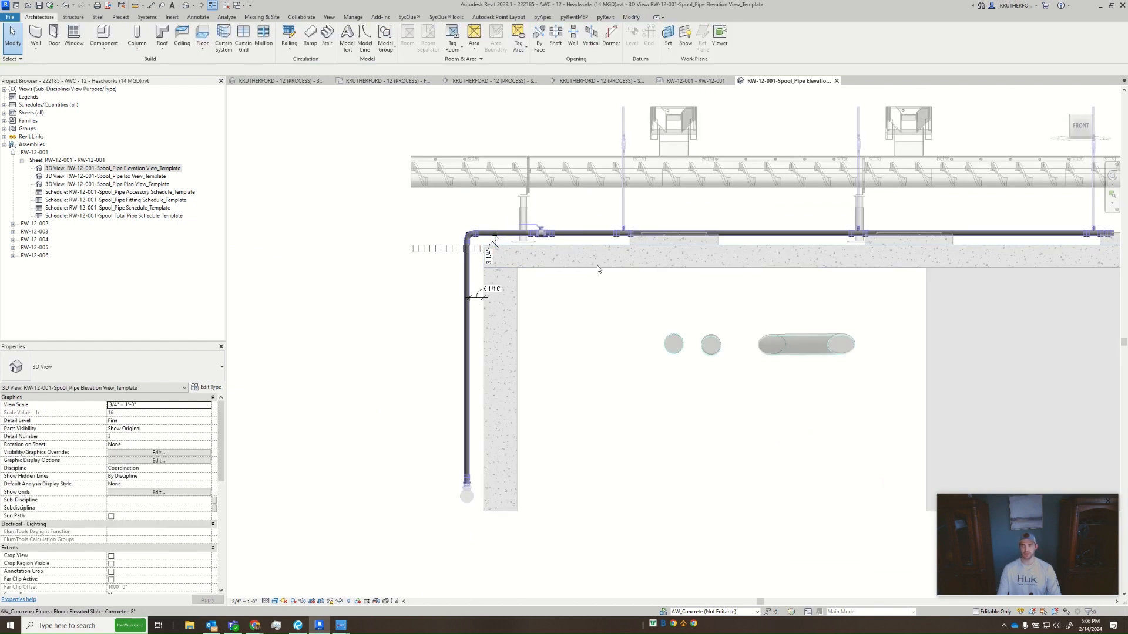
- Start an aligned dimension string along the horizontal pipe, referencing the vertical pipe's centreline, the valve's centre and the first branch tee
scroll(911, 258, down, 2)
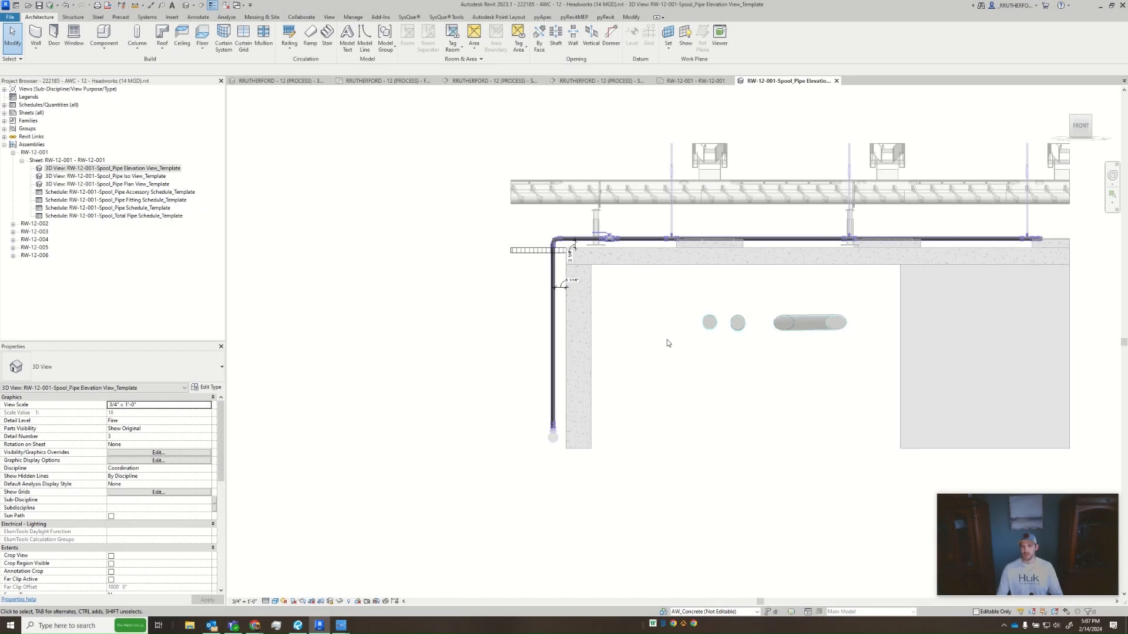
scroll(571, 320, up, 5)
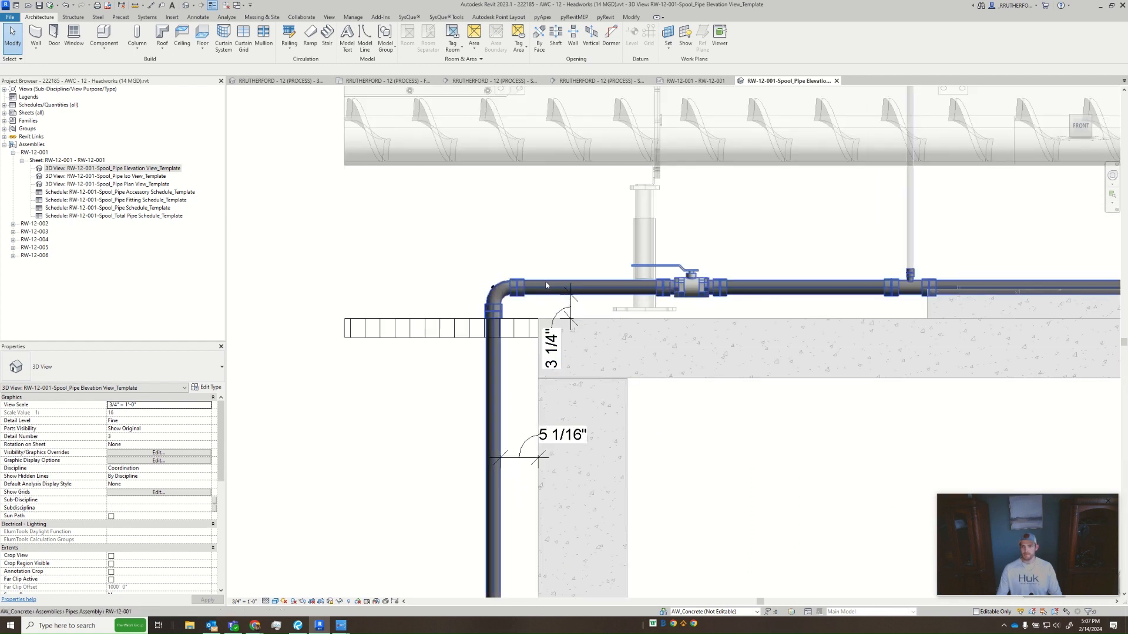
scroll(672, 339, down, 2)
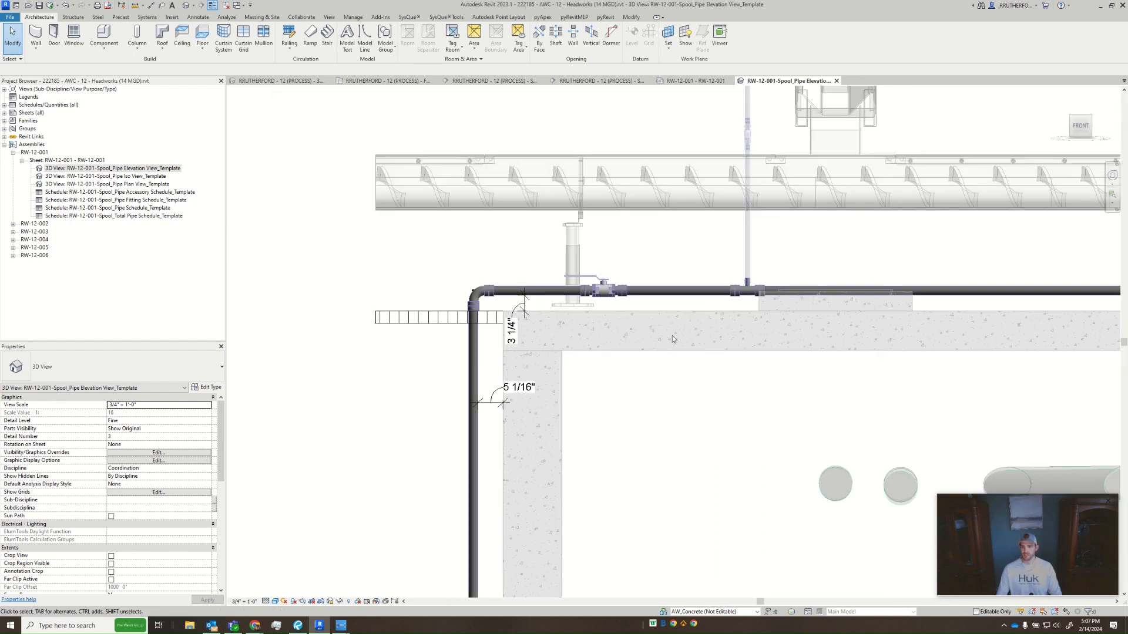
middle_drag(678, 414, 659, 429)
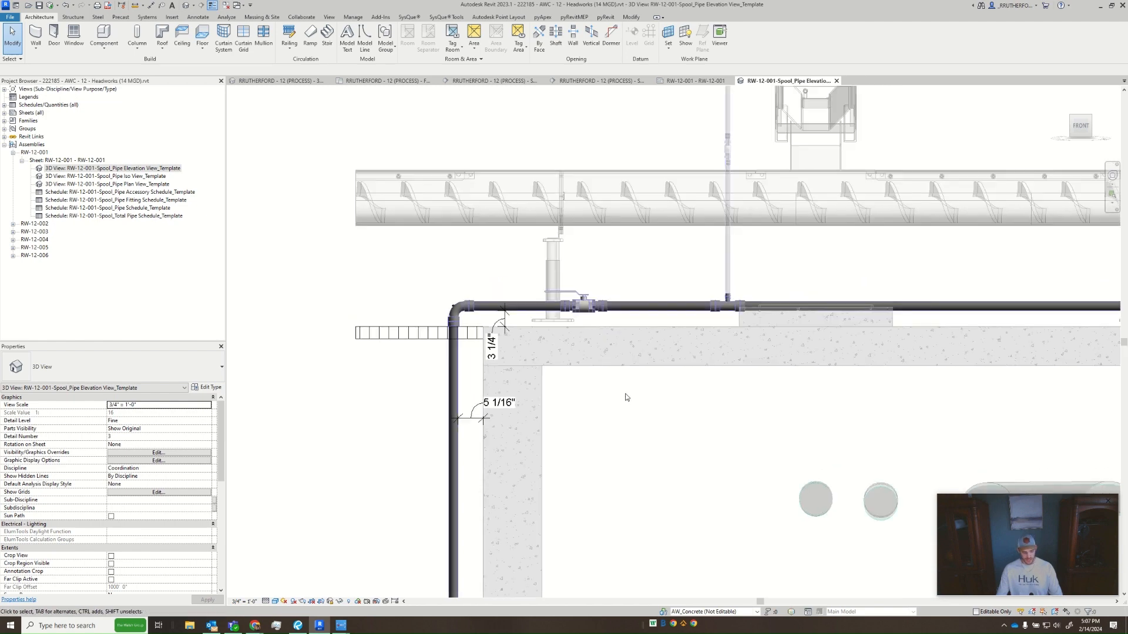
key(i)
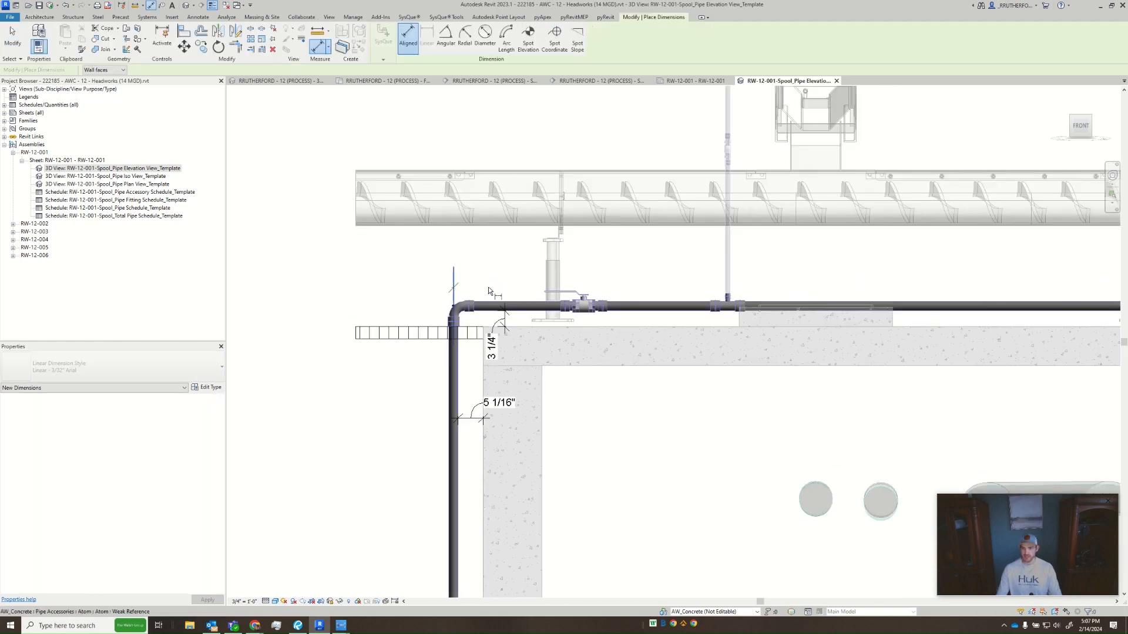
scroll(581, 300, up, 3)
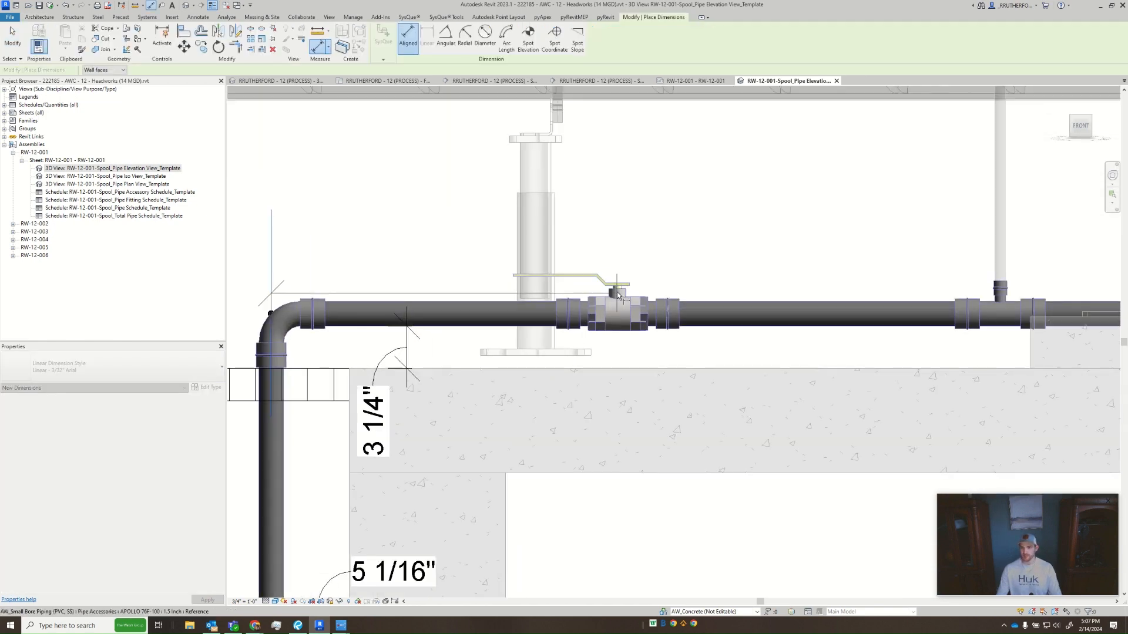
click(617, 289)
middle_drag(820, 262, 631, 280)
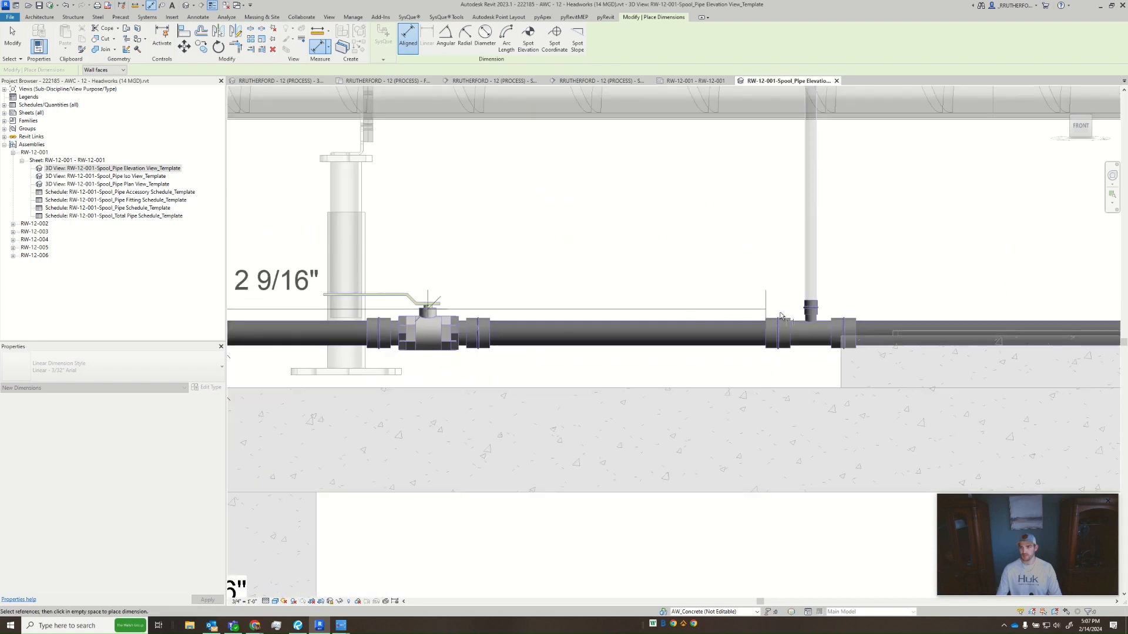
click(809, 323)
- Continue the dimension string through the second and third branch tees to the pipe's end, and place it above the pipe
scroll(963, 255, down, 3)
middle_drag(964, 255, 579, 252)
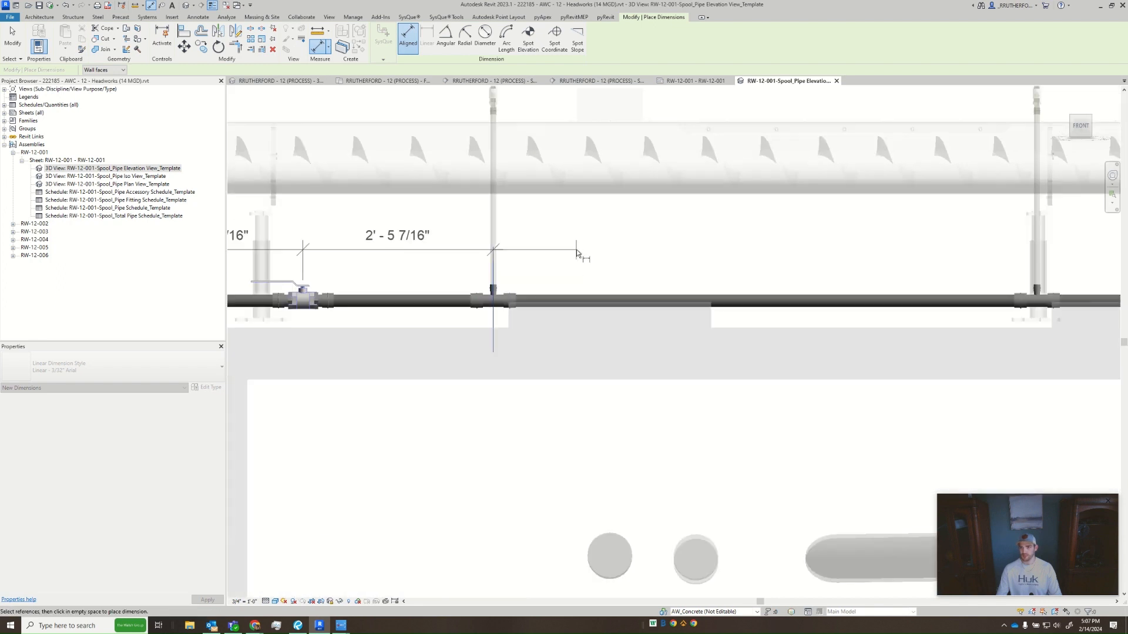
middle_drag(957, 272, 692, 277)
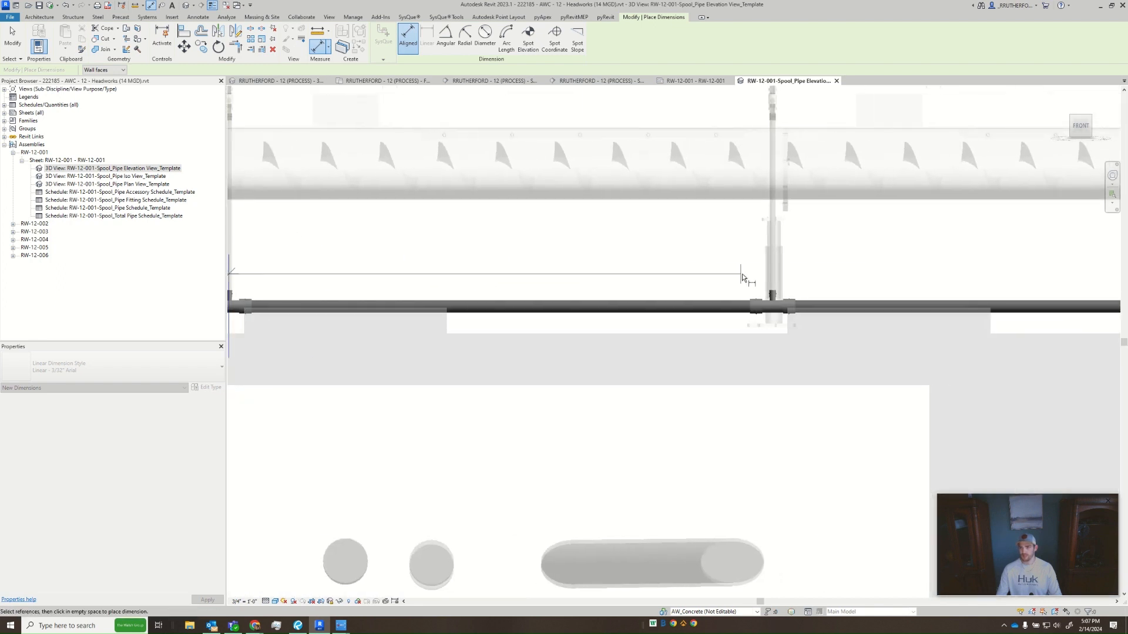
click(773, 288)
middle_drag(901, 281, 395, 282)
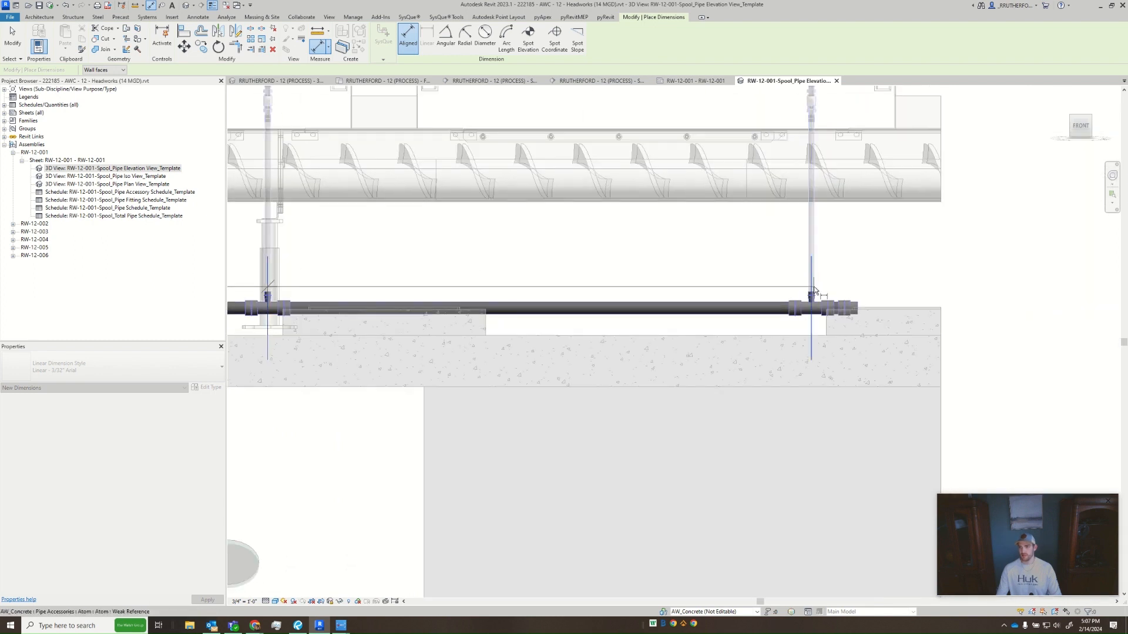
click(813, 287)
click(858, 298)
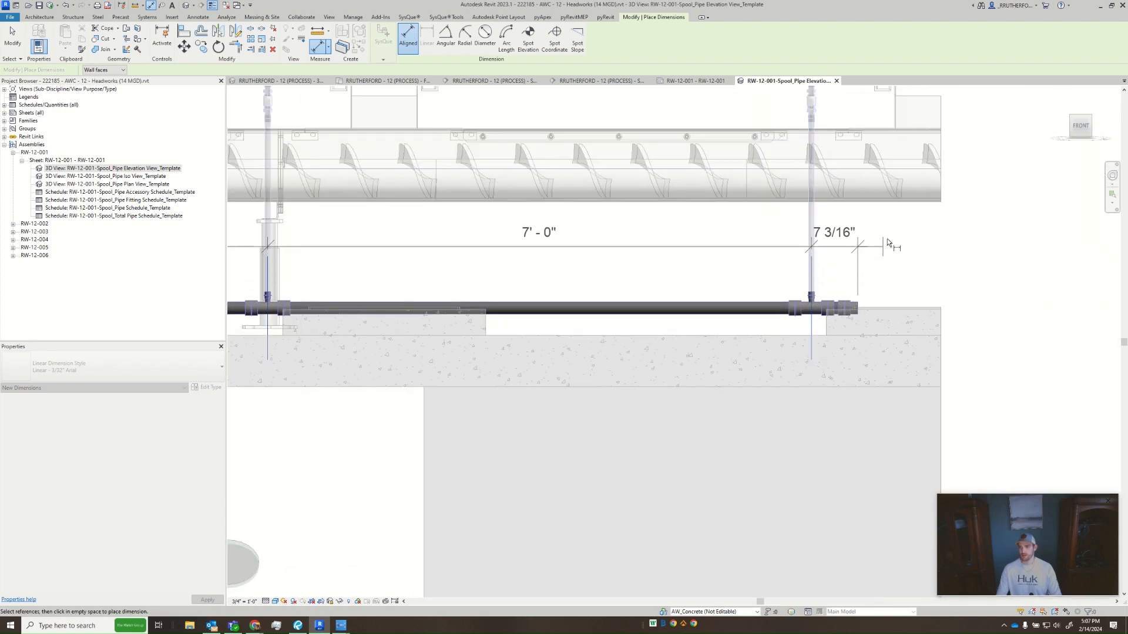
click(879, 237)
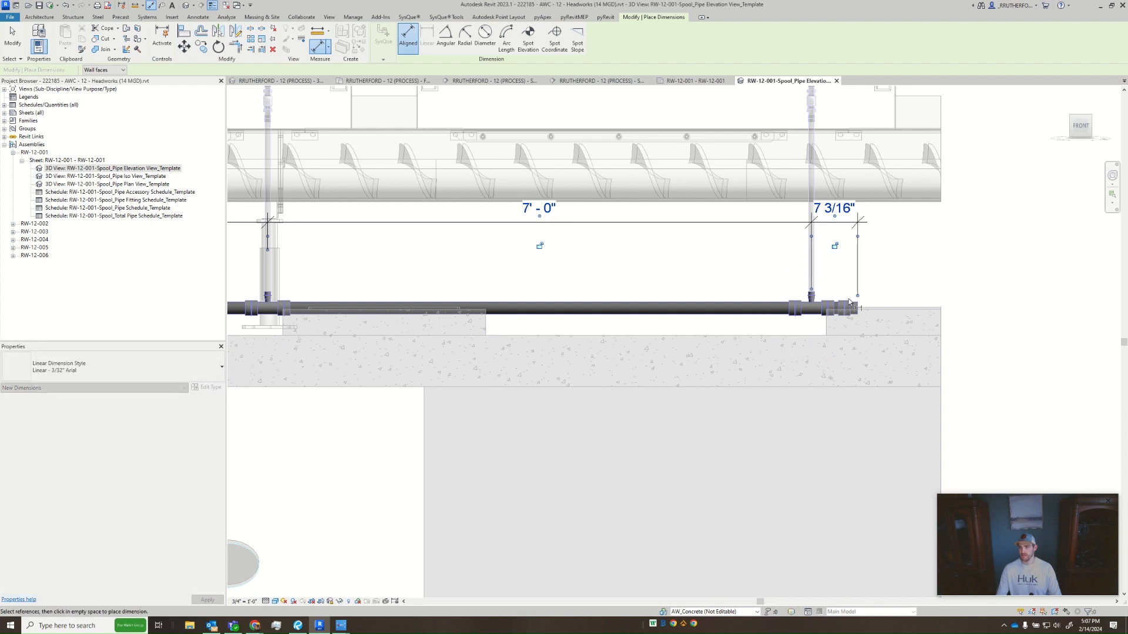
- Add an overall dimension from the horizontal pipe's end to the vertical pipe's centreline, placed above the existing dimension string
scroll(858, 302, up, 2)
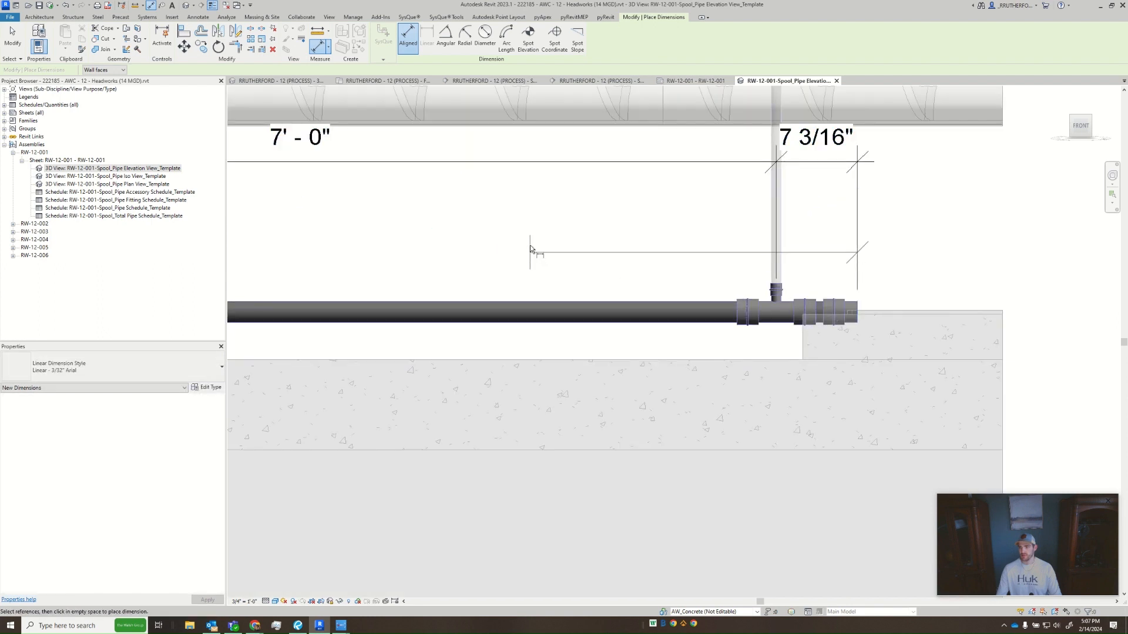
scroll(476, 259, down, 3)
scroll(475, 259, down, 1)
middle_drag(476, 259, 944, 252)
scroll(526, 259, up, 5)
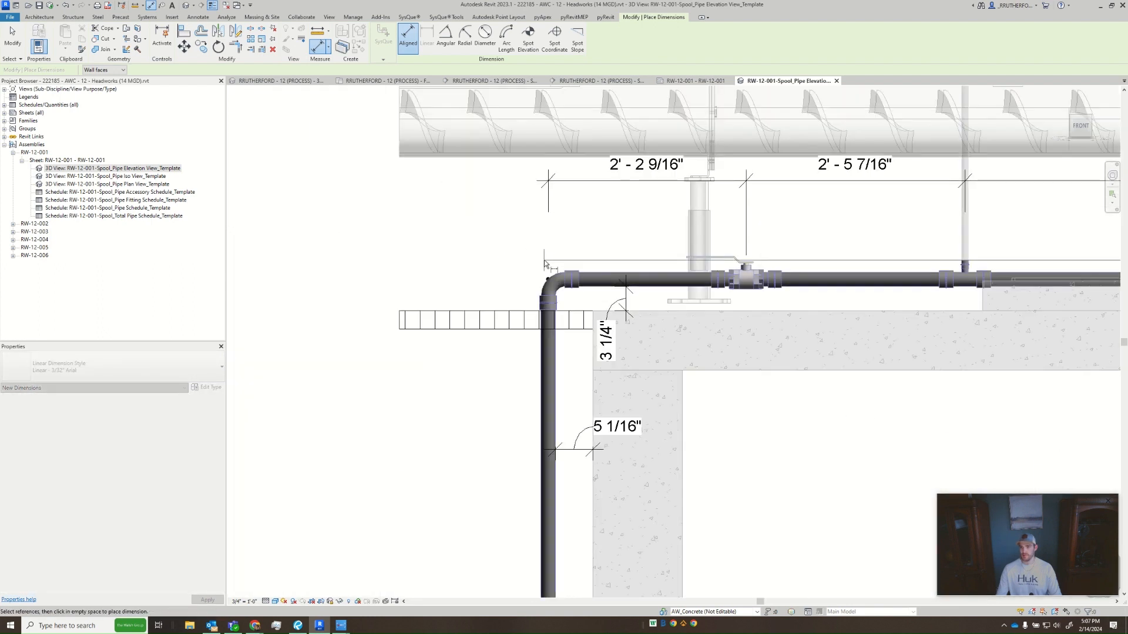
click(548, 263)
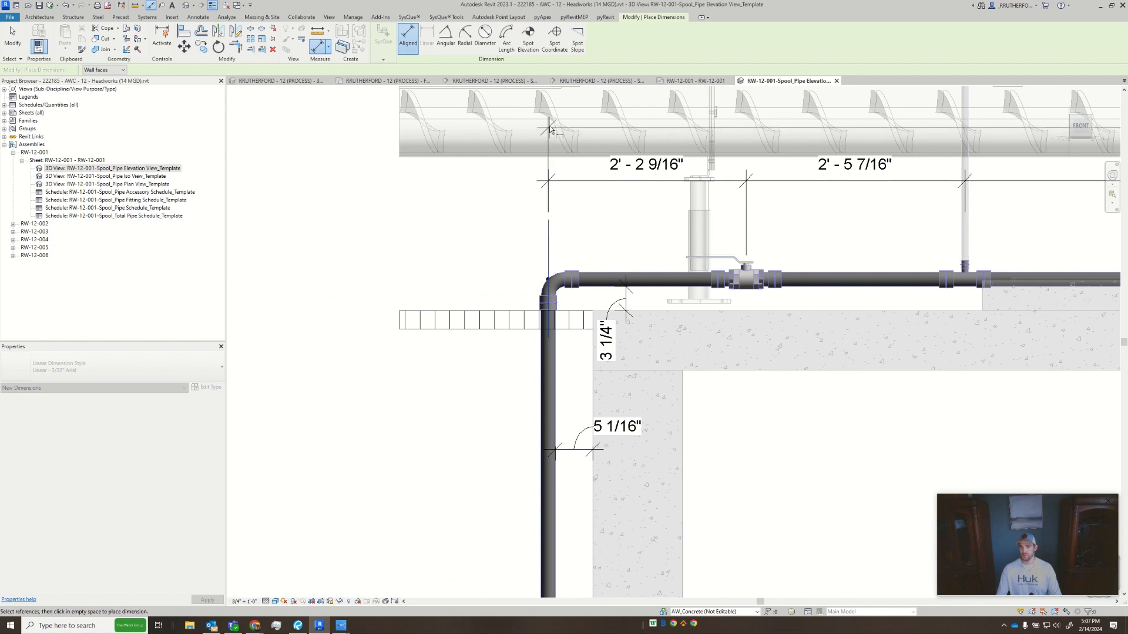
scroll(560, 154, down, 1)
click(563, 188)
key(Escape)
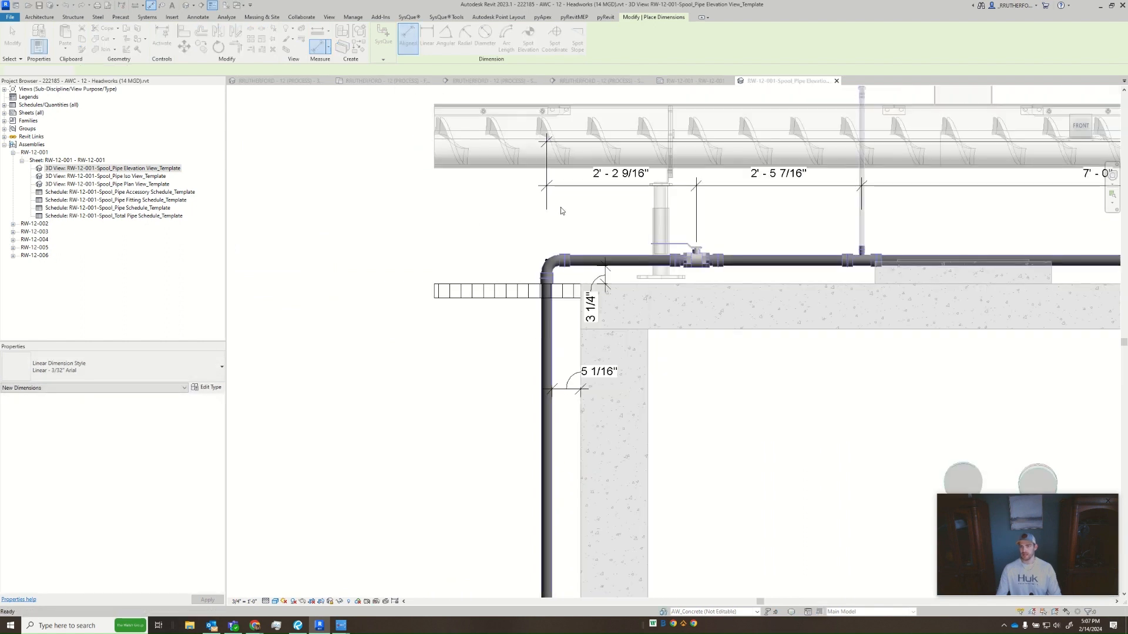
click(494, 234)
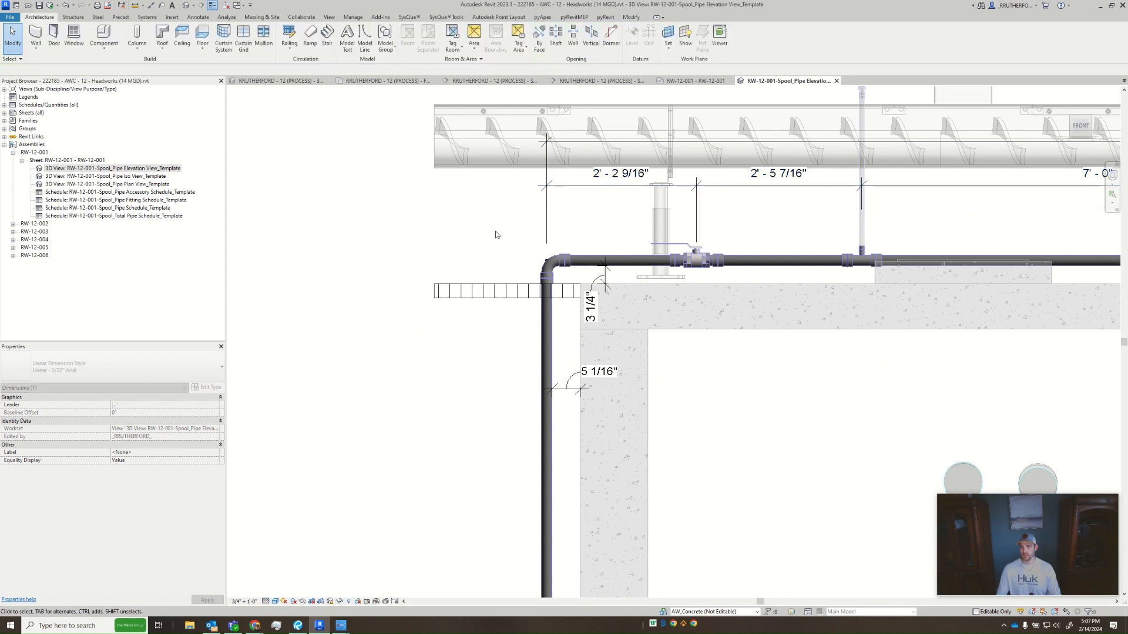
- Dimension the vertical drop from the elbow's centreline to the centre of the round pipe below, and extend the upper witness line toward the elbow
key(d)
key(i)
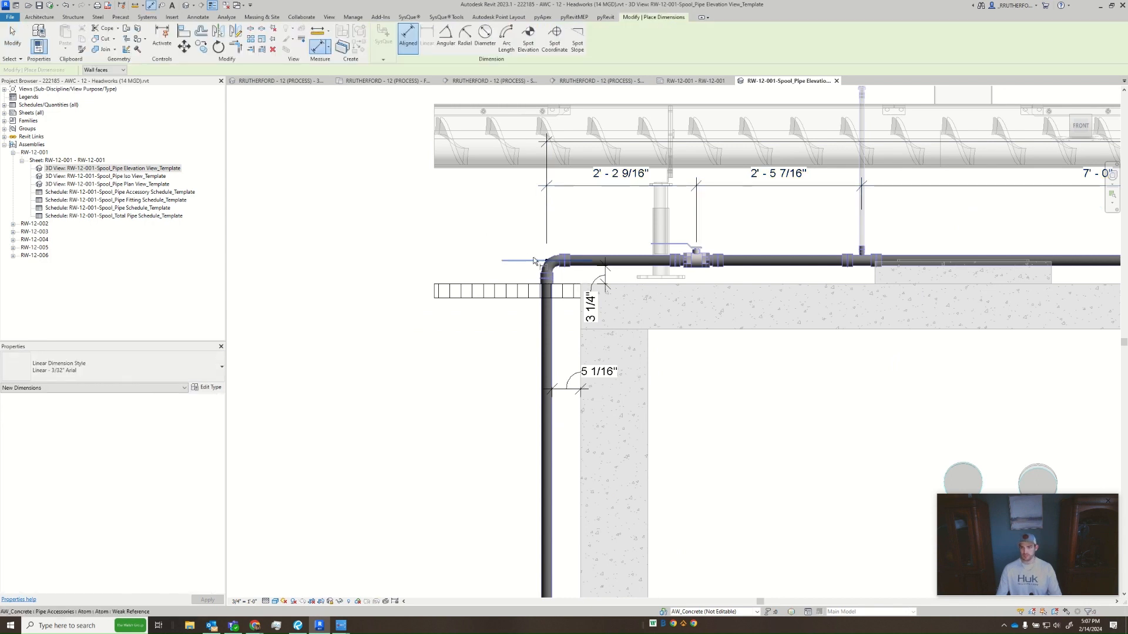
click(533, 258)
middle_drag(559, 298, 553, 167)
scroll(553, 168, down, 1)
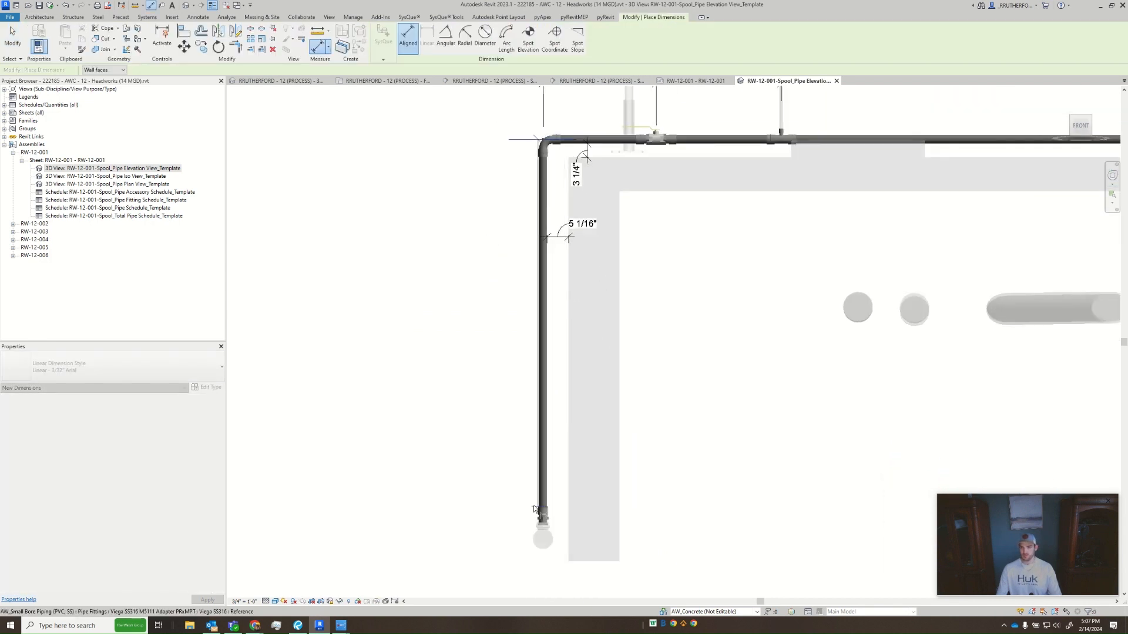
click(544, 538)
click(488, 446)
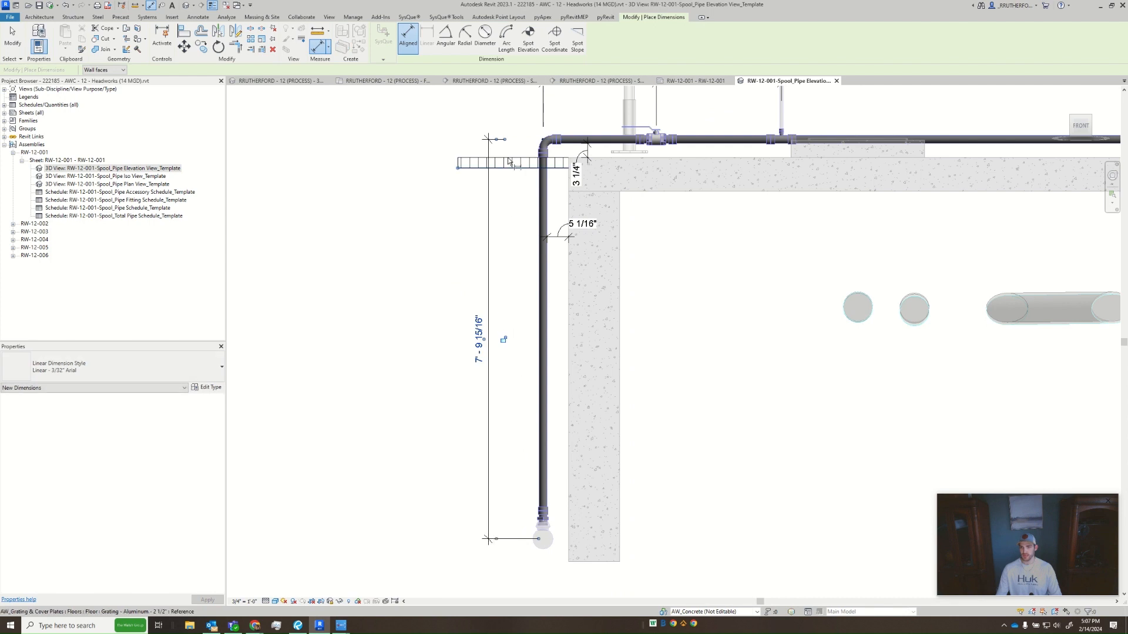
drag(505, 140, 532, 144)
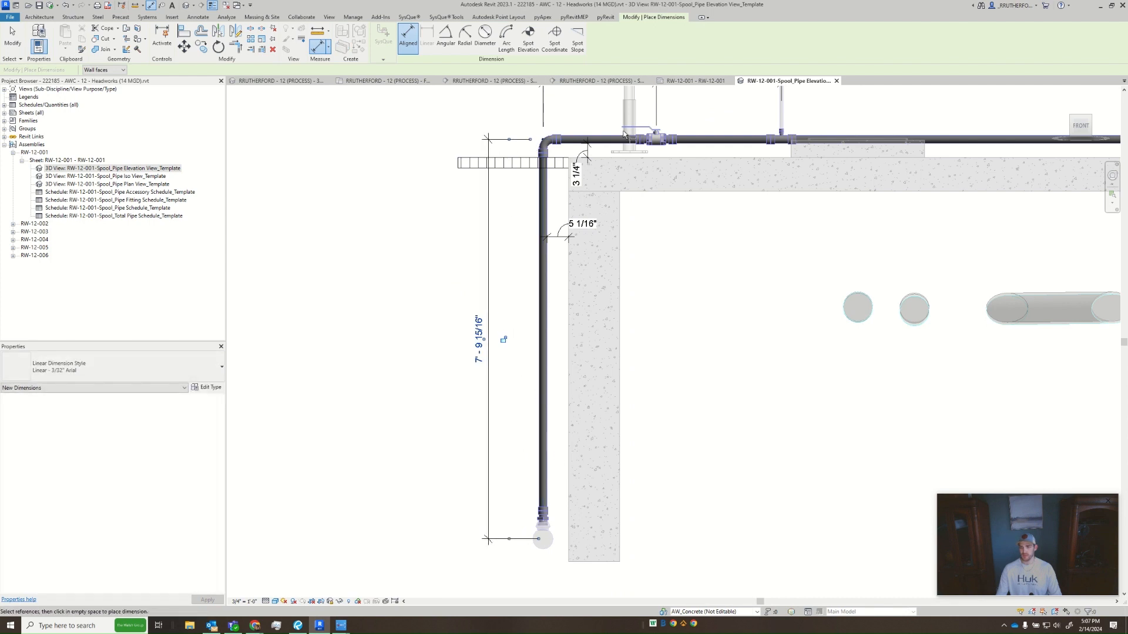
middle_drag(735, 313, 675, 322)
key(Escape)
key(Escape)
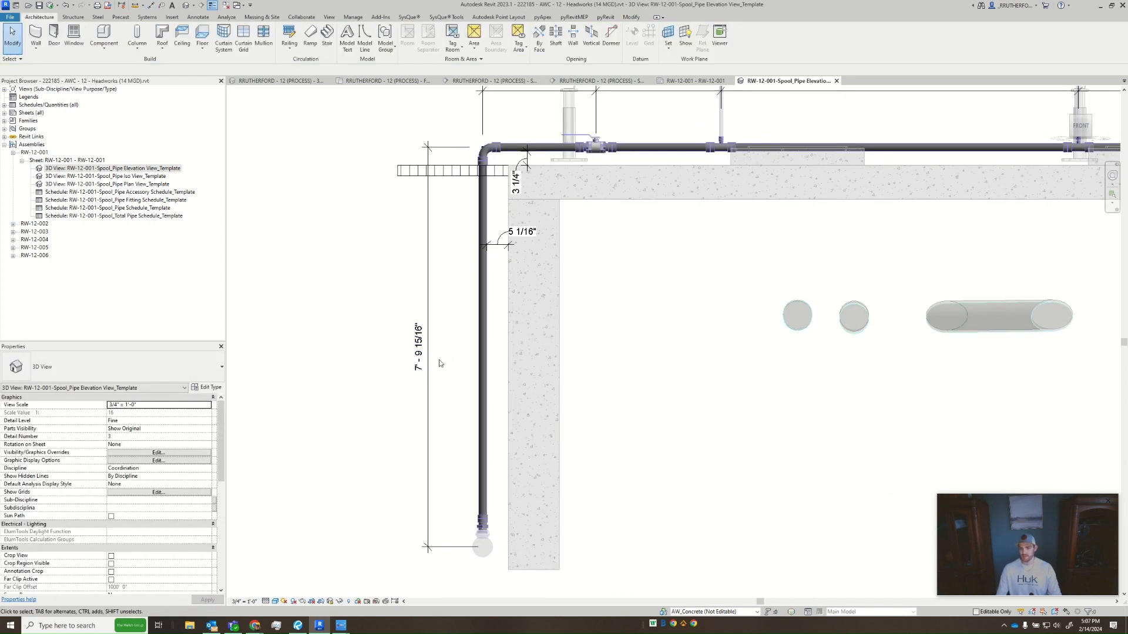
- Place a spot elevation on the horizontal pipe's centreline at the elbow, with its target symbol beyond the vertical dimension line
scroll(439, 364, down, 2)
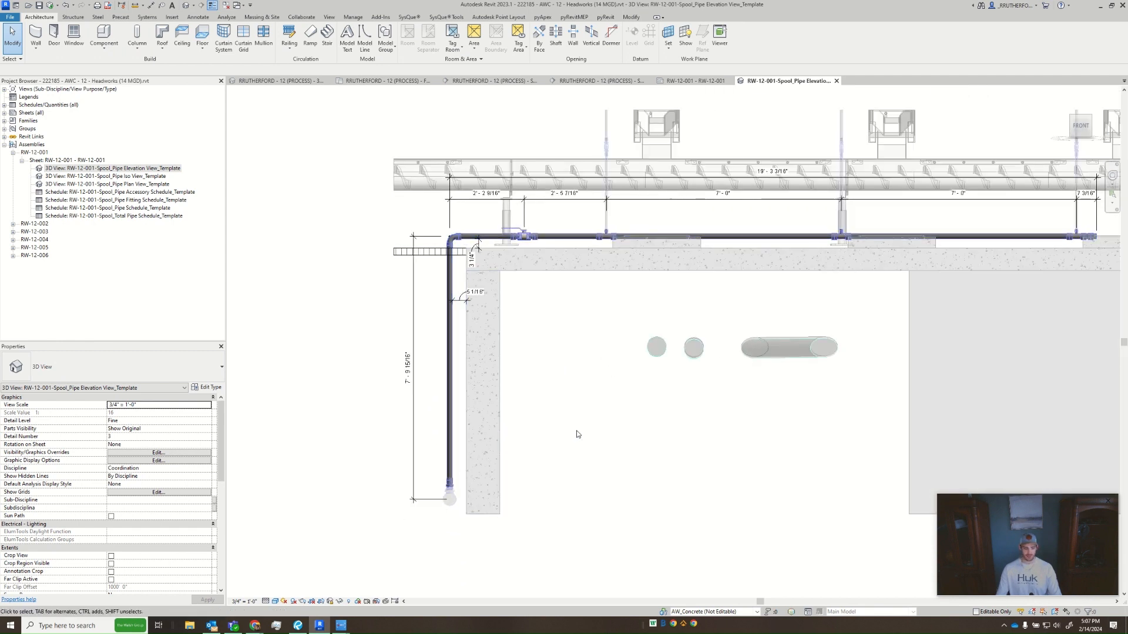
key(l)
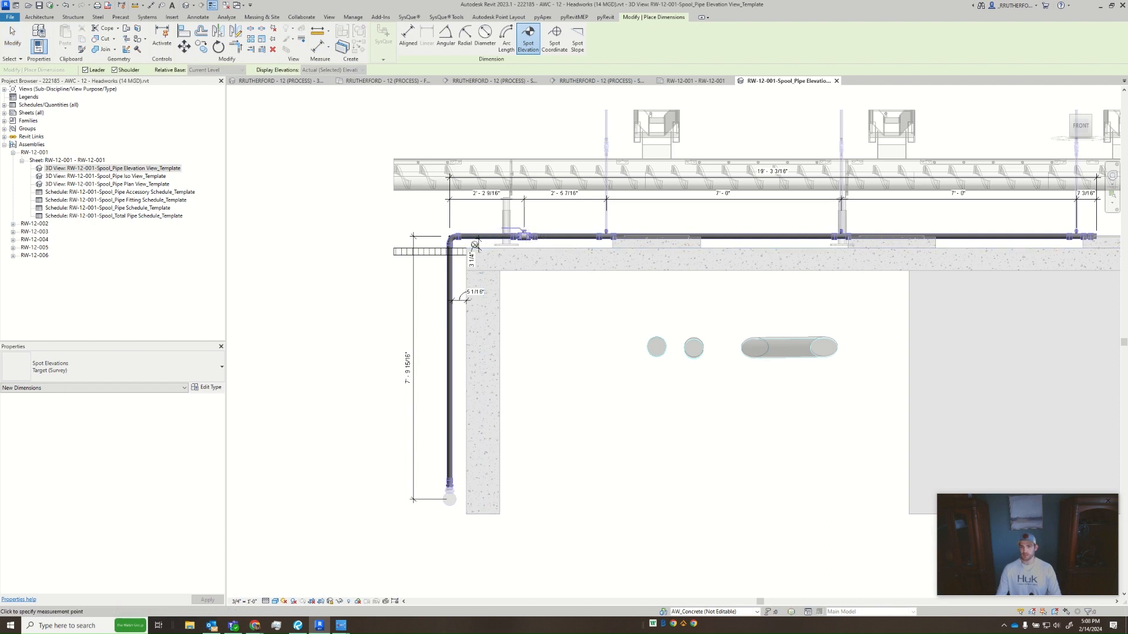
scroll(475, 245, up, 5)
click(416, 208)
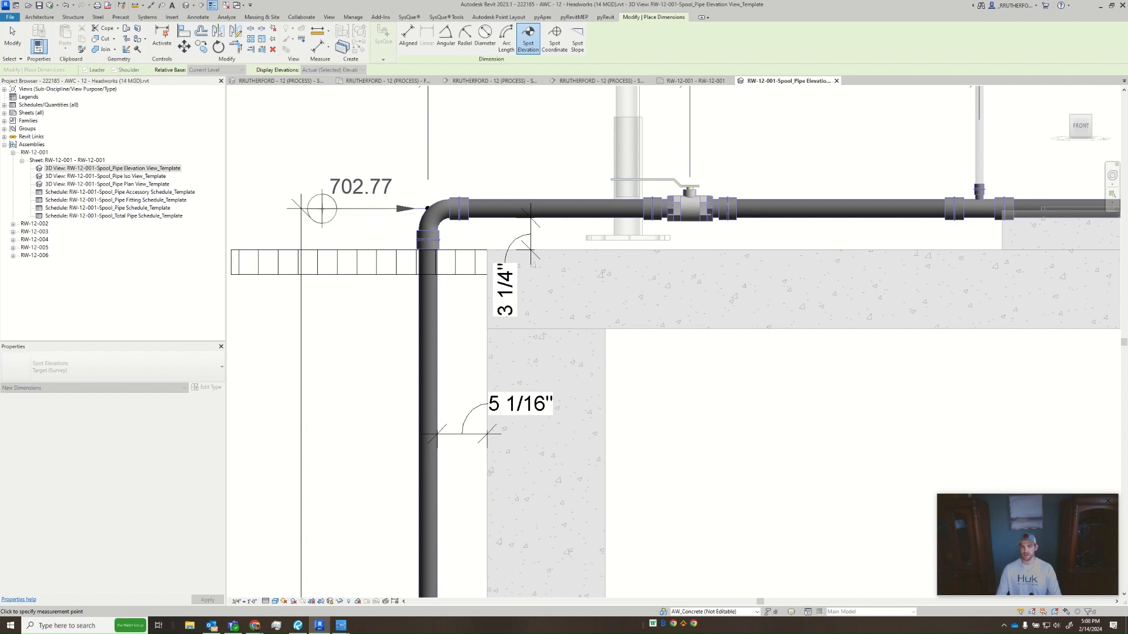
middle_drag(262, 208, 490, 208)
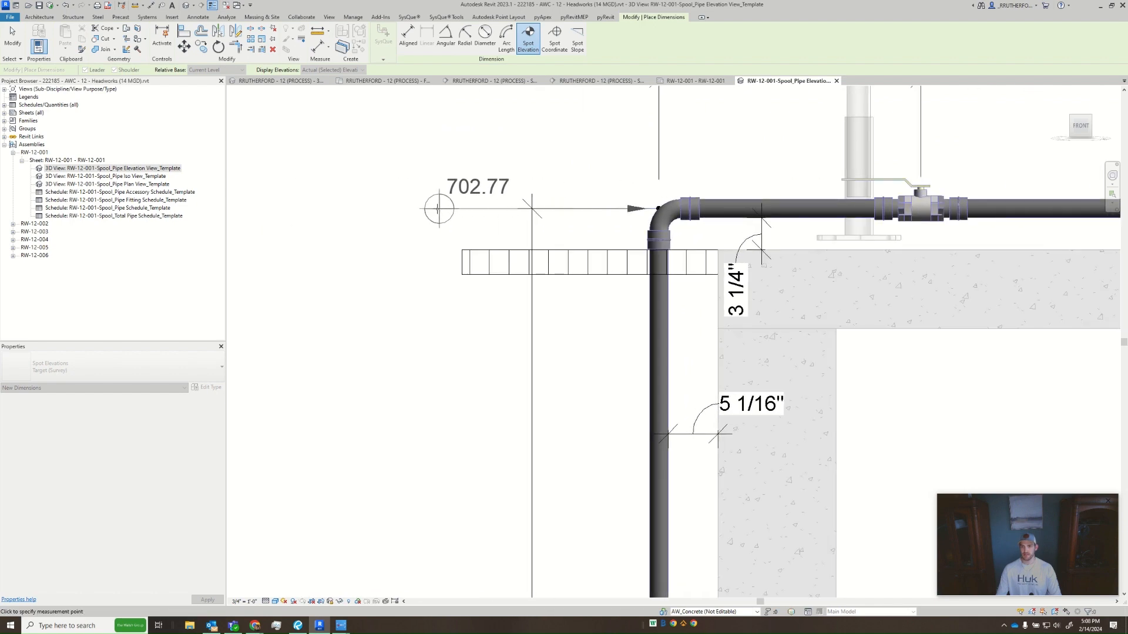
click(439, 209)
scroll(454, 283, down, 2)
key(Escape)
- Try a spot elevation on the concrete slab's top surface with adjusted text placement, and delete it
middle_drag(737, 279, 552, 283)
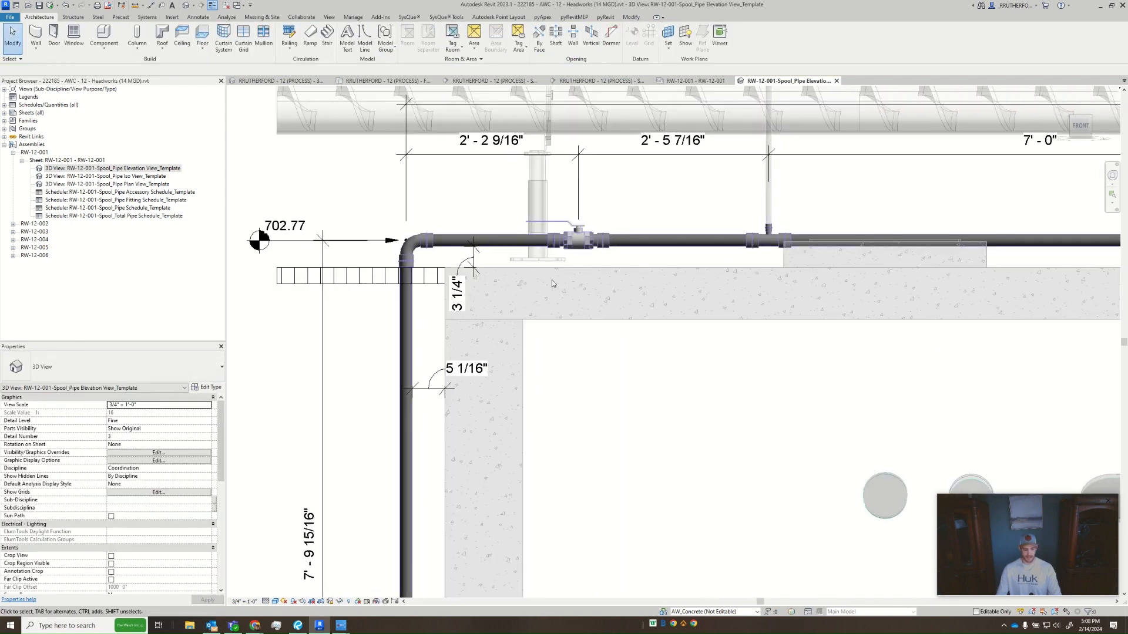
key(e)
key(l)
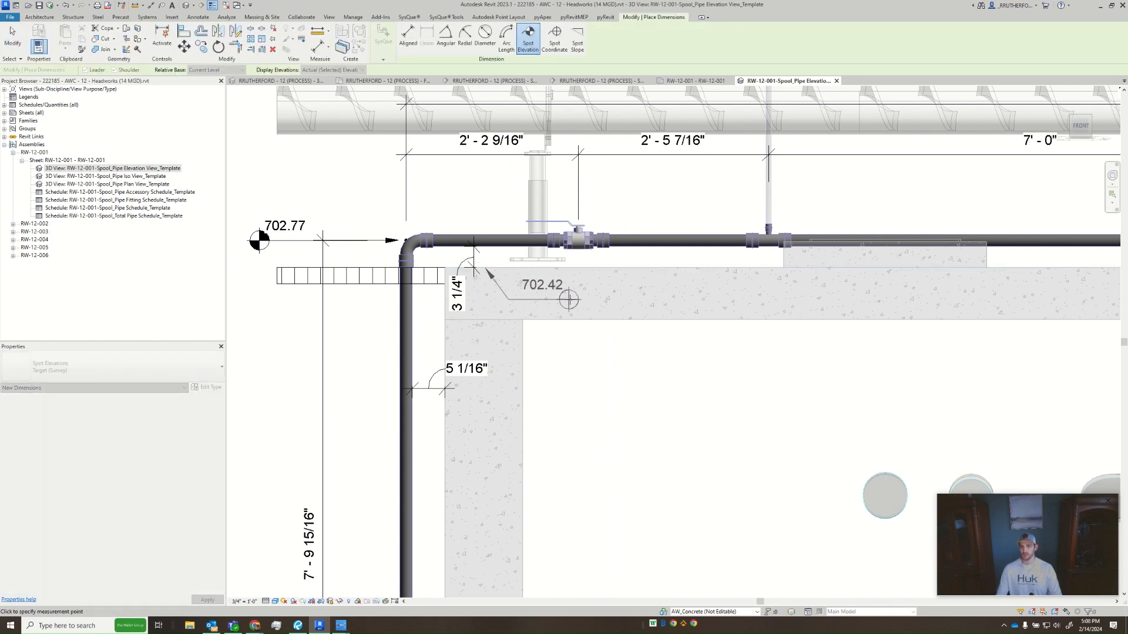
click(569, 299)
key(Escape)
key(Escape)
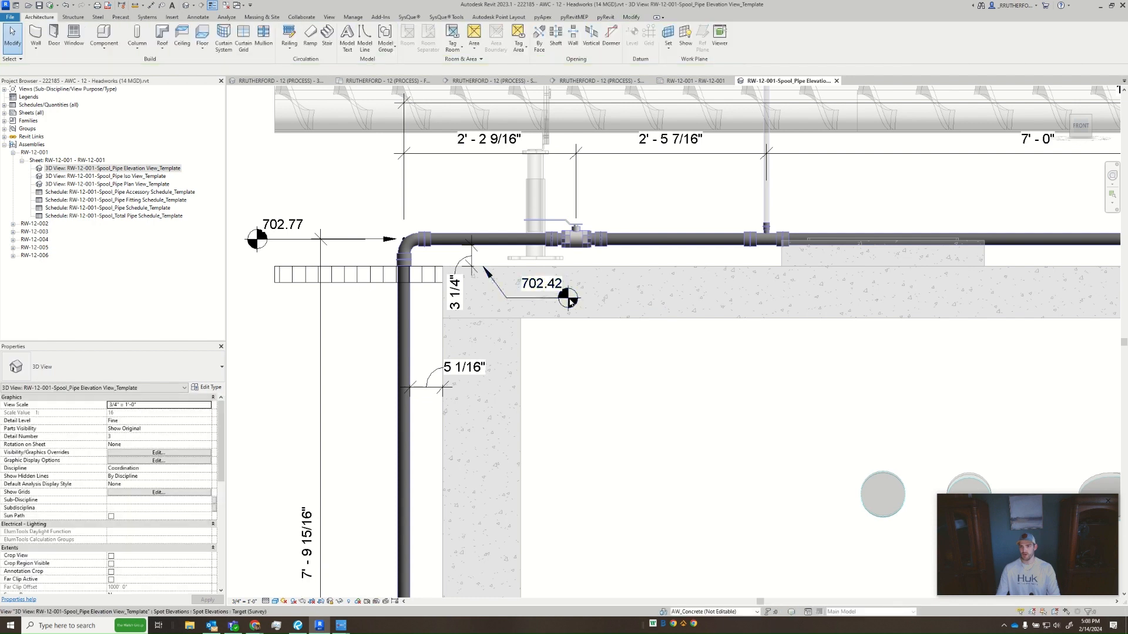
click(567, 298)
drag(567, 298, 529, 285)
key(Delete)
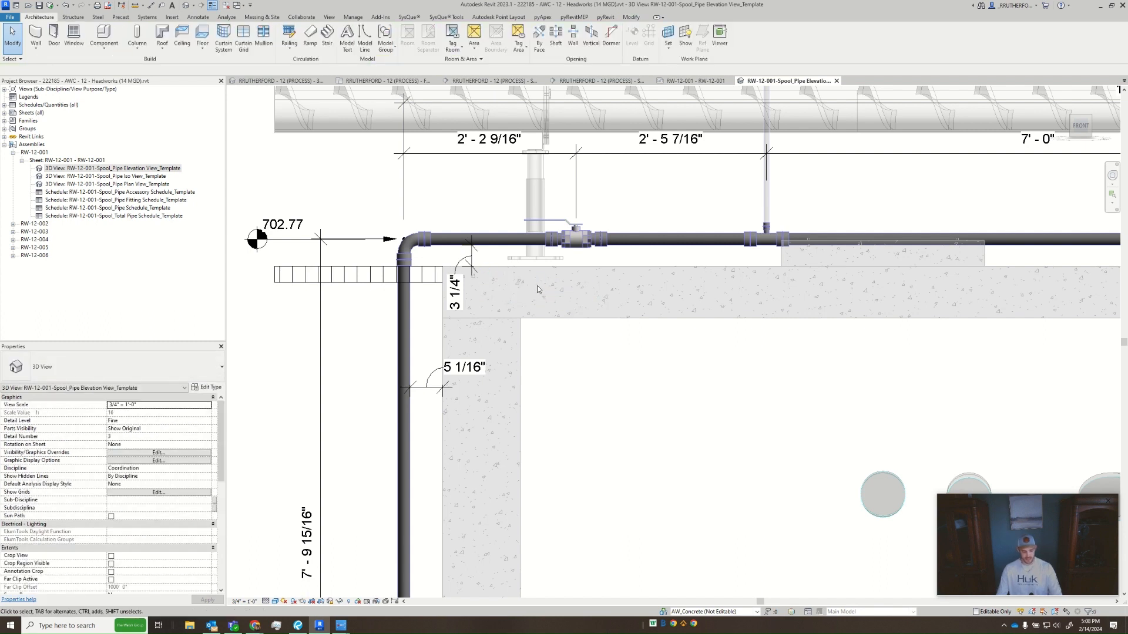
- Place a spot elevation on the slab's top surface with its target symbol on the slab, and move its text closer to the leader's bend
key(e)
key(l)
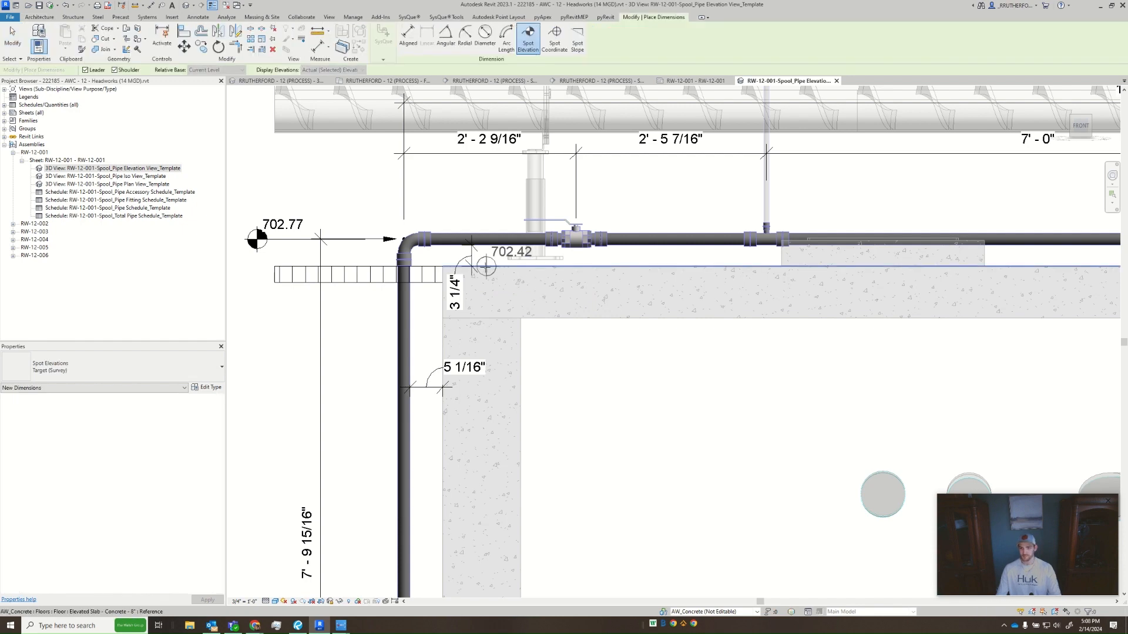
click(584, 292)
key(Escape)
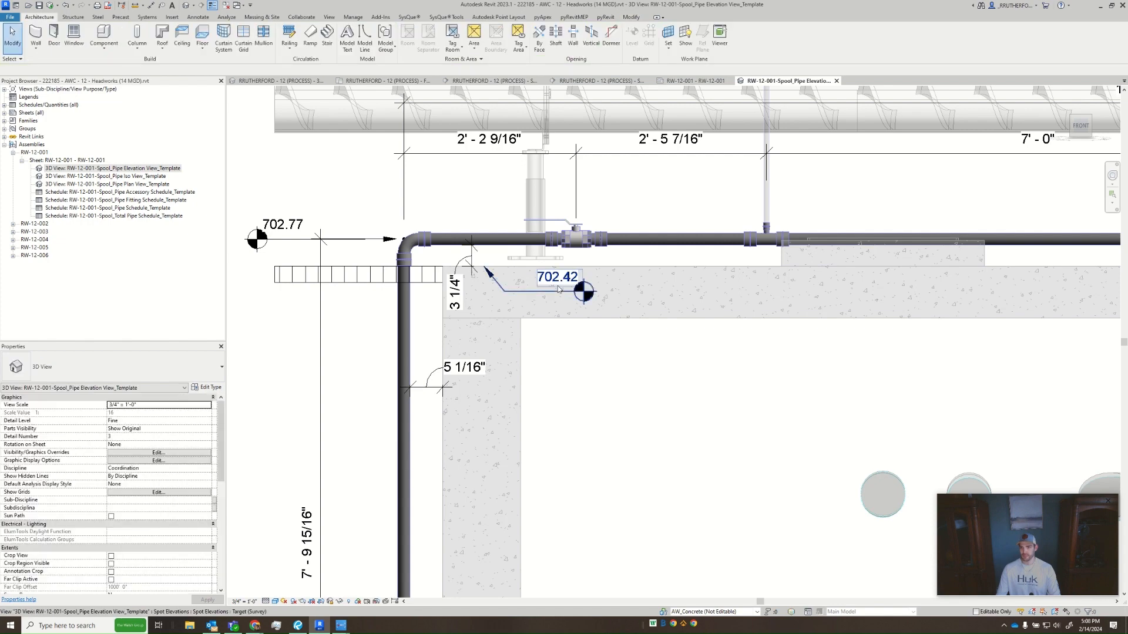
drag(543, 289, 526, 293)
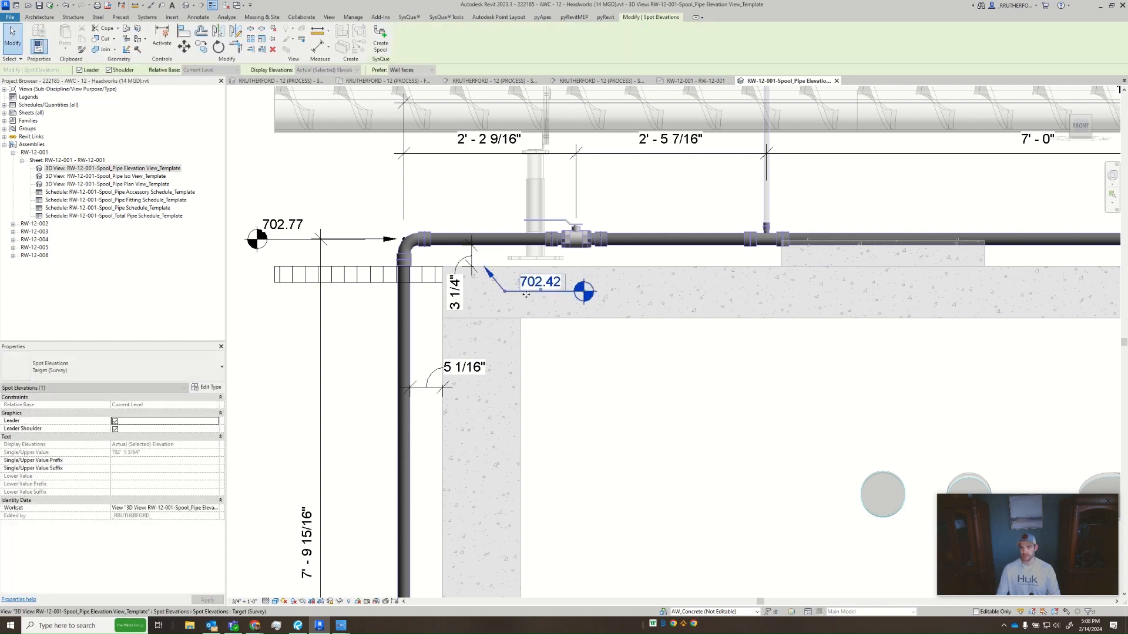
key(Escape)
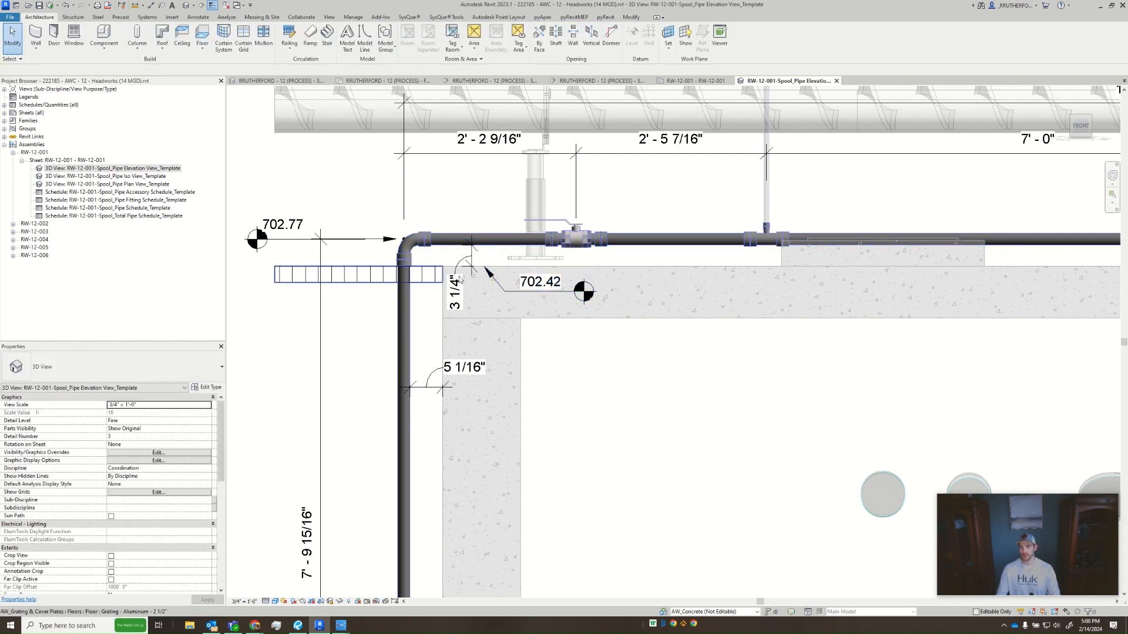
middle_drag(571, 357, 556, 326)
scroll(555, 326, down, 1)
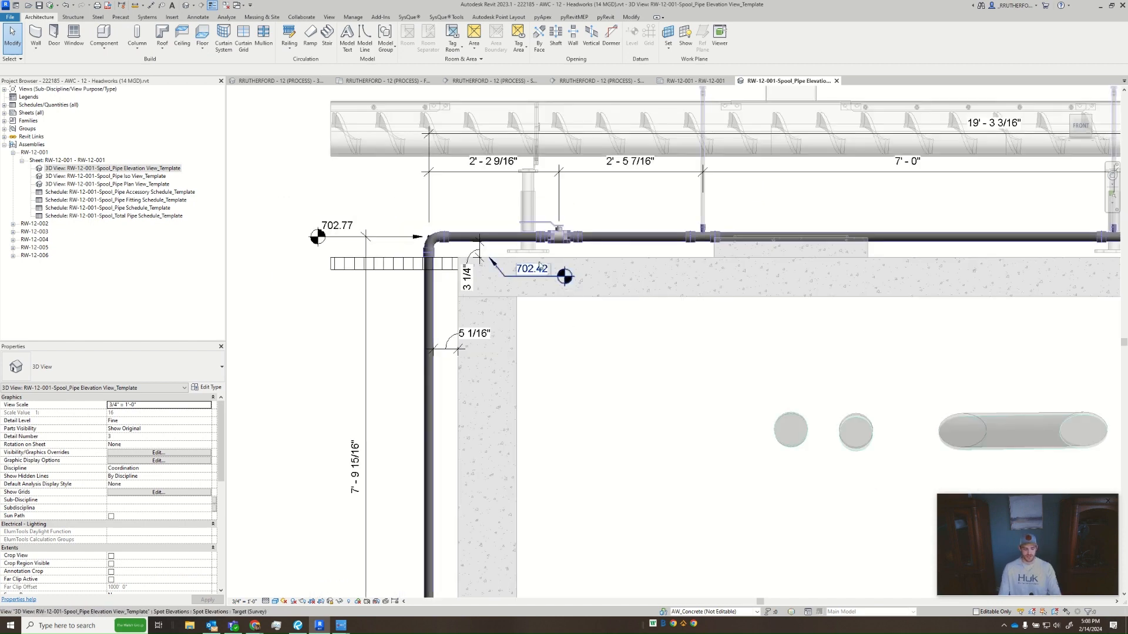
- Place a spot elevation on the centre of the round pipe below the vertical drop, with its target symbol beyond the vertical dimension line
key(e)
key(l)
scroll(600, 330, down, 5)
middle_drag(734, 283, 290, 332)
middle_drag(591, 350, 925, 320)
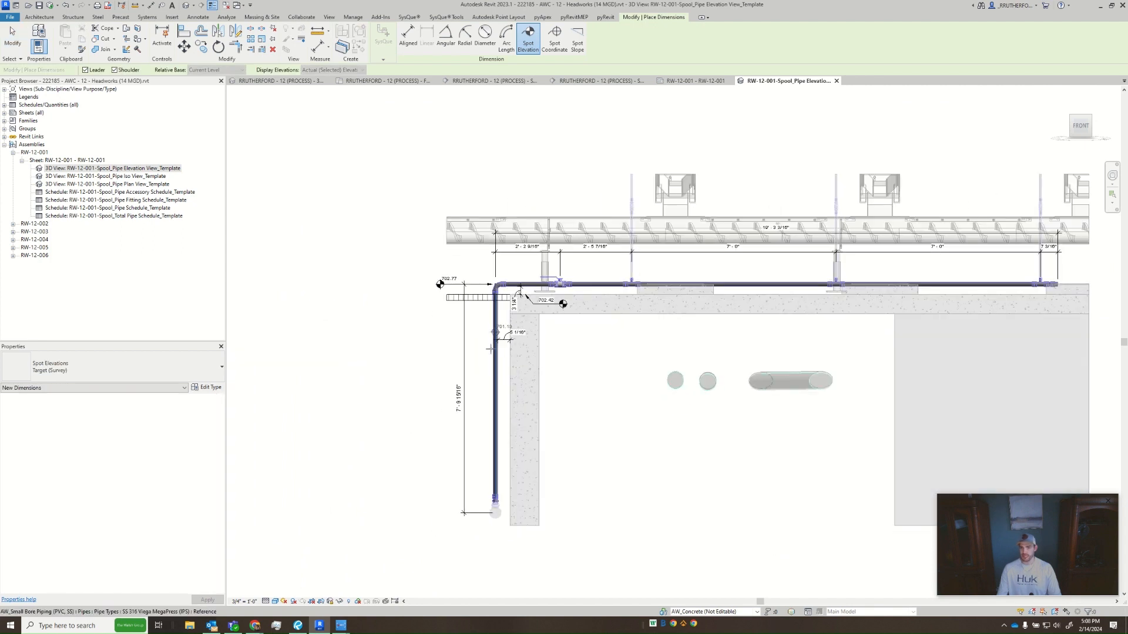
scroll(497, 504, up, 5)
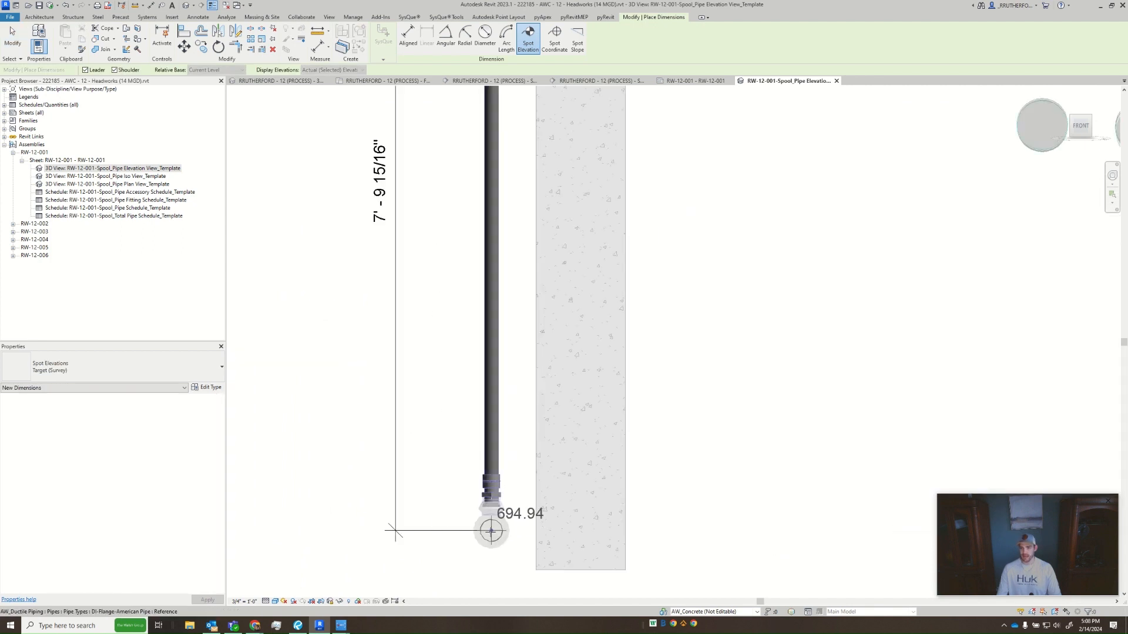
click(491, 532)
scroll(451, 530, up, 3)
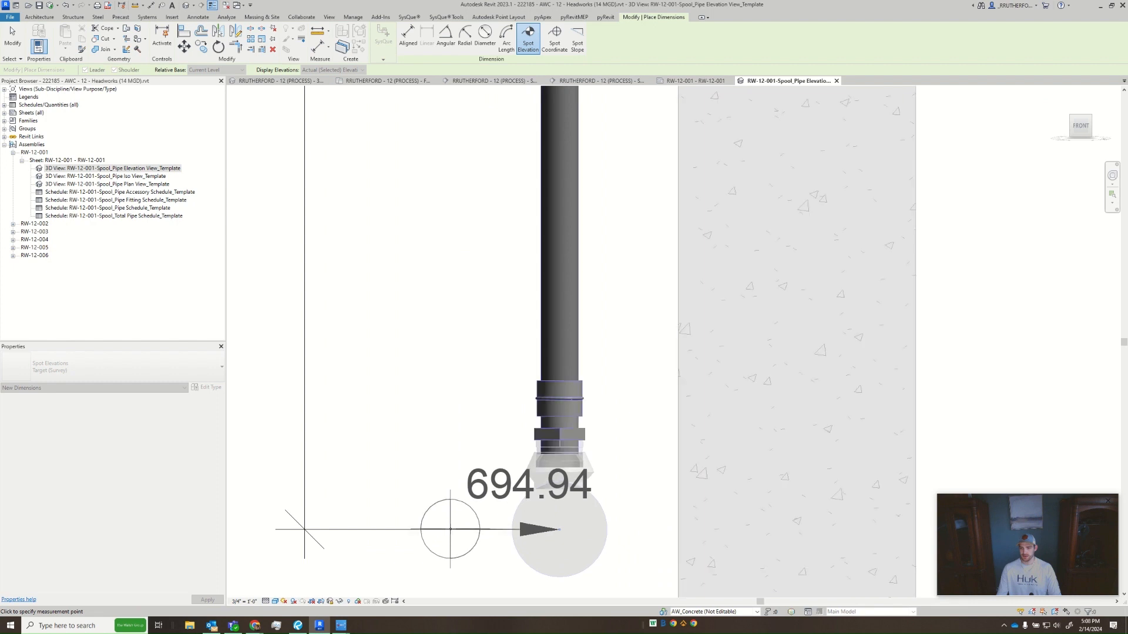
middle_drag(385, 530, 750, 516)
scroll(576, 469, down, 3)
middle_drag(563, 329, 538, 232)
scroll(538, 232, down, 3)
scroll(539, 324, up, 3)
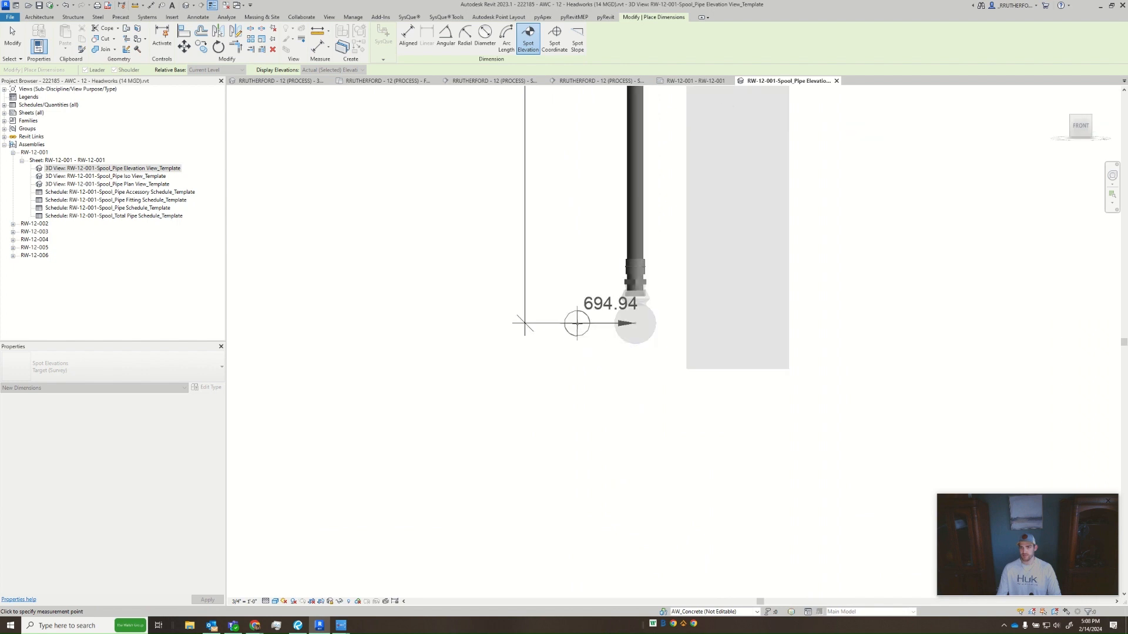
click(541, 323)
scroll(518, 286, down, 1)
middle_drag(521, 288, 496, 343)
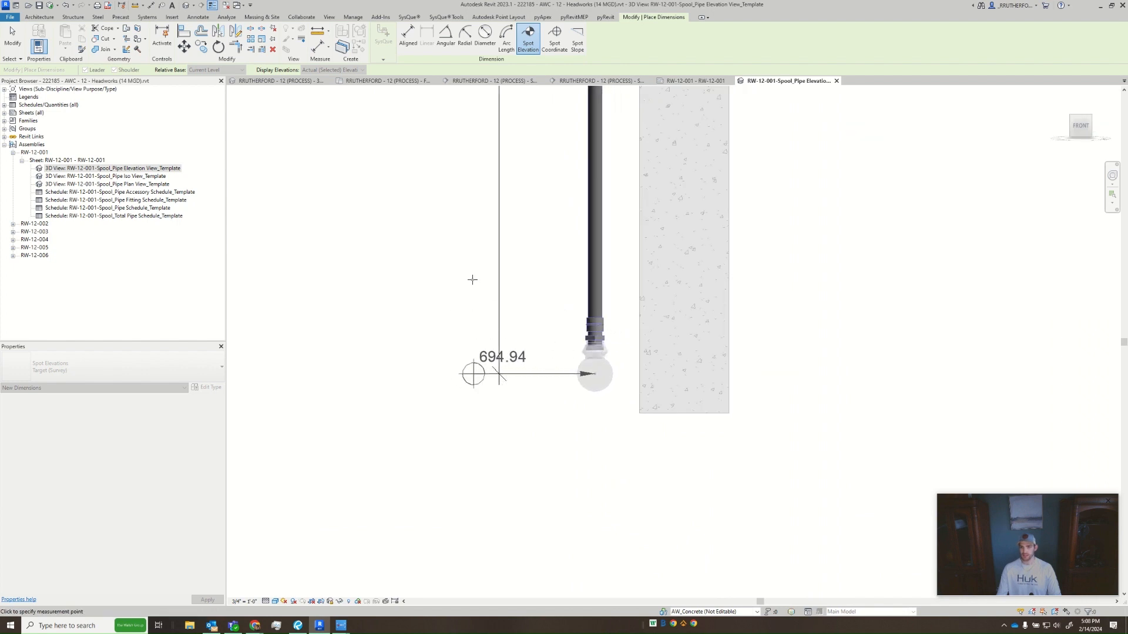
middle_drag(454, 226, 450, 350)
scroll(451, 348, down, 6)
scroll(436, 105, up, 1)
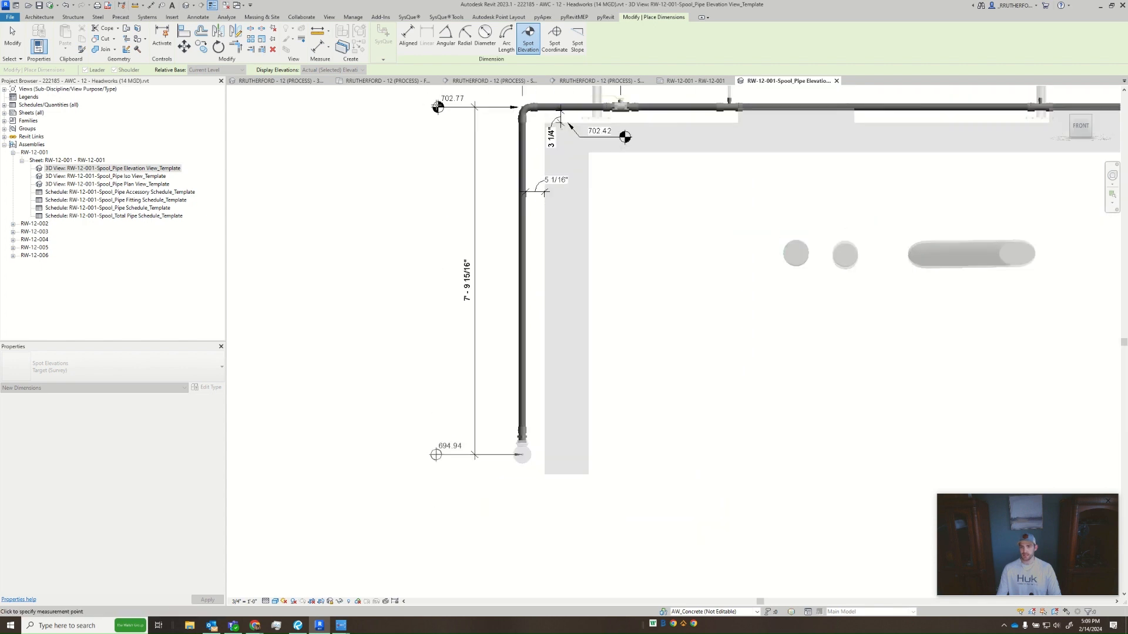
scroll(437, 106, up, 3)
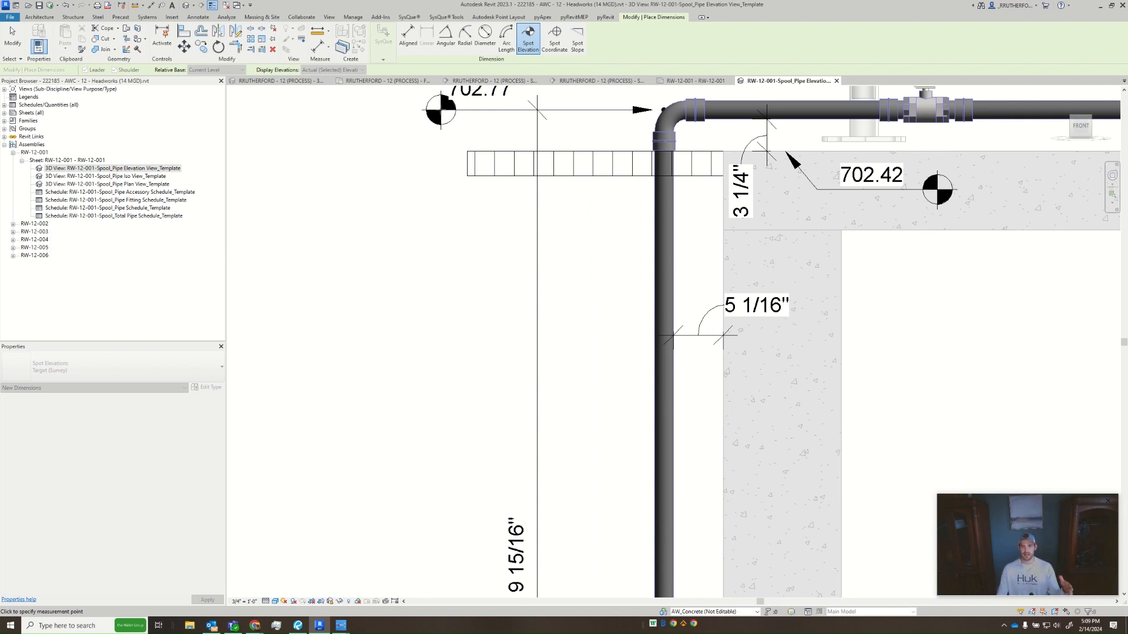
scroll(459, 309, down, 4)
middle_drag(459, 308, 435, 121)
scroll(451, 357, down, 1)
scroll(458, 416, down, 3)
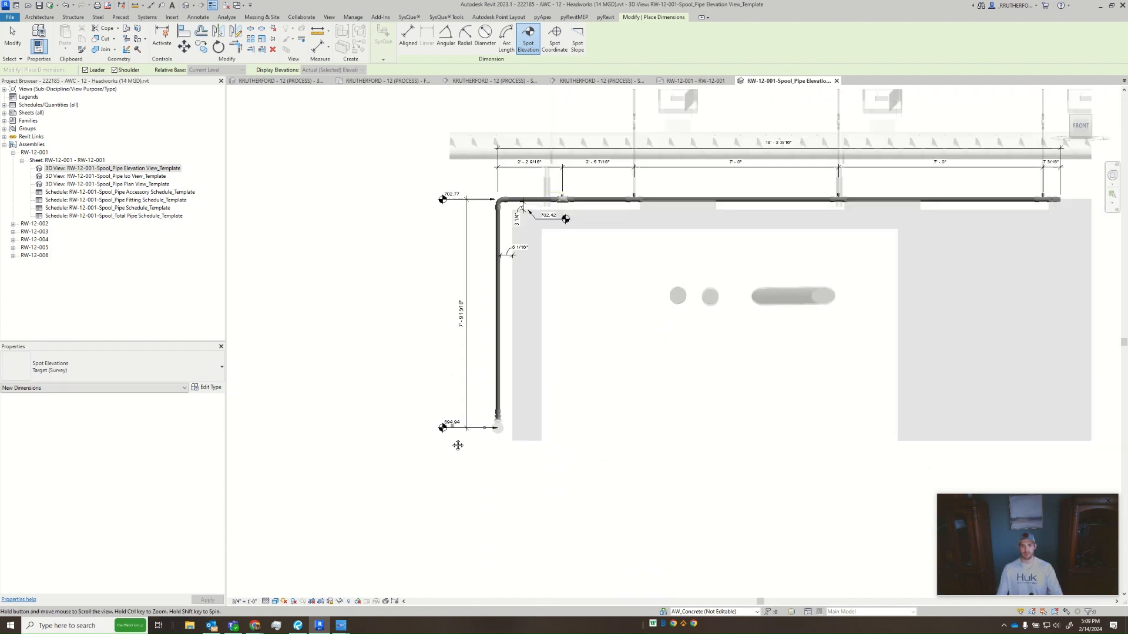
middle_drag(458, 446, 458, 484)
key(Escape)
key(Escape)
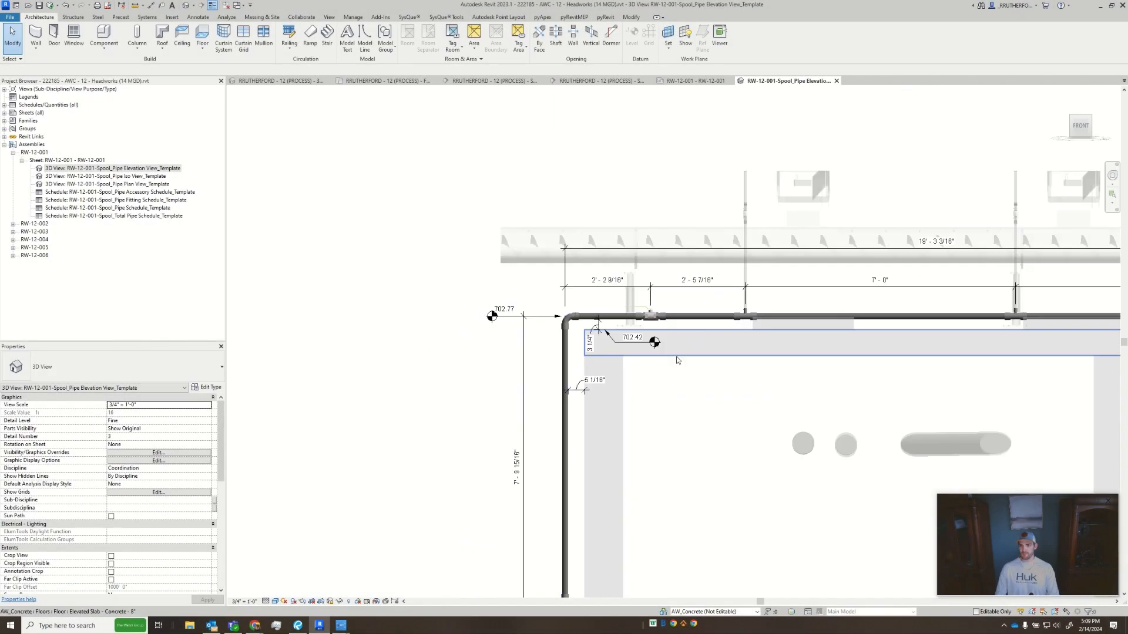
- Tag the fitting at the foot of the vertical pipe, with a straight horizontal leader running toward the vertical dimension line
middle_drag(792, 408, 581, 380)
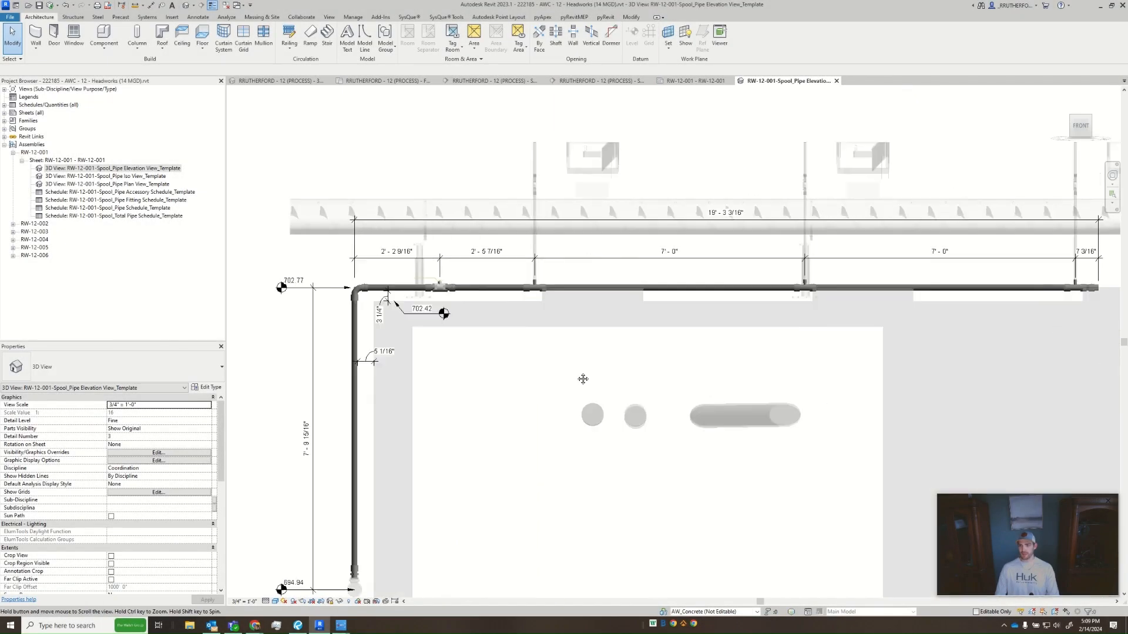
scroll(560, 378, down, 4)
scroll(536, 386, up, 3)
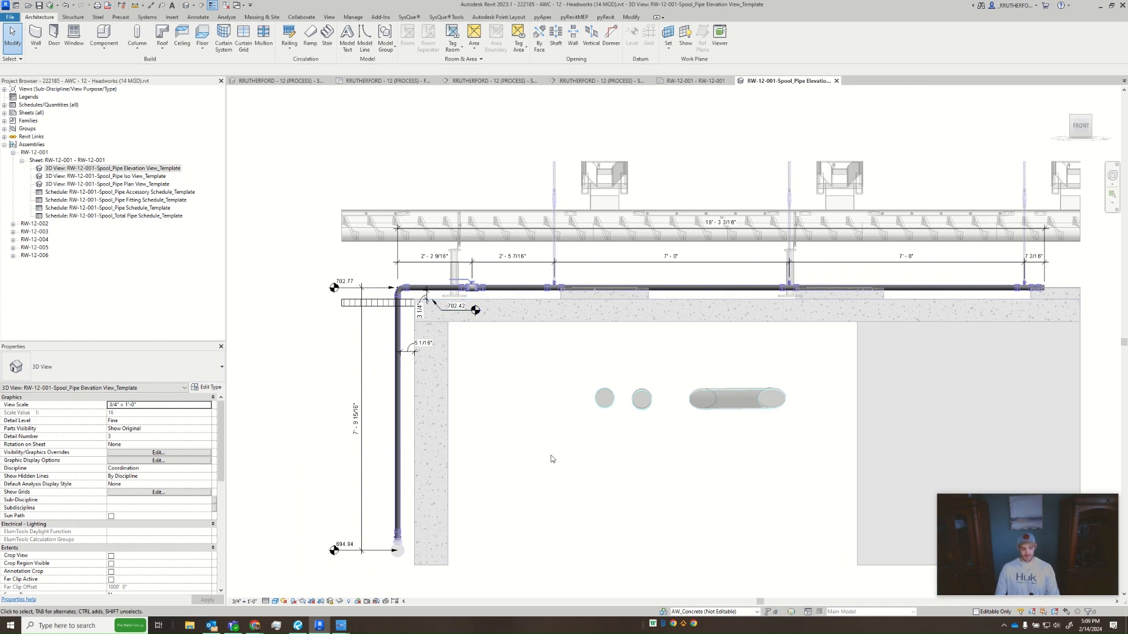
key(t)
key(g)
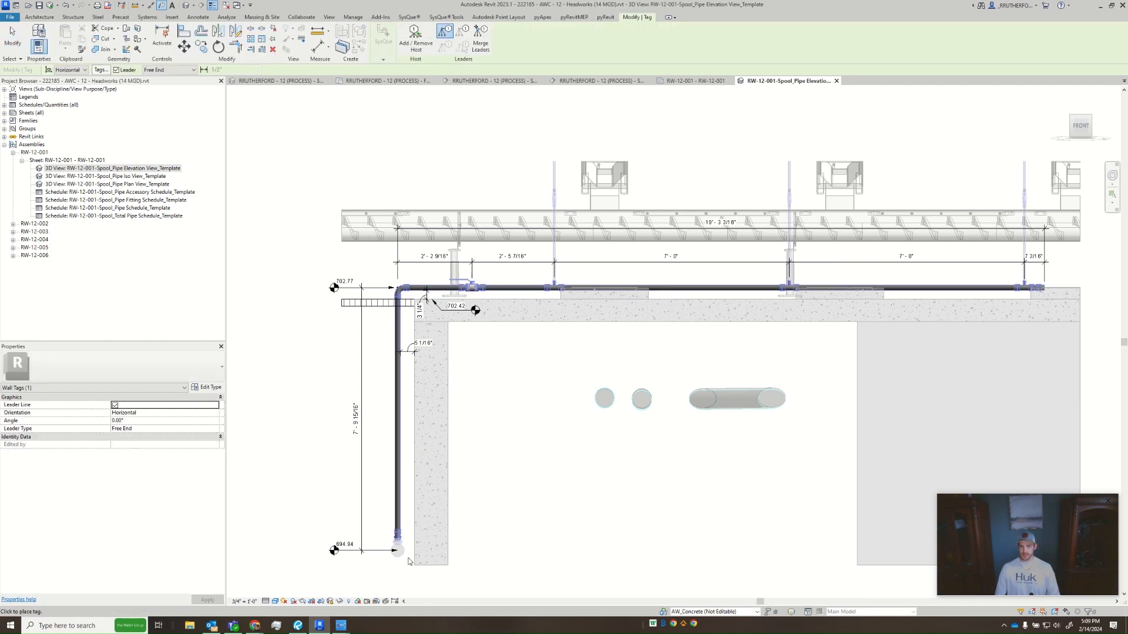
scroll(407, 556, up, 5)
click(364, 497)
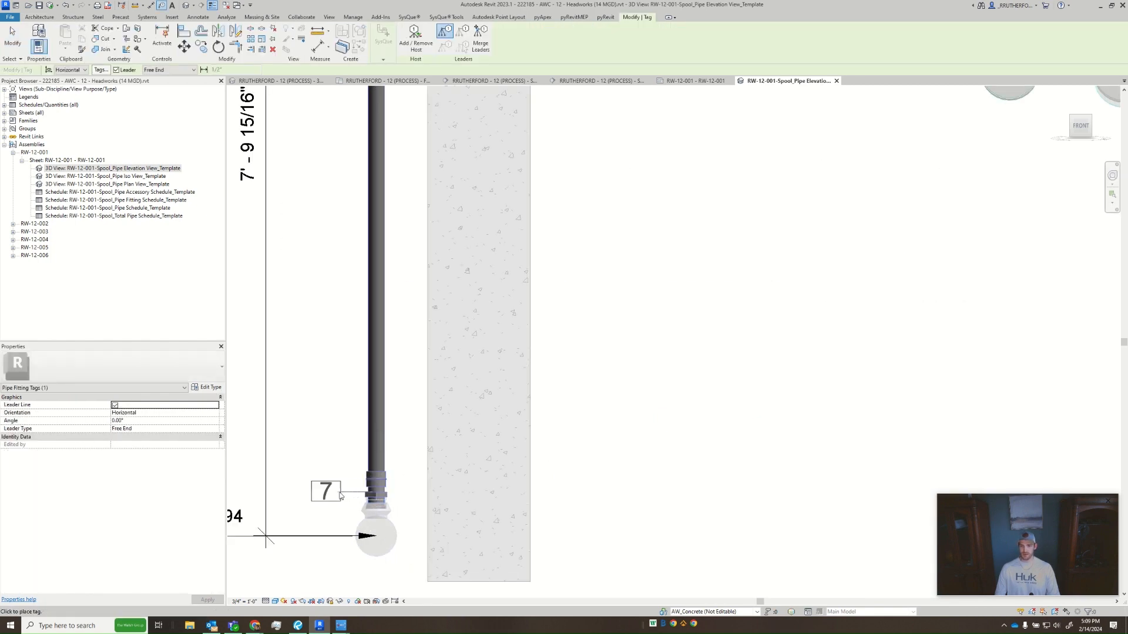
click(322, 497)
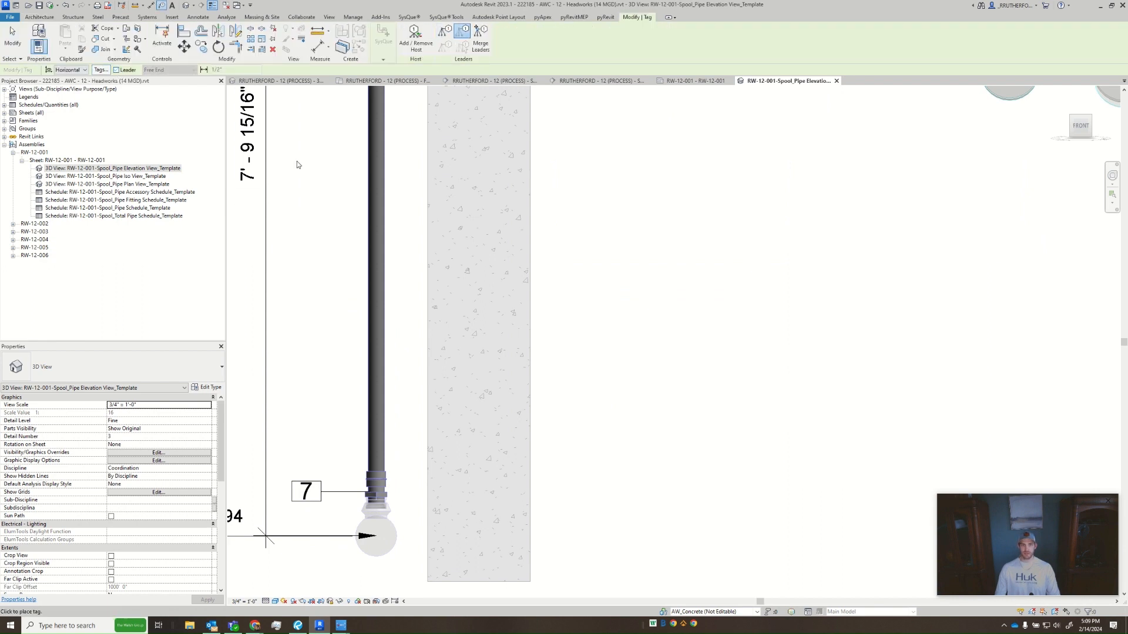
- Tag the vertical pipe and the horizontal pipe between elbow and valve without leaders, centring each tag on its pipe
scroll(354, 435, down, 3)
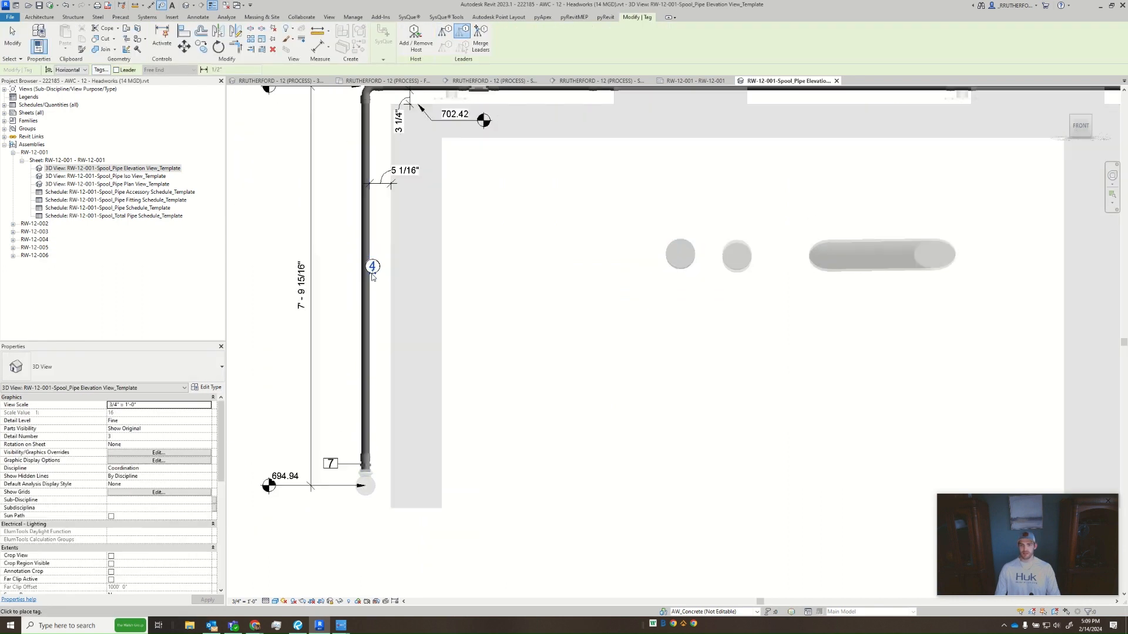
scroll(372, 276, up, 3)
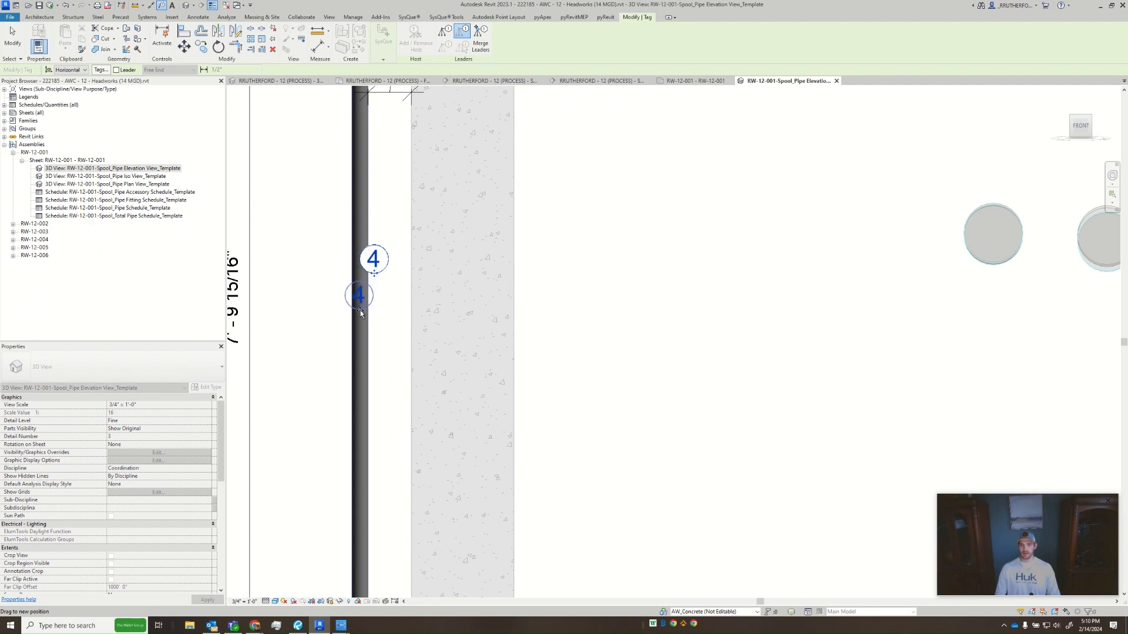
scroll(361, 314, down, 5)
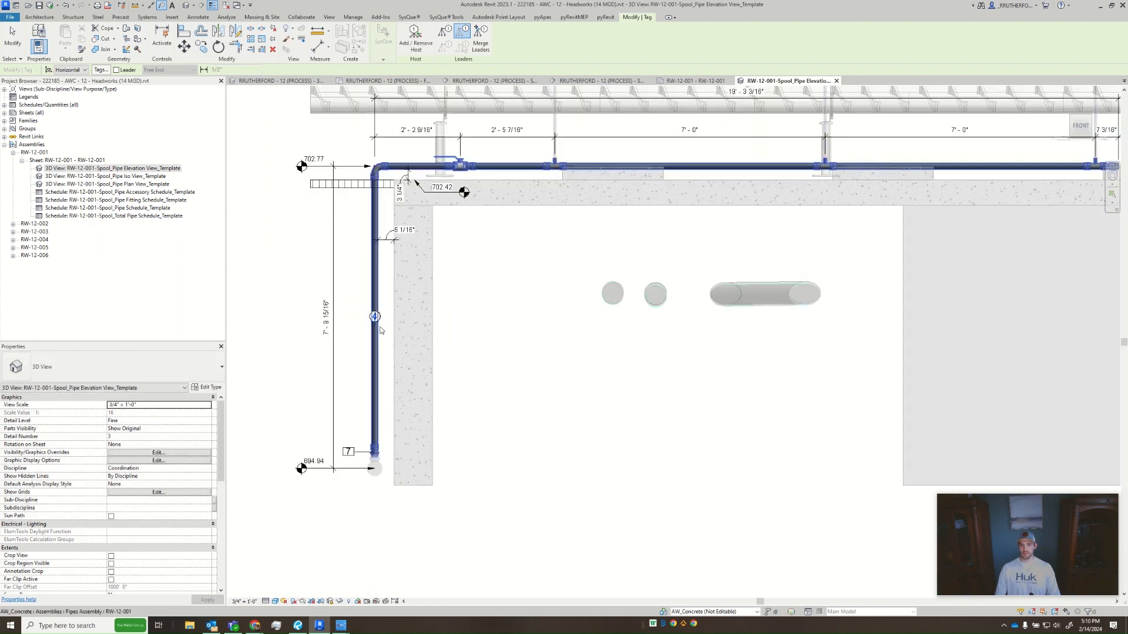
scroll(434, 89, up, 4)
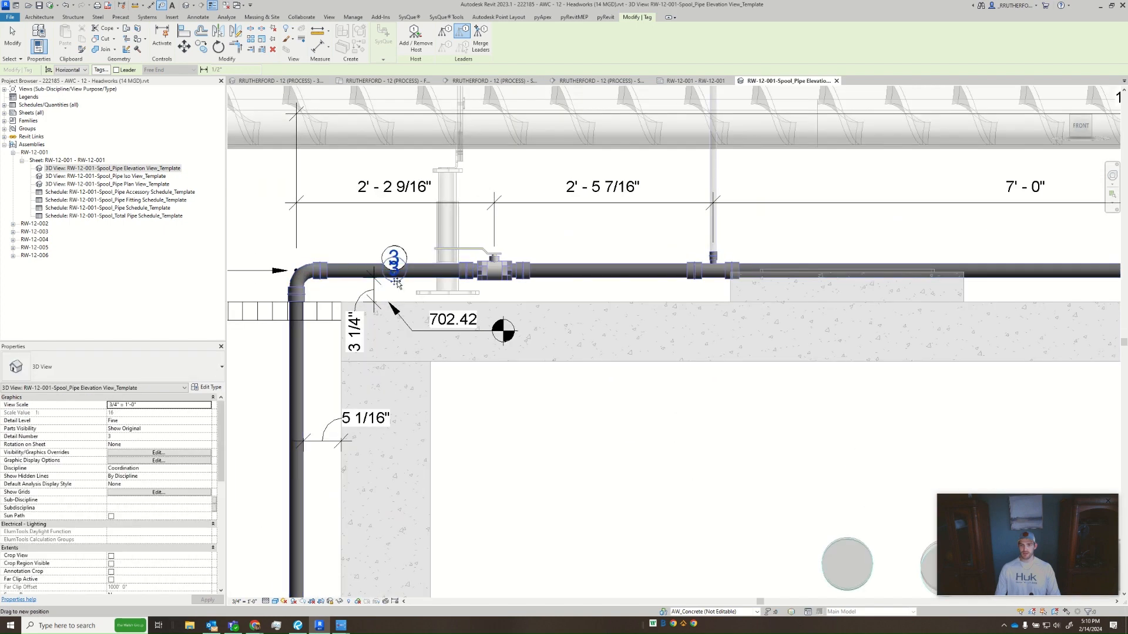
drag(396, 283, 403, 294)
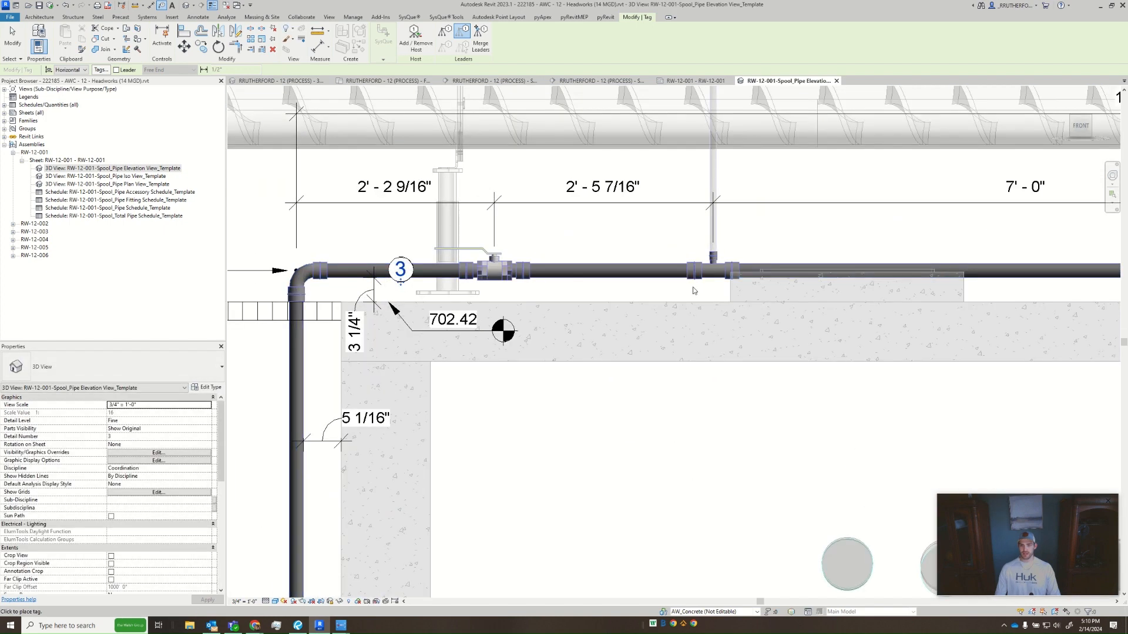
- Tag the three longer horizontal pipes beyond the valve without leaders, centring each tag on its pipe
click(601, 273)
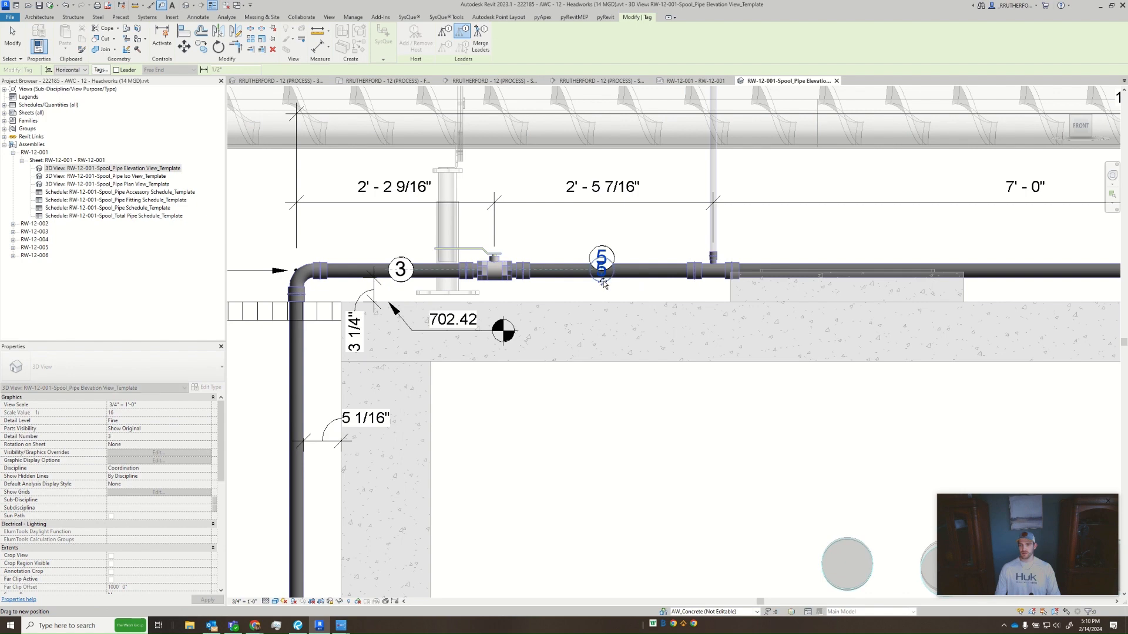
drag(603, 281, 603, 281)
middle_drag(856, 305, 576, 299)
scroll(575, 299, down, 2)
click(674, 279)
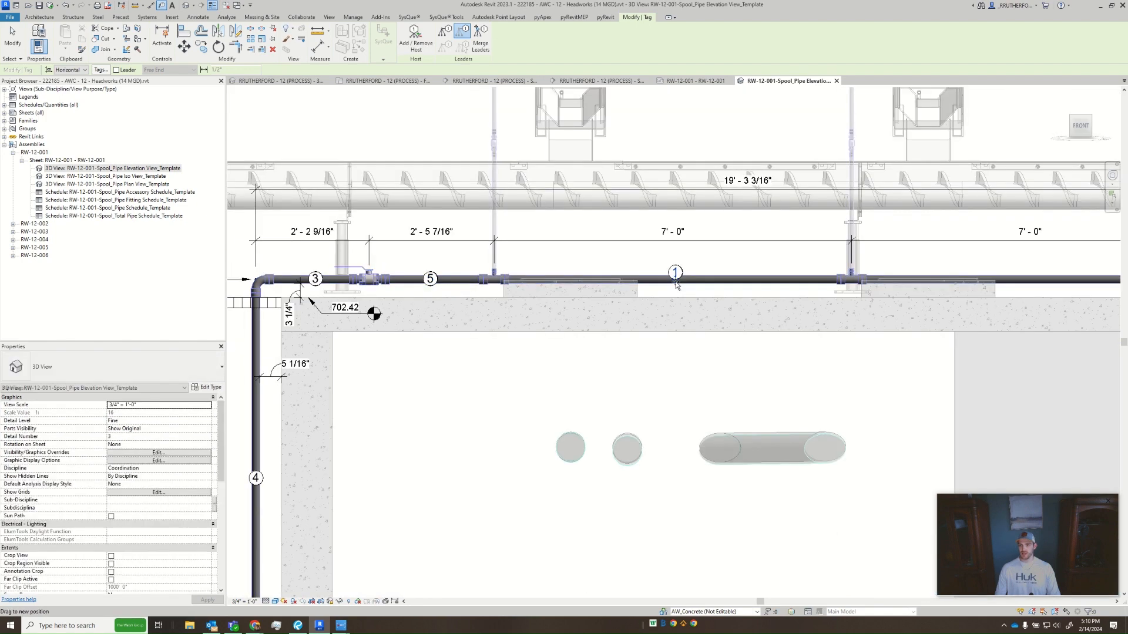
drag(675, 282, 675, 289)
middle_drag(1020, 311, 593, 312)
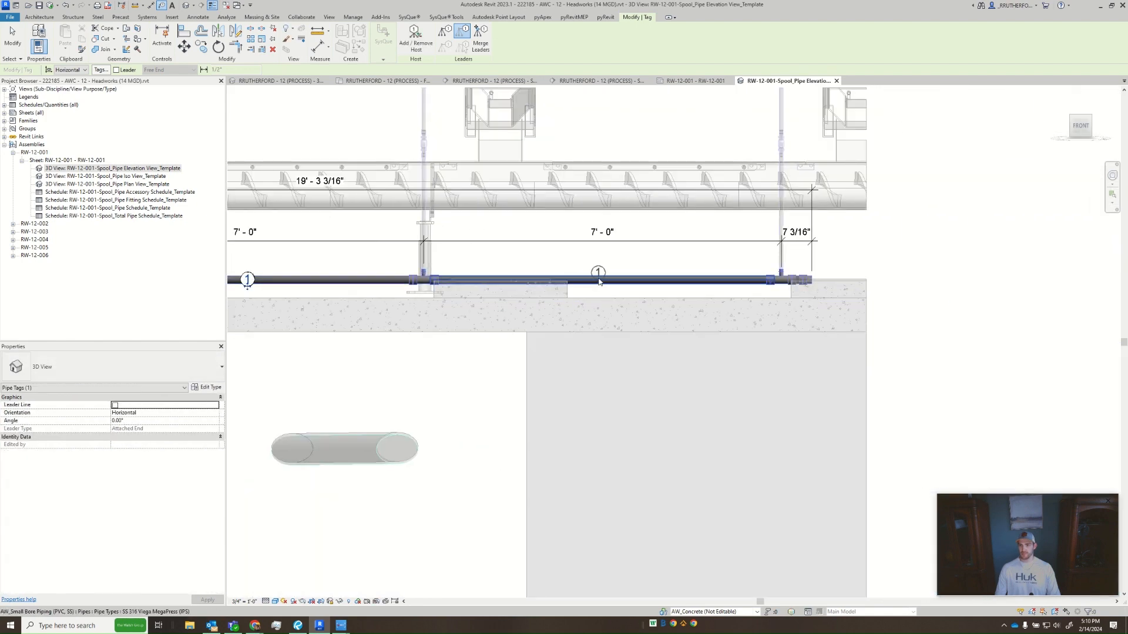
click(599, 282)
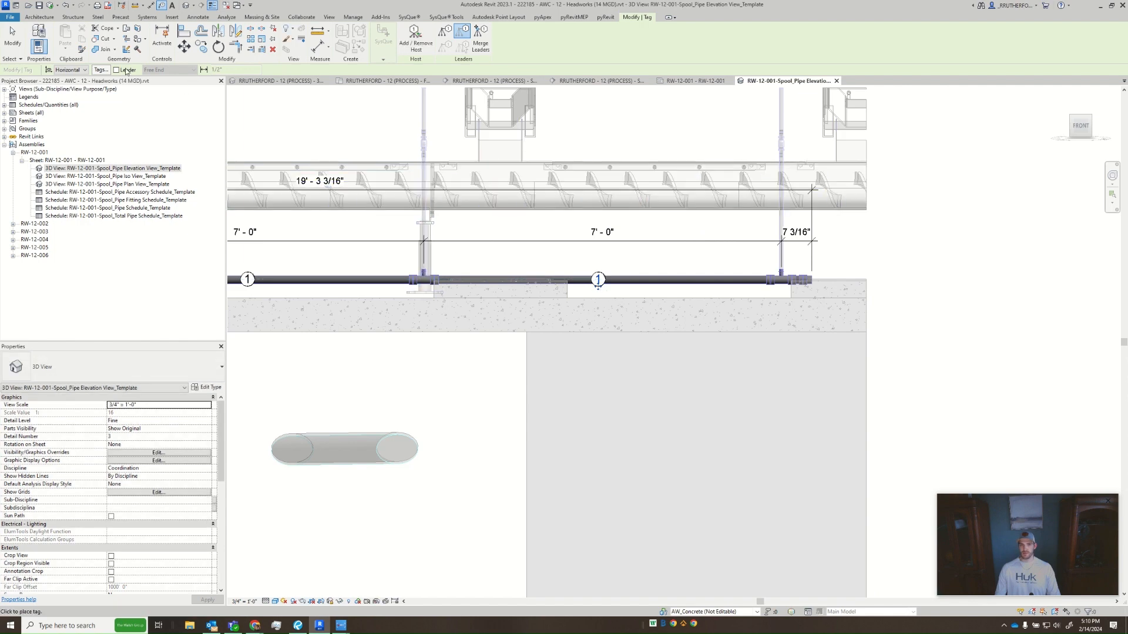
- Turn leaders back on and tag the short pipe between the last tee and the end cap, with the tag straight above it
scroll(707, 294, up, 4)
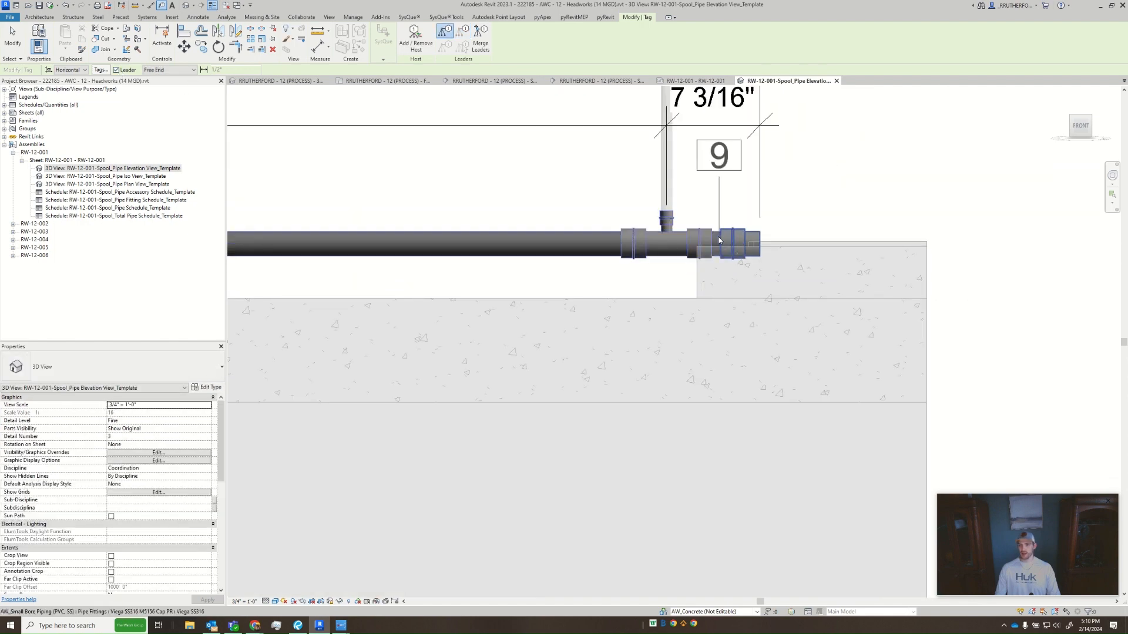
click(717, 240)
click(717, 240)
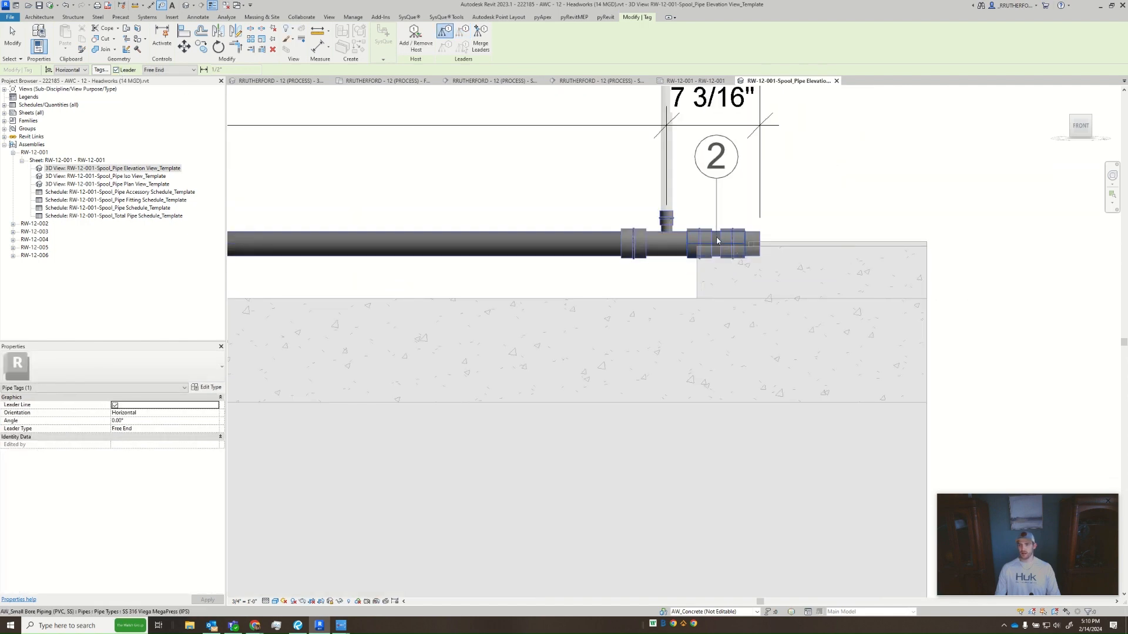
click(717, 188)
- Tag the end cap and the last tee with angled leaders, aligning both tags with the short pipe's tag
click(757, 232)
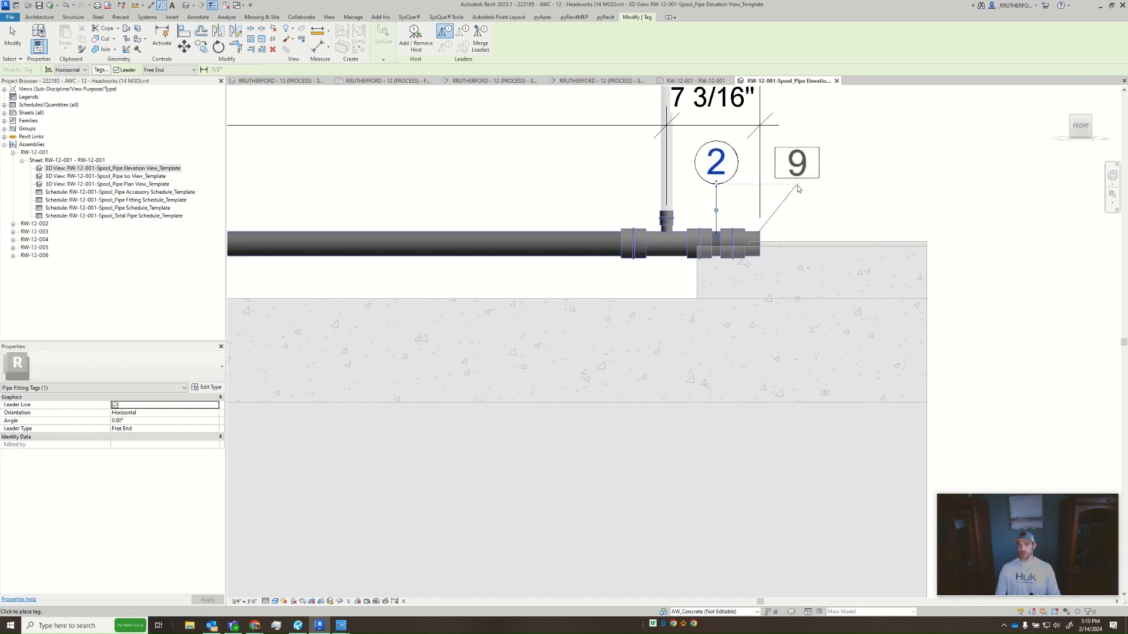
click(796, 184)
click(650, 236)
click(615, 184)
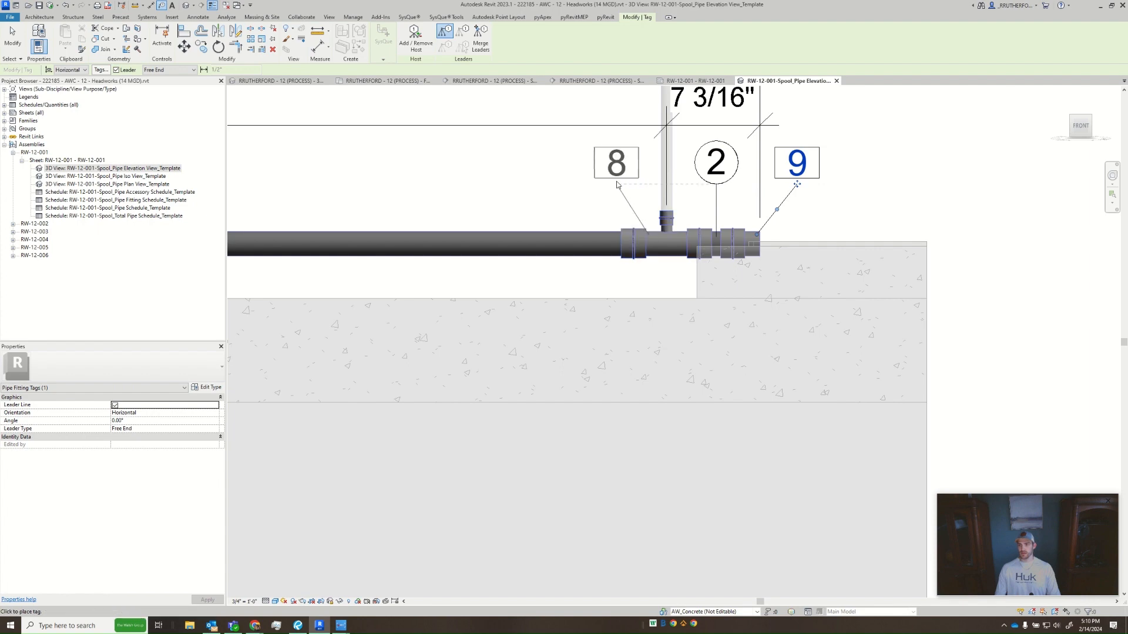
- Tag the middle tee between the two 7' - 0" pipe spans, using an angled leader above the pipe
middle_drag(715, 302, 1034, 356)
scroll(703, 329, down, 4)
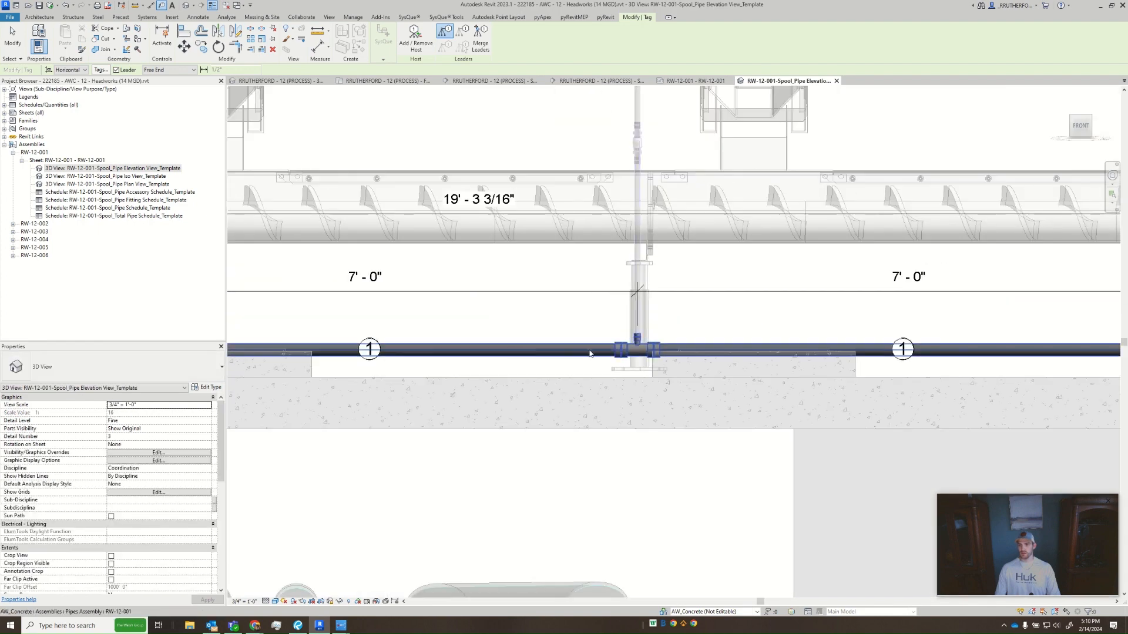
scroll(587, 351, up, 4)
click(716, 339)
scroll(717, 339, down, 4)
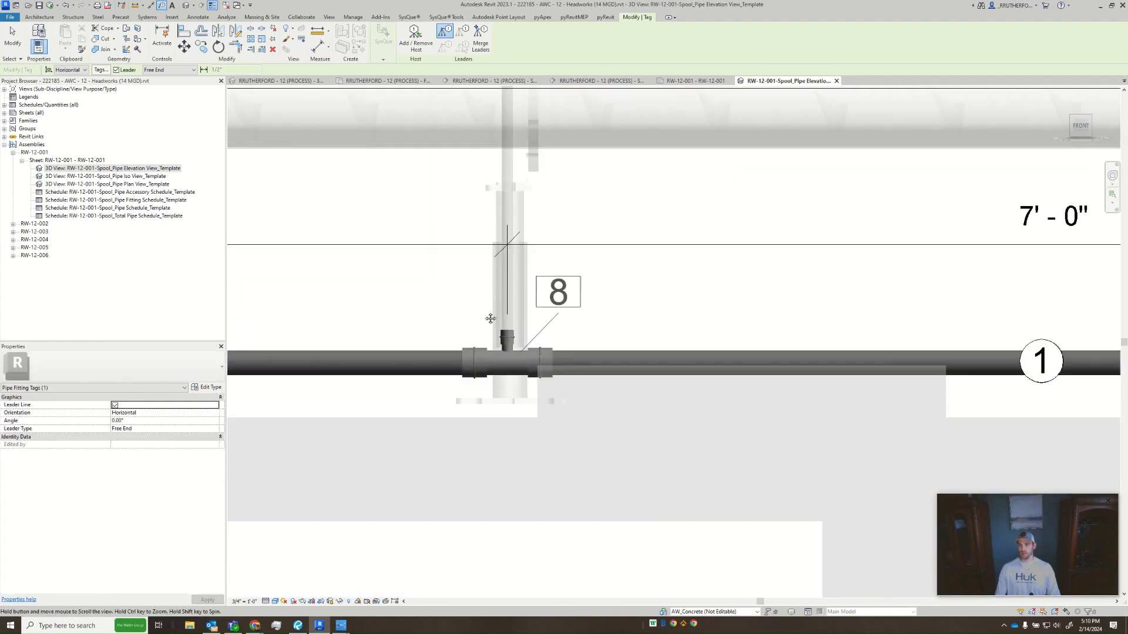
click(487, 304)
- Tag the first tee after the valve with an angled leader, aligning the tag with the middle tee's tag
middle_drag(246, 321, 586, 322)
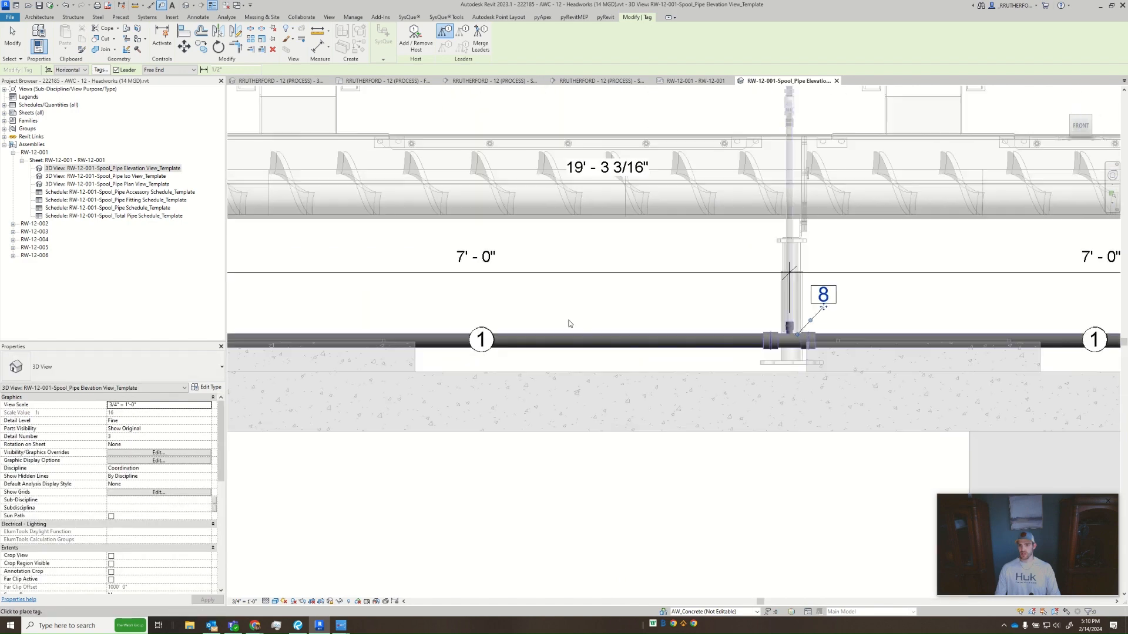
scroll(441, 320, down, 1)
middle_drag(441, 320, 686, 335)
scroll(690, 333, down, 1)
click(497, 347)
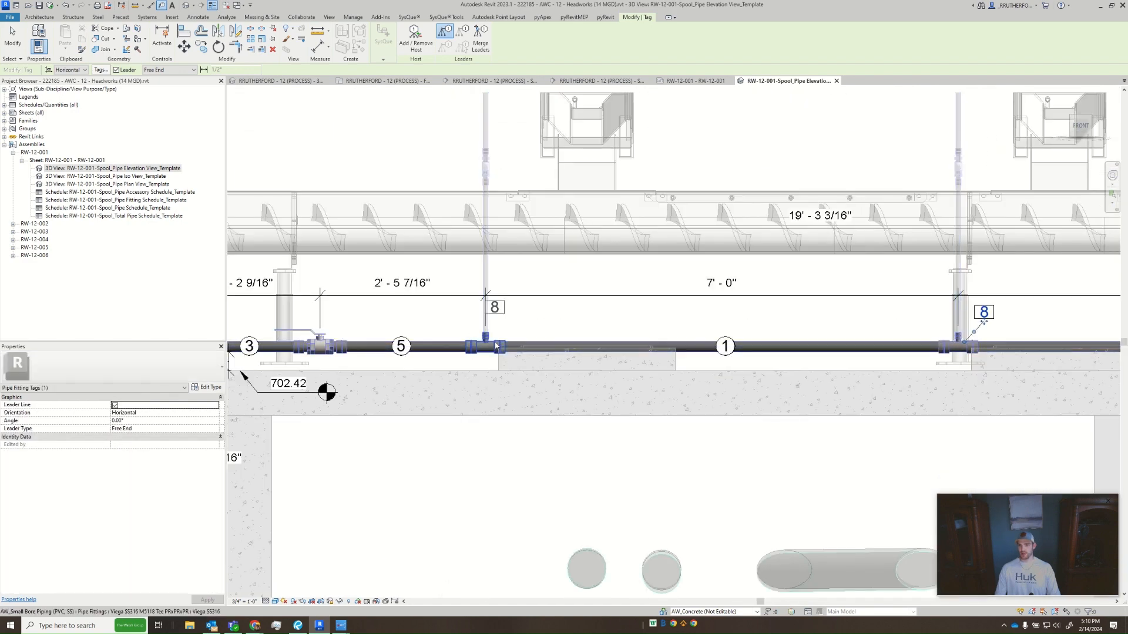
click(495, 347)
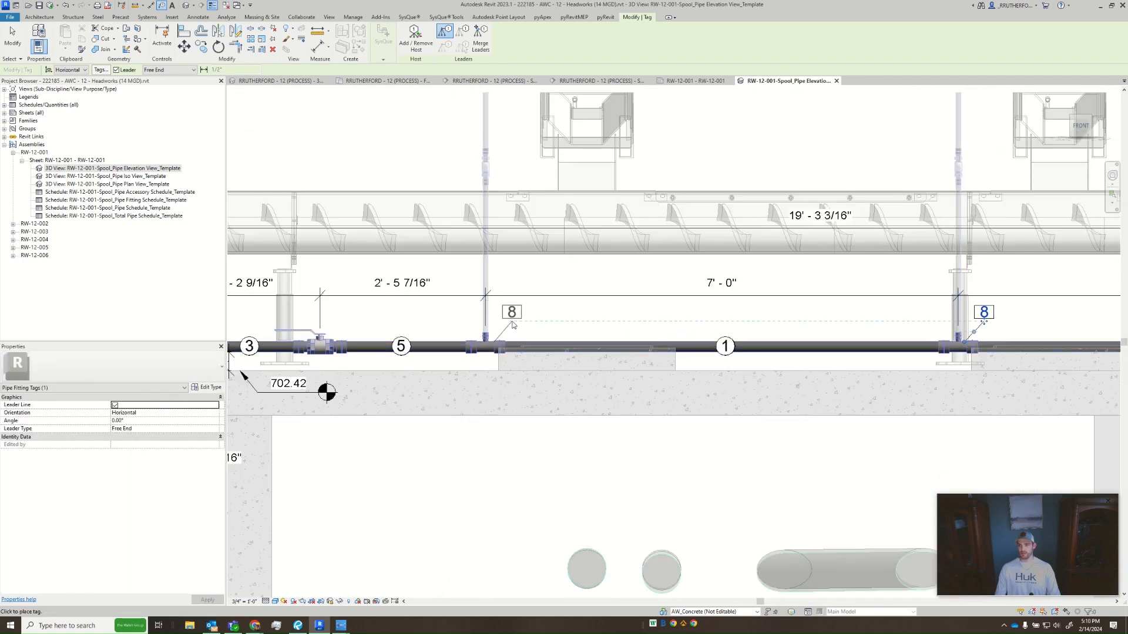
click(511, 324)
- Tag the adapter on the valve's tee-facing side with an angled leader, aligning its tag with the first tee's tag
middle_drag(511, 323, 786, 332)
scroll(611, 347, up, 5)
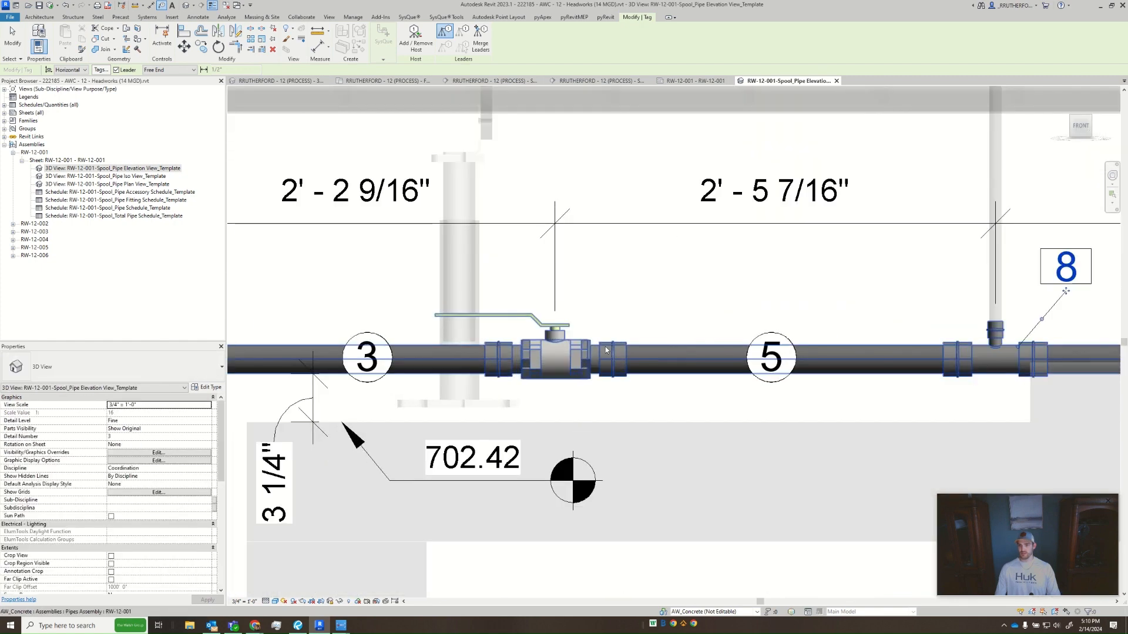
click(611, 346)
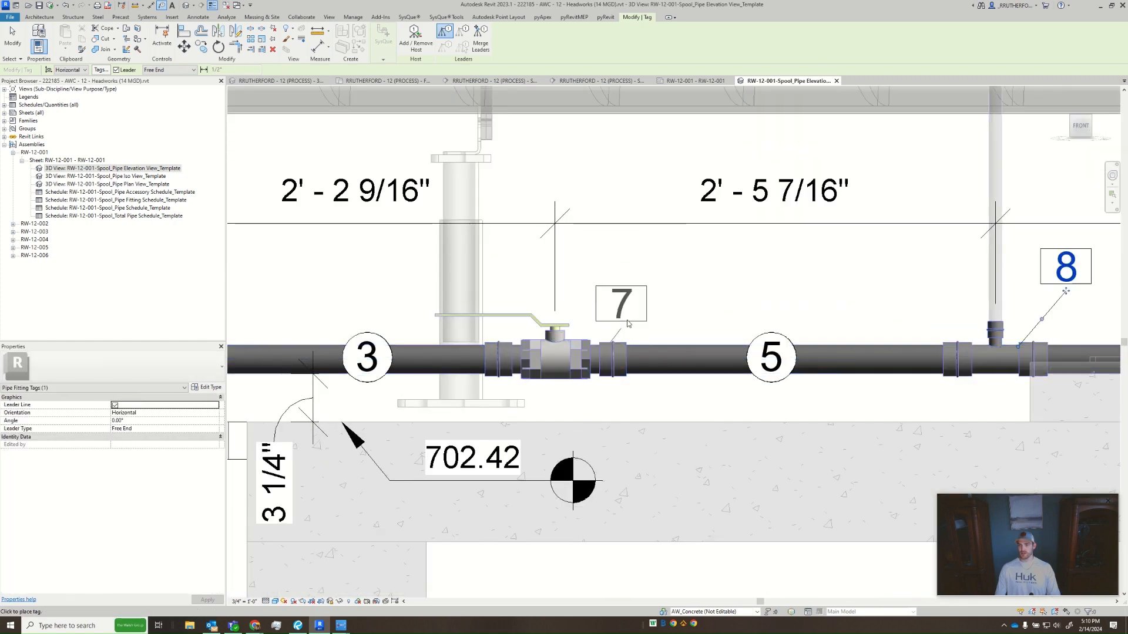
click(657, 299)
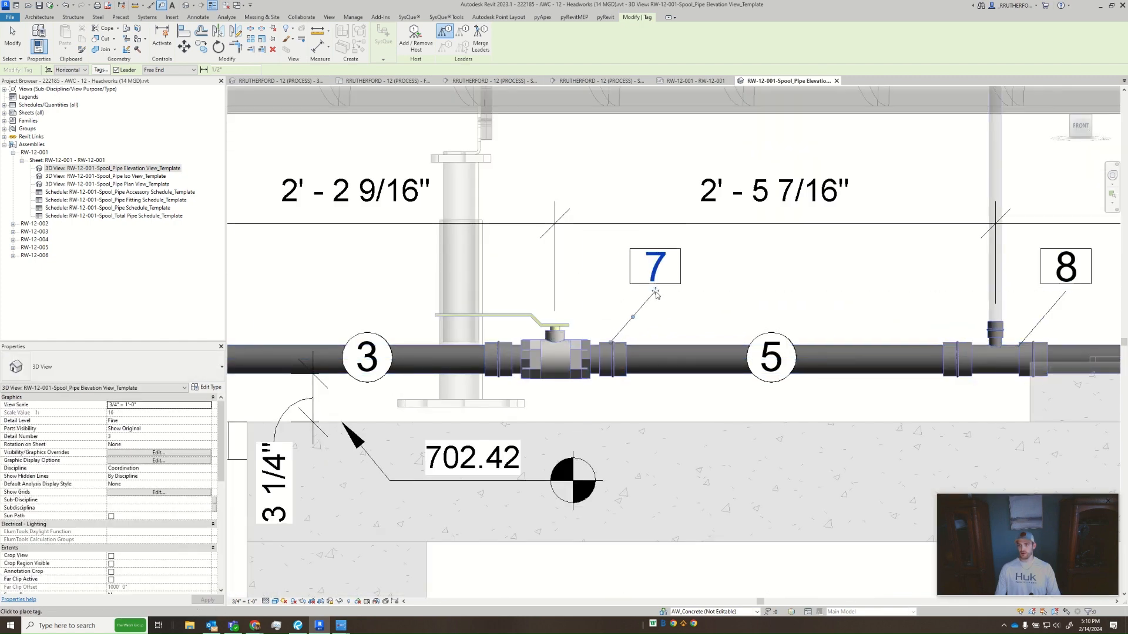
- Tag the adapter on the valve's elbow-facing side with an angled leader, and tag the valve with a straight vertical leader above the dimensions
click(498, 346)
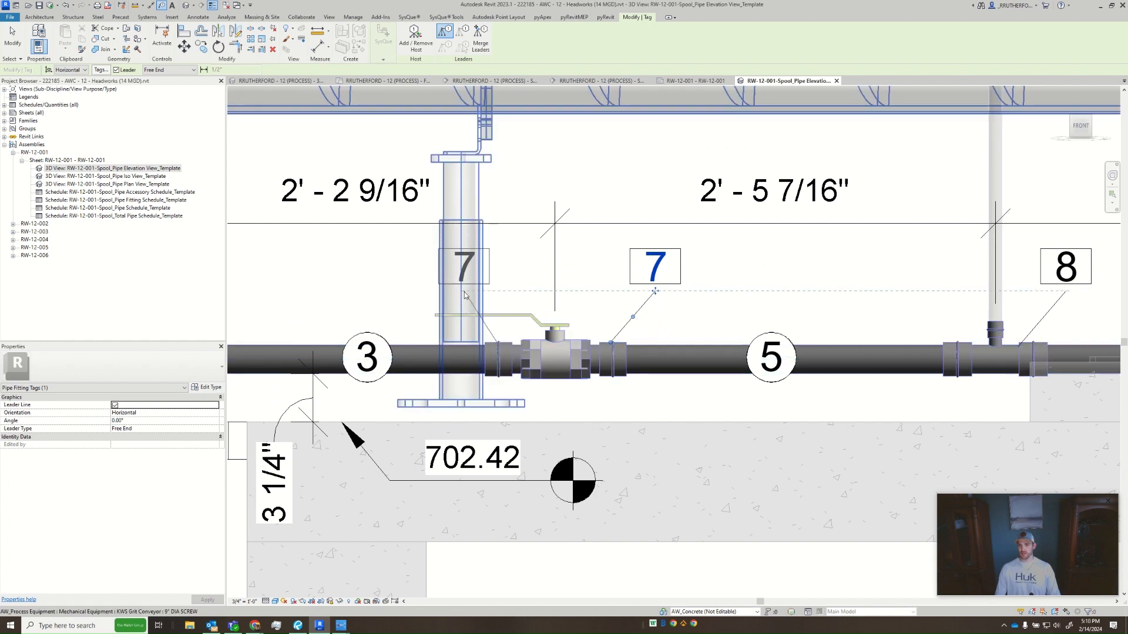
click(464, 294)
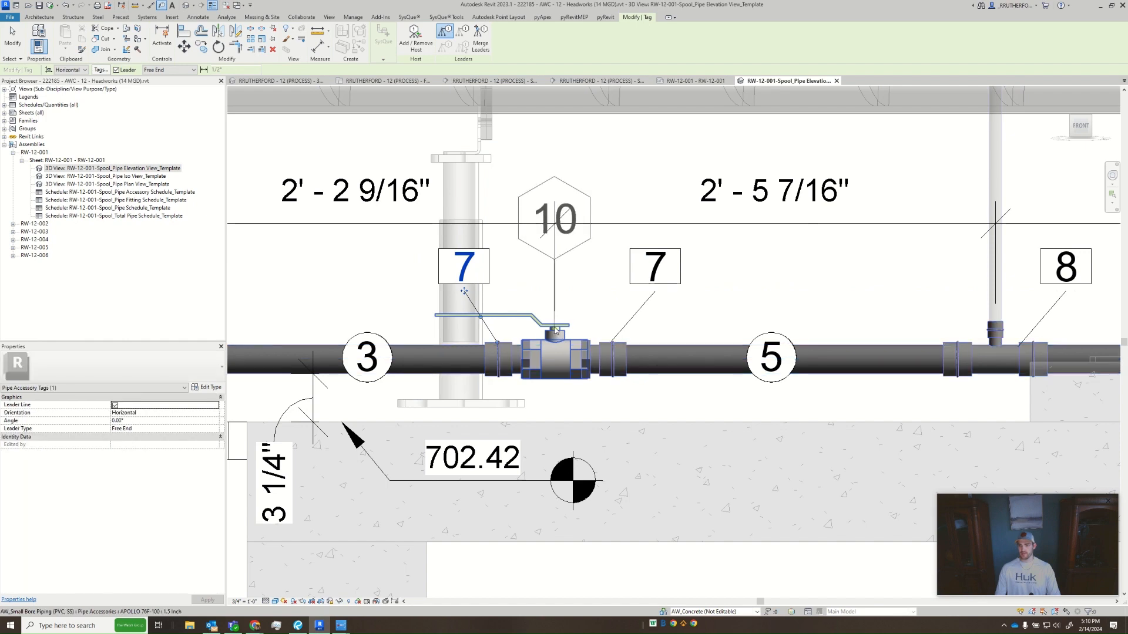
click(555, 331)
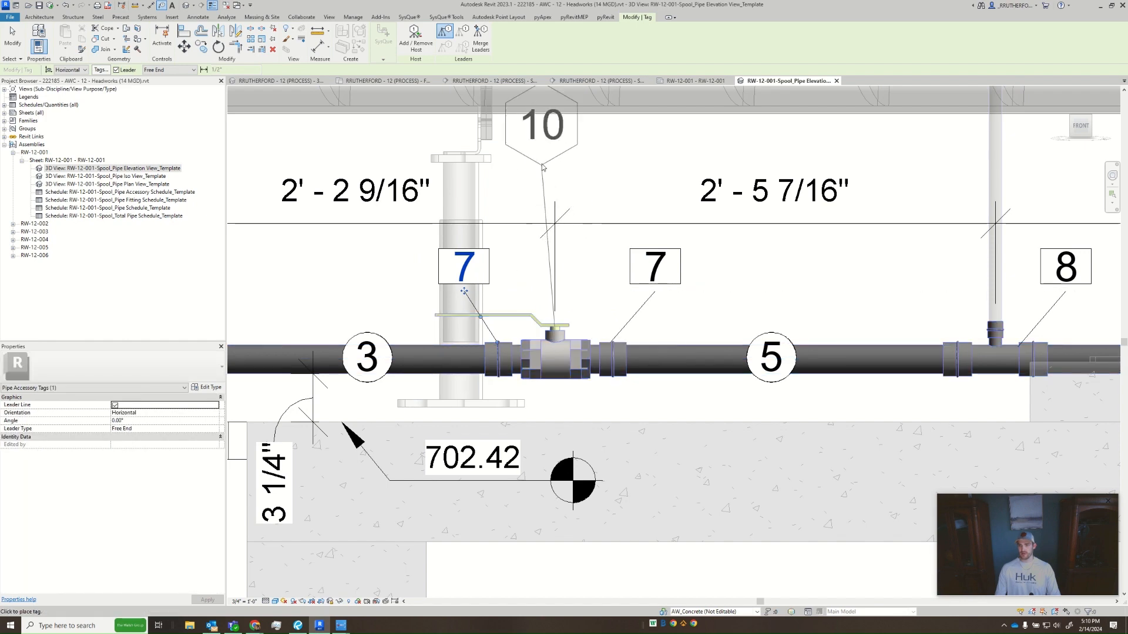
click(556, 170)
scroll(573, 370, down, 4)
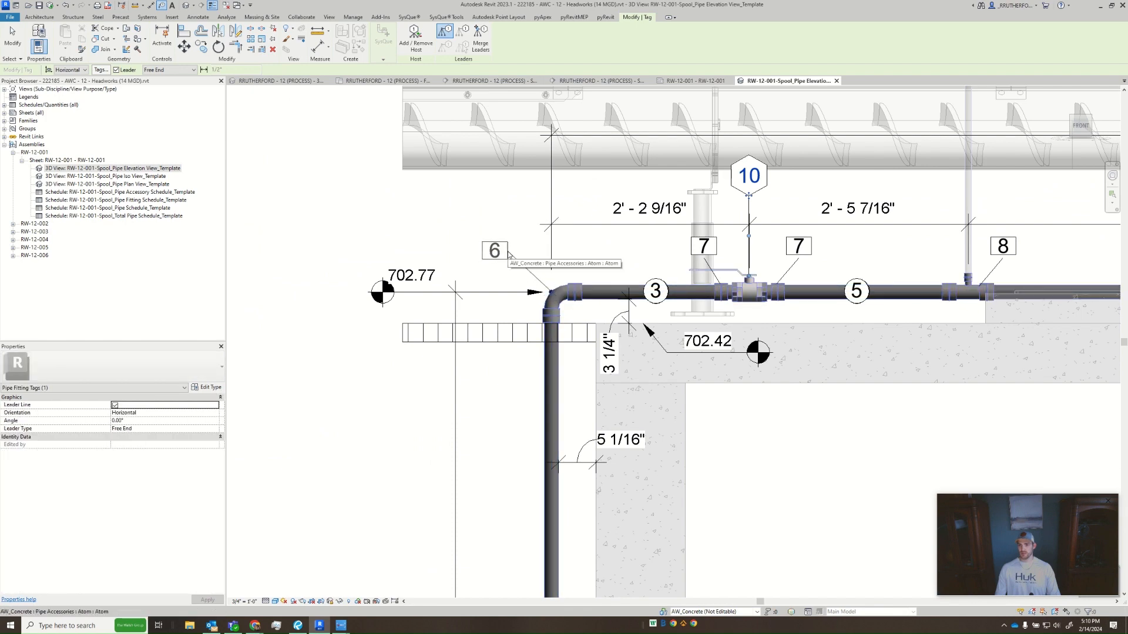
- Place the elbow's tag with an angled leader on the outer side of the bend, and end the tagging
click(506, 252)
scroll(584, 347, down, 3)
key(Escape)
key(Escape)
scroll(715, 434, down, 1)
middle_drag(715, 434, 576, 264)
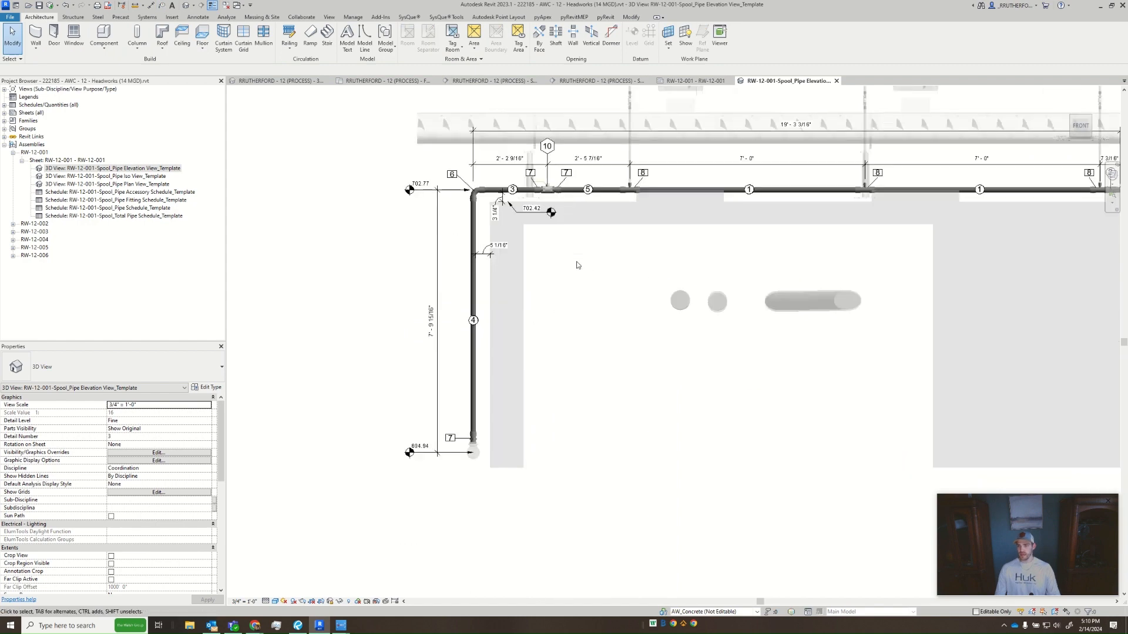
- Examine the adapter and hex head bushing at the riser's lower end to check which fittings belong to the assembly
scroll(617, 243, down, 1)
scroll(693, 213, up, 2)
middle_drag(693, 212, 611, 281)
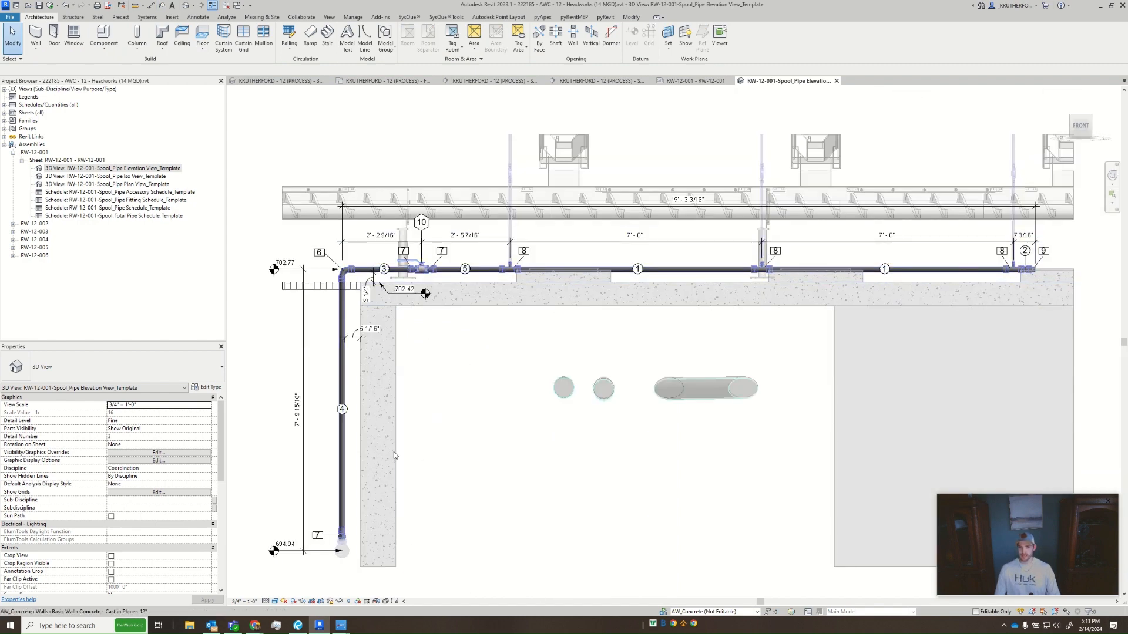
scroll(342, 547, up, 6)
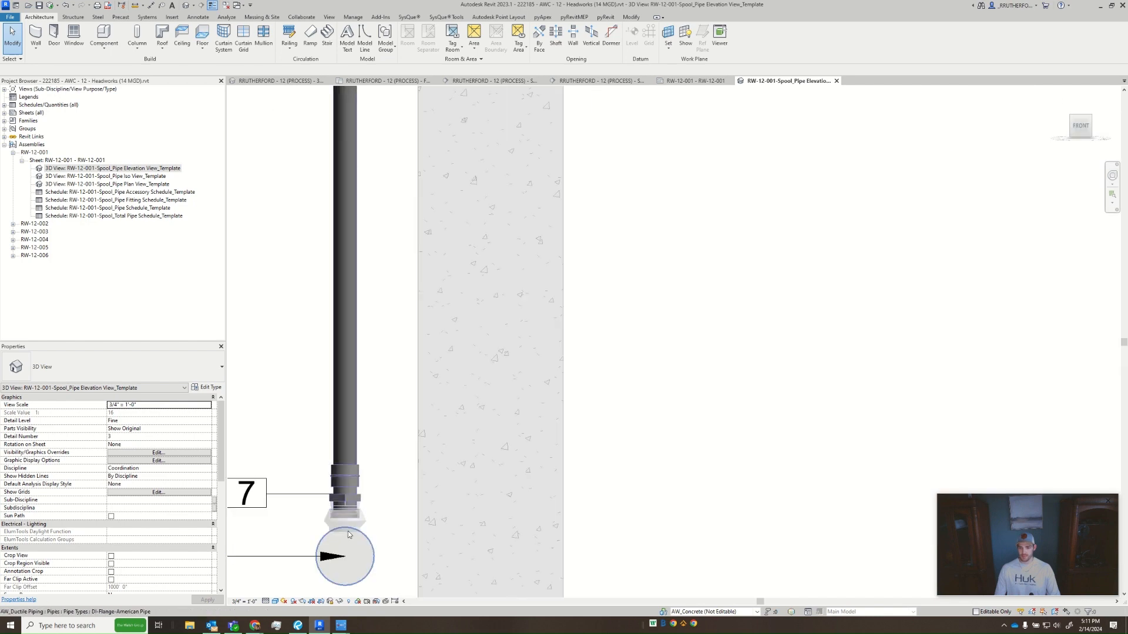
scroll(347, 531, up, 3)
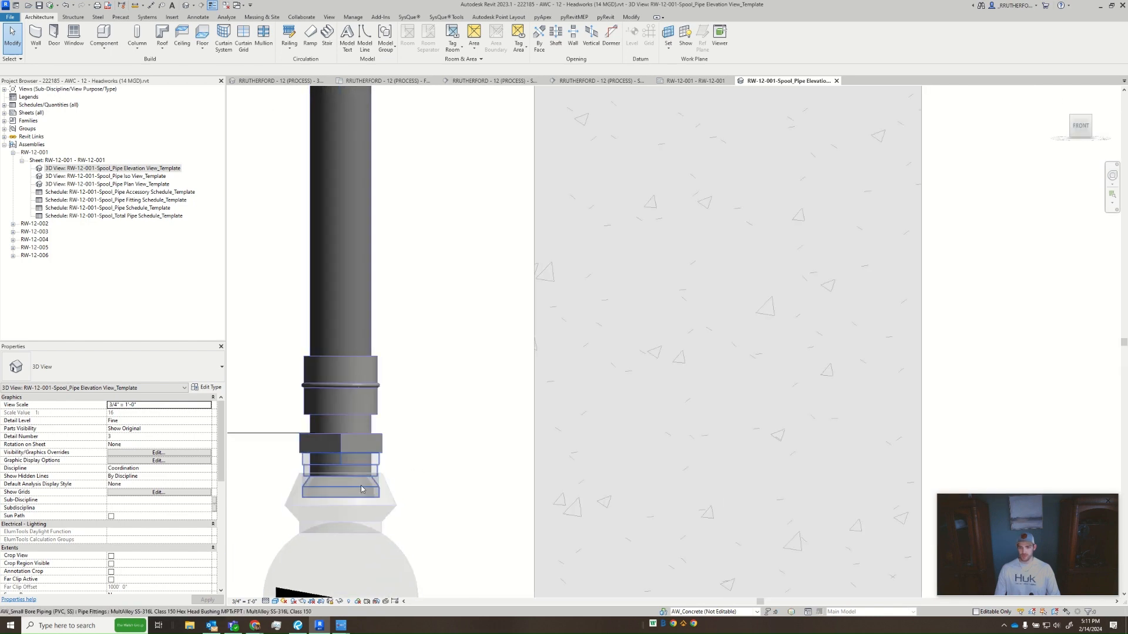
click(379, 466)
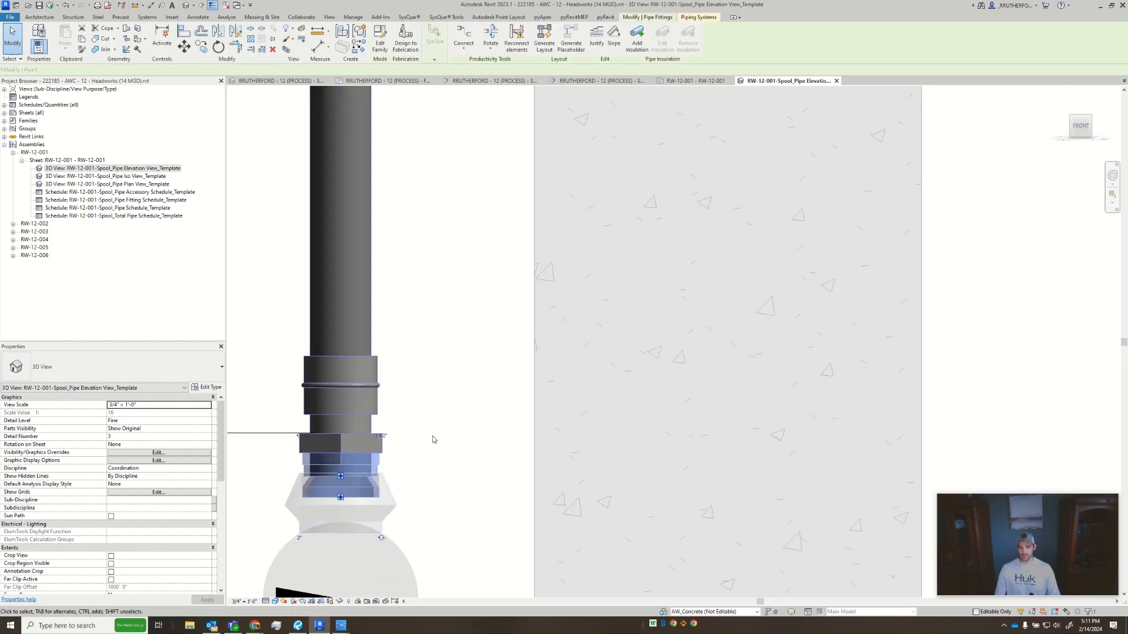
click(451, 347)
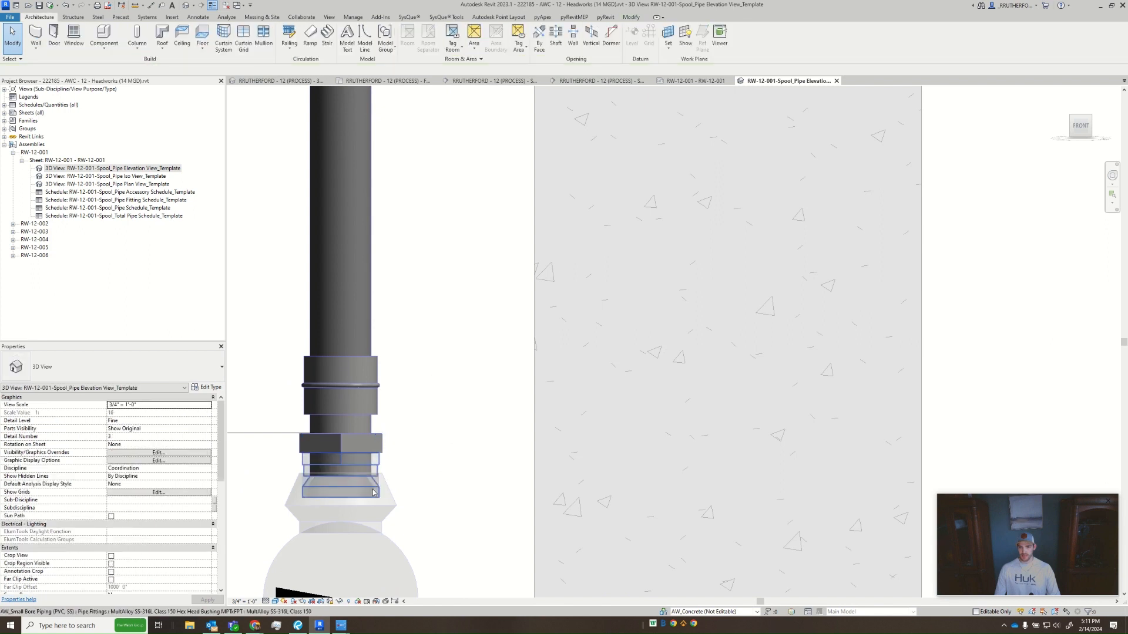
click(381, 444)
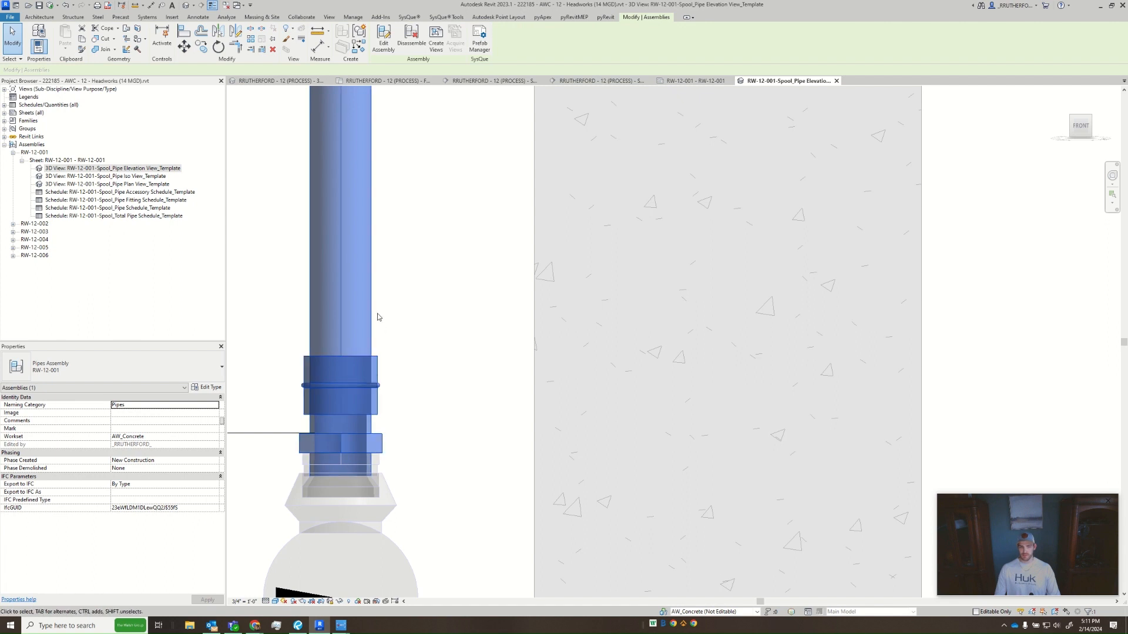
click(385, 451)
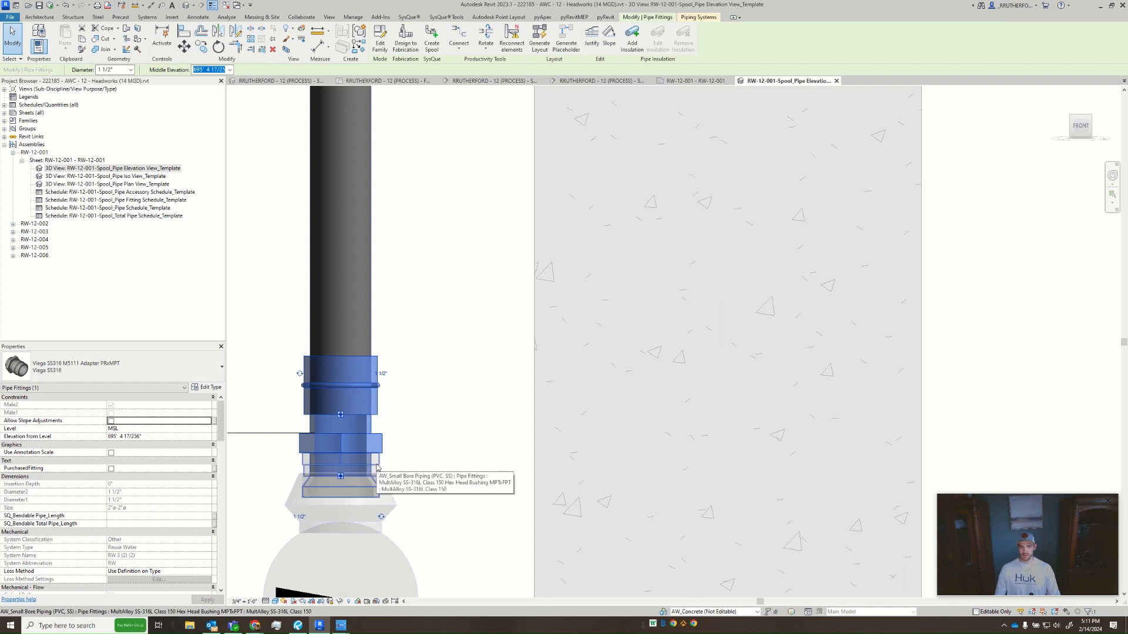
click(429, 429)
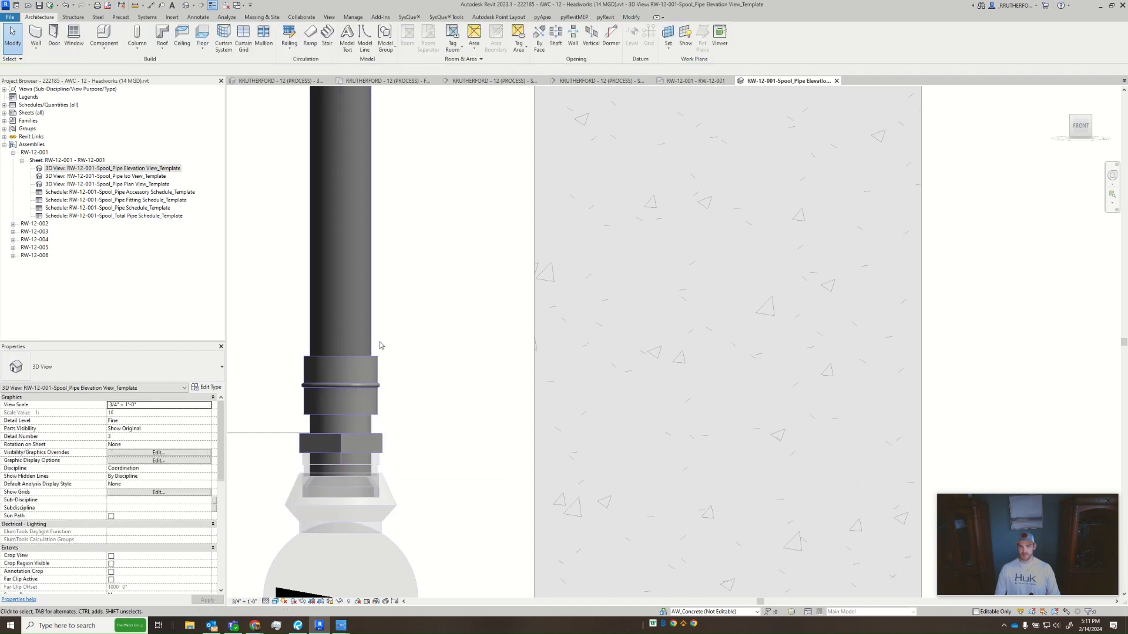
- Edit the RW-12-001 assembly to add the hex head bushing at the riser's lower end
click(355, 352)
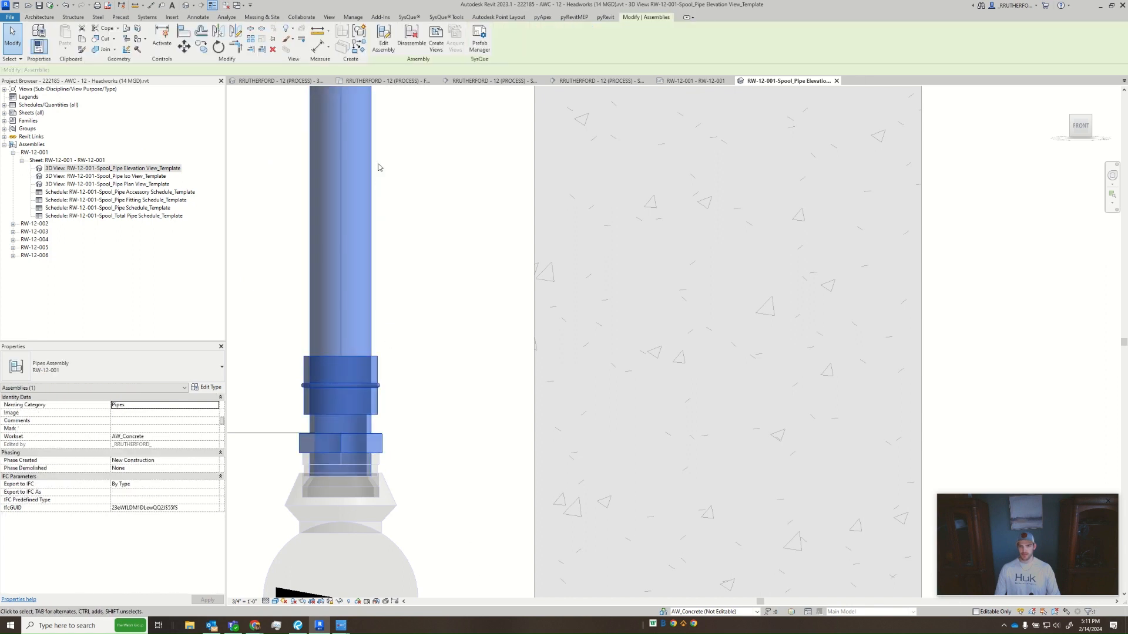
click(383, 38)
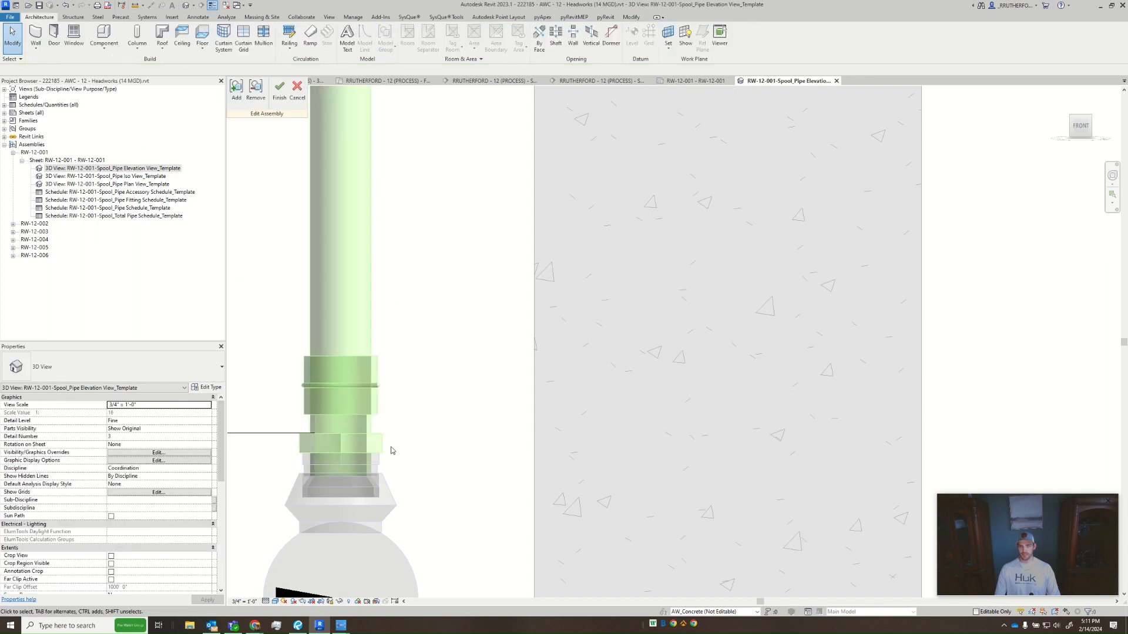
click(236, 91)
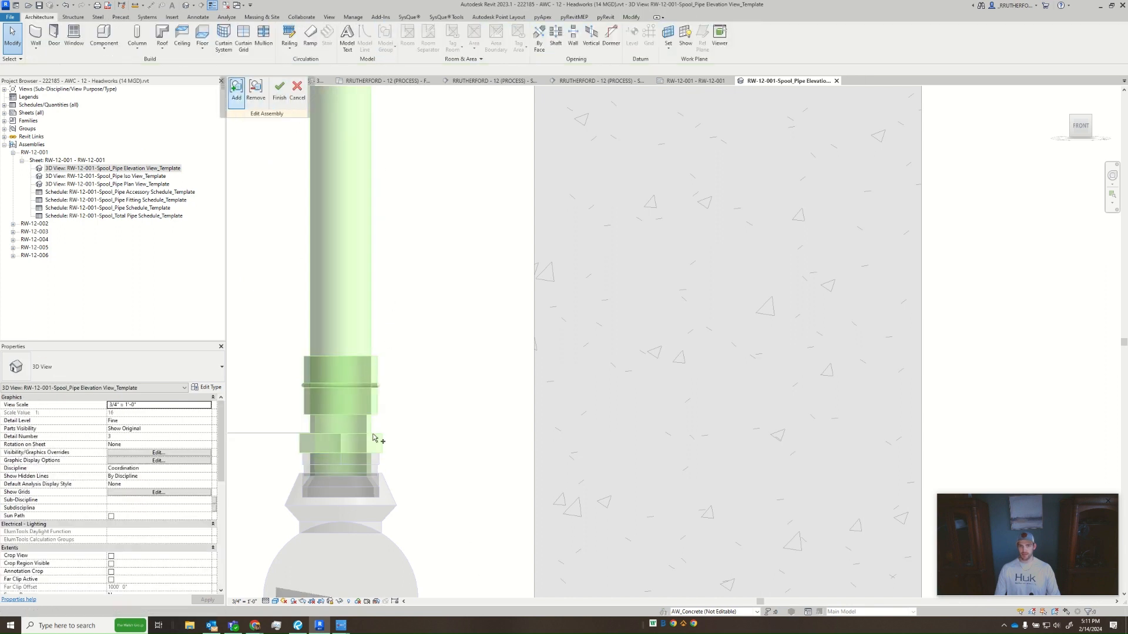
click(381, 468)
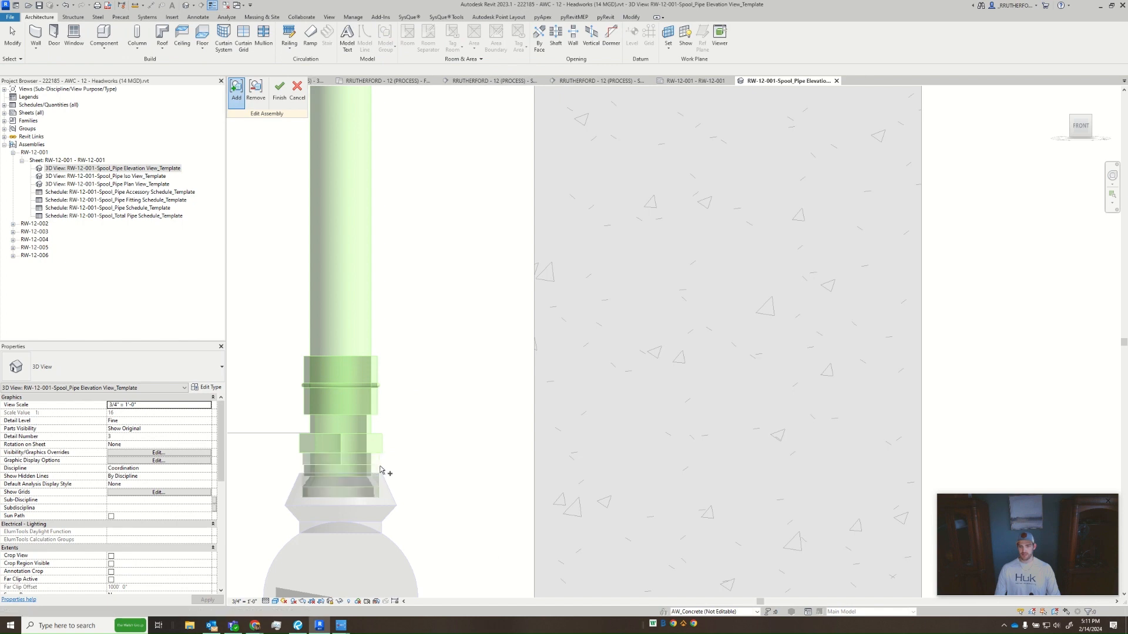
click(281, 91)
click(370, 467)
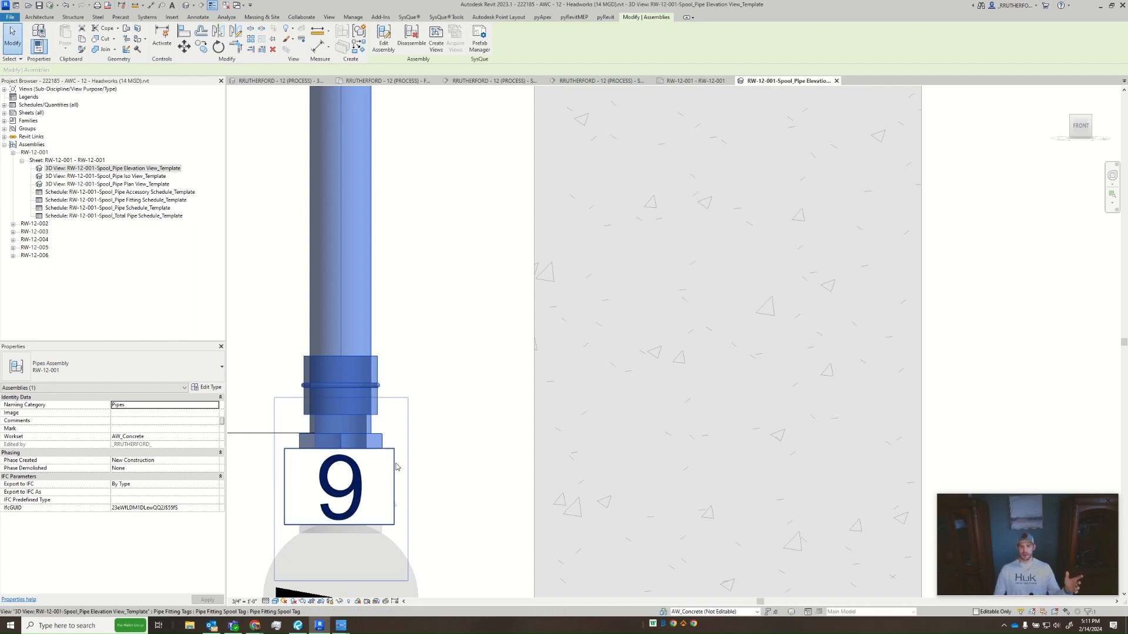
click(405, 469)
- Tag the hex head bushing with an angled leader, placing its tag directly below the lower adapter's tag
scroll(440, 432, down, 2)
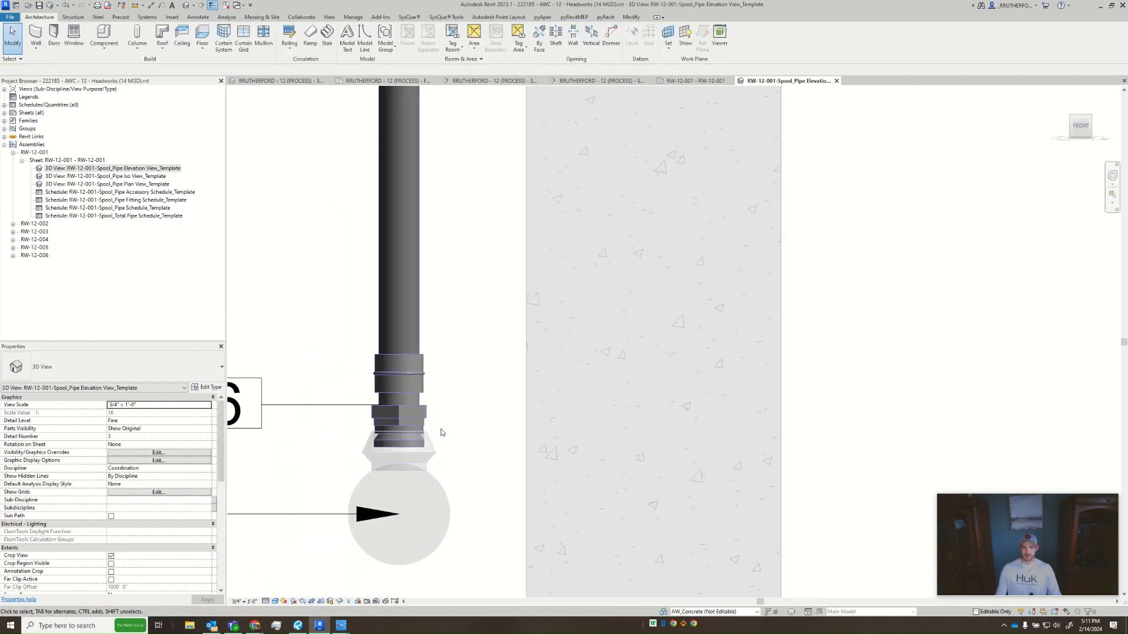
scroll(470, 412, down, 1)
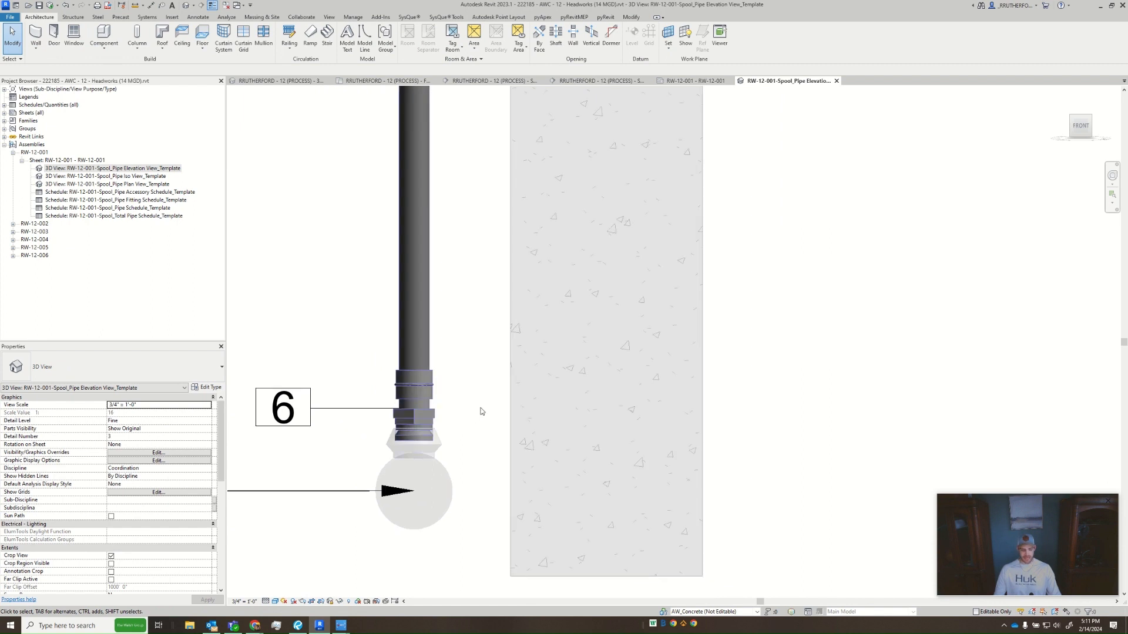
key(t)
key(g)
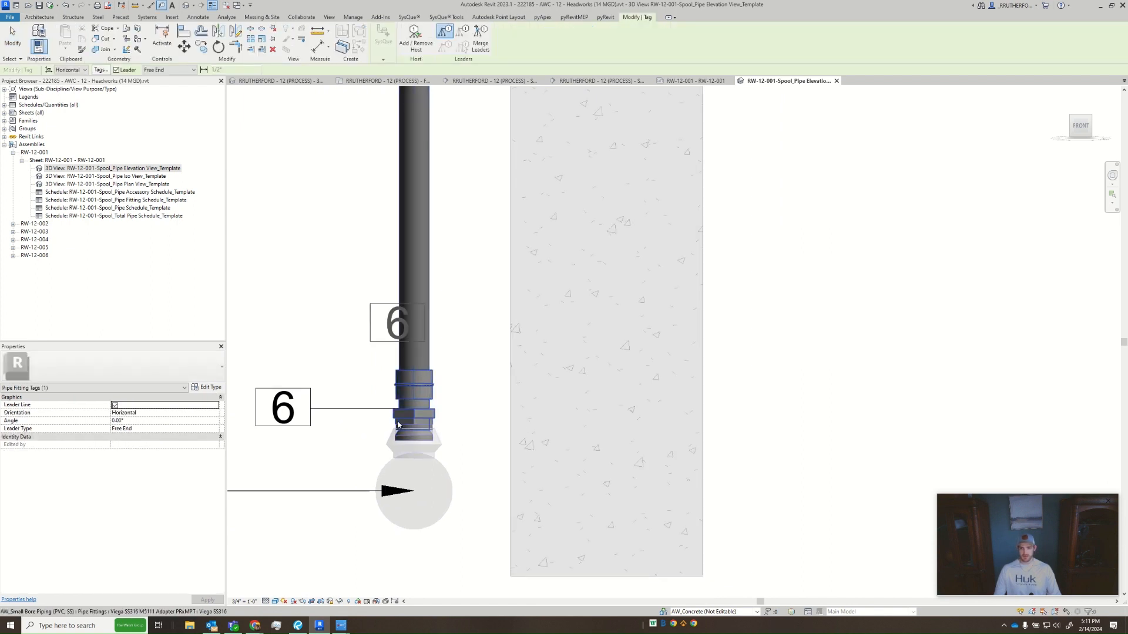
click(397, 423)
click(310, 463)
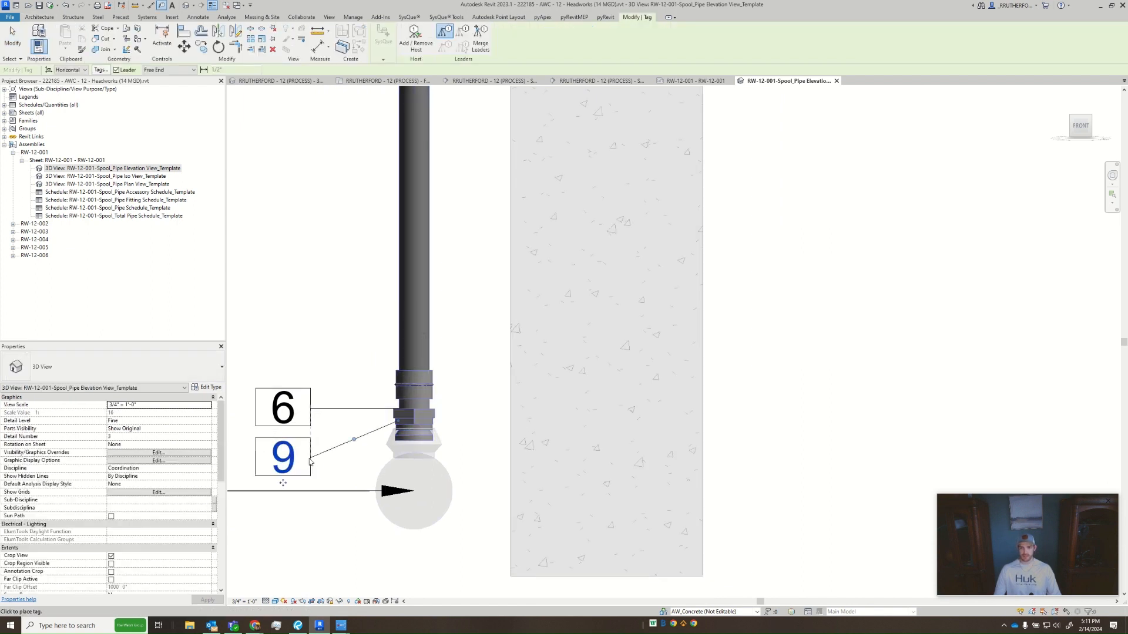
scroll(469, 364, down, 5)
key(Escape)
key(Escape)
- Review the tagged elevation, close its view, and check the Pipe Elevation View viewport on the RW-12-001 sheet
middle_drag(457, 398, 453, 468)
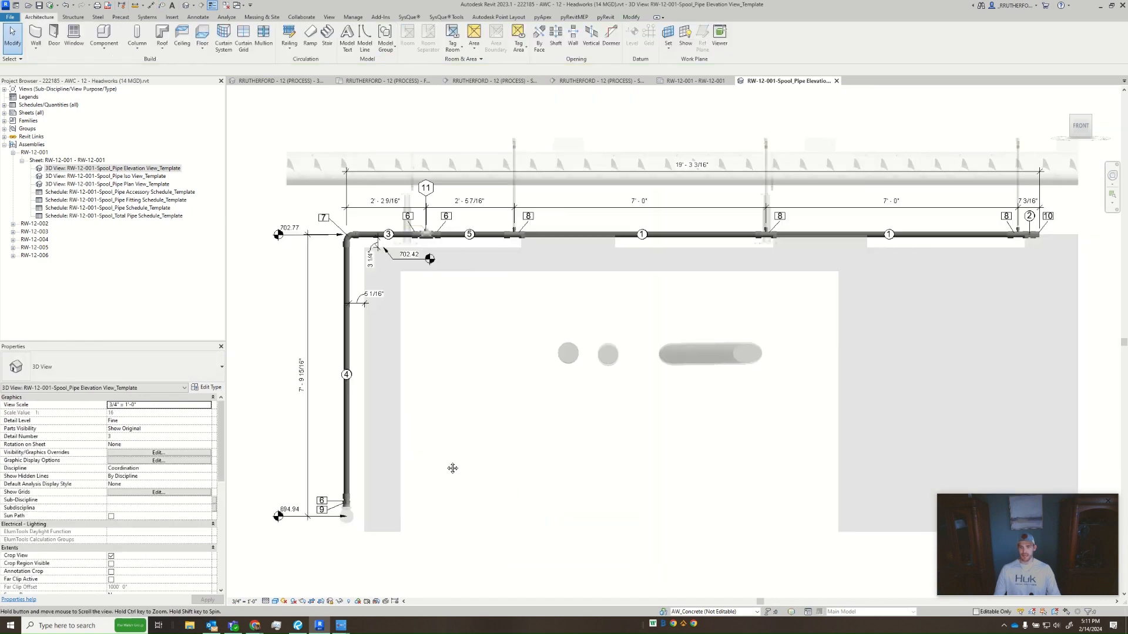
scroll(452, 454, down, 2)
scroll(488, 428, up, 1)
middle_drag(489, 429, 561, 371)
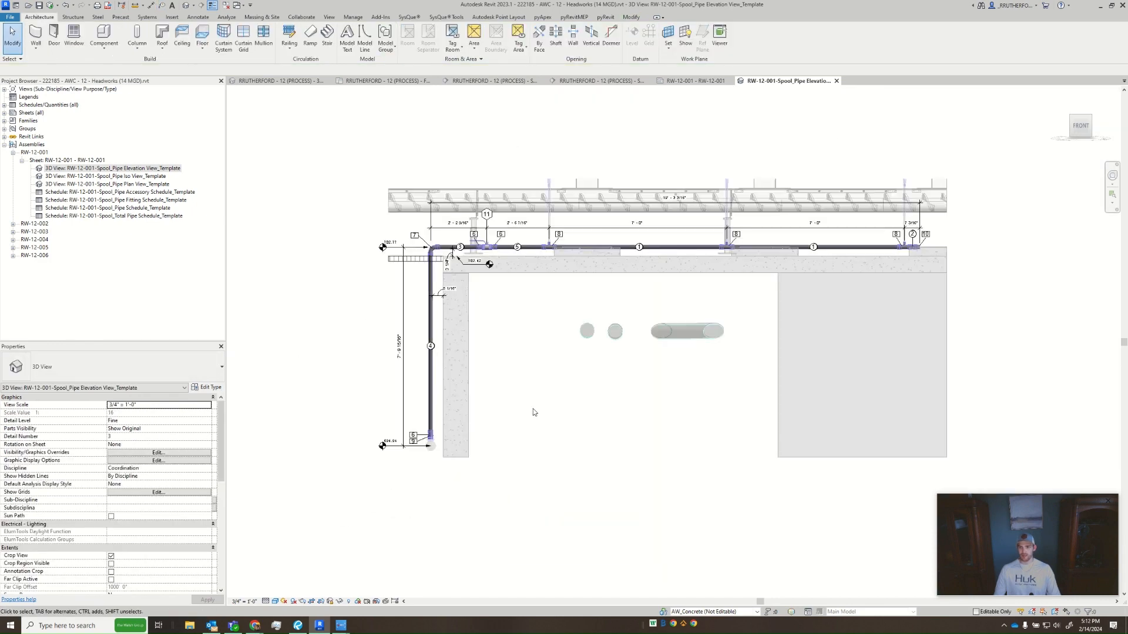
click(836, 81)
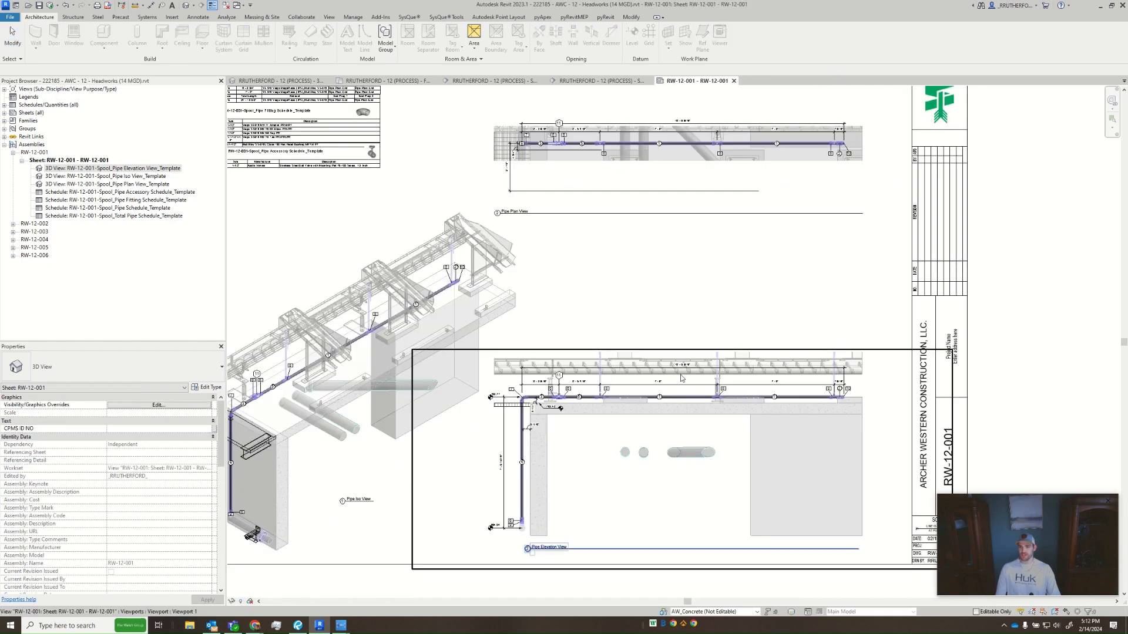
click(591, 444)
scroll(697, 481, up, 2)
middle_drag(698, 481, 504, 478)
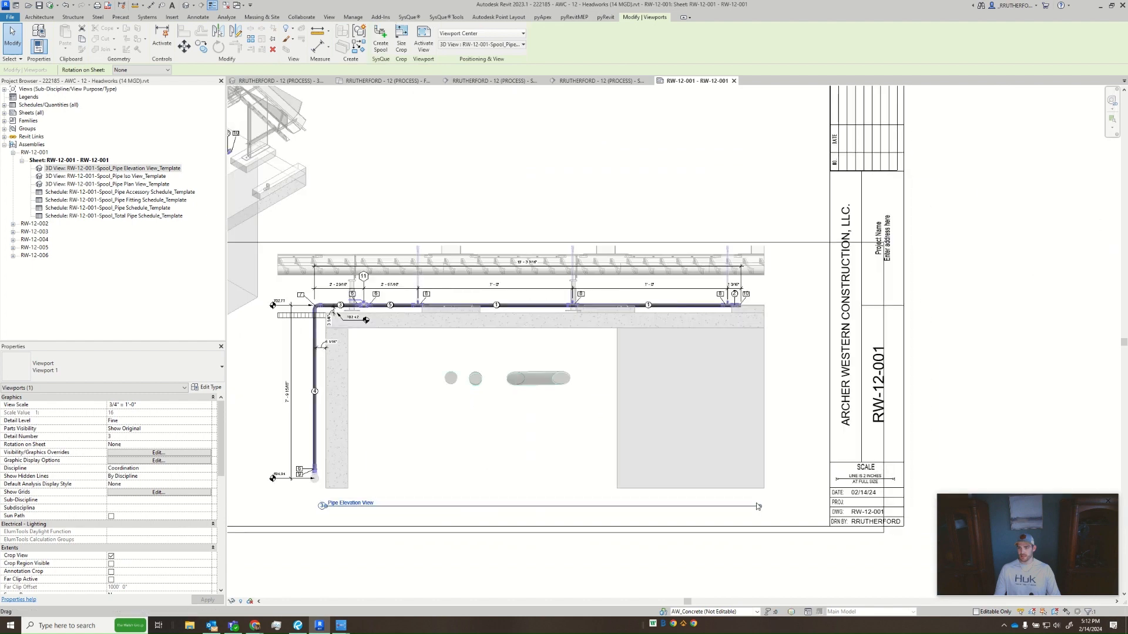
key(Escape)
- Activate the Pipe Plan View viewport on the sheet, turn on Crop Region Visible, and select the crop region
middle_drag(649, 271, 794, 611)
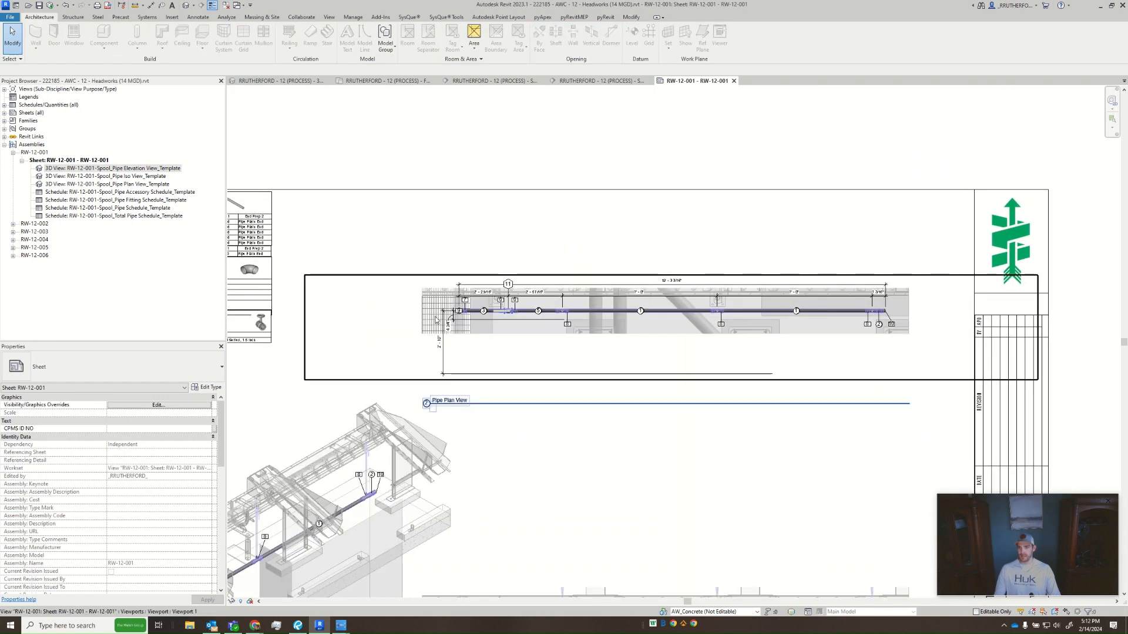
scroll(470, 324, up, 3)
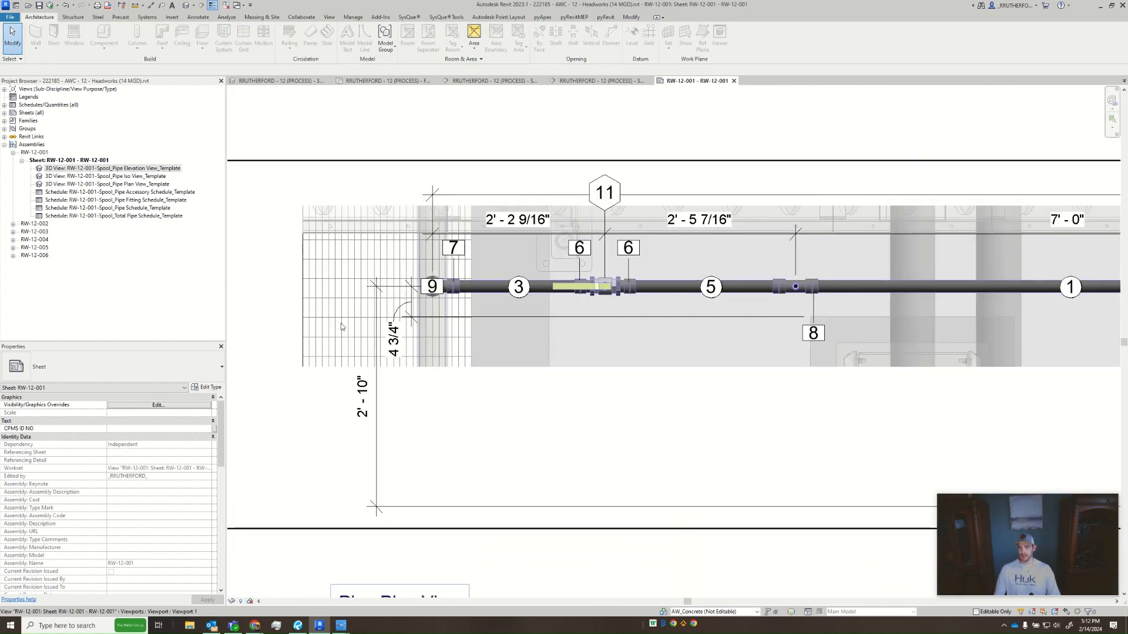
double_click(343, 315)
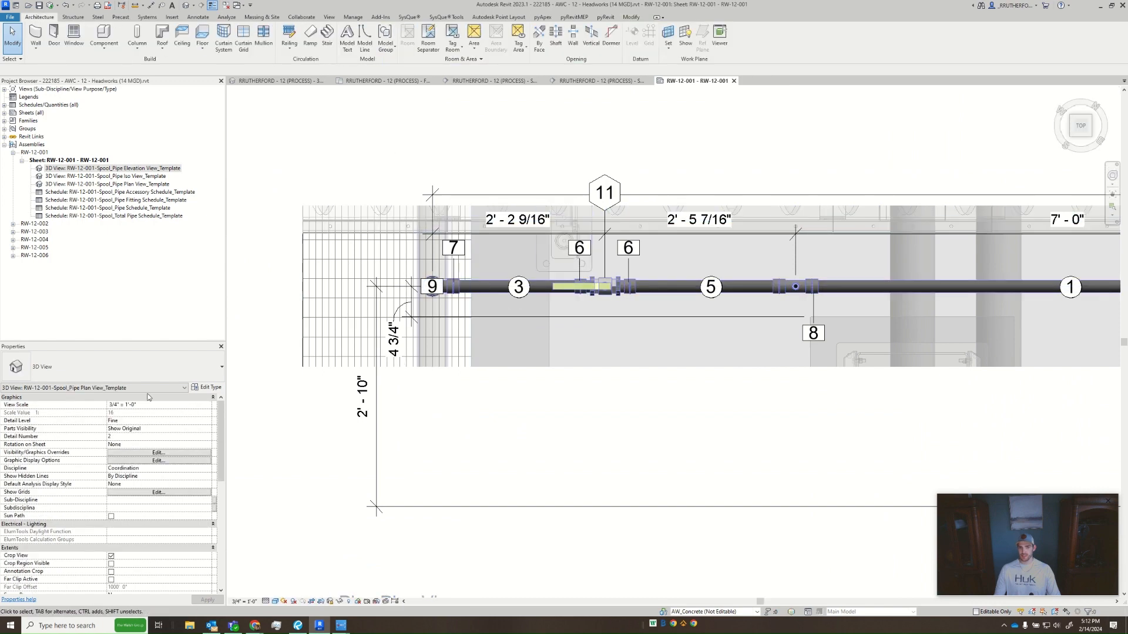
click(112, 564)
scroll(411, 470, down, 2)
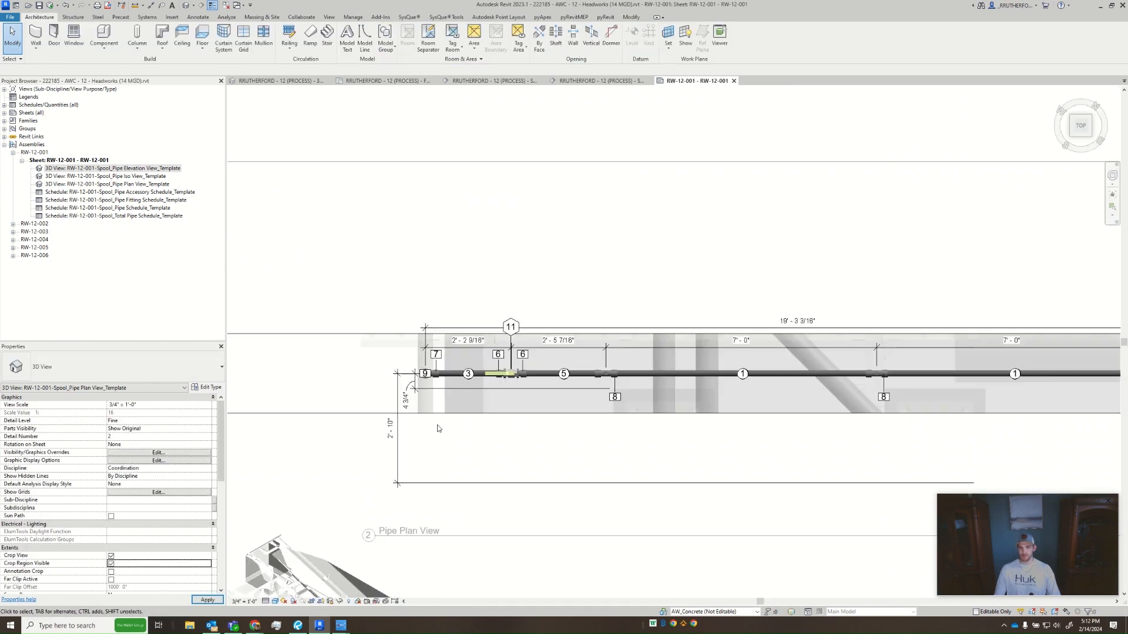
click(446, 414)
- Extend the plan view's crop region downward past the 2' - 10" dimension and upward beyond the conveyor
middle_drag(479, 443, 705, 408)
scroll(711, 407, down, 1)
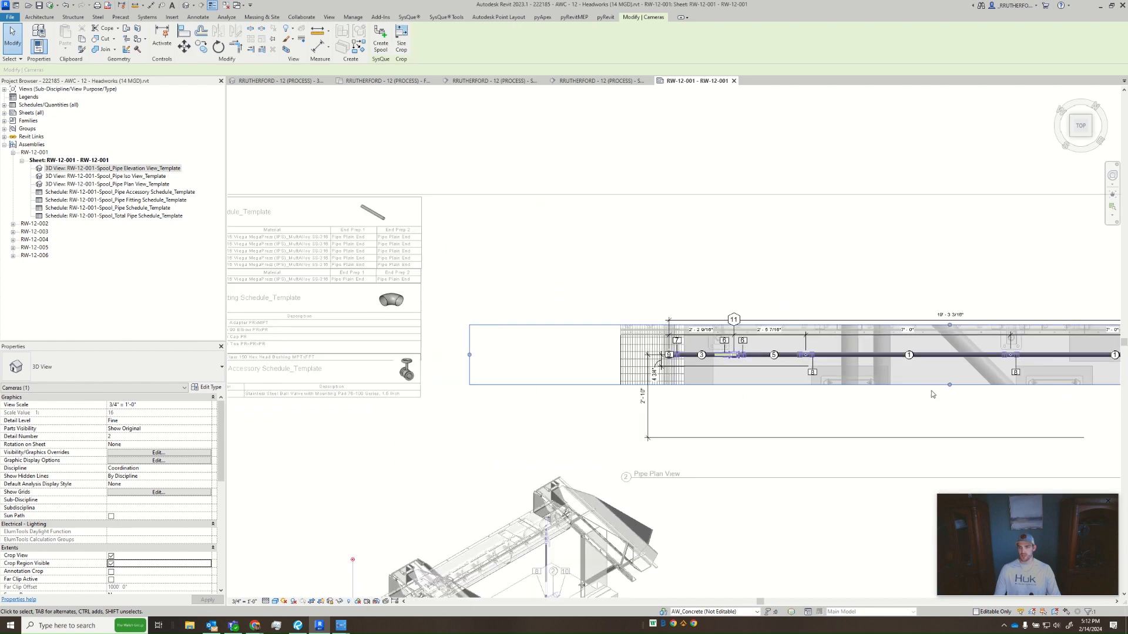
middle_drag(932, 393, 579, 340)
drag(595, 330, 595, 416)
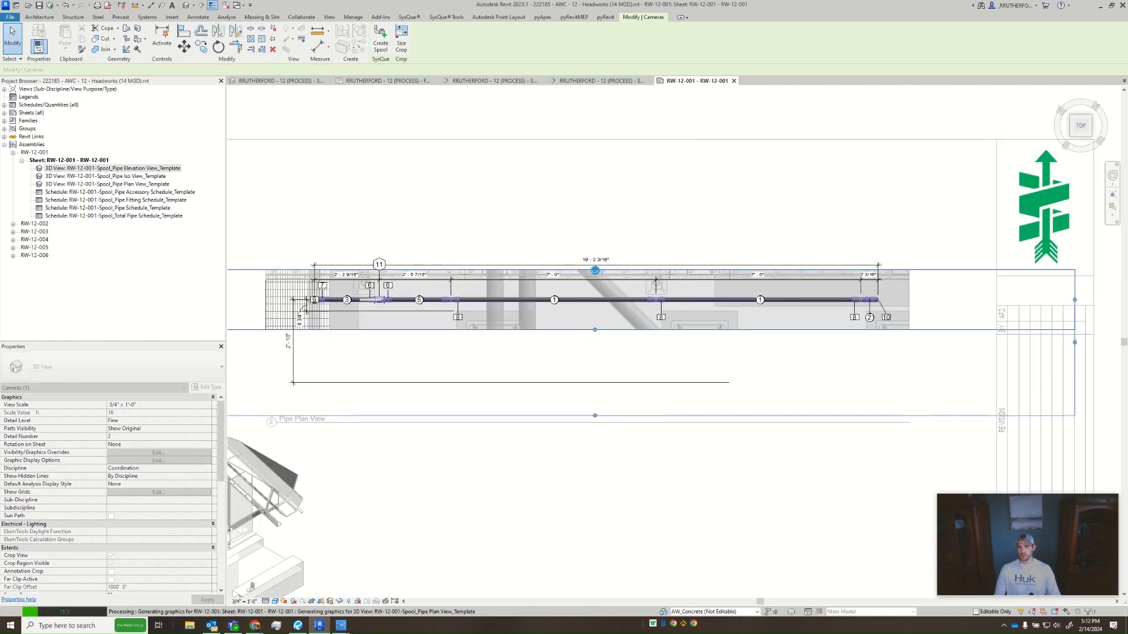
drag(594, 270, 588, 159)
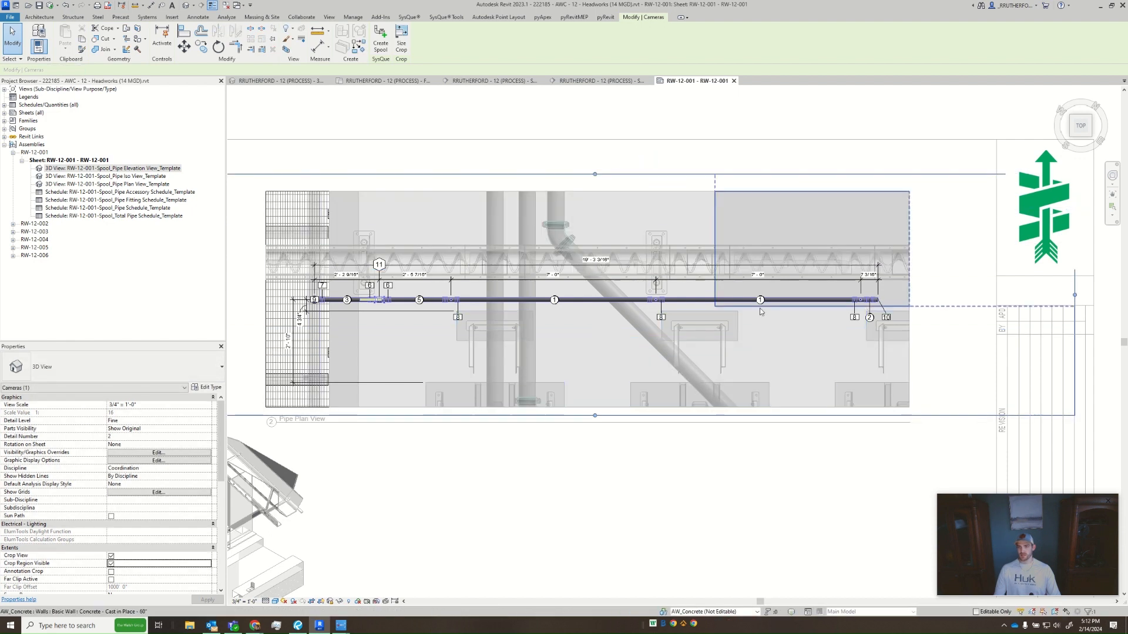
- Turn off Crop View for the plan view
scroll(699, 318, down, 3)
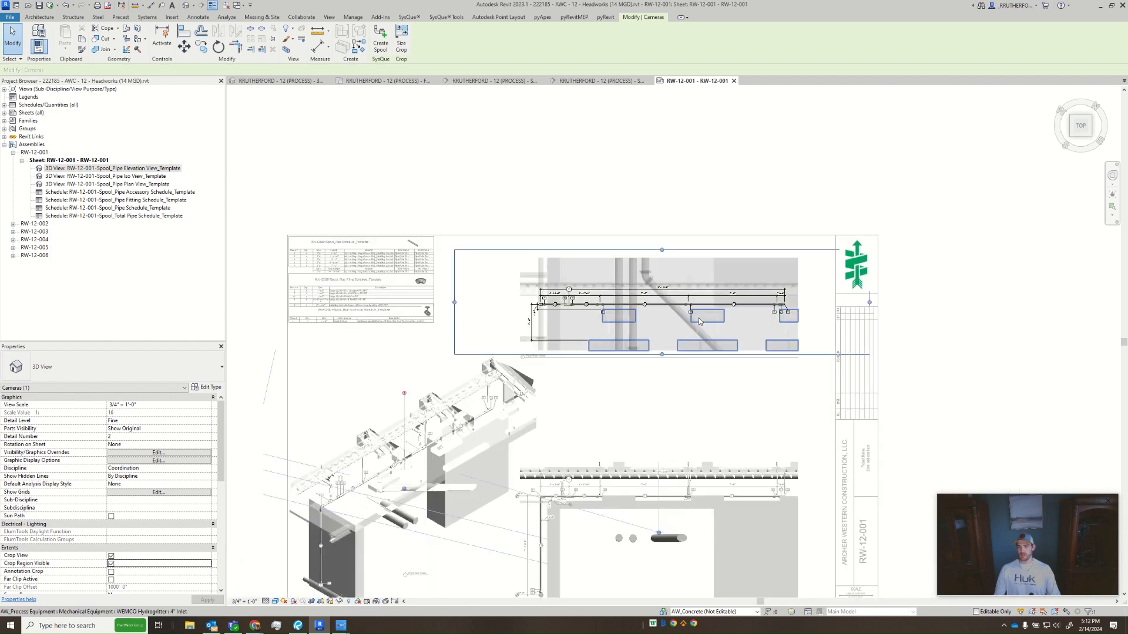
click(111, 556)
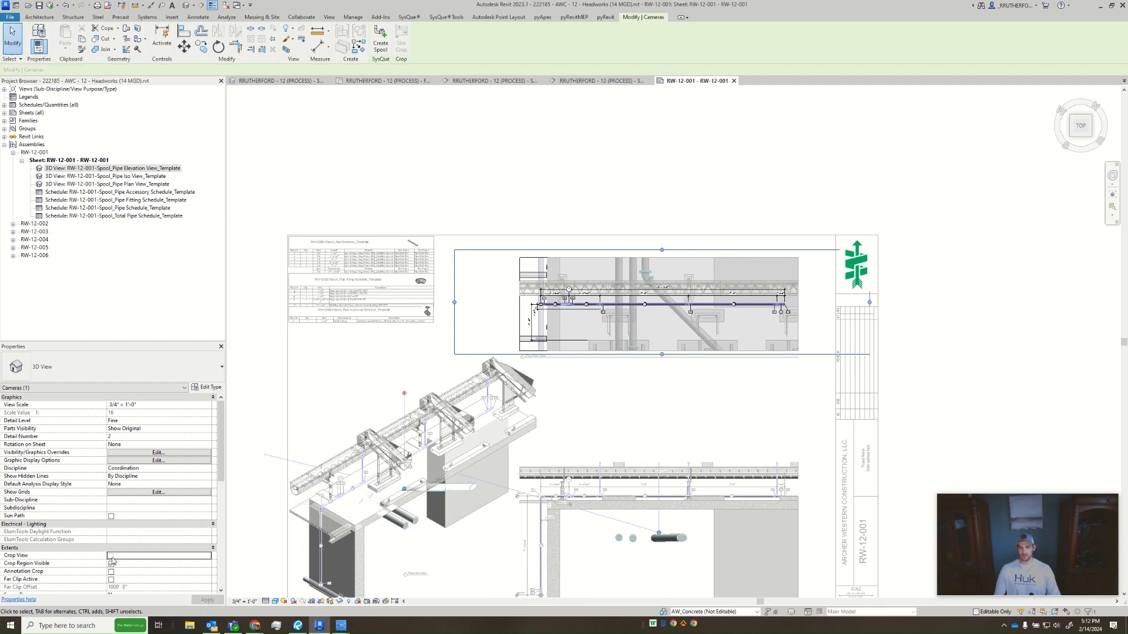
- Turn Crop View back on for the plan view, hide its crop region, and leave the view
click(112, 563)
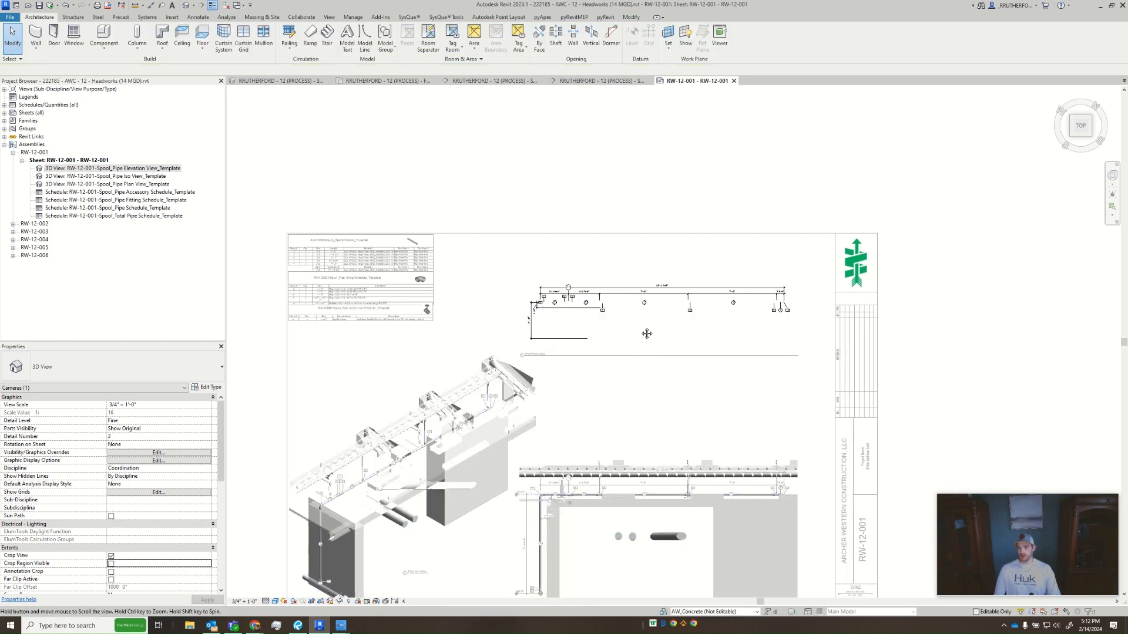
middle_drag(646, 334, 673, 266)
- Activate the Pipe Iso View viewport and delete the number 9 fitting tag covering the bushing at the riser's base
click(431, 441)
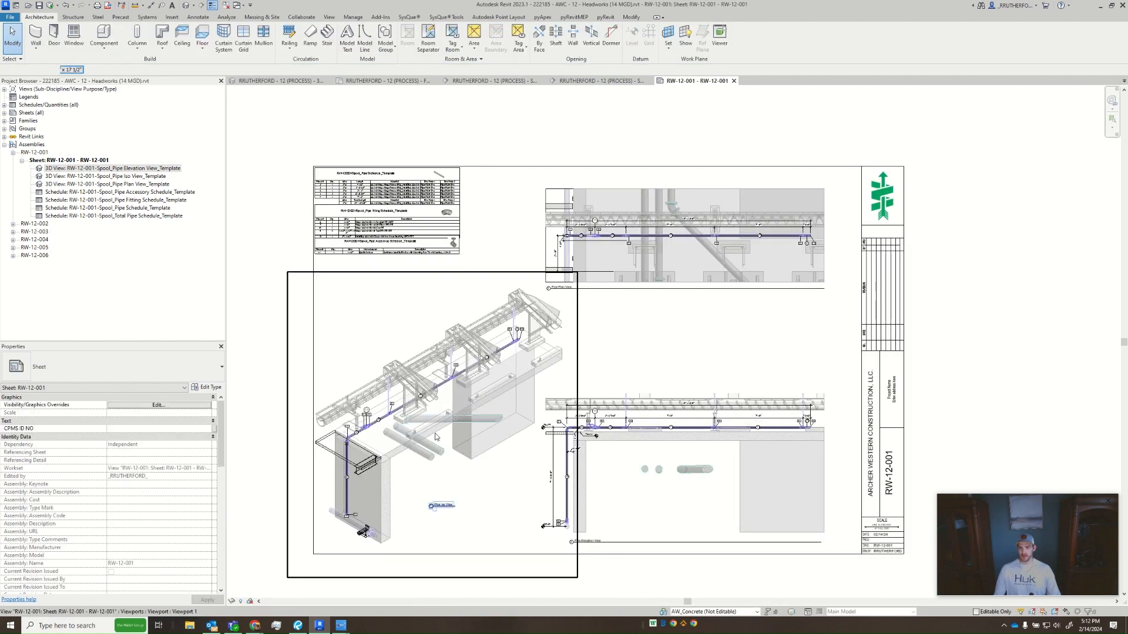
double_click(431, 441)
scroll(337, 526, up, 5)
scroll(337, 526, up, 6)
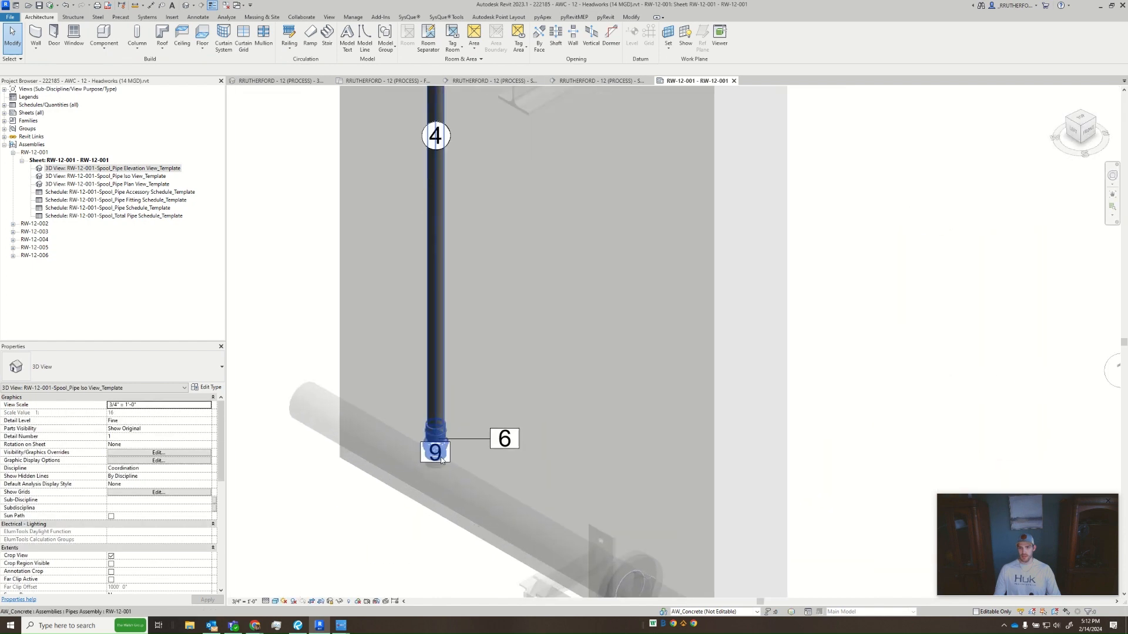
click(449, 461)
key(Delete)
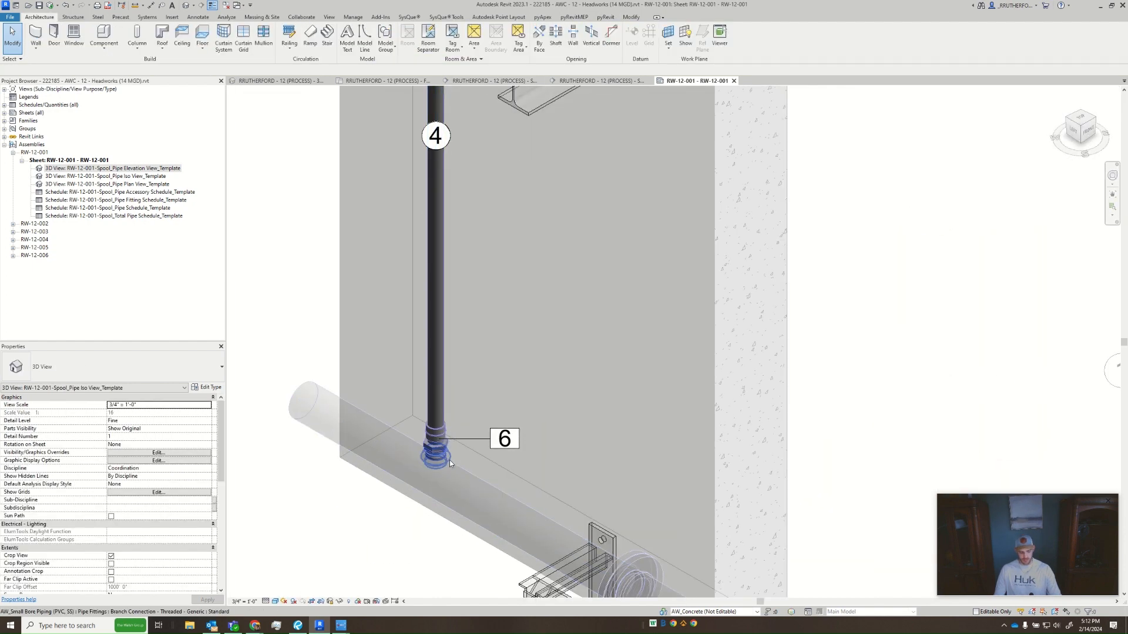
- Tag the hex head bushing in the iso view with a leader, placing the tag below tag 6, and deactivate the view
key(t)
key(g)
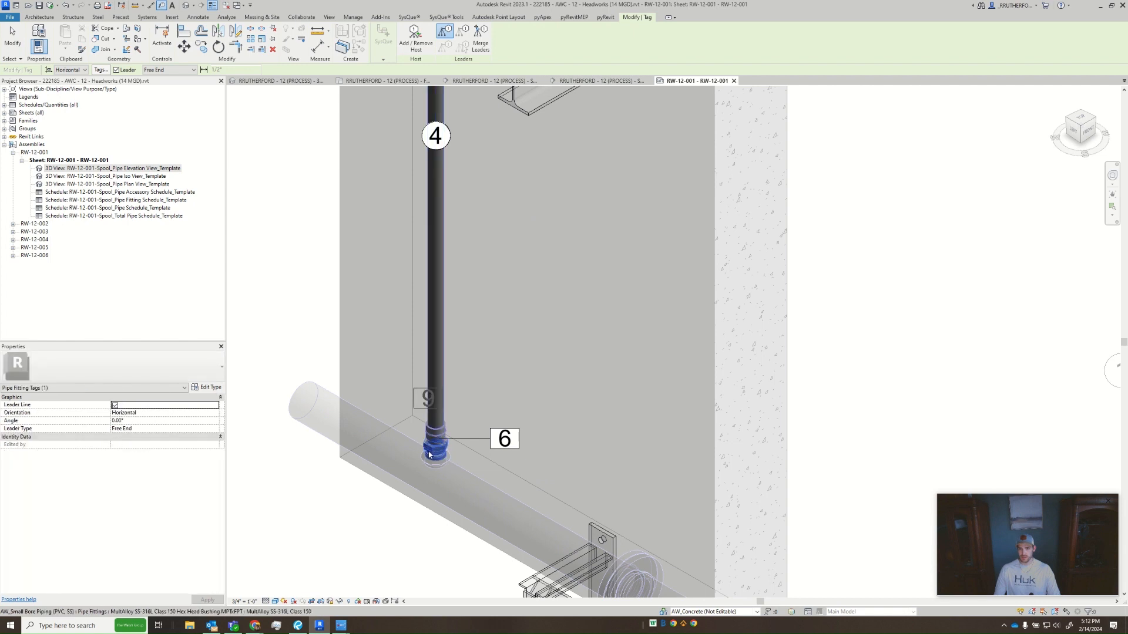
click(428, 454)
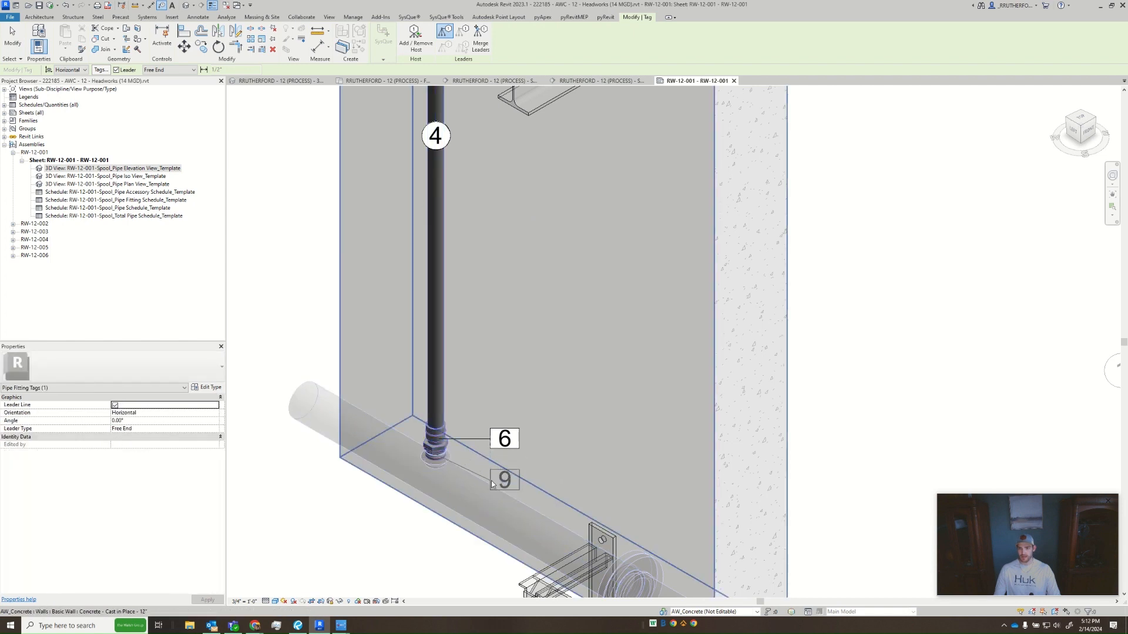
click(491, 481)
key(Escape)
key(Escape)
scroll(501, 361, down, 3)
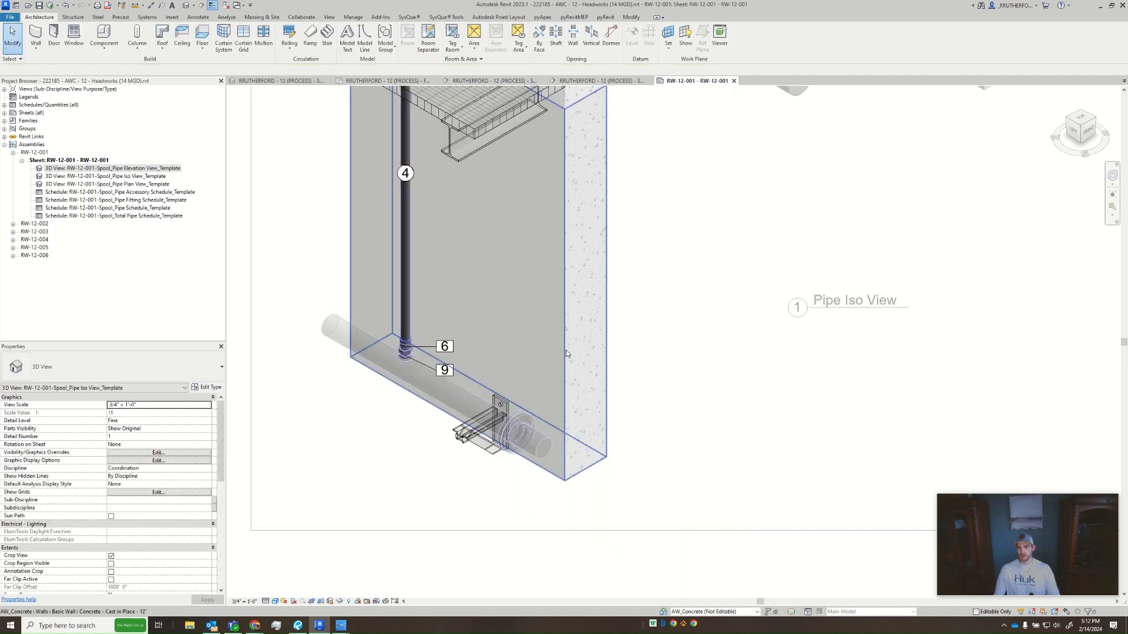
middle_click(566, 350)
middle_click(565, 350)
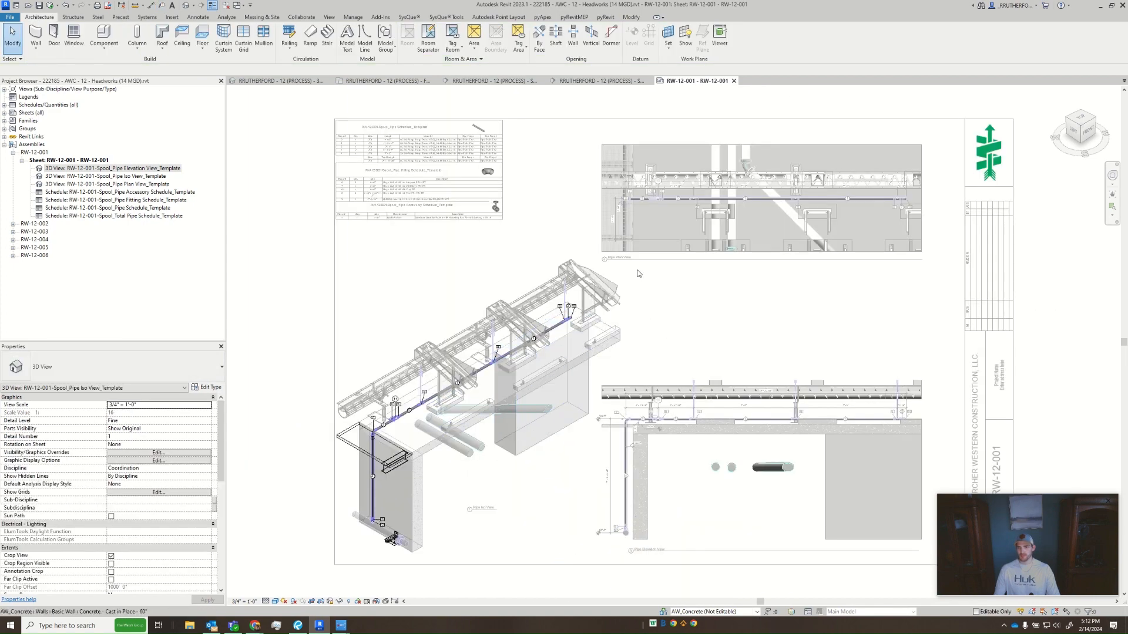
right_click(668, 300)
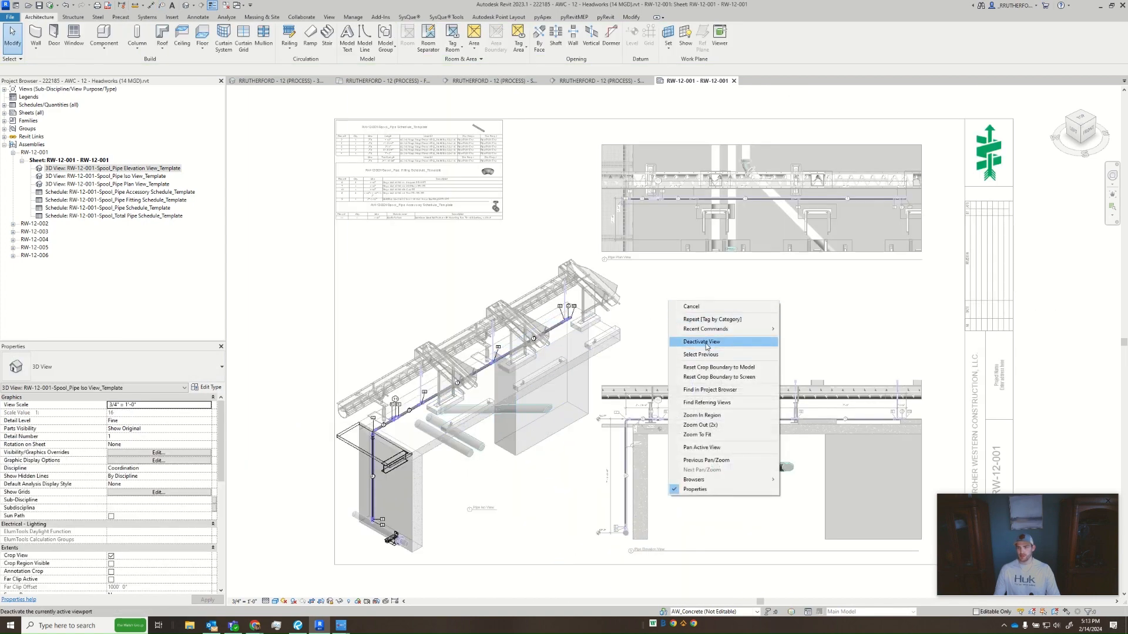
click(706, 342)
- Activate the Pipe Plan View viewport, delete the number 9 fitting tag over the vertical drop beside tag 7, and deactivate the view
scroll(661, 206, up, 5)
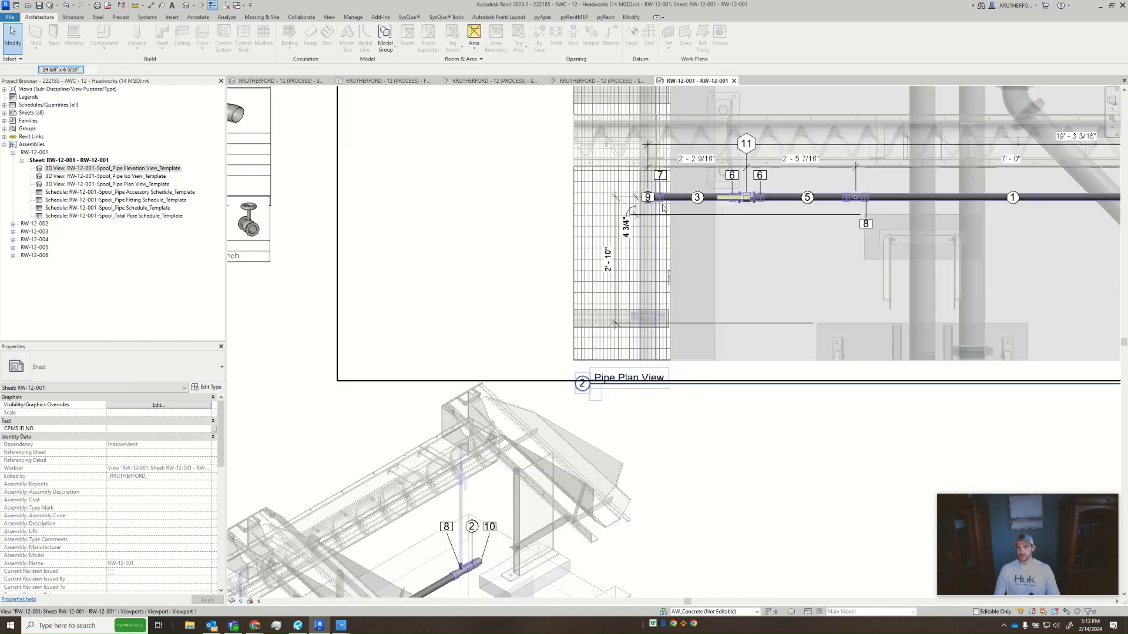
scroll(651, 200, up, 4)
double_click(651, 200)
click(651, 199)
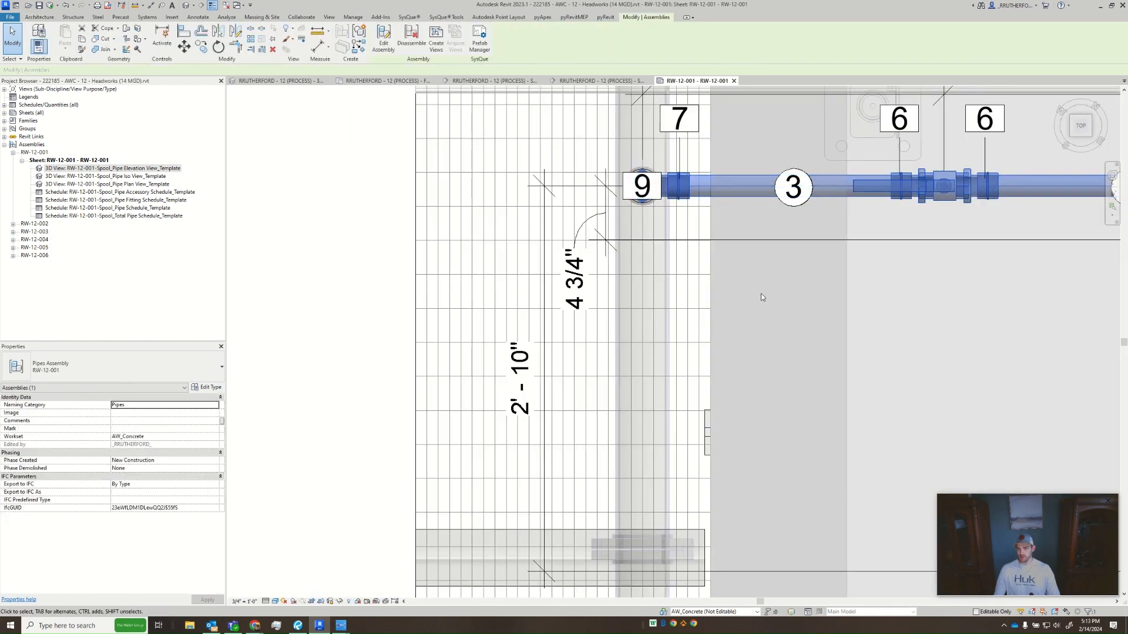
scroll(624, 174, up, 4)
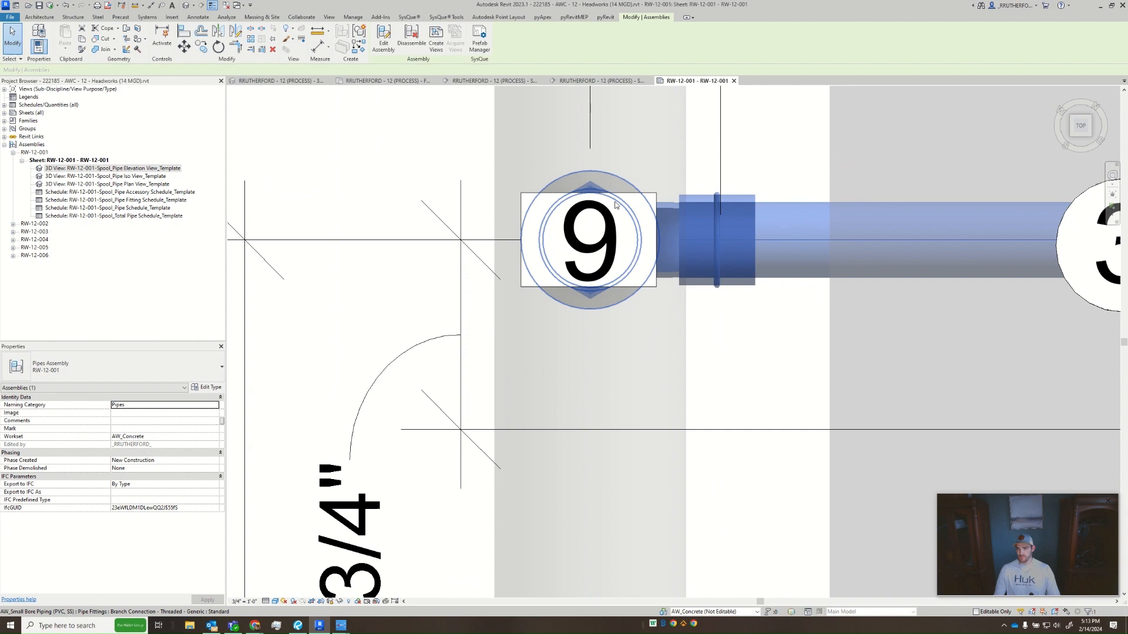
click(547, 196)
key(Delete)
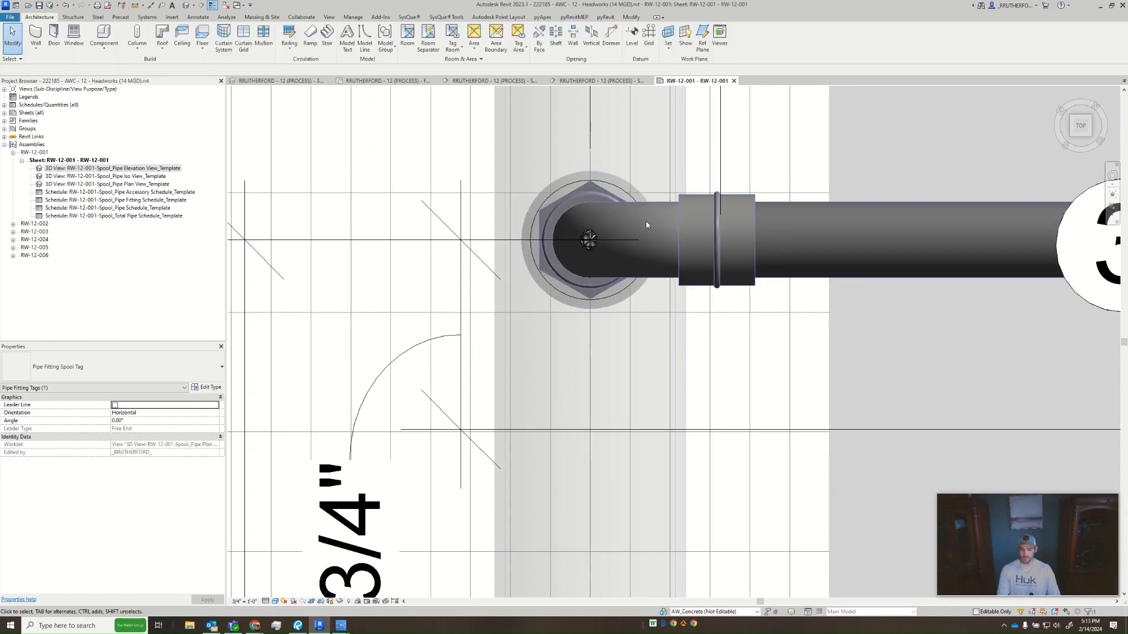
scroll(646, 225, down, 10)
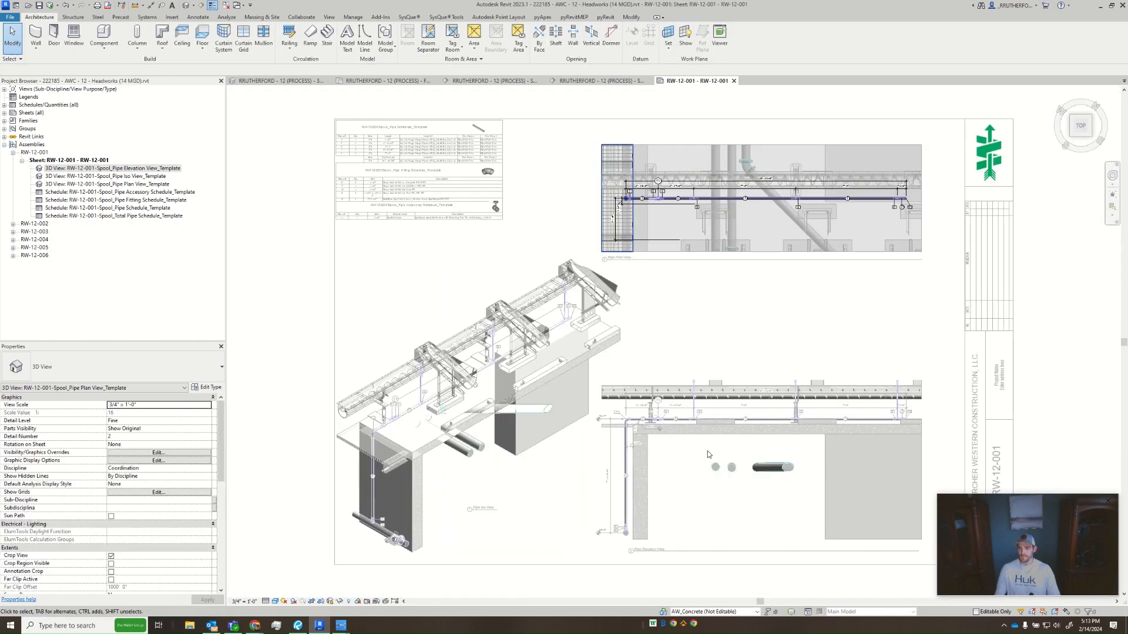
right_click(677, 322)
click(728, 363)
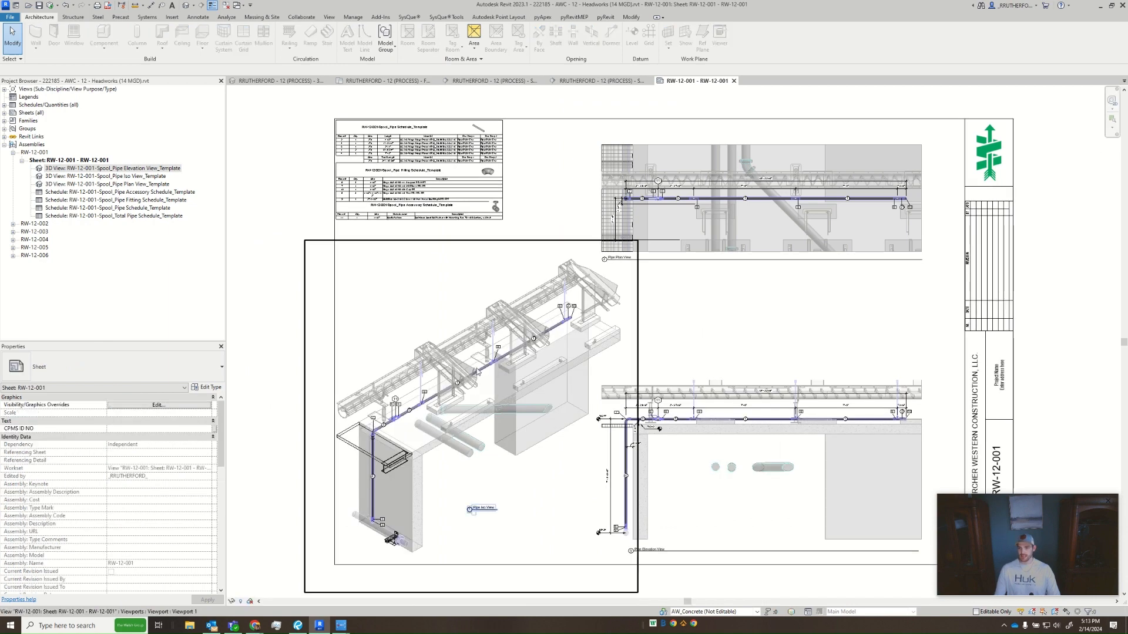
- Select the Pipe Plan View and Pipe Elevation View viewports together and nudge them slightly right on the sheet
click(833, 424)
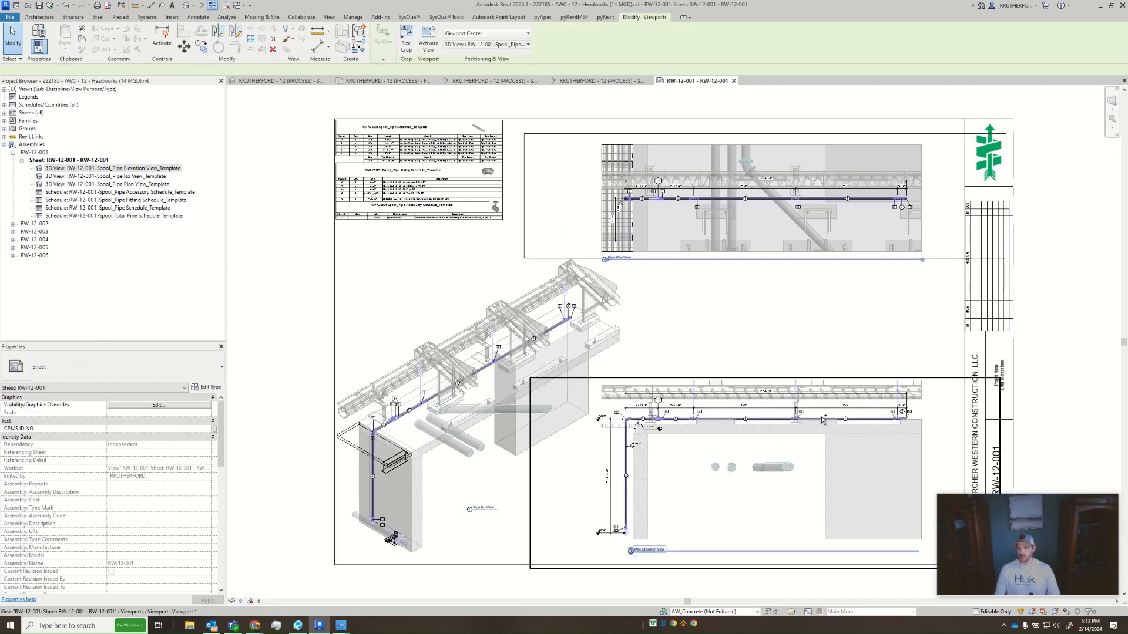
ctrl+click(833, 424)
key(Right)
key(Right)
key(Right)
key(Right)
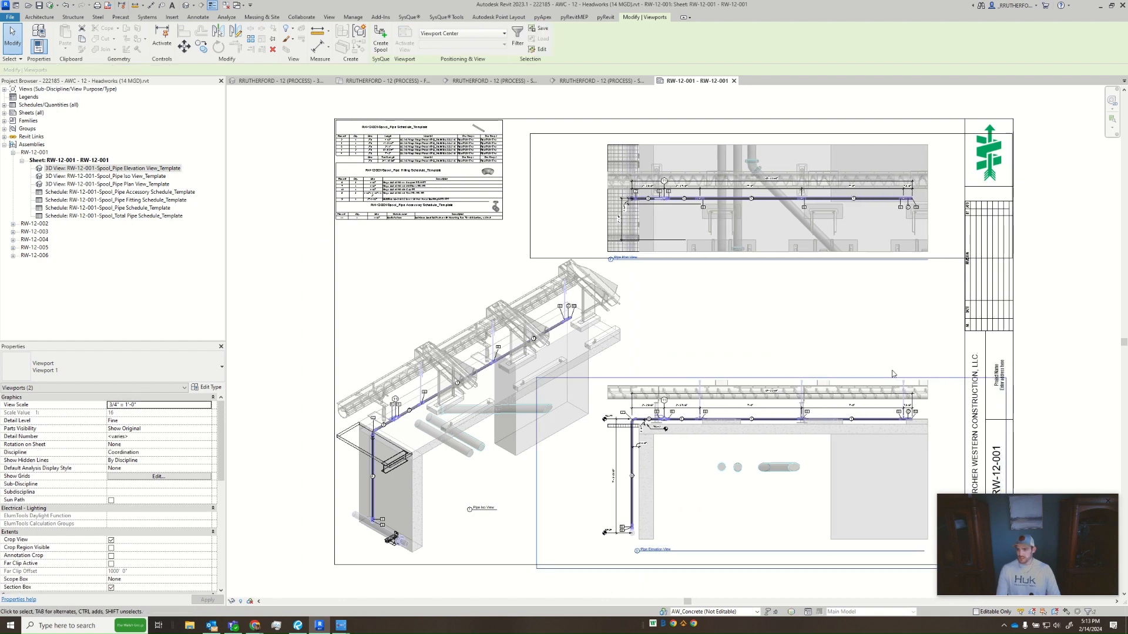
key(Right)
key(Right)
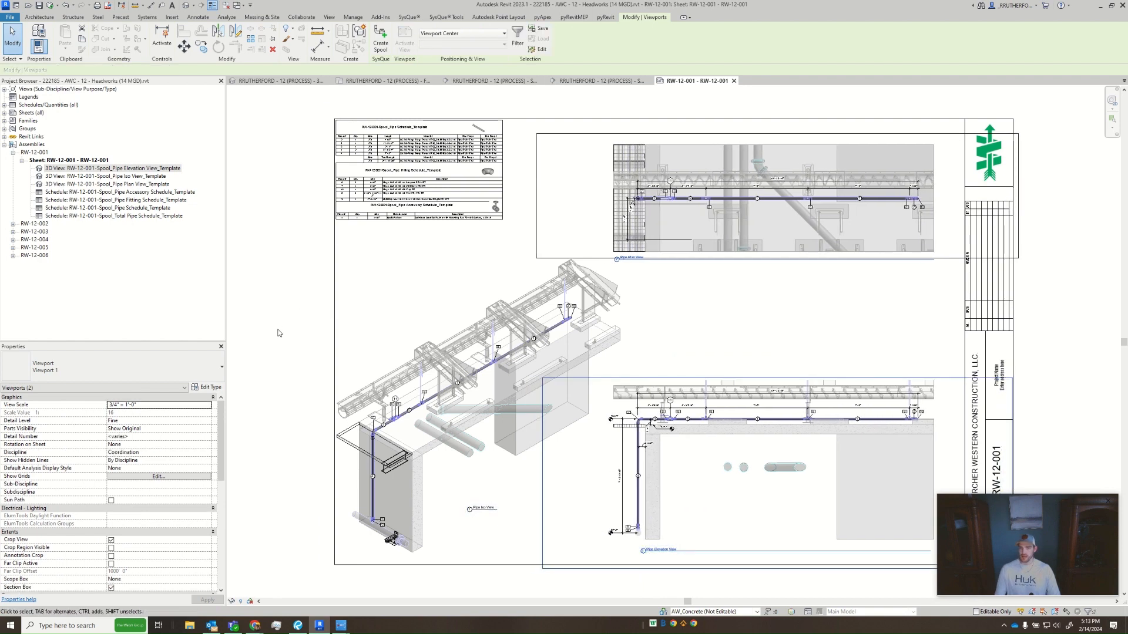
- Nudge the Pipe Iso View viewport slightly right and up on the sheet
click(420, 362)
click(420, 361)
key(Right)
key(Right)
key(Right)
key(Up)
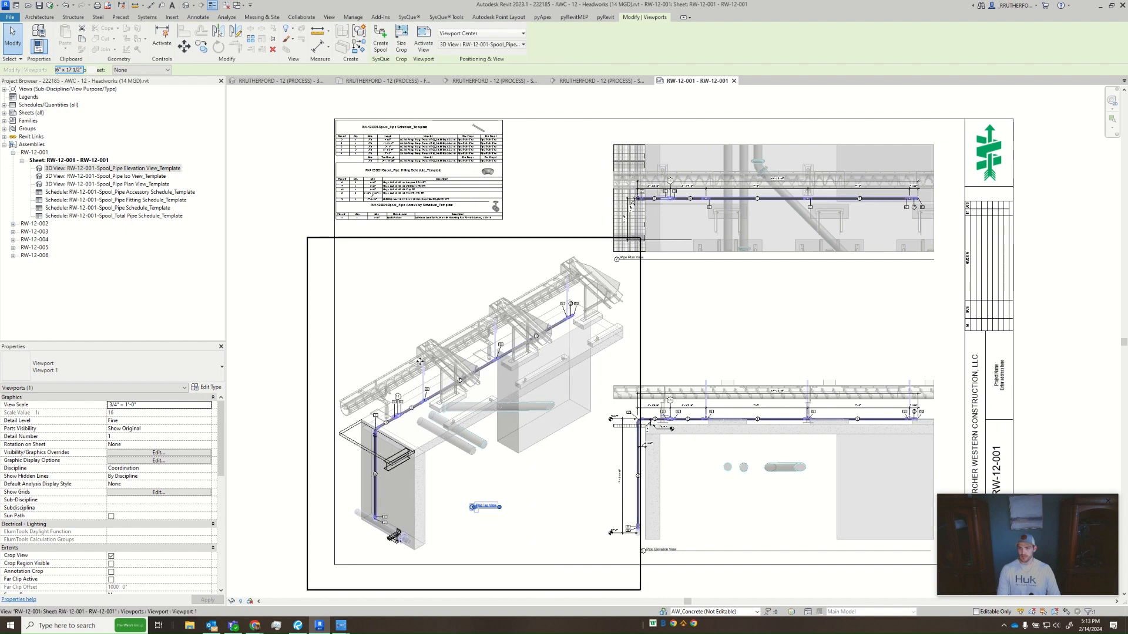
key(Right)
key(Right)
key(Escape)
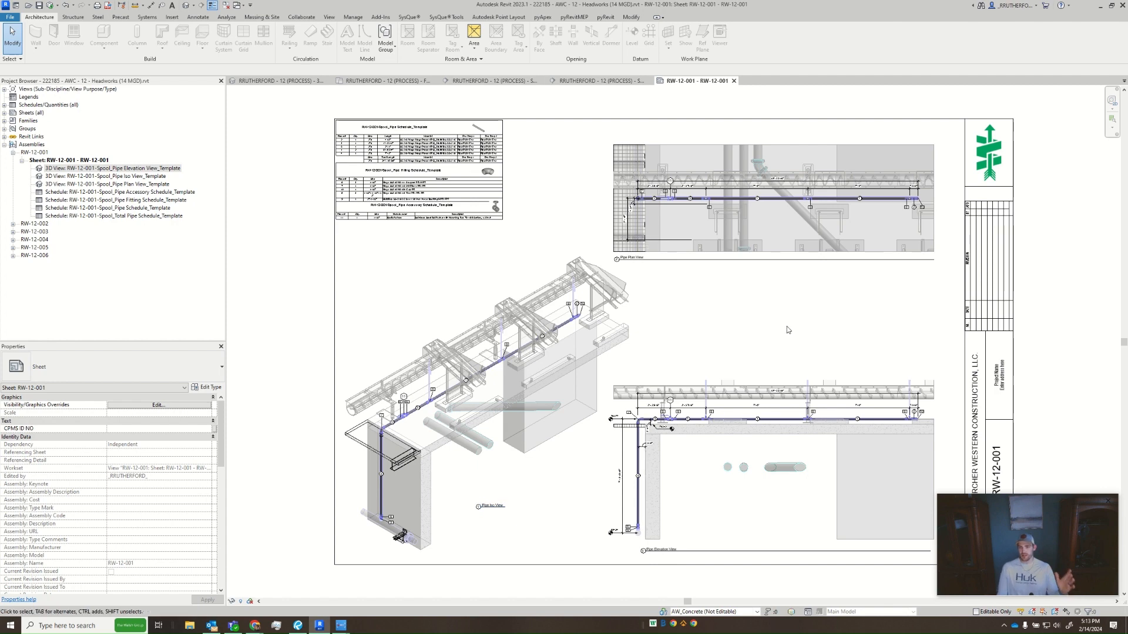
- Open assembly sheet RW-12-002, examine how its views and schedules are laid out, and close it
middle_drag(775, 351, 715, 340)
middle_drag(900, 476, 859, 453)
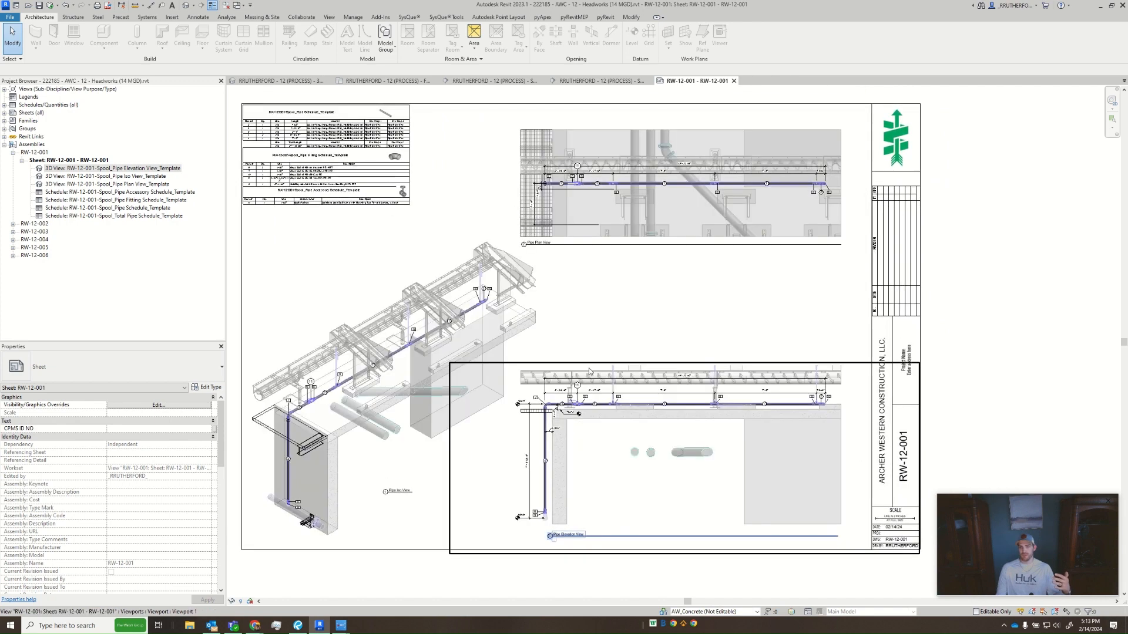
click(22, 160)
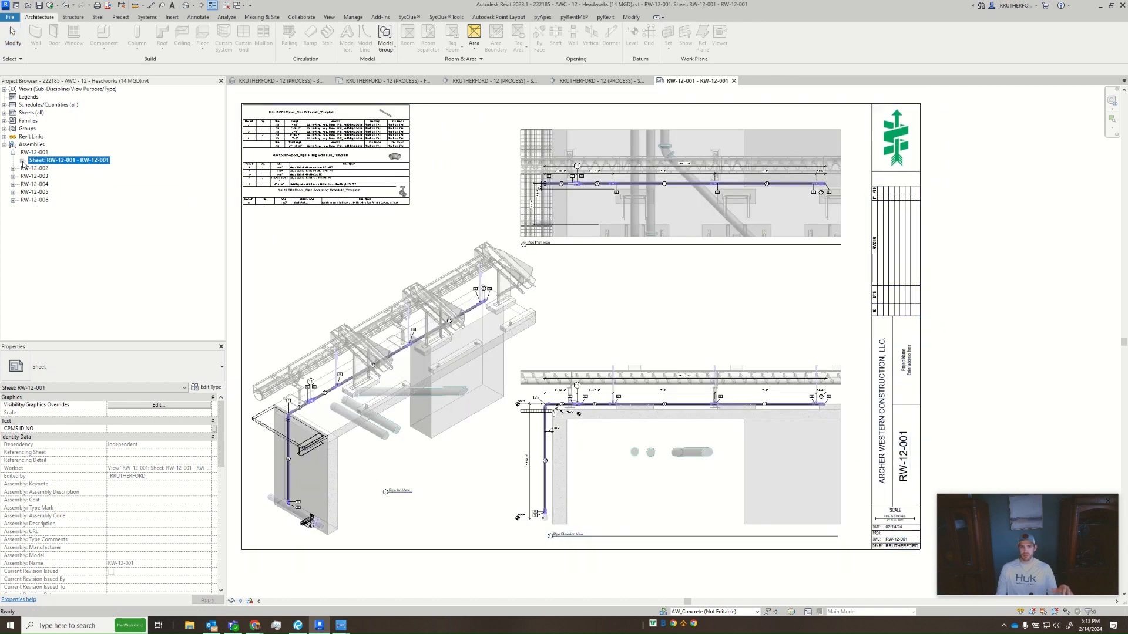
click(13, 169)
click(49, 176)
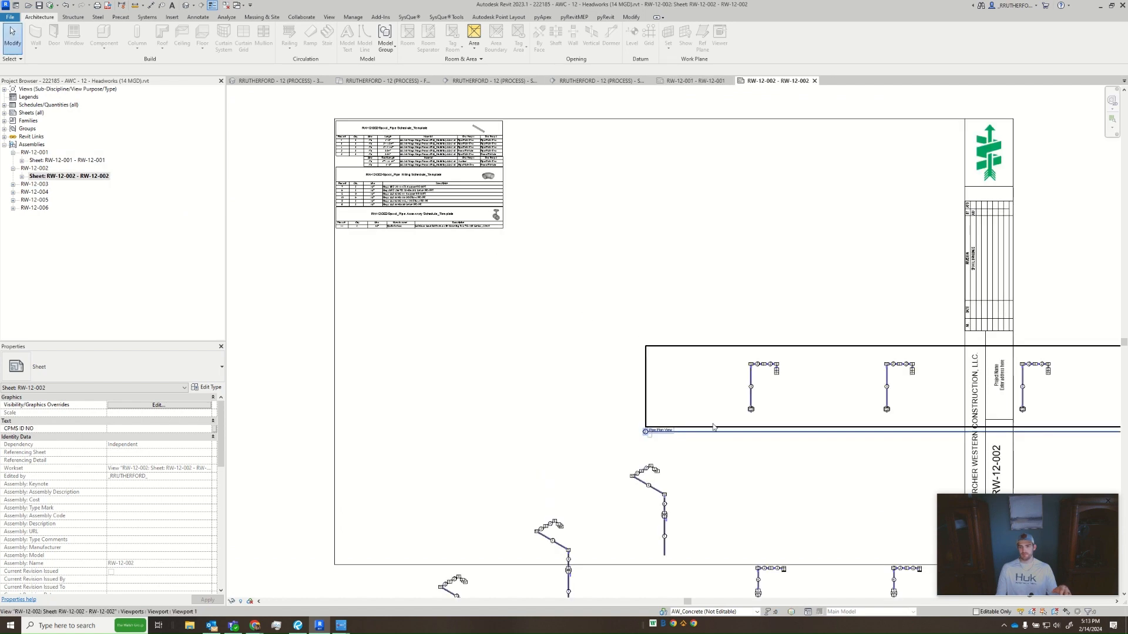
middle_drag(793, 428, 722, 383)
scroll(723, 385, down, 1)
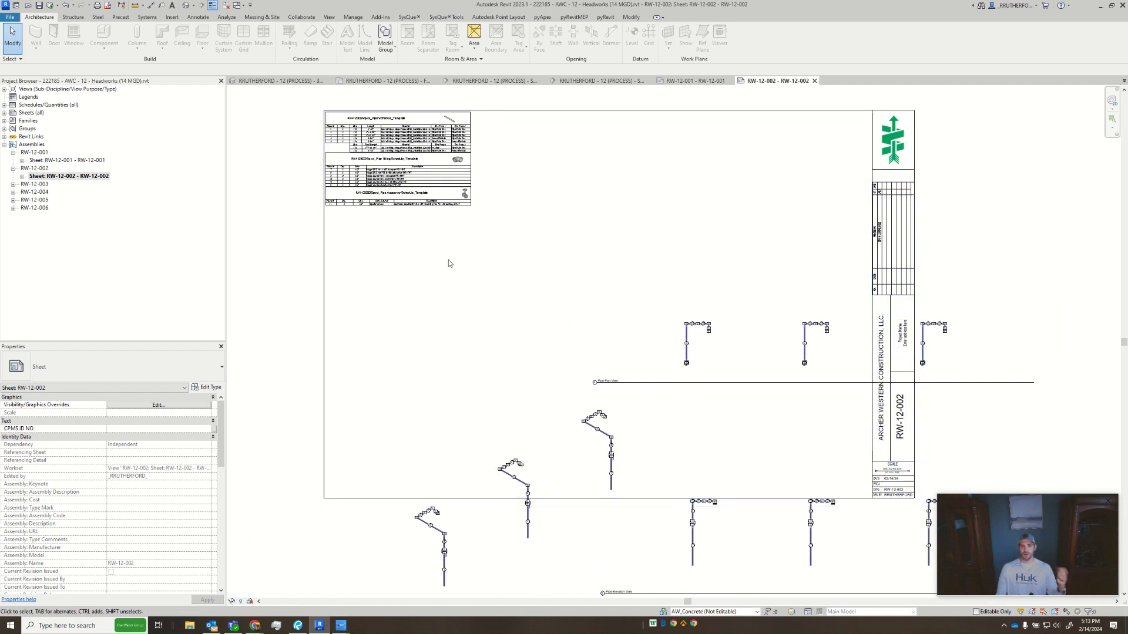
click(814, 80)
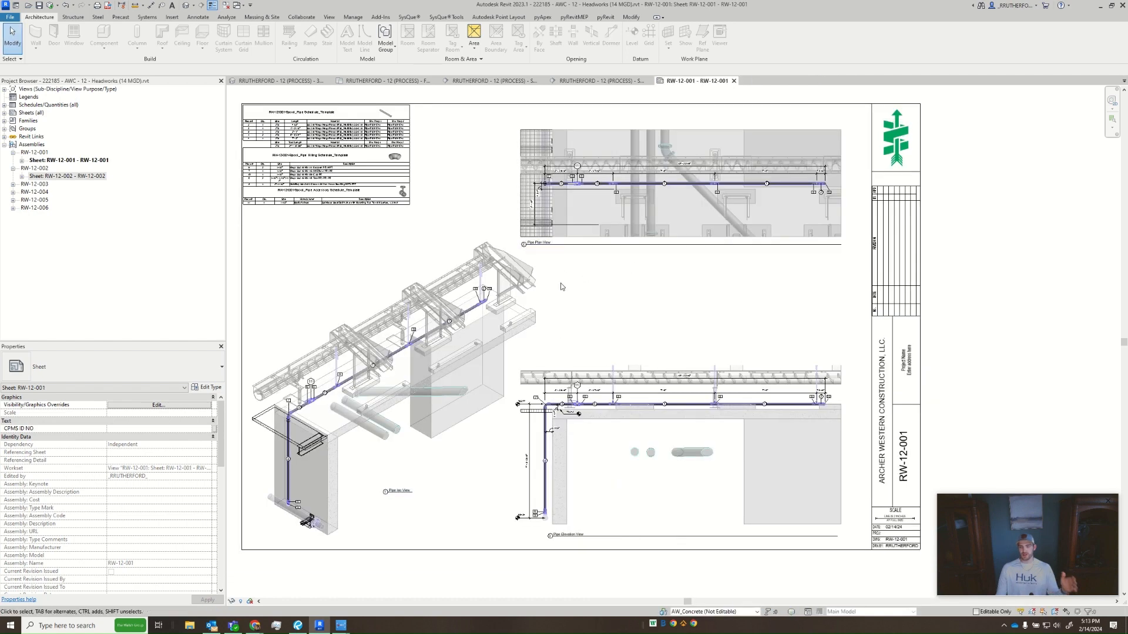